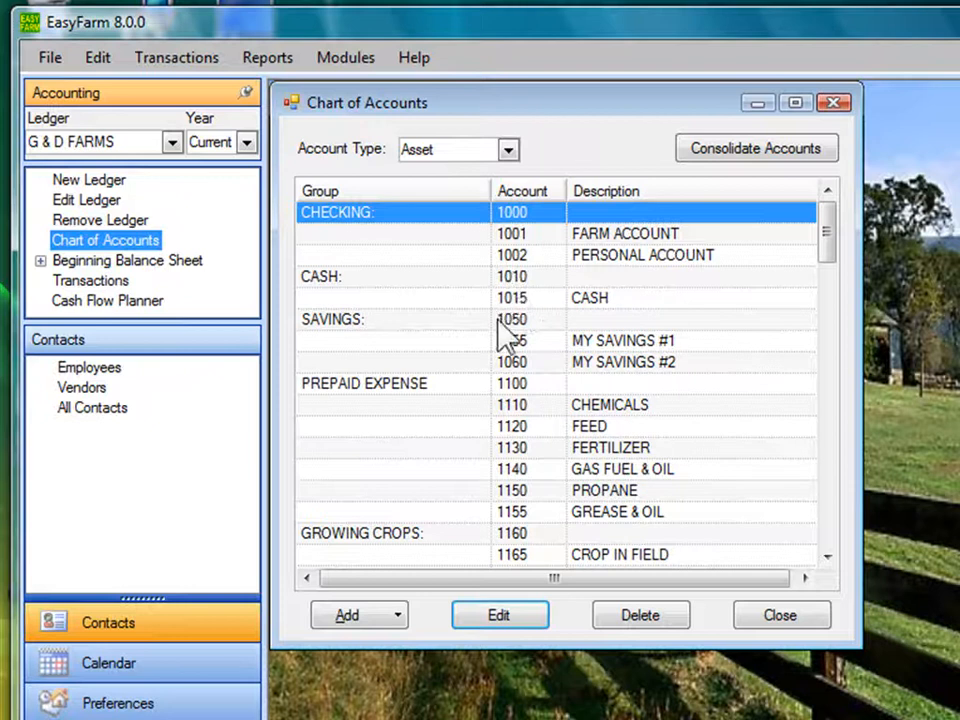
# Browse the chart of accounts by account type, viewing the Liability, Income and Expense accounts
pyautogui.click(509, 152)
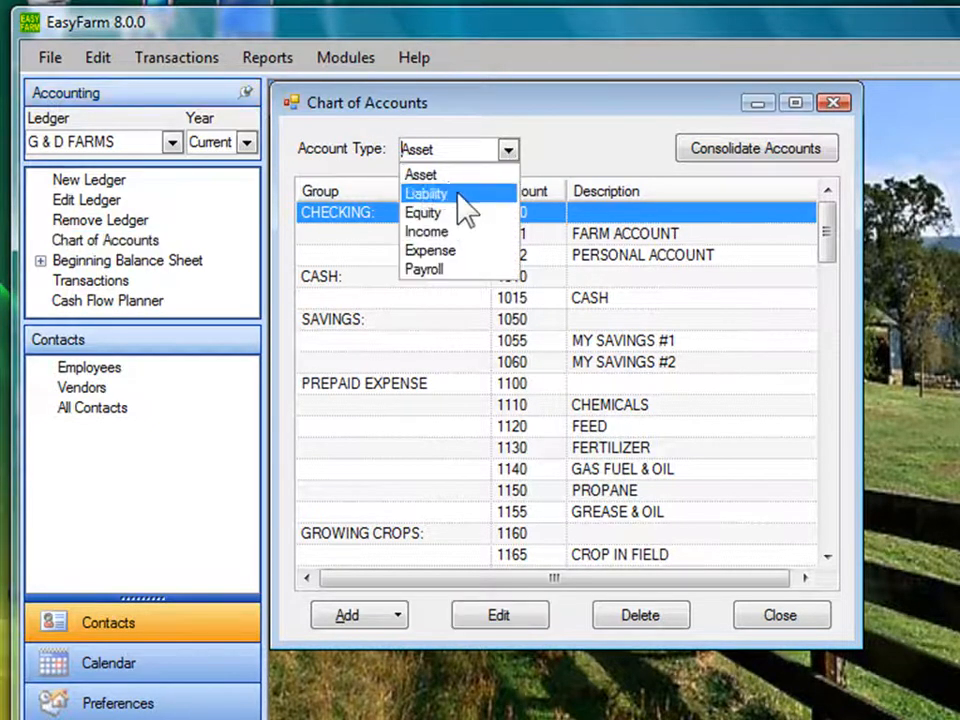
pyautogui.click(460, 195)
pyautogui.click(509, 150)
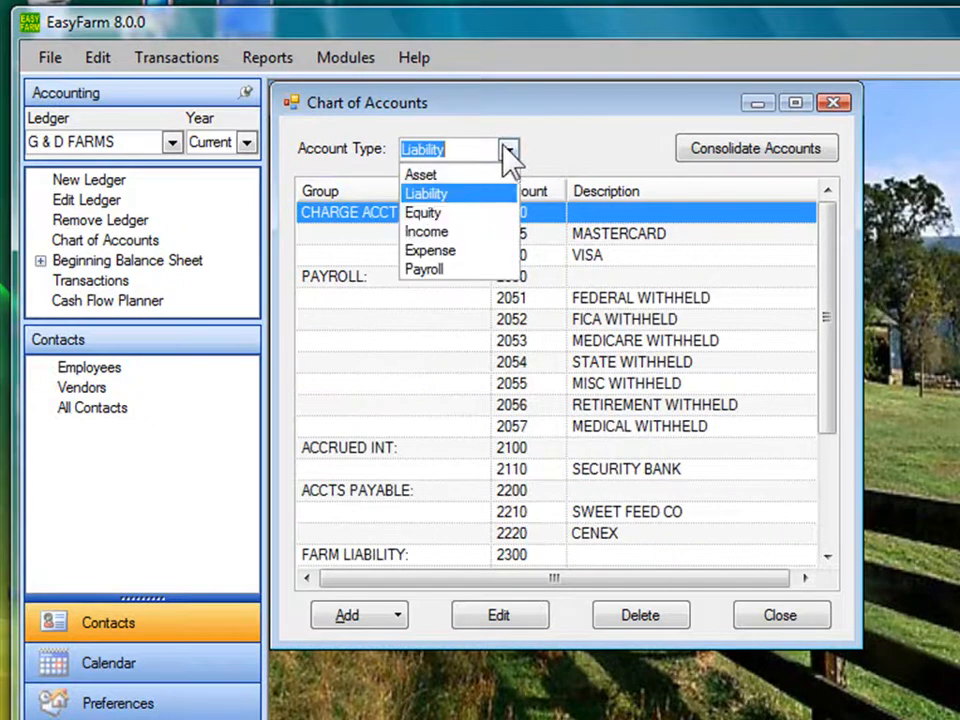
pyautogui.click(443, 236)
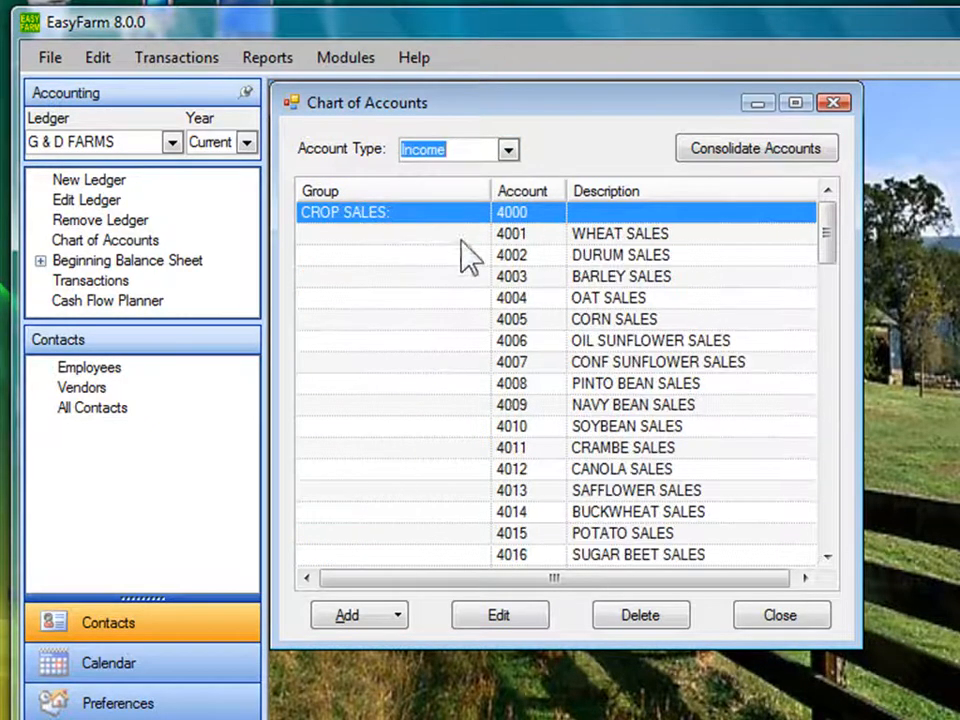
pyautogui.click(510, 152)
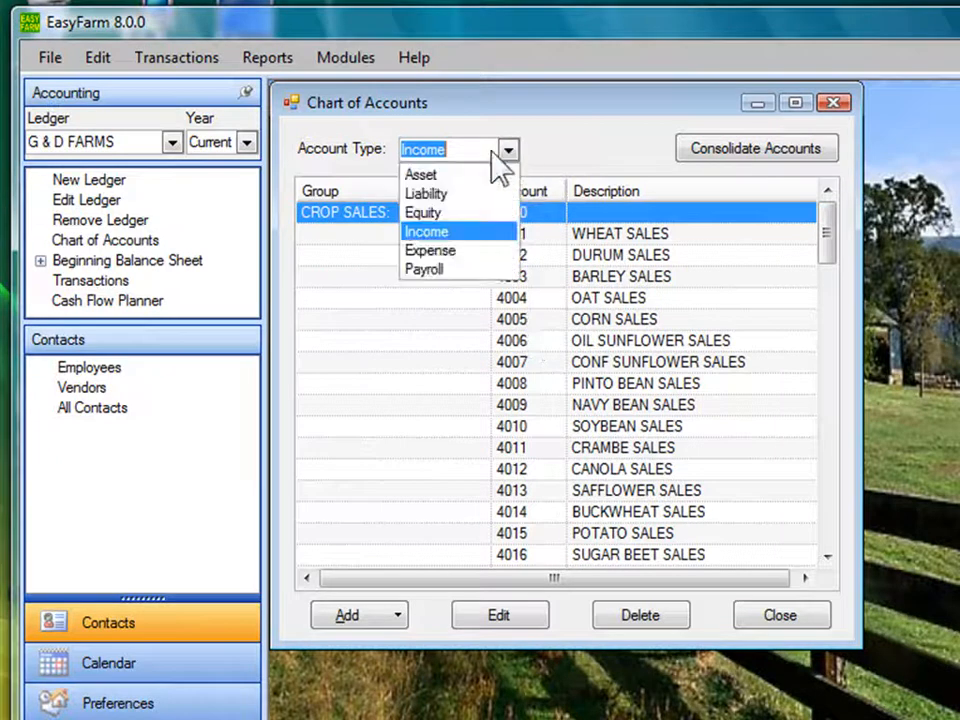
pyautogui.click(437, 251)
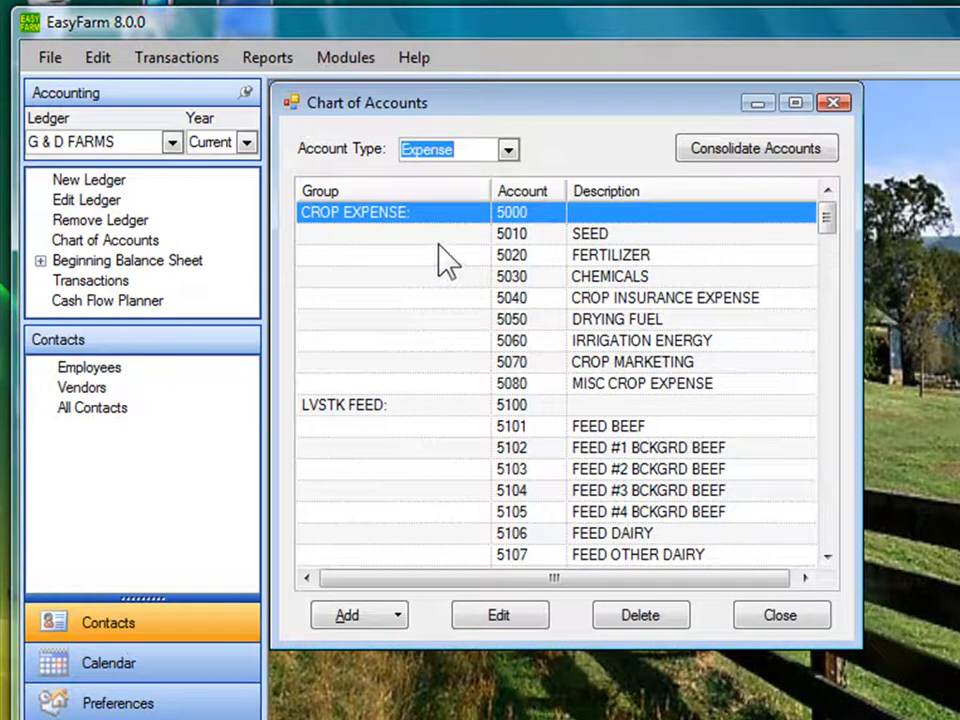
# Open the CHEMICALS sub-account 5030 for editing and review its available account types
pyautogui.click(598, 285)
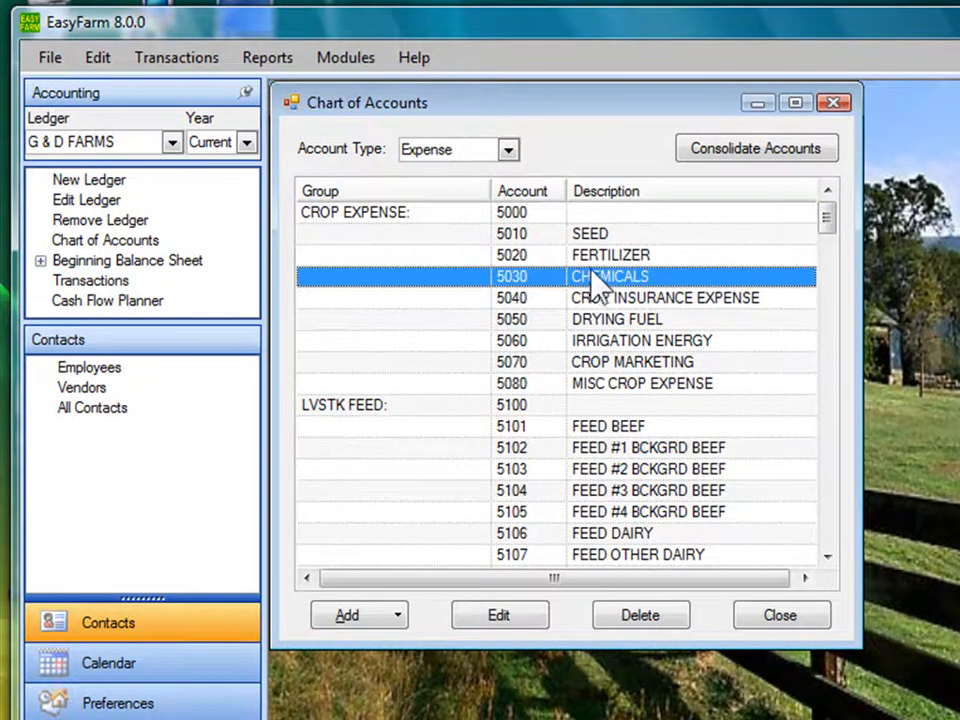
pyautogui.click(482, 620)
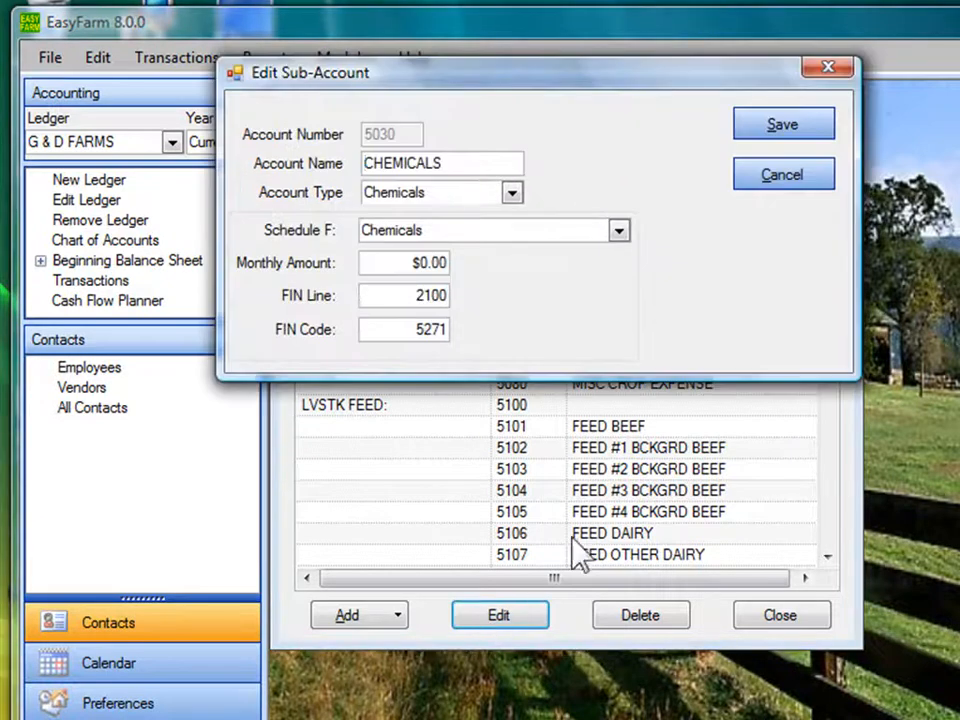
pyautogui.click(512, 194)
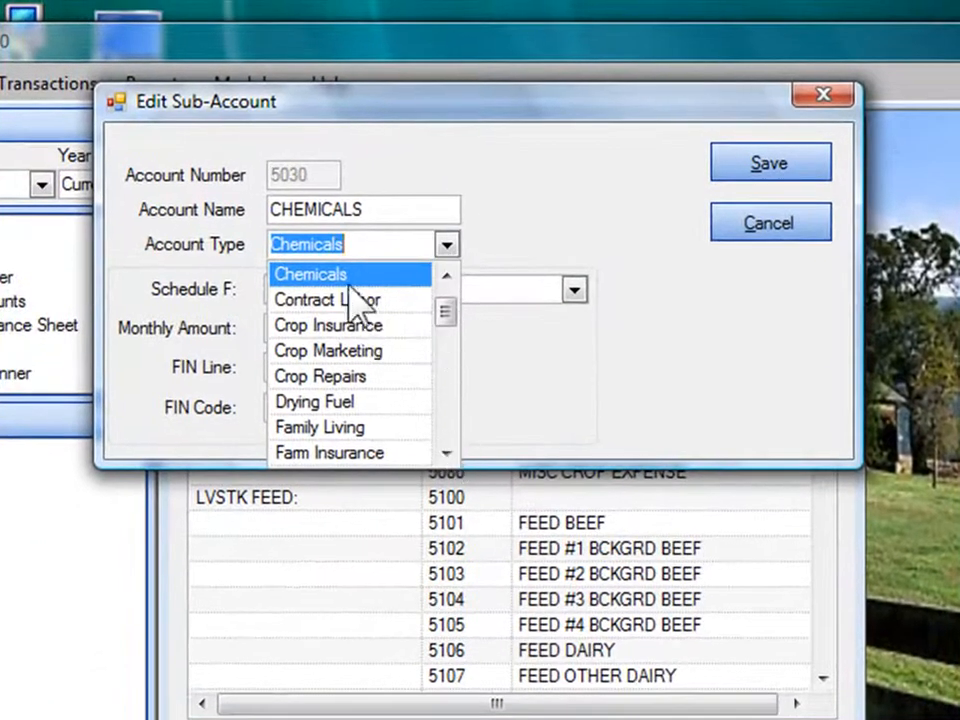
pyautogui.click(319, 238)
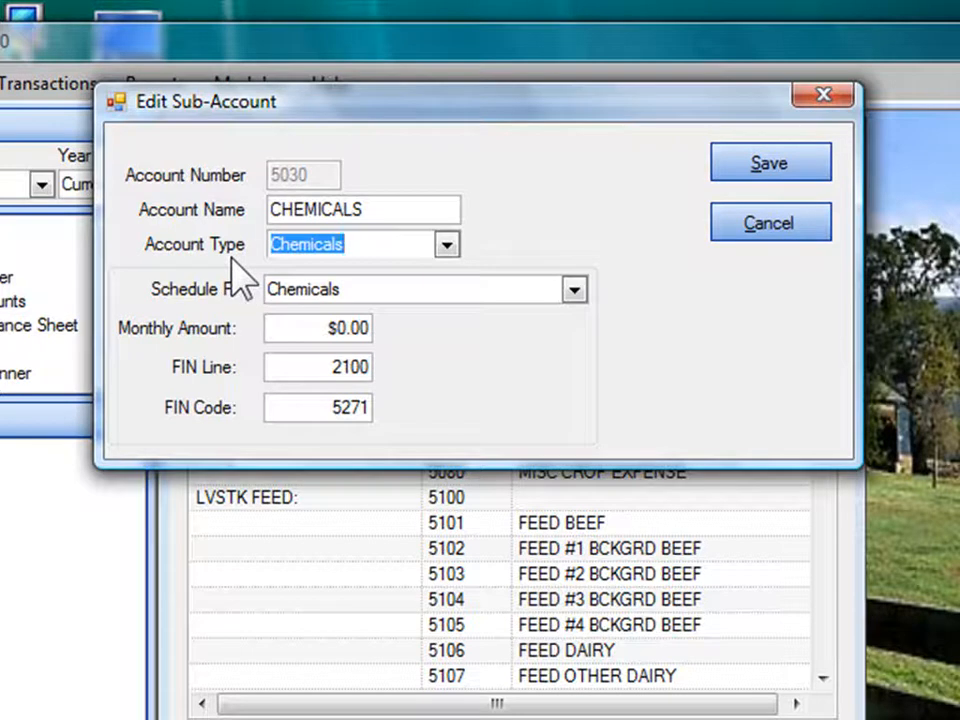
# Set the account type of the CHEMICALS sub-account to Livestock Purchase
pyautogui.click(447, 247)
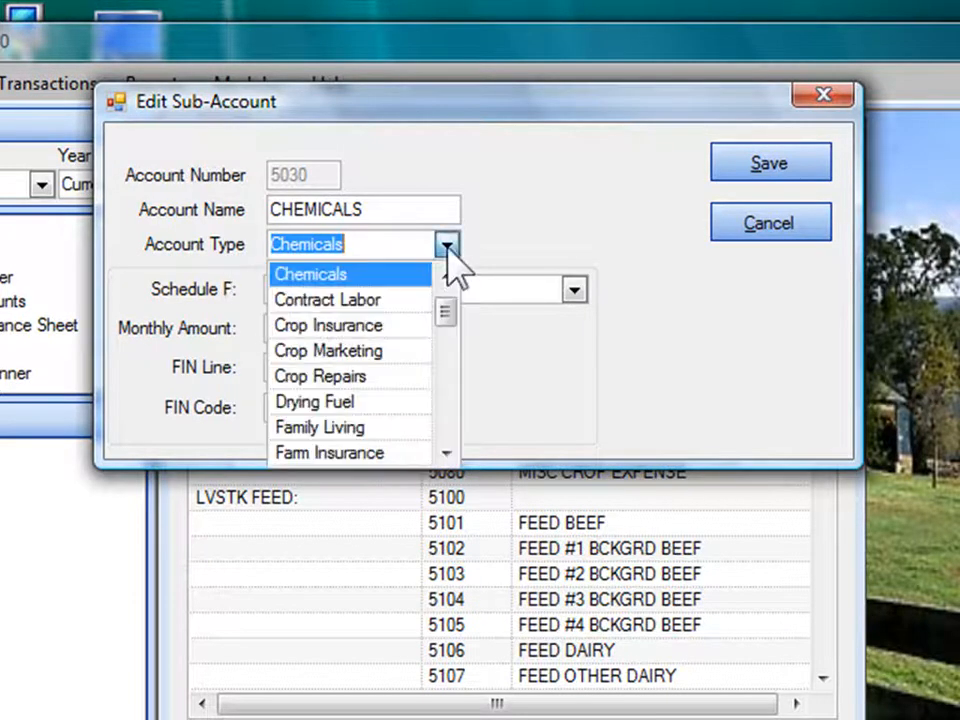
pyautogui.click(452, 462)
pyautogui.click(452, 462)
pyautogui.click(452, 462)
pyautogui.click(452, 462)
pyautogui.click(452, 462)
pyautogui.click(452, 462)
pyautogui.click(452, 462)
pyautogui.click(452, 461)
pyautogui.click(452, 461)
pyautogui.click(452, 461)
pyautogui.click(452, 461)
pyautogui.click(452, 461)
pyautogui.click(452, 461)
pyautogui.click(456, 458)
pyautogui.click(456, 458)
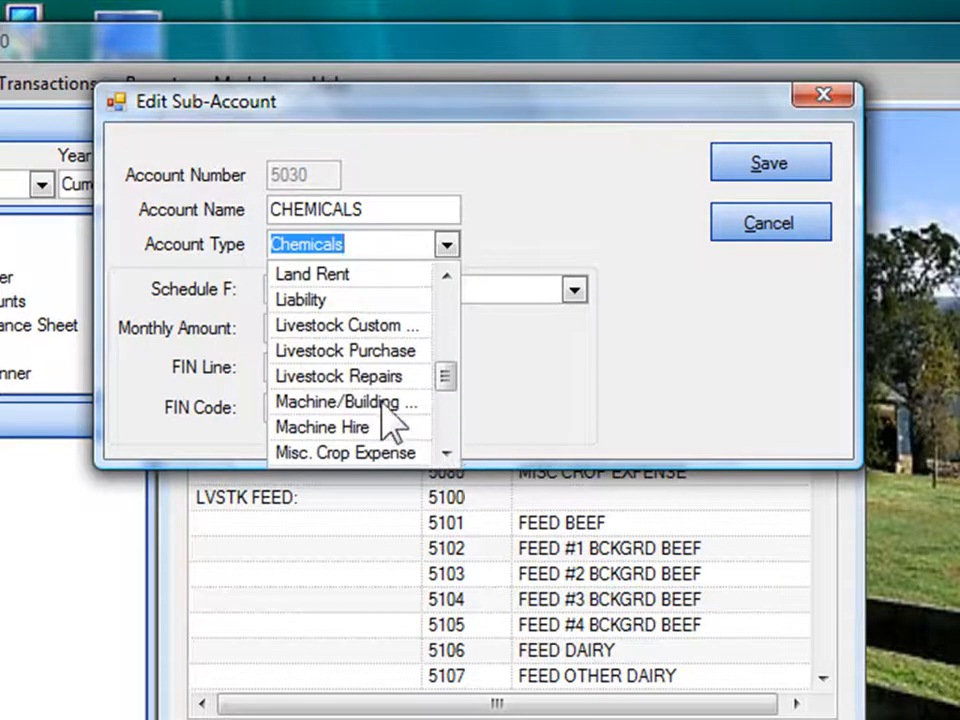
pyautogui.click(347, 356)
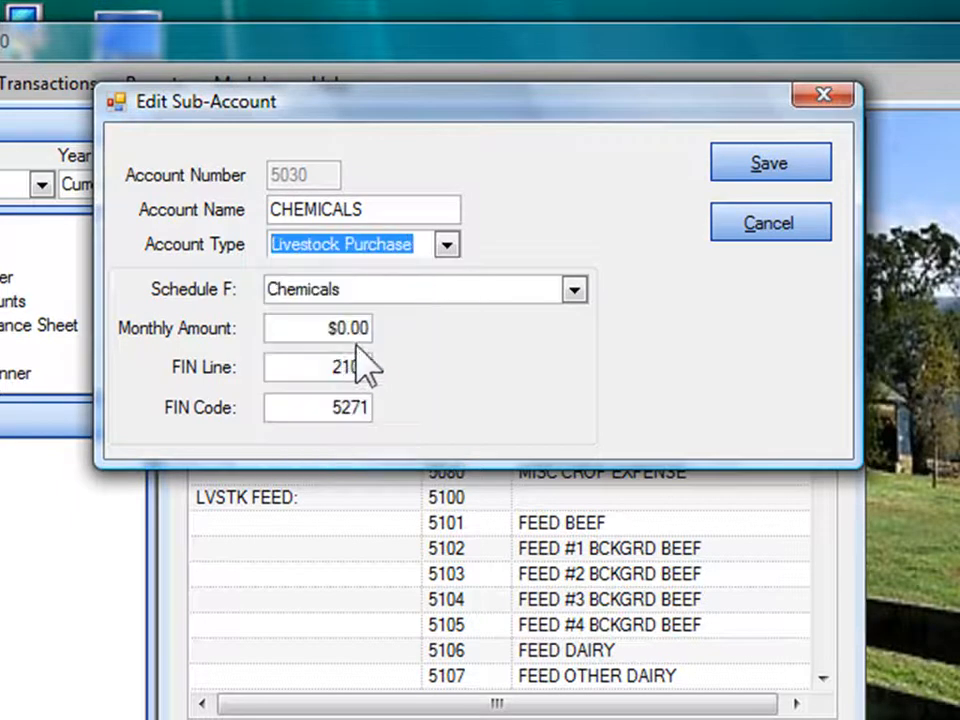
pyautogui.click(447, 249)
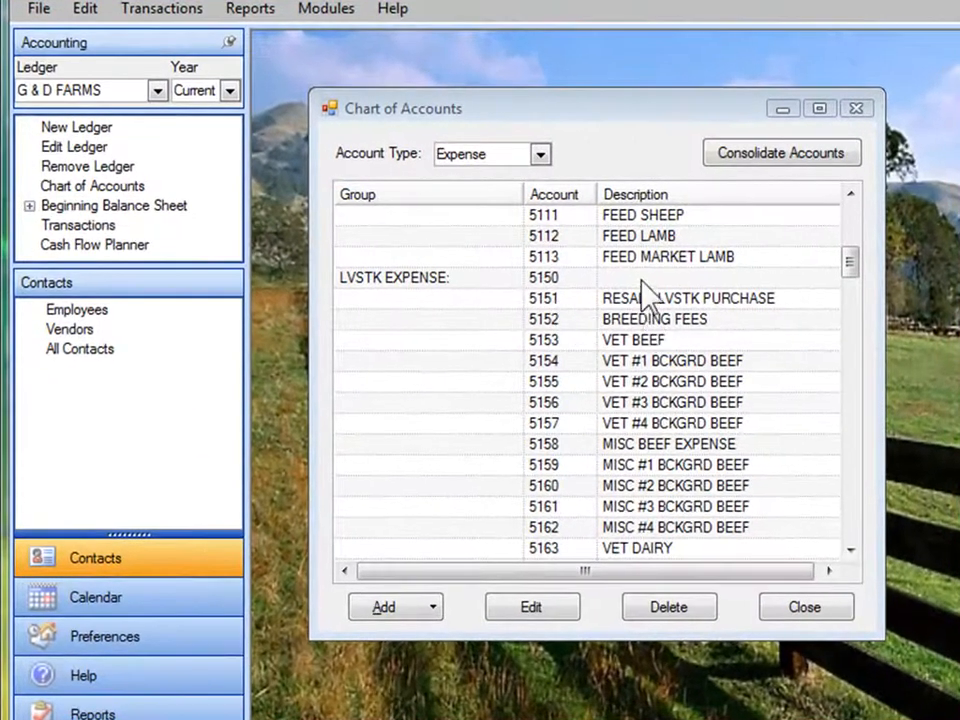
# Inspect the account type and Schedule F settings of sub-account 5151 RESALE LVSTK PURCHASE, leaving without saving
pyautogui.click(630, 300)
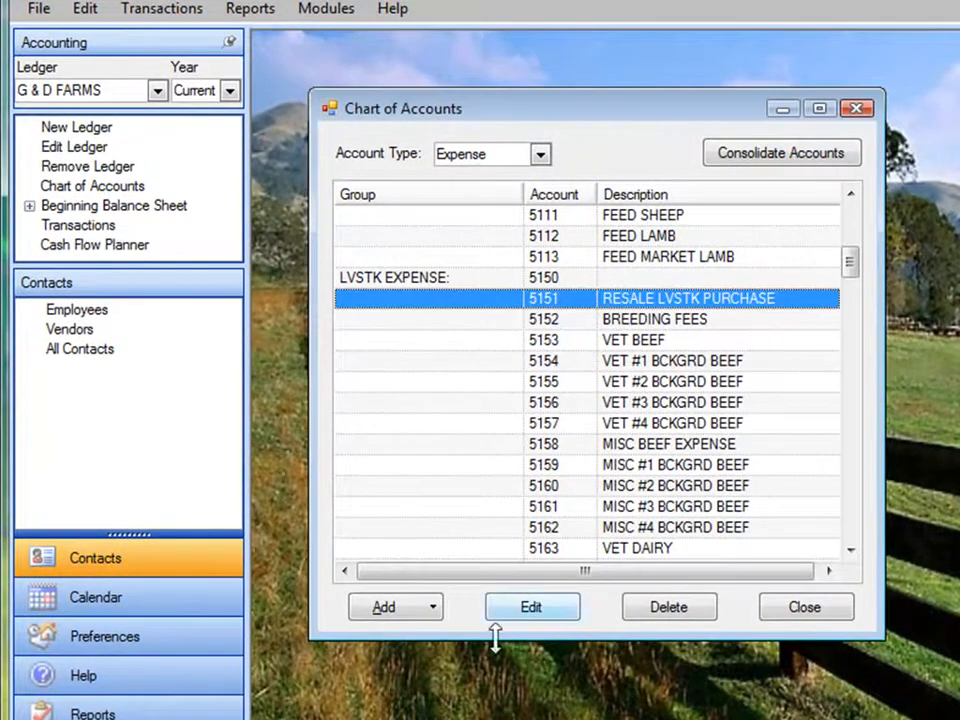
pyautogui.click(514, 615)
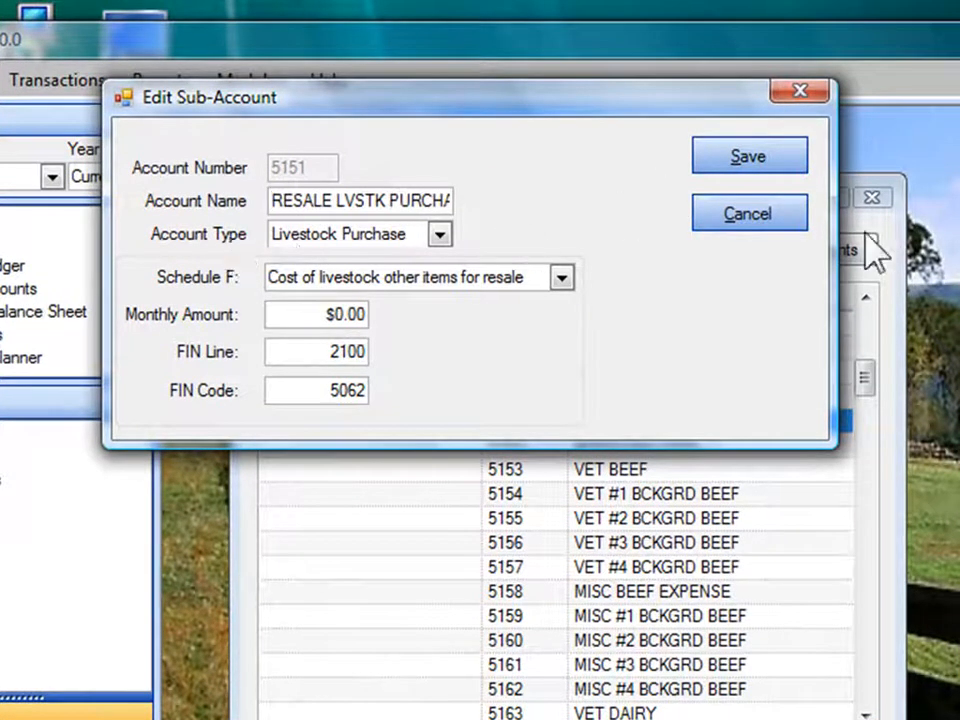
pyautogui.click(745, 215)
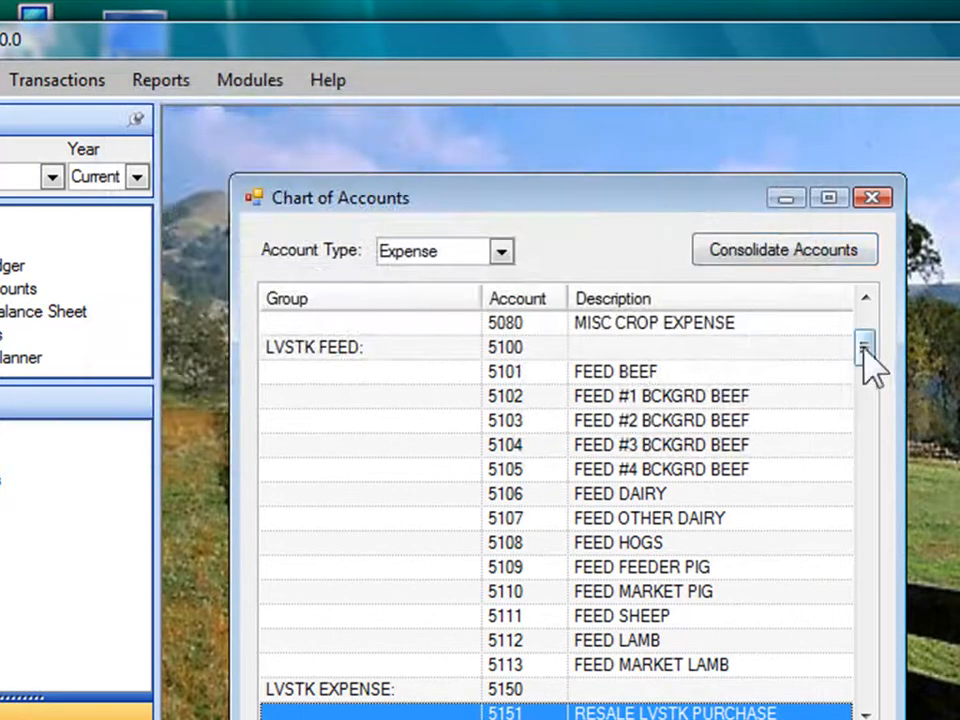
# Review the account type settings of sub-account 6201 MACHINERY & EQUIP PURCHASE and save the sub-account
pyautogui.moveTo(867, 360); pyautogui.dragTo(862, 600)
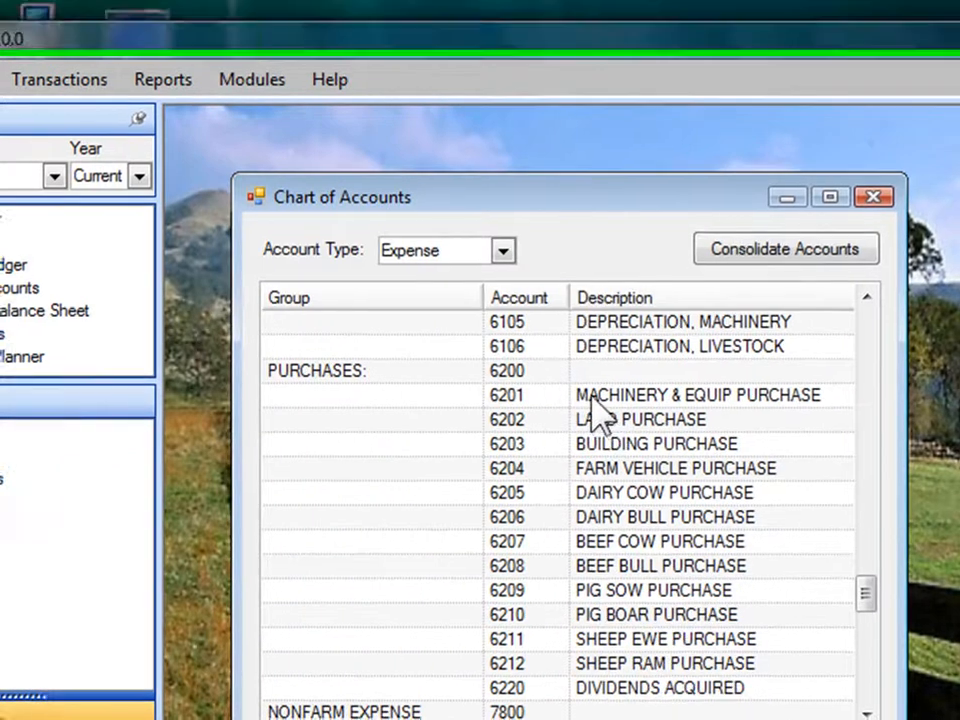
pyautogui.click(592, 402)
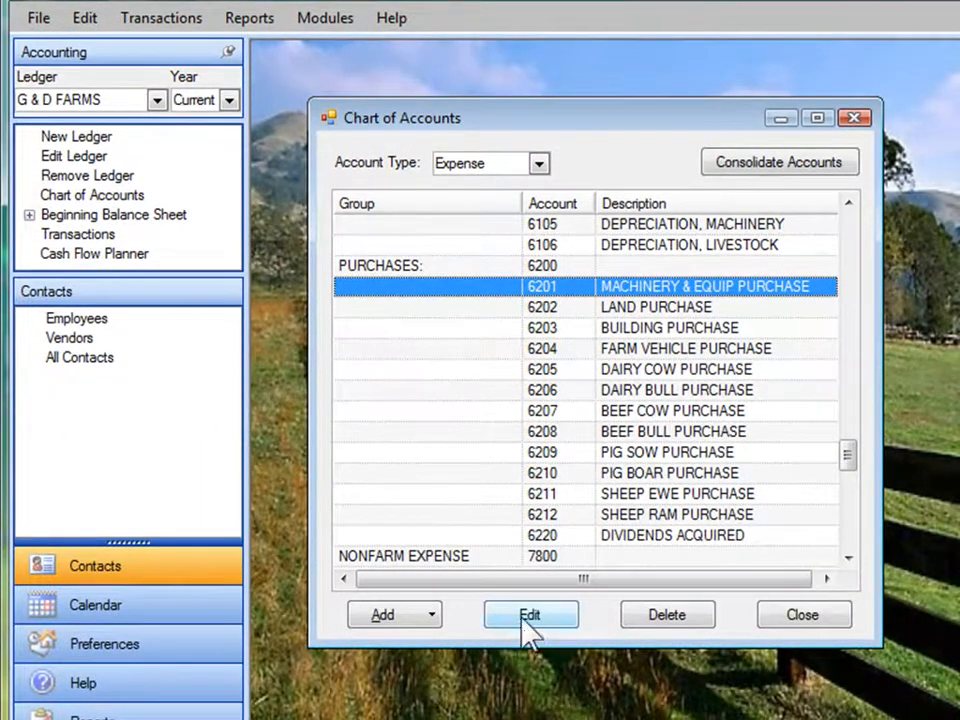
pyautogui.click(527, 616)
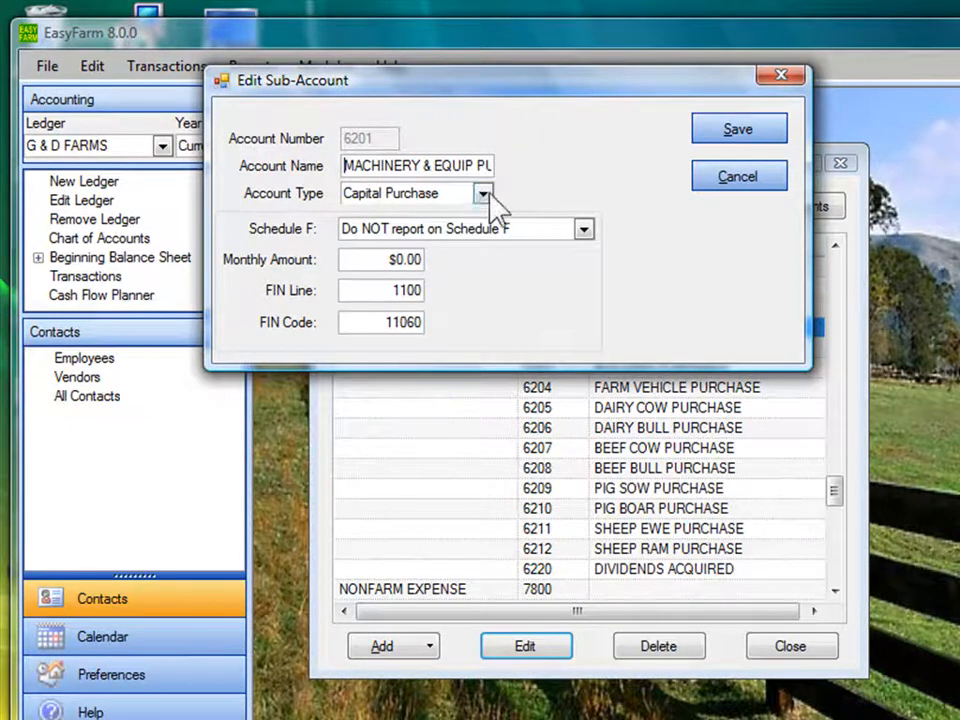
pyautogui.click(738, 131)
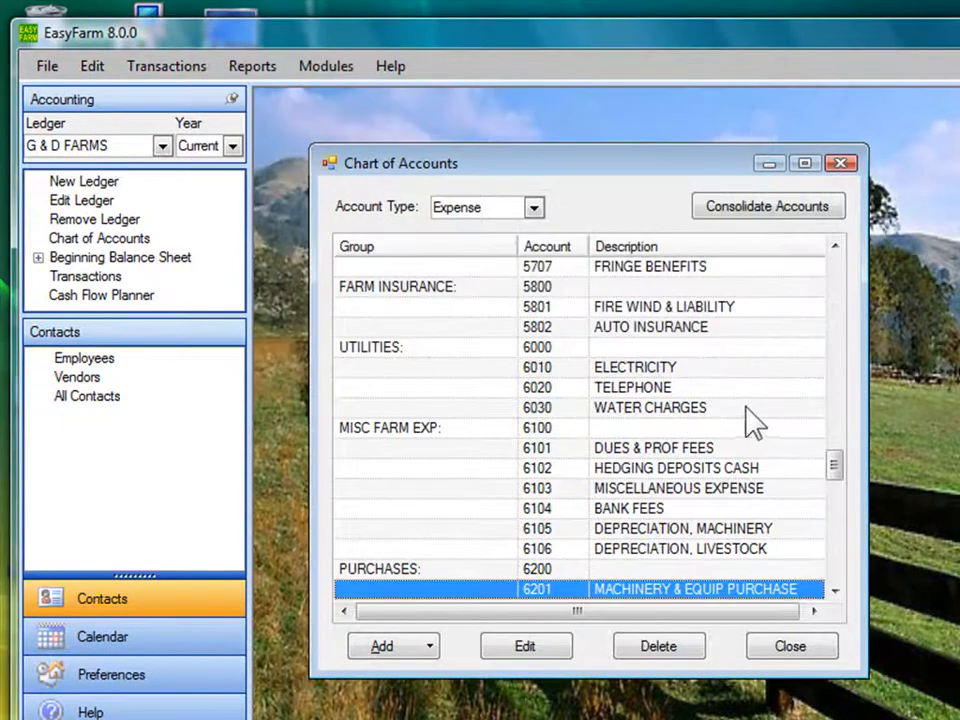
# Review the account type of the CLOTHING sub-account 8006 under Family Living and save the sub-account
pyautogui.moveTo(831, 463); pyautogui.dragTo(844, 531)
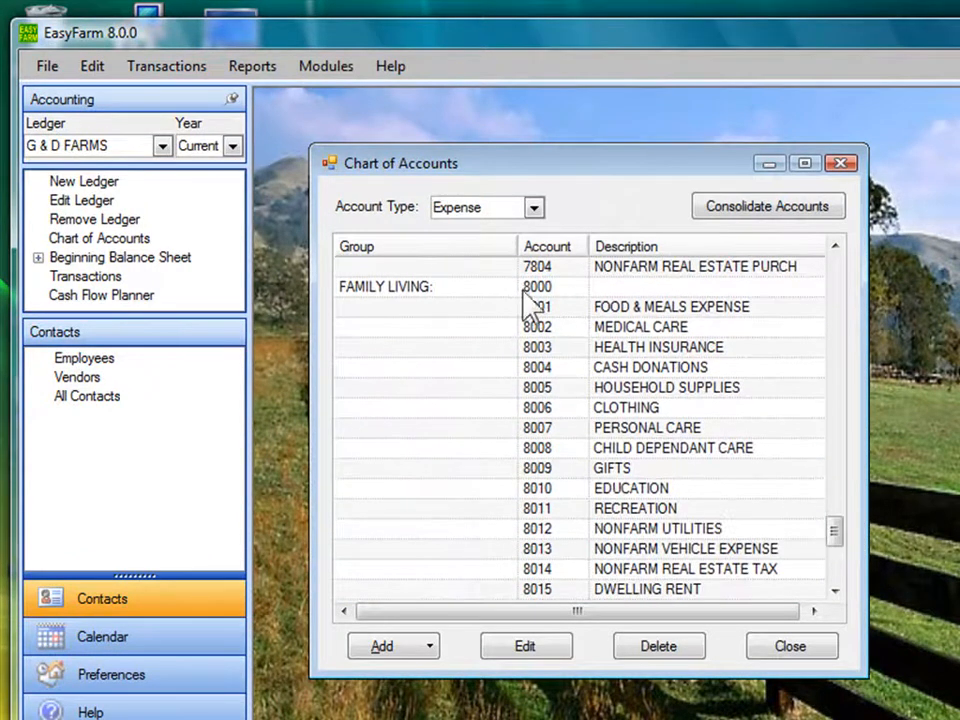
pyautogui.click(613, 408)
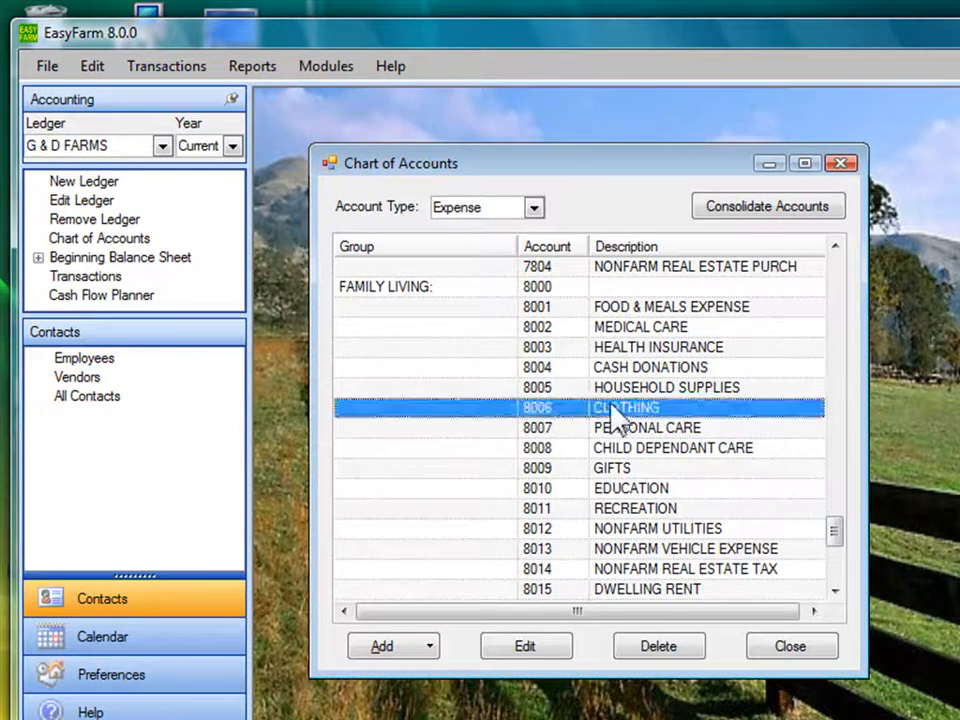
pyautogui.click(520, 648)
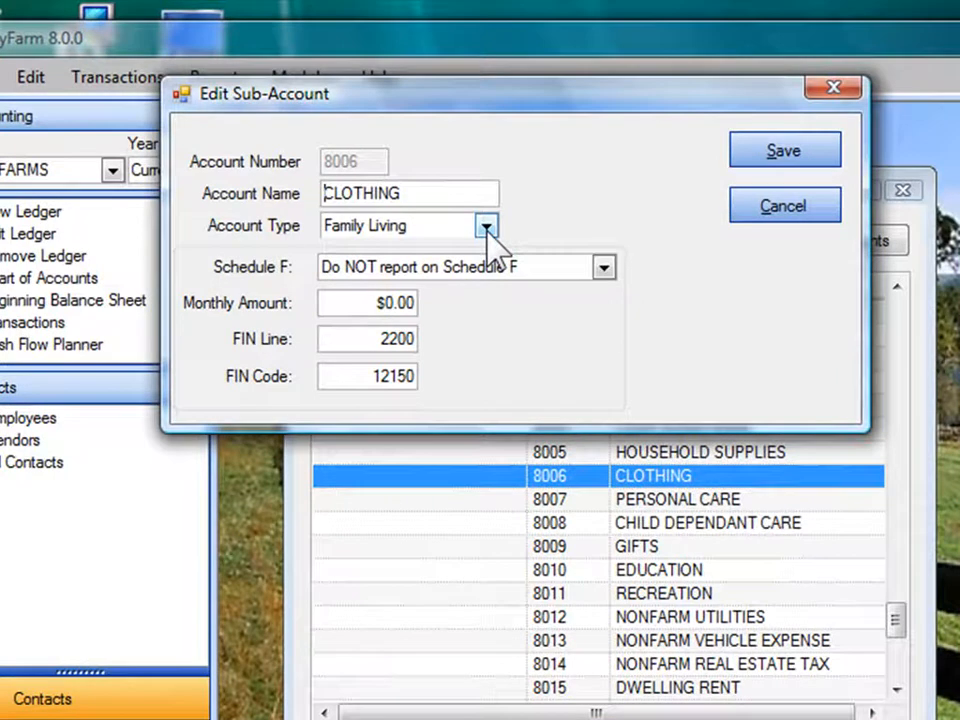
pyautogui.click(486, 228)
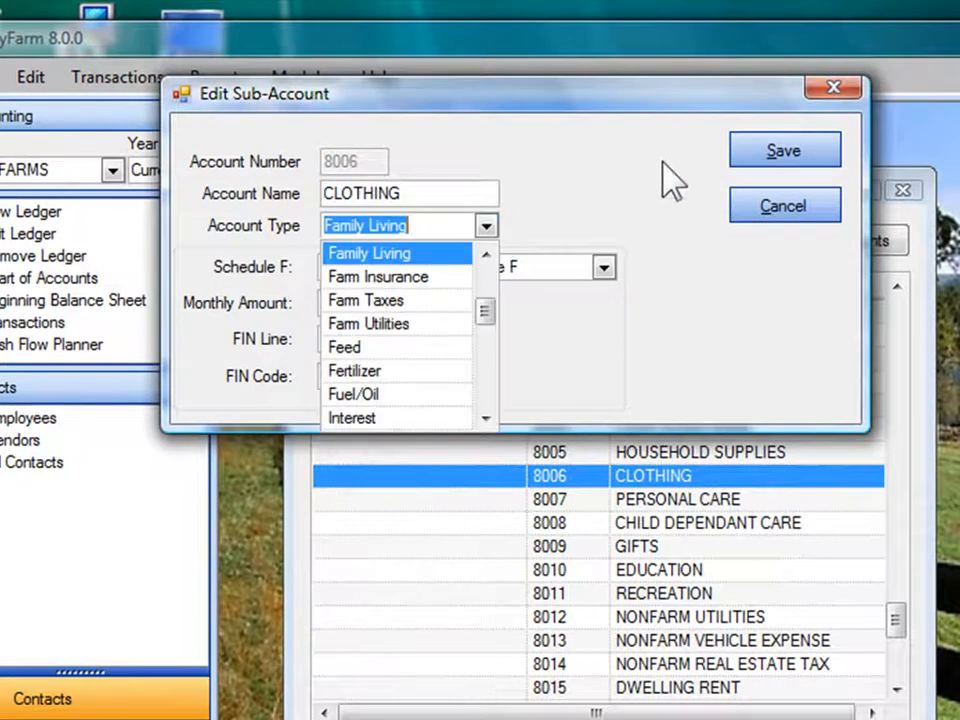
pyautogui.click(798, 172)
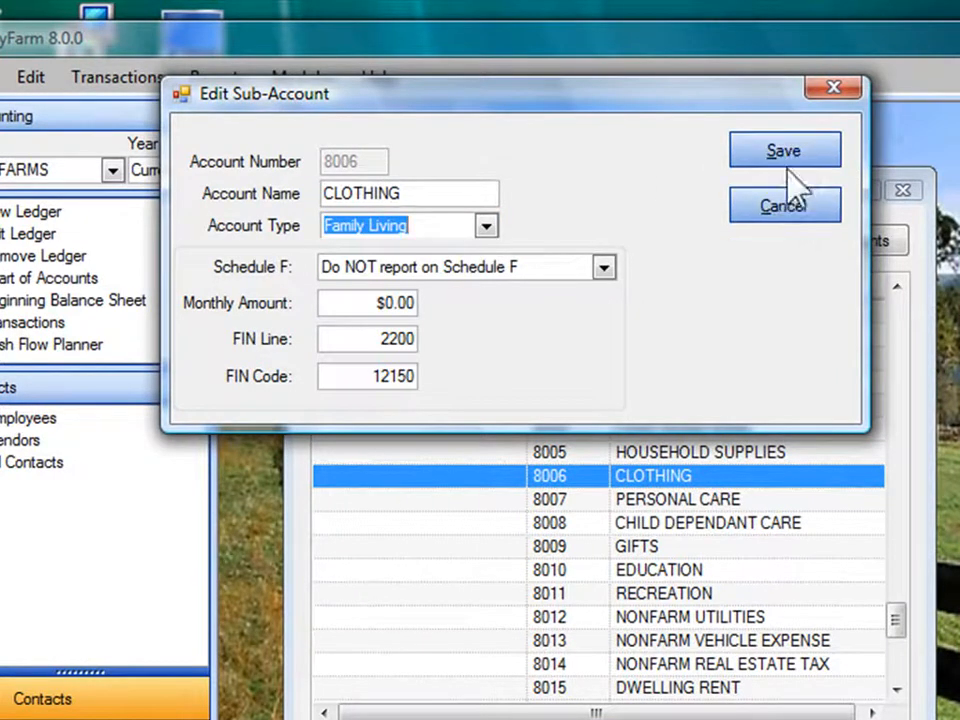
pyautogui.click(786, 152)
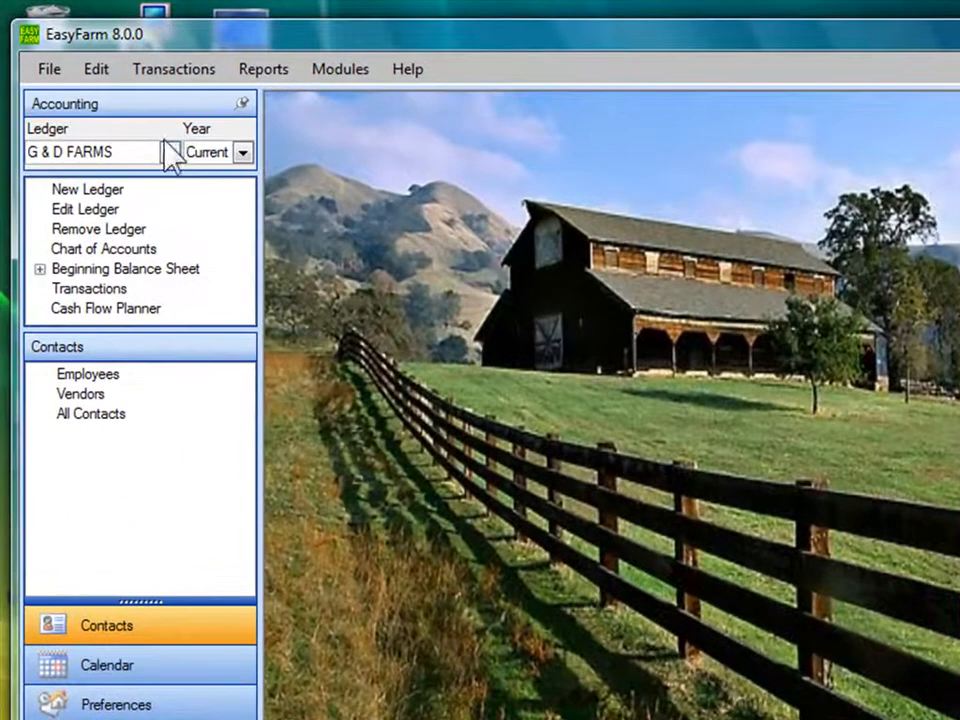
# Choose the G & D FARMS ledger and the Current year
pyautogui.click(171, 153)
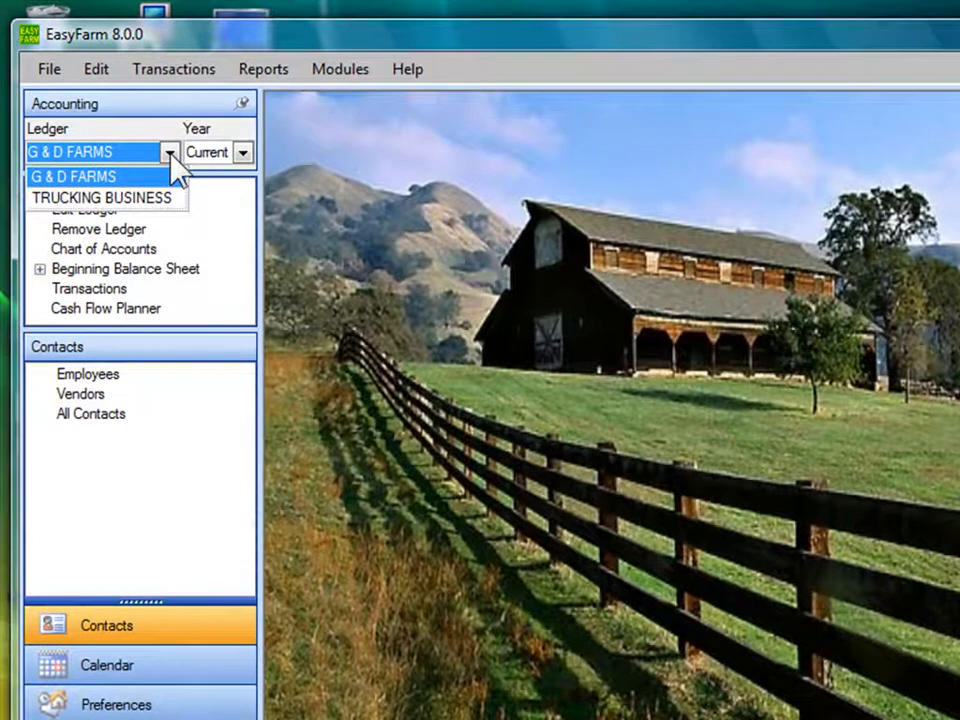
pyautogui.click(128, 182)
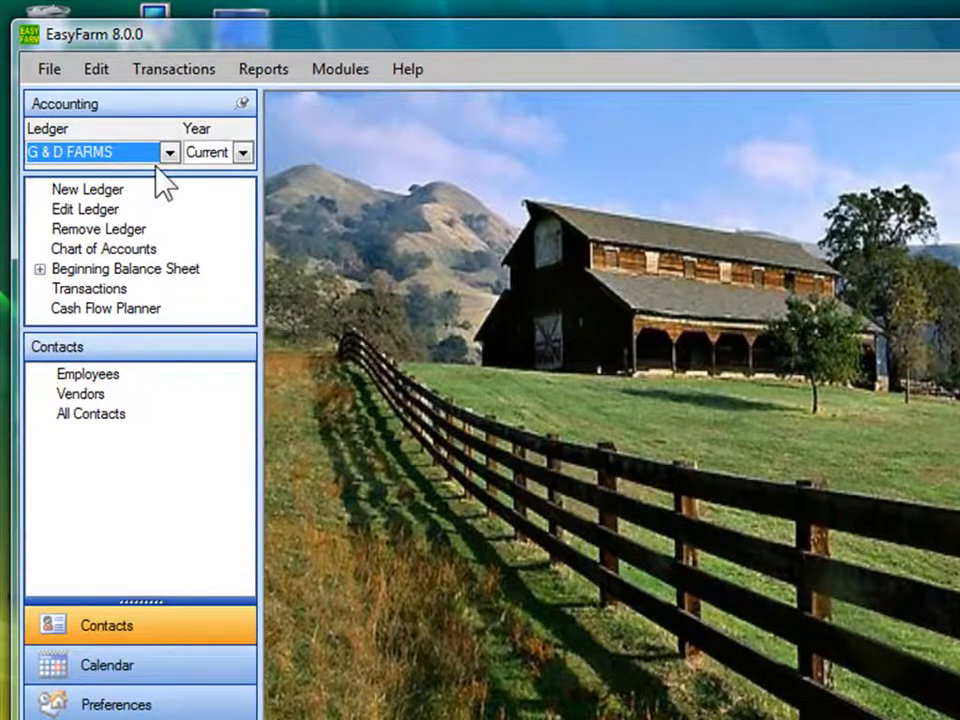
pyautogui.click(243, 153)
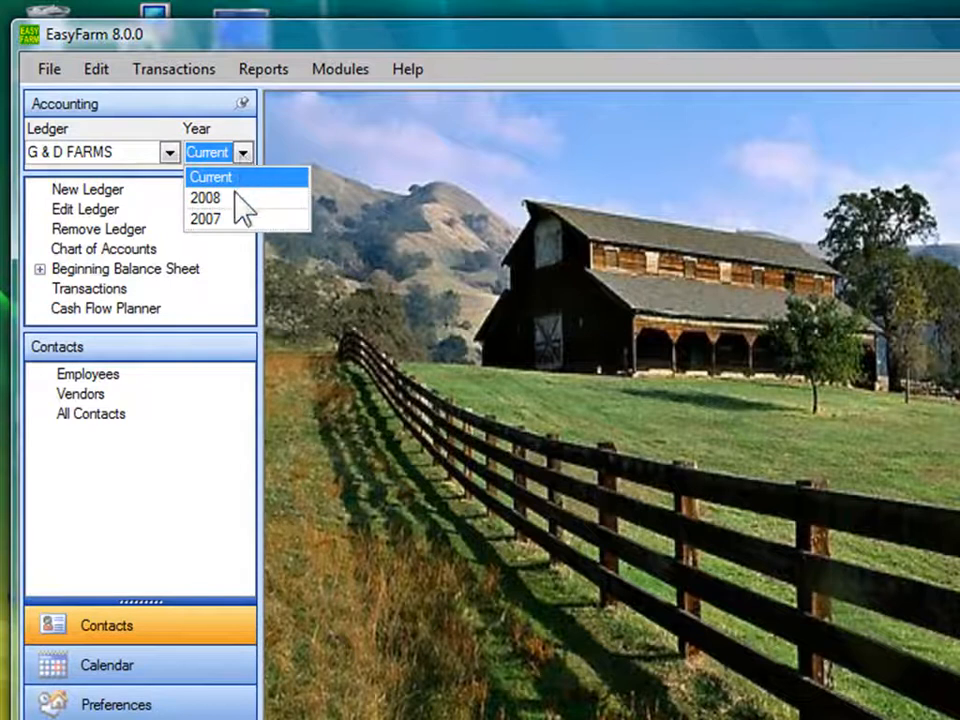
pyautogui.click(216, 175)
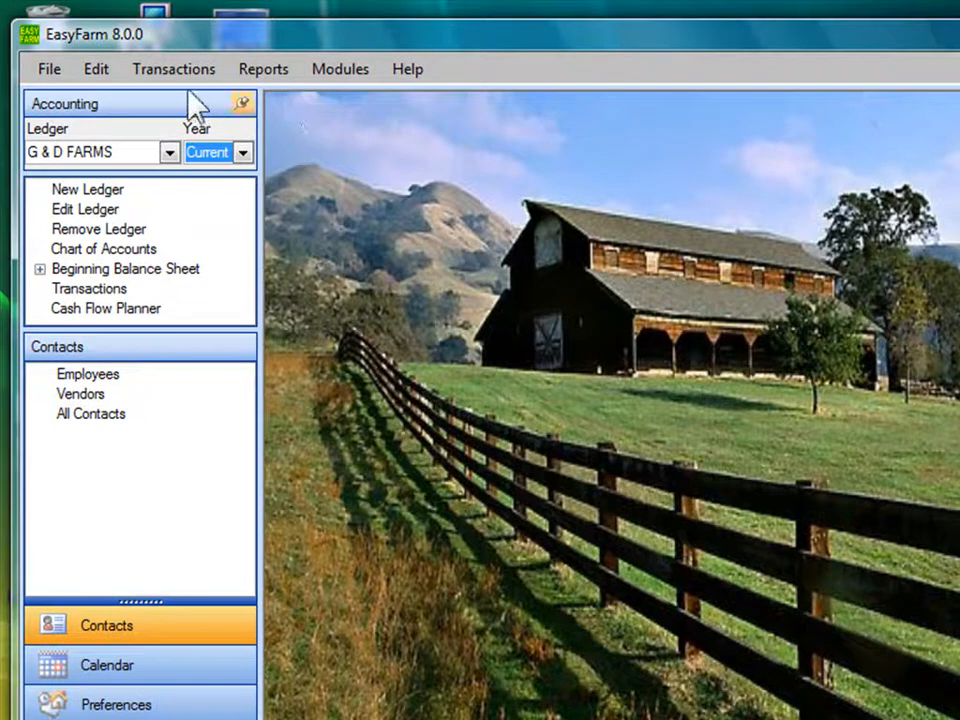
# Open the asset transactions for FARM ACCOUNT and sort them by transaction number in descending order
pyautogui.click(168, 70)
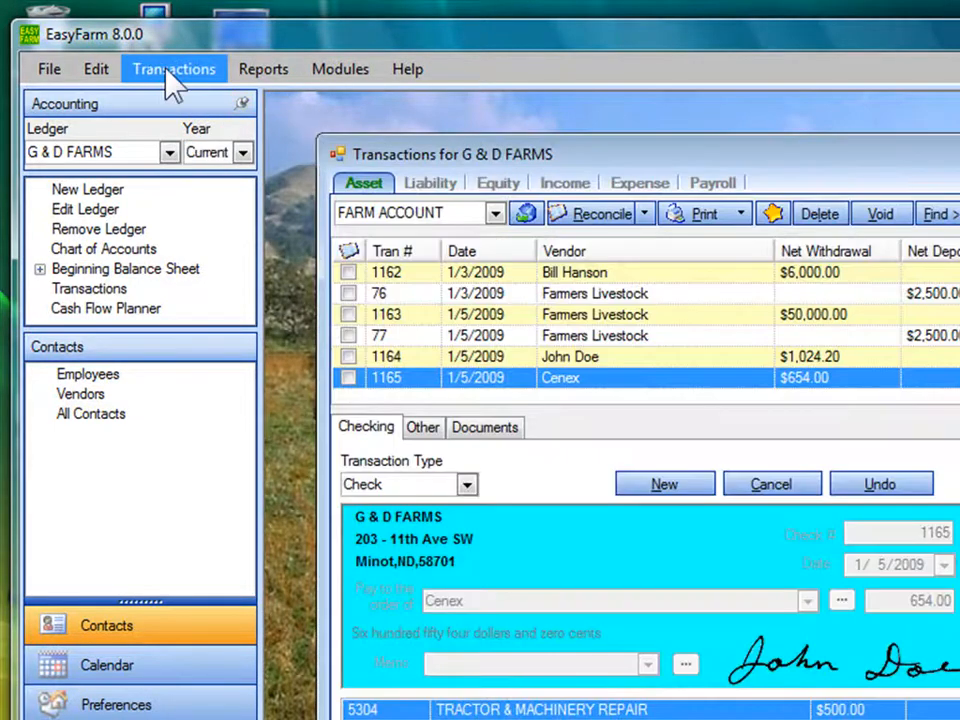
pyautogui.click(495, 214)
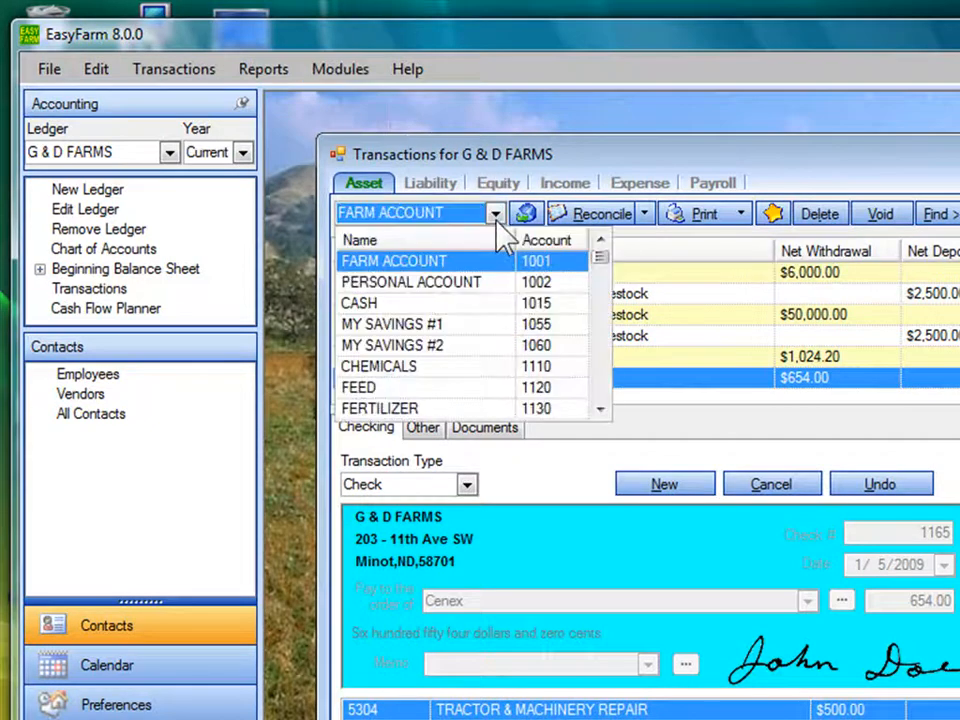
pyautogui.click(468, 264)
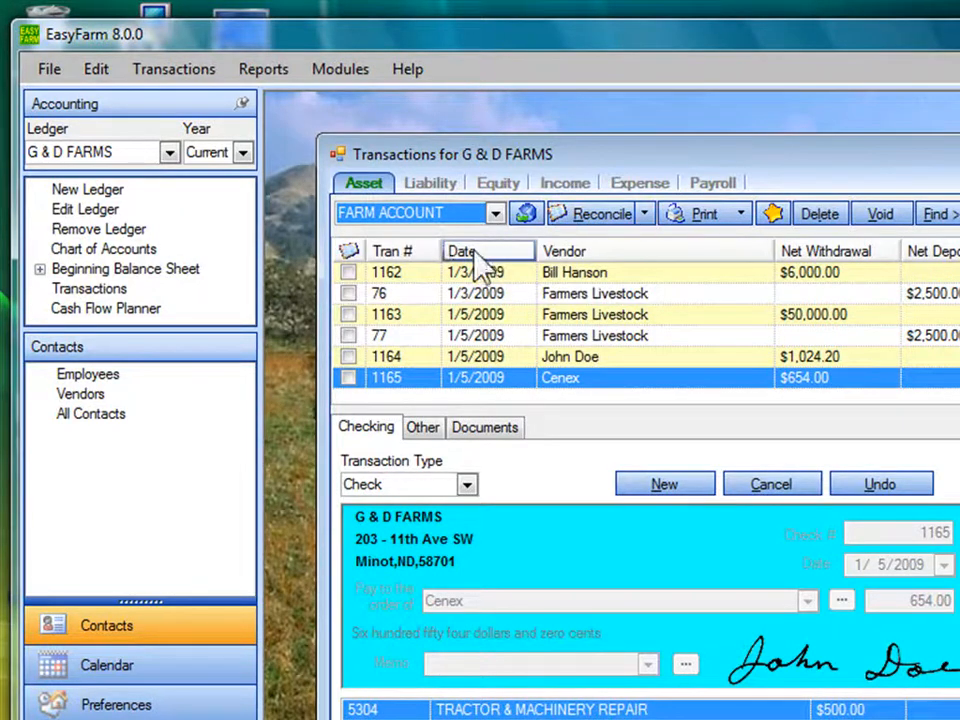
pyautogui.click(396, 254)
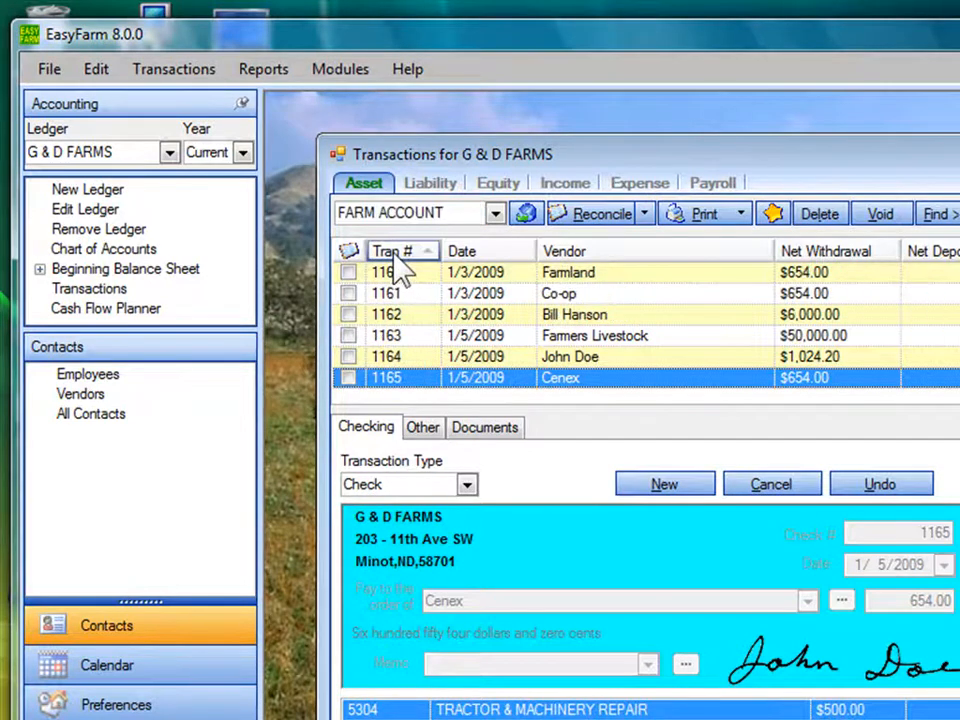
pyautogui.click(426, 252)
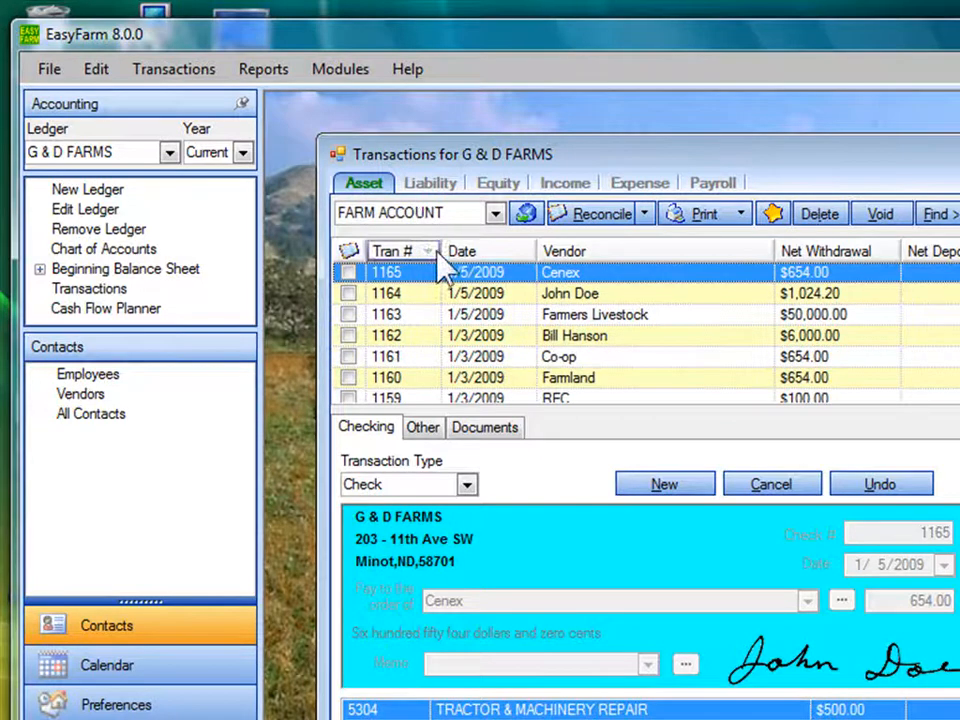
# Sort the FARM ACCOUNT transactions by vendor to look through them, and return the list to ascending date order
pyautogui.click(461, 255)
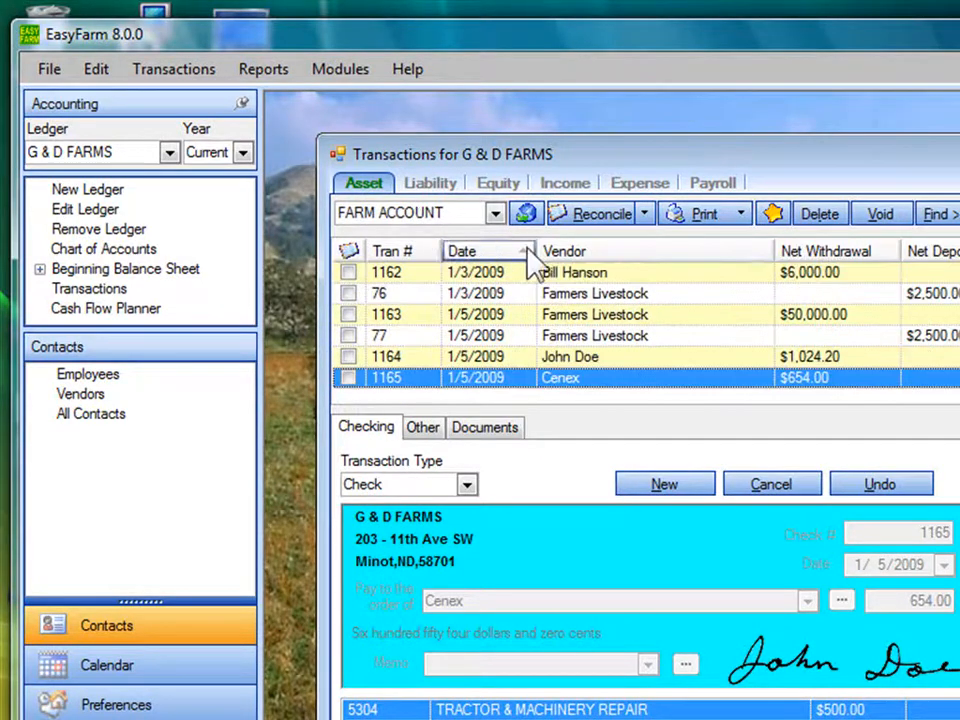
pyautogui.click(565, 254)
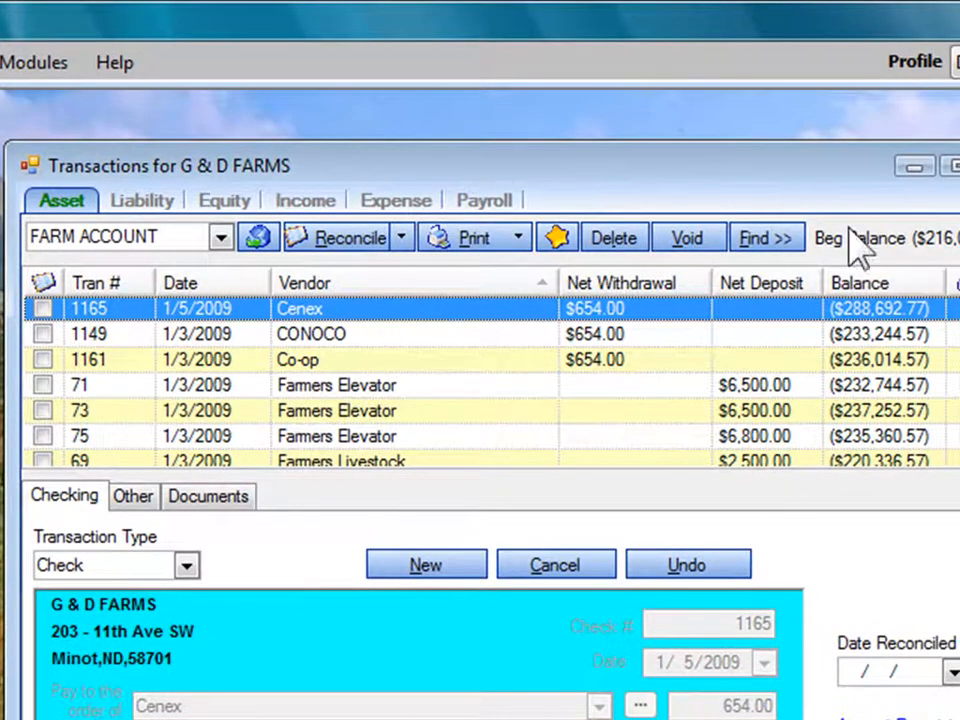
pyautogui.scroll(-2, 885, 378)
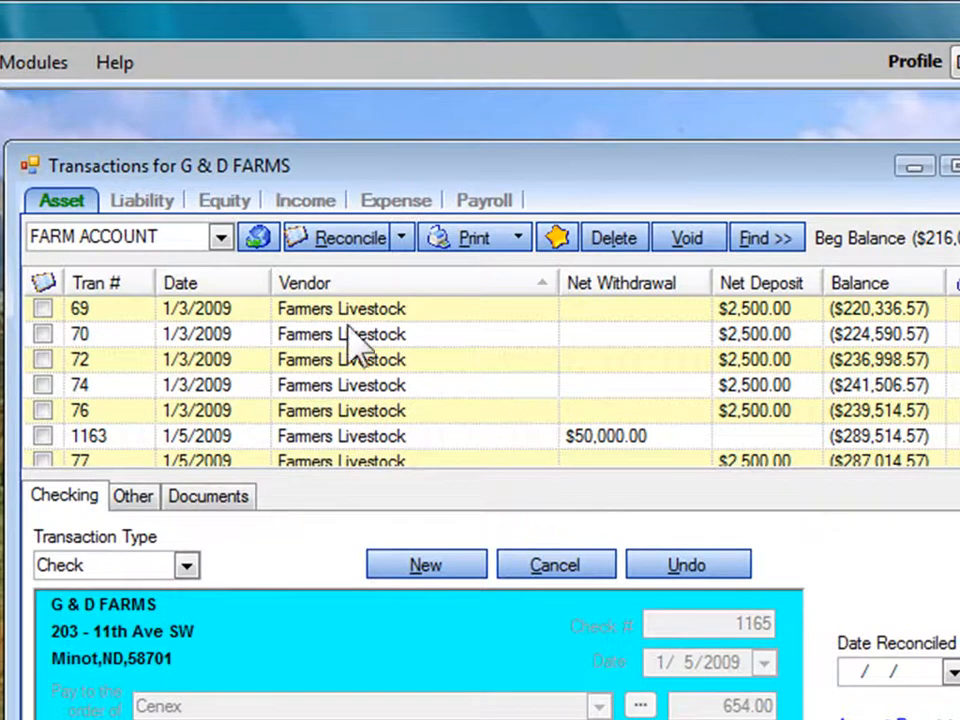
pyautogui.click(195, 290)
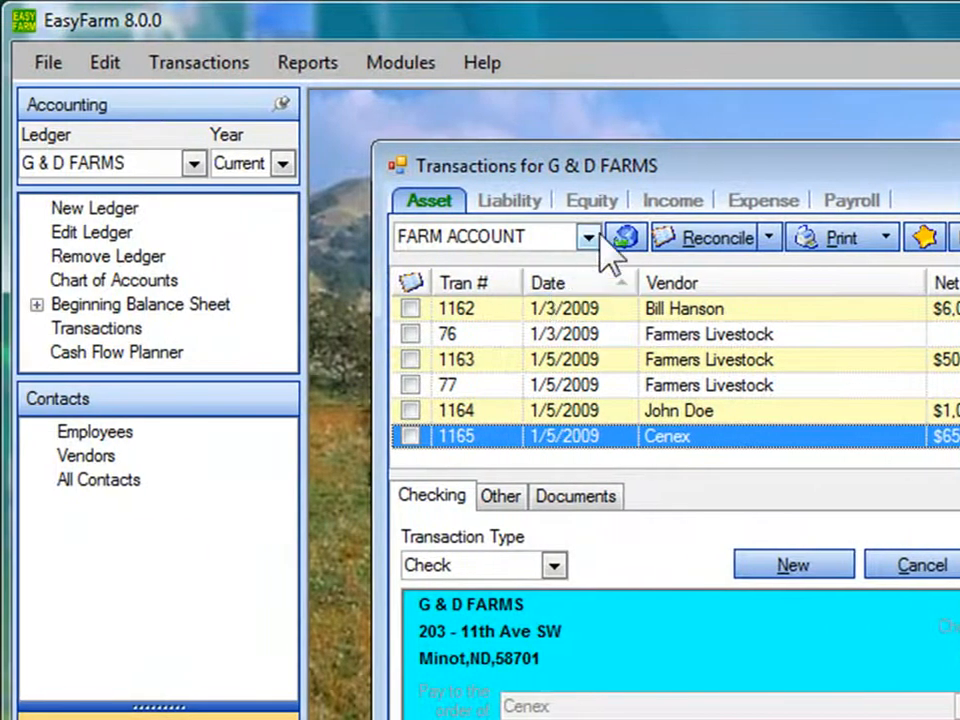
# Mark the Farmers Livestock transactions 77 and 1163 as reconciled
pyautogui.click(410, 384)
pyautogui.click(410, 360)
pyautogui.click(410, 384)
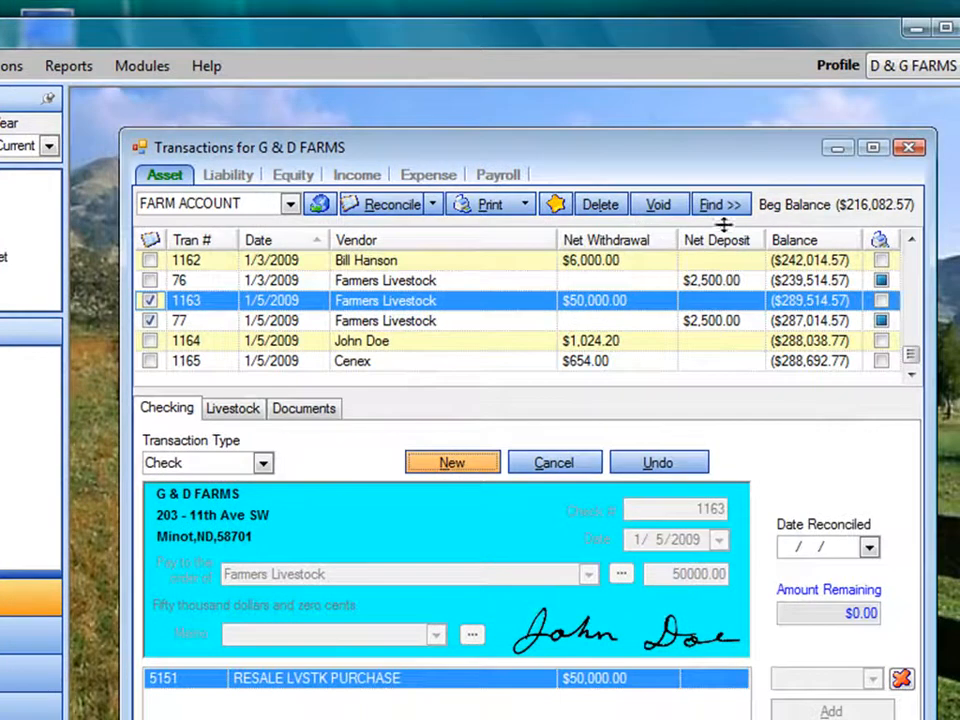
# Mark checks 1163 and 1164 for printing in the transaction list
pyautogui.click(883, 262)
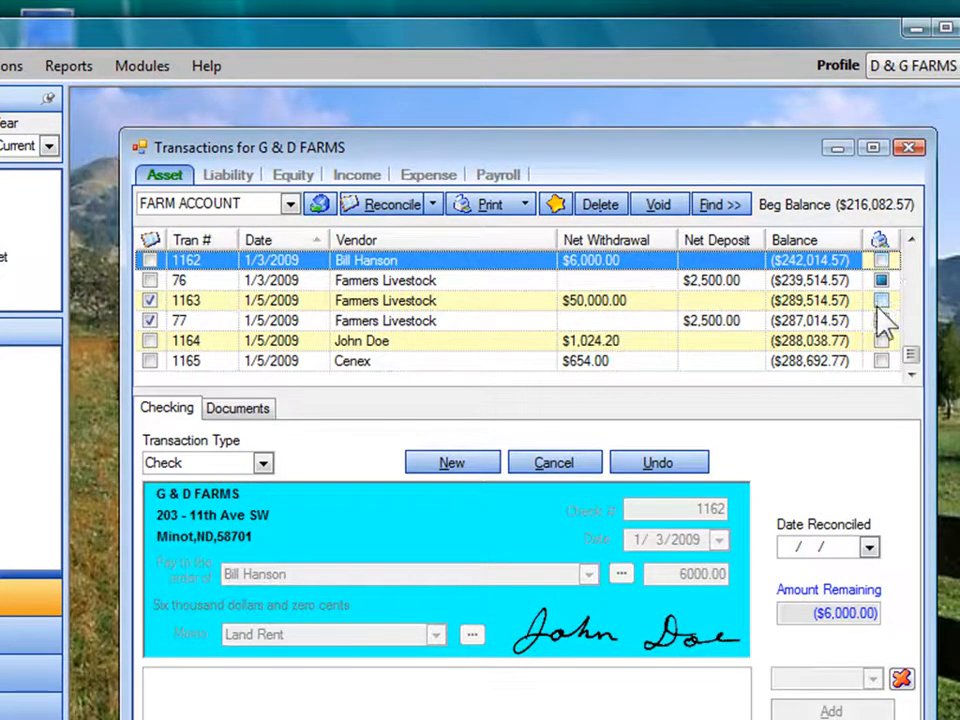
pyautogui.click(882, 302)
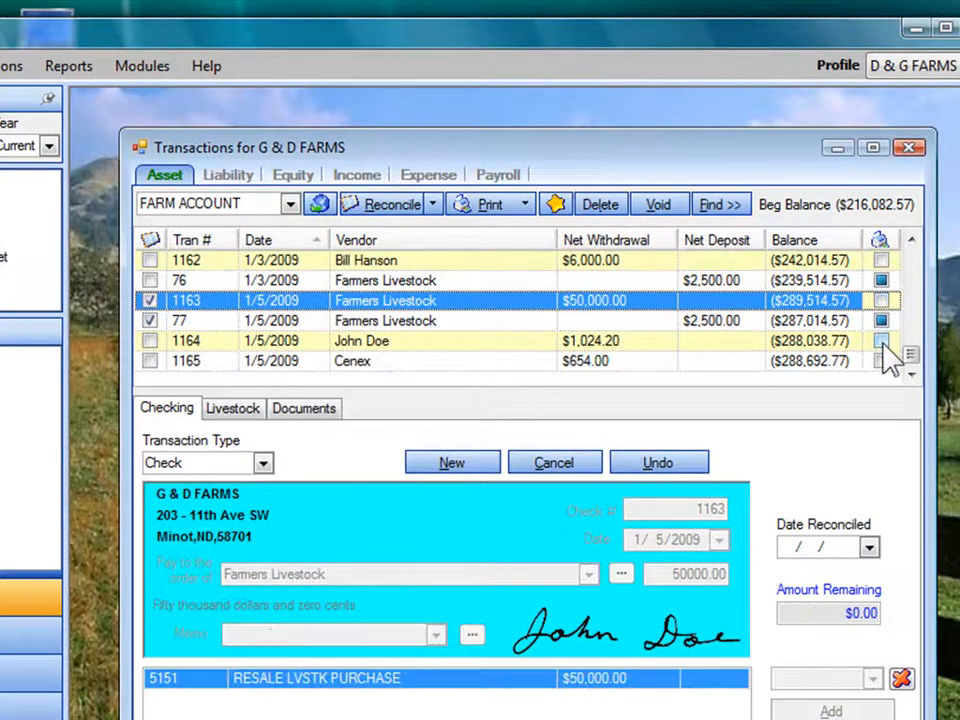
pyautogui.click(882, 341)
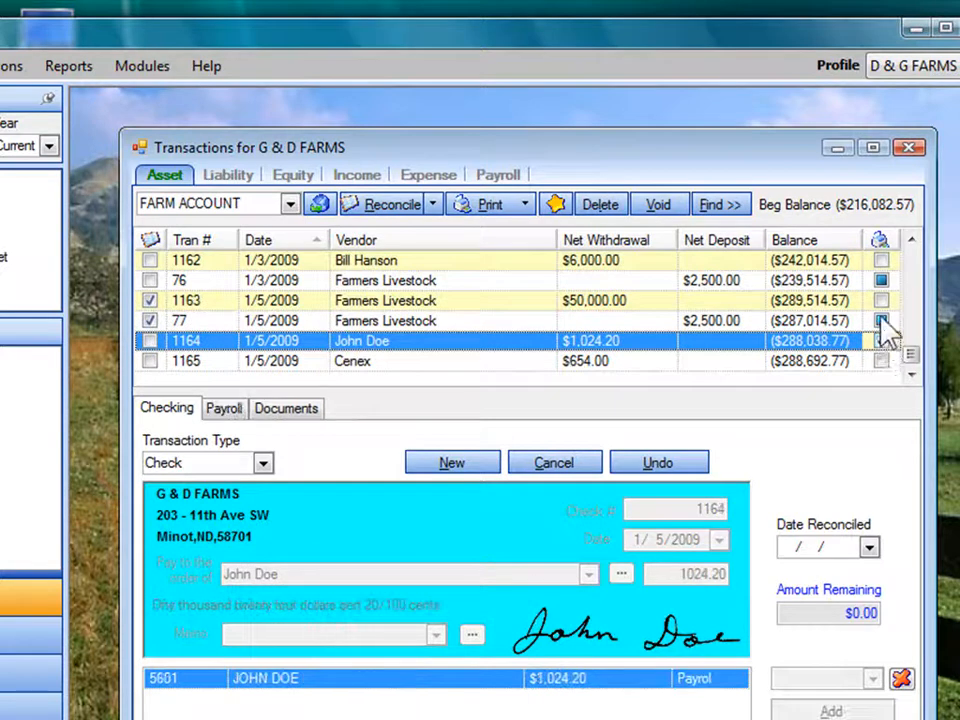
pyautogui.click(882, 301)
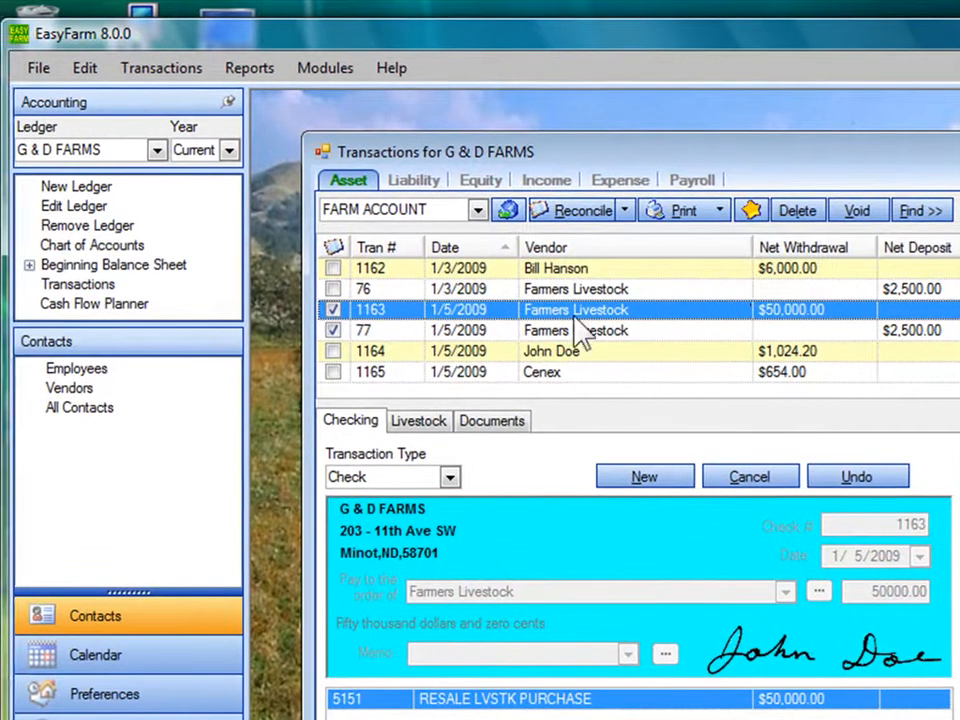
# Start a new transaction of type Check and date it 1/7/2009
pyautogui.click(450, 478)
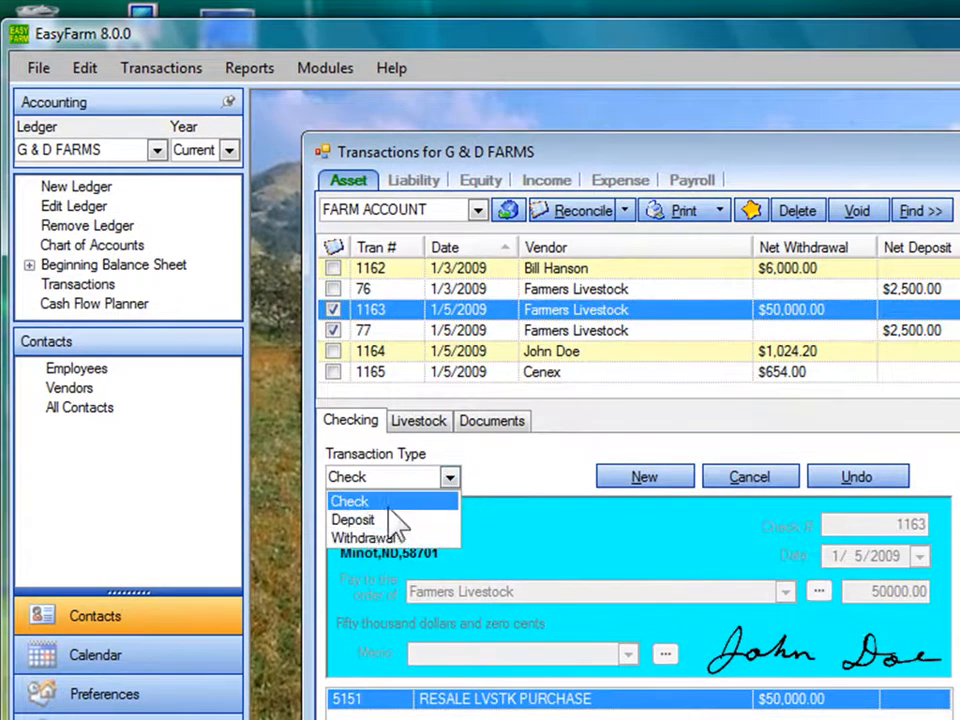
pyautogui.click(358, 503)
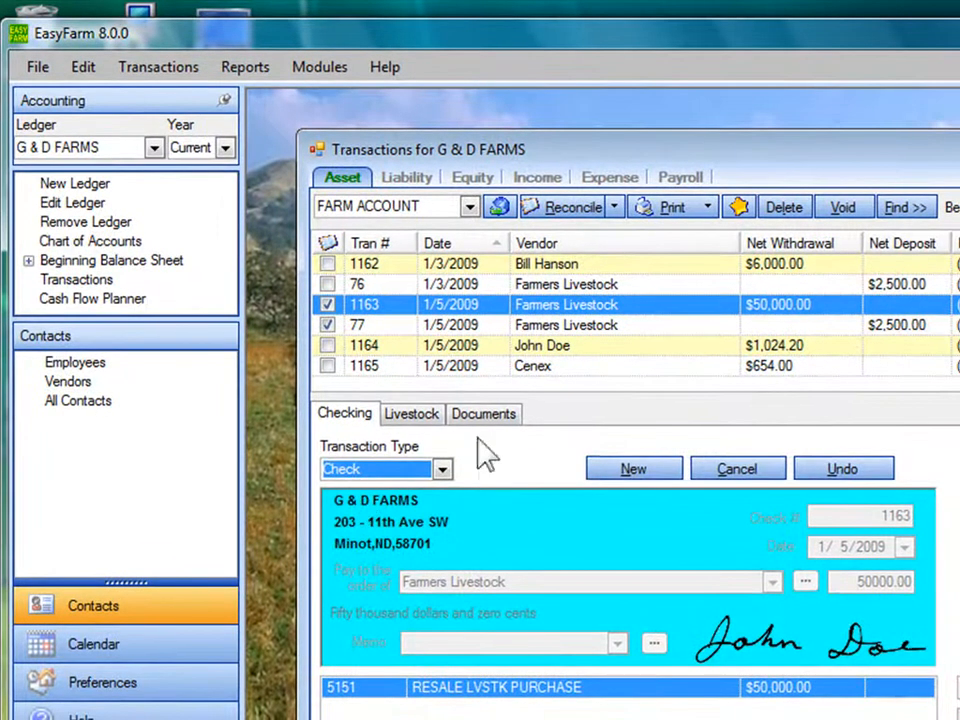
pyautogui.click(628, 478)
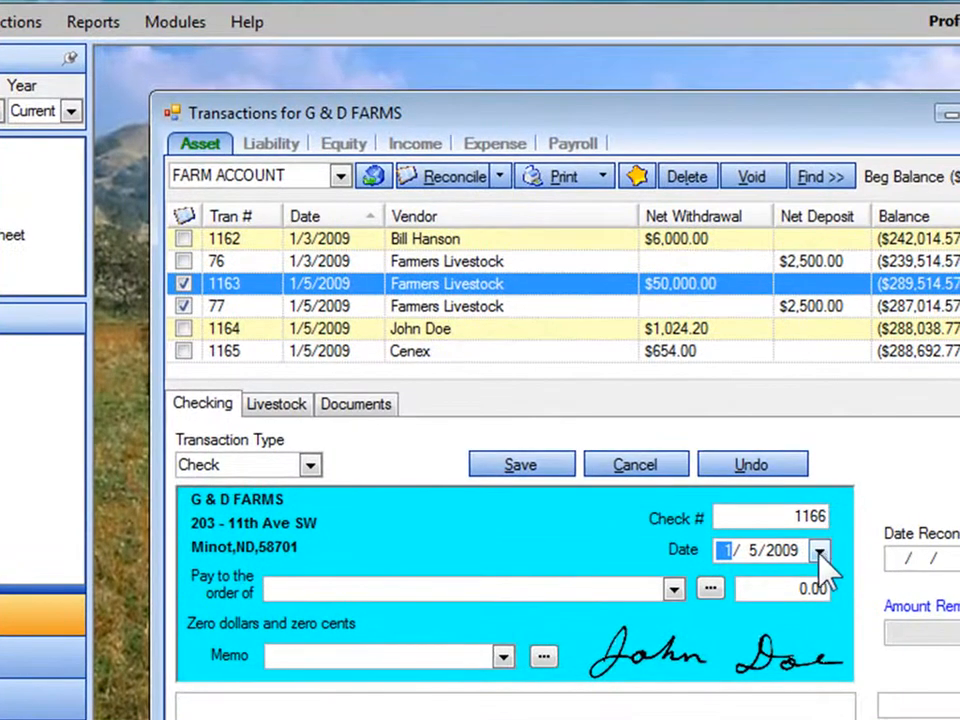
pyautogui.click(820, 551)
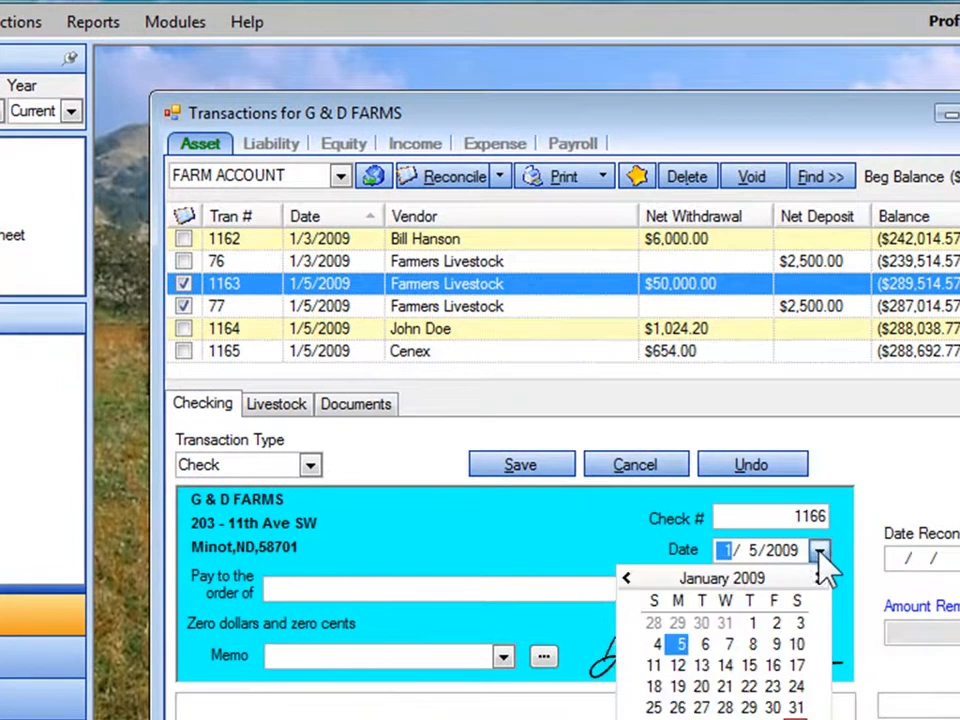
pyautogui.click(729, 645)
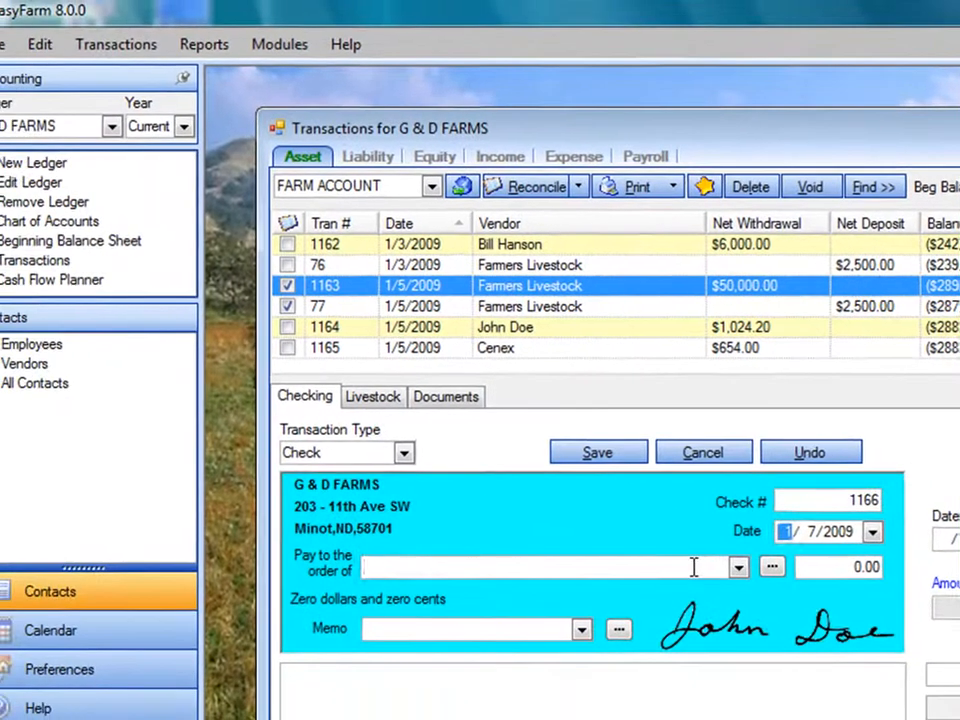
# Look through the payee list from CONOCO onward and make the new check payable to Farmland
pyautogui.click(621, 590)
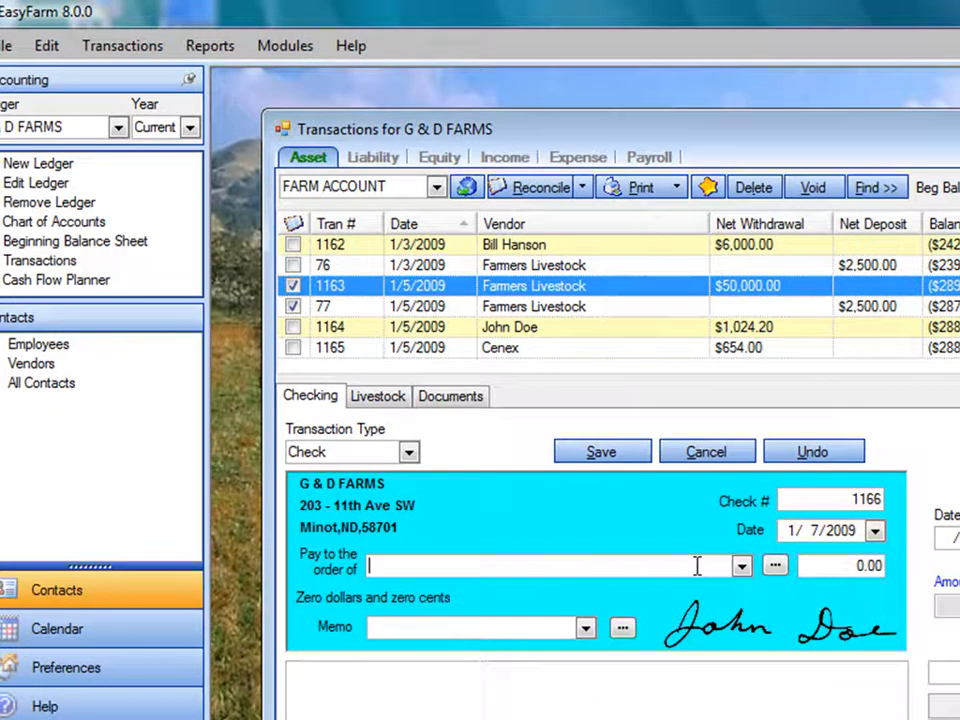
pyautogui.write('c')
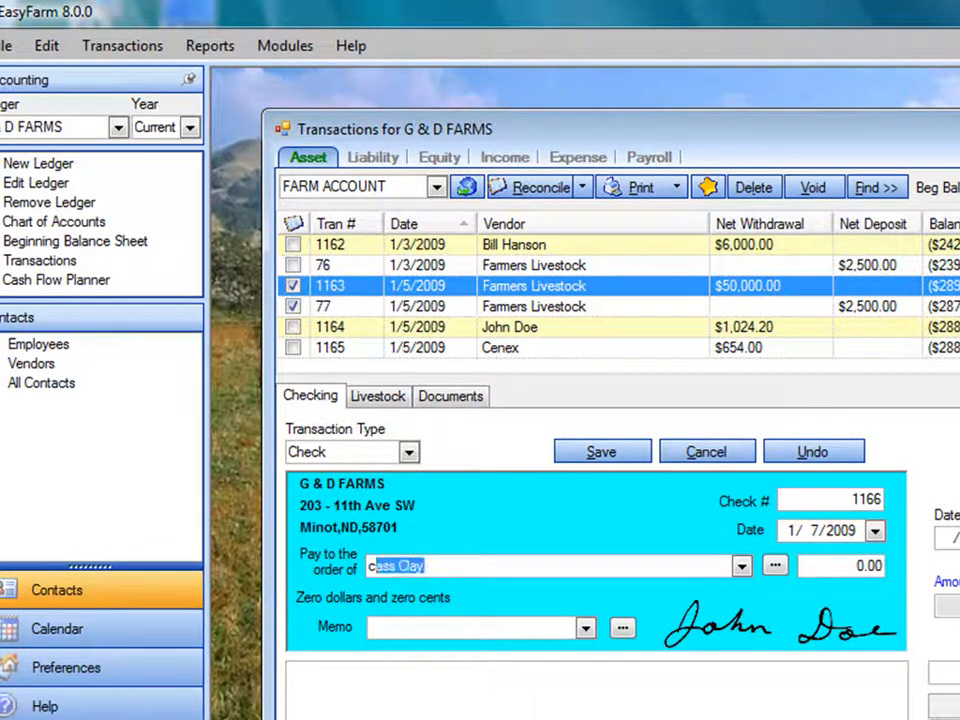
pyautogui.write('onOCO')
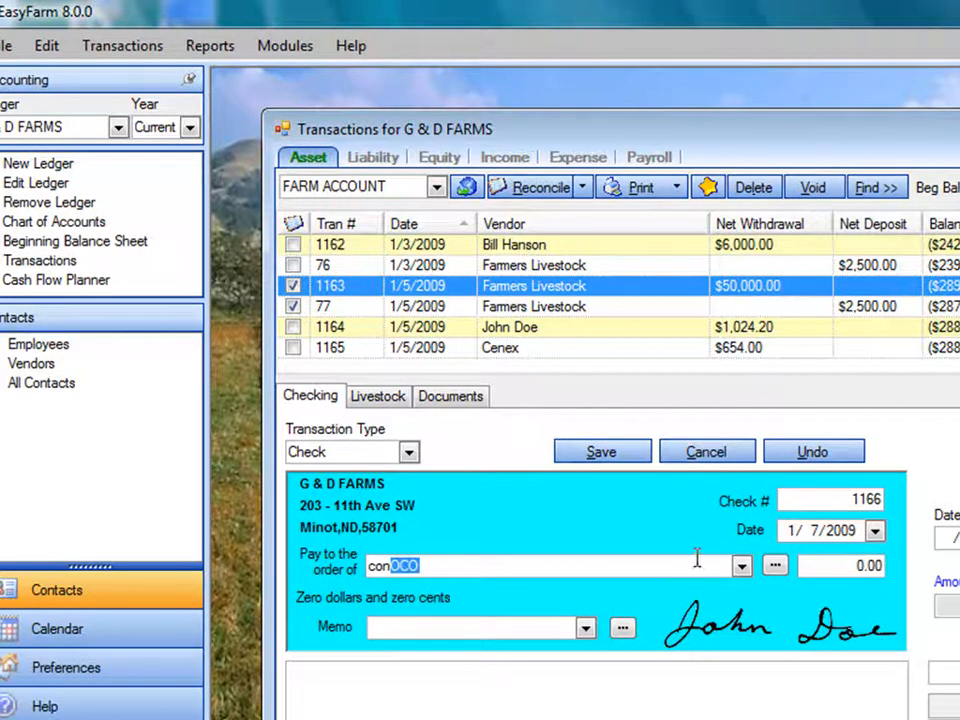
pyautogui.hotkey('alt', 'Down')
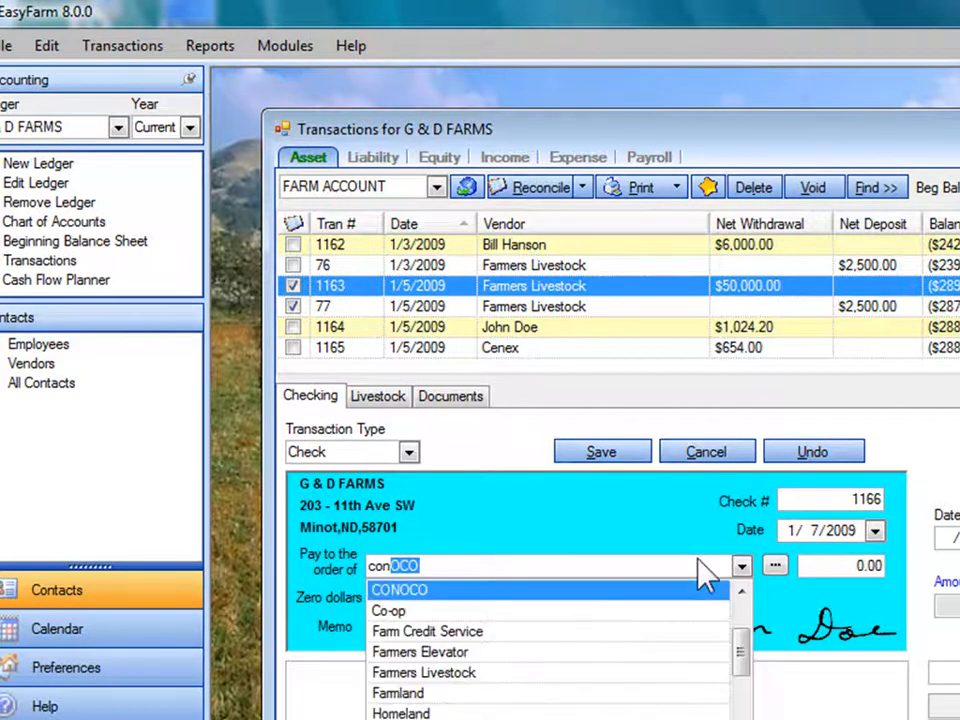
pyautogui.press('Down')
pyautogui.press('Down')
pyautogui.press('Down')
pyautogui.press('Down')
pyautogui.press('Down')
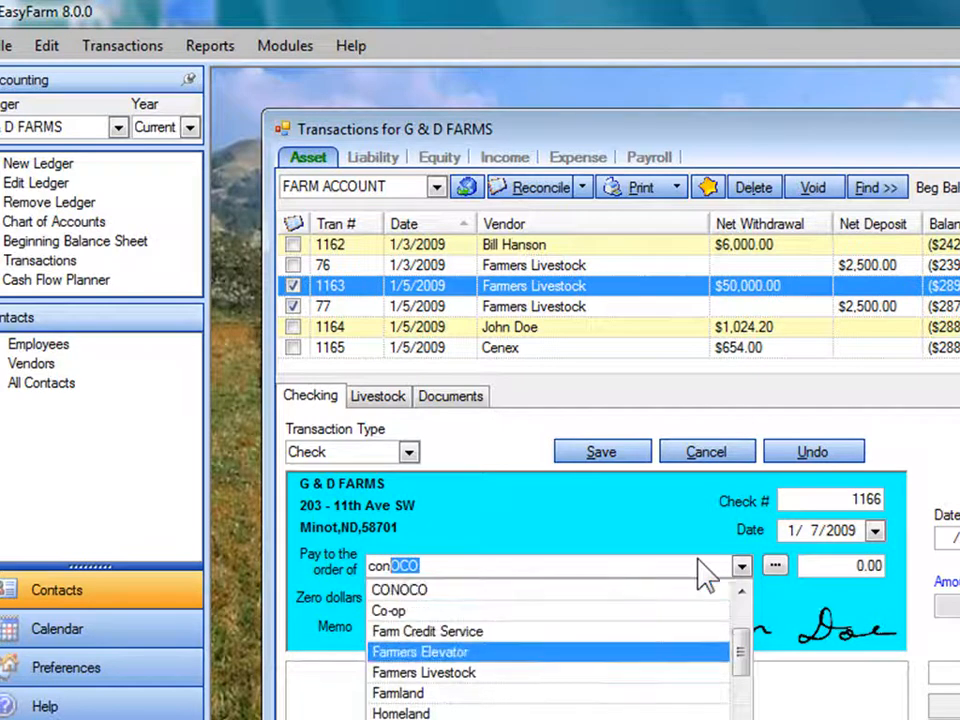
pyautogui.press('Return')
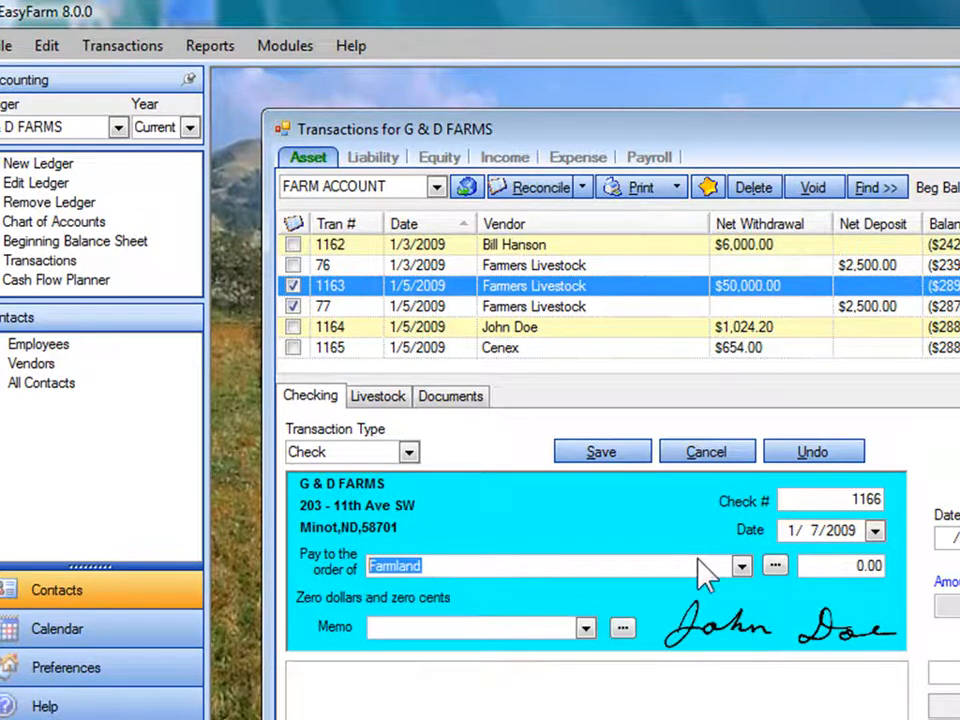
# Set the check amount to 654.00, leave the check memo blank and open a line for allocating it to an account
pyautogui.press('Tab')
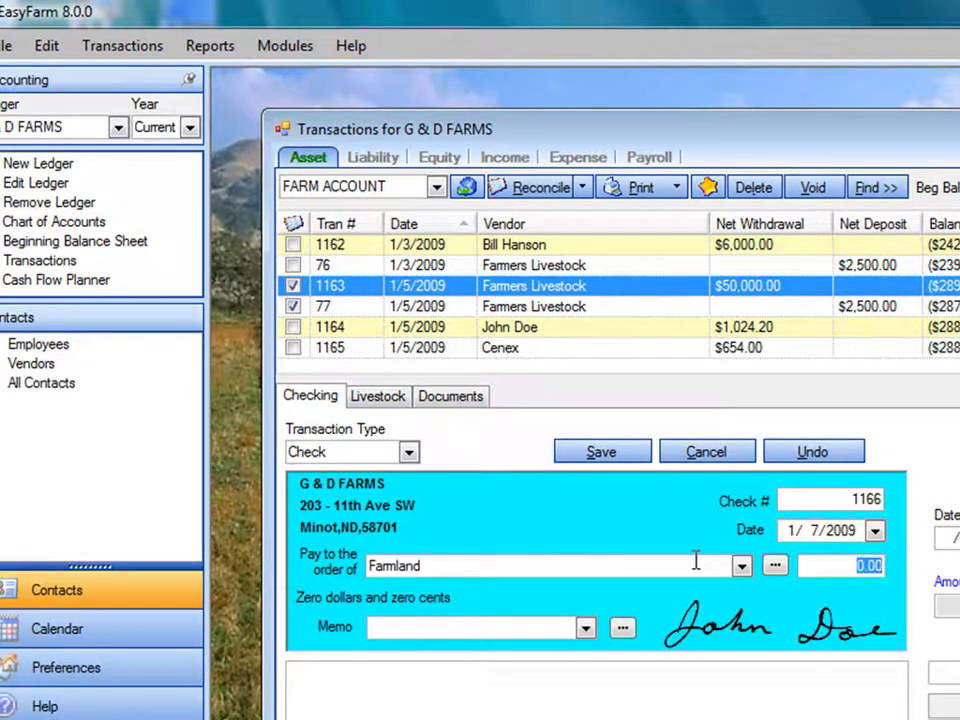
pyautogui.write('654')
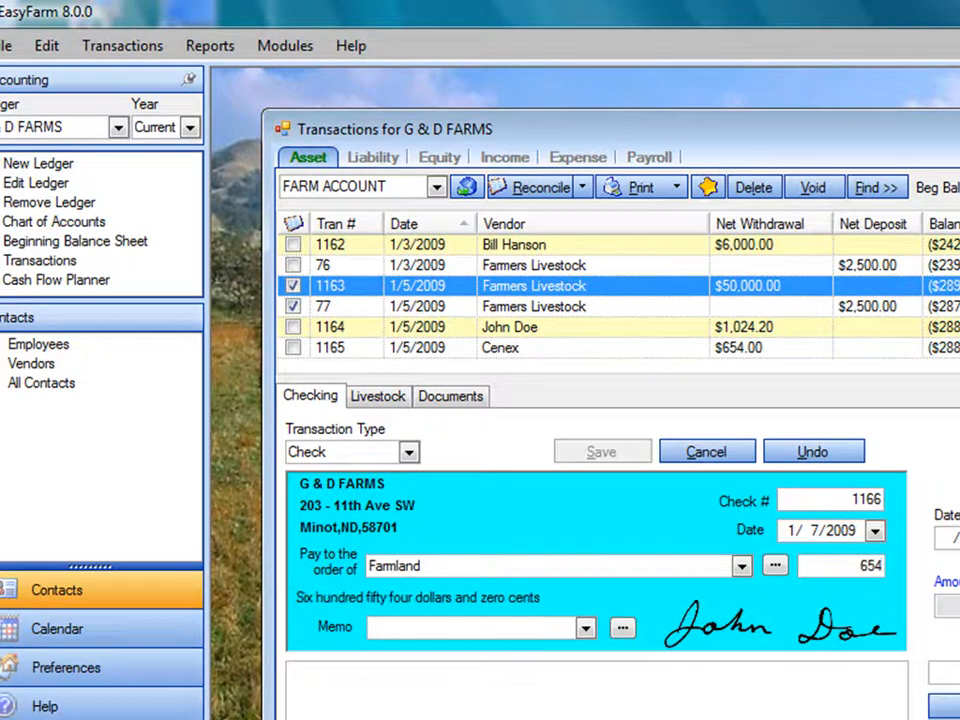
pyautogui.press('Tab')
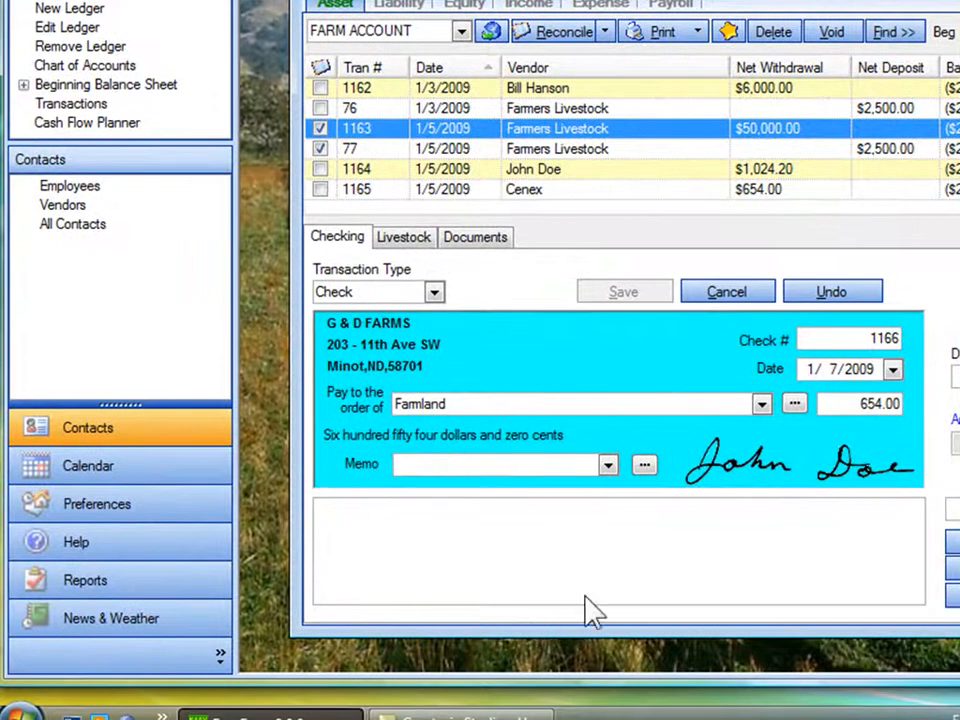
pyautogui.press('Tab')
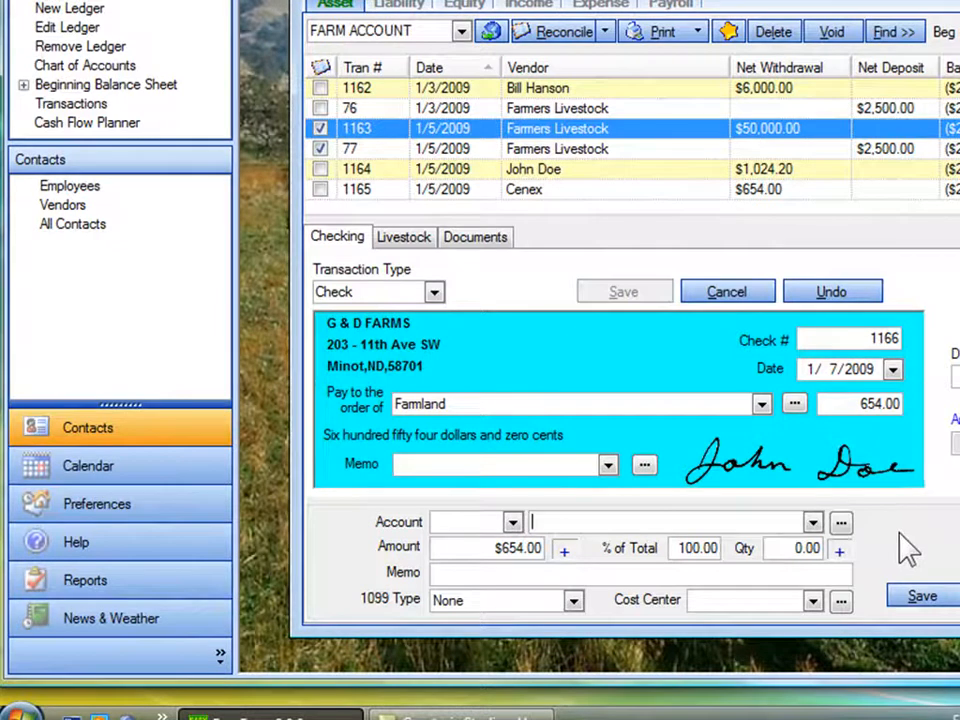
# Look up accounts beginning with "pi" by name and pick PICKUP GAS for the allocation line
pyautogui.write('piCKUP GAS')
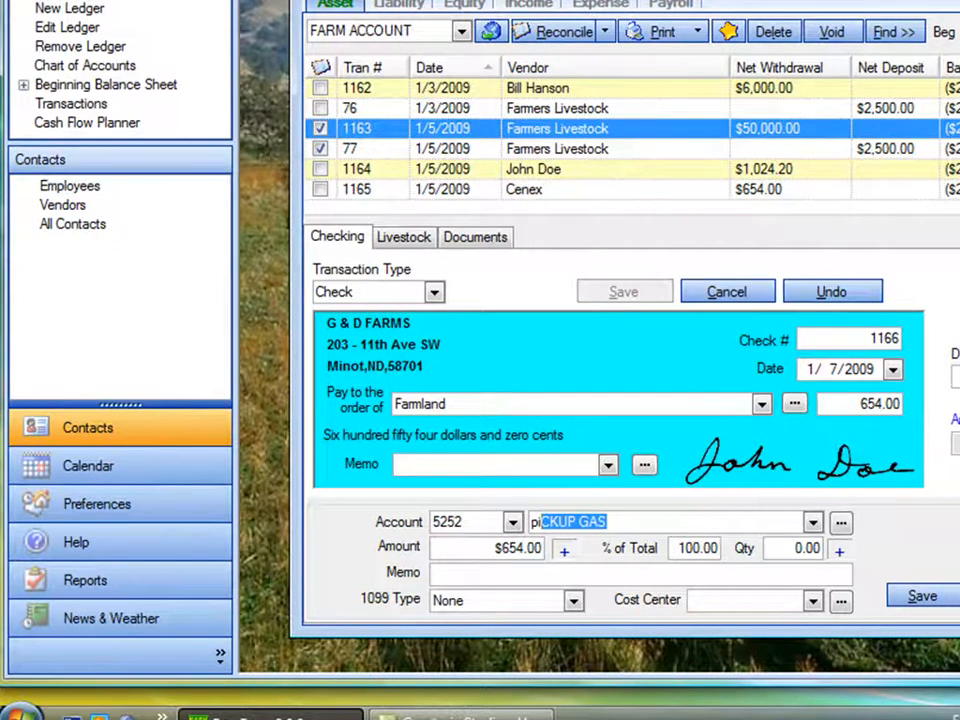
pyautogui.hotkey('alt', 'Down')
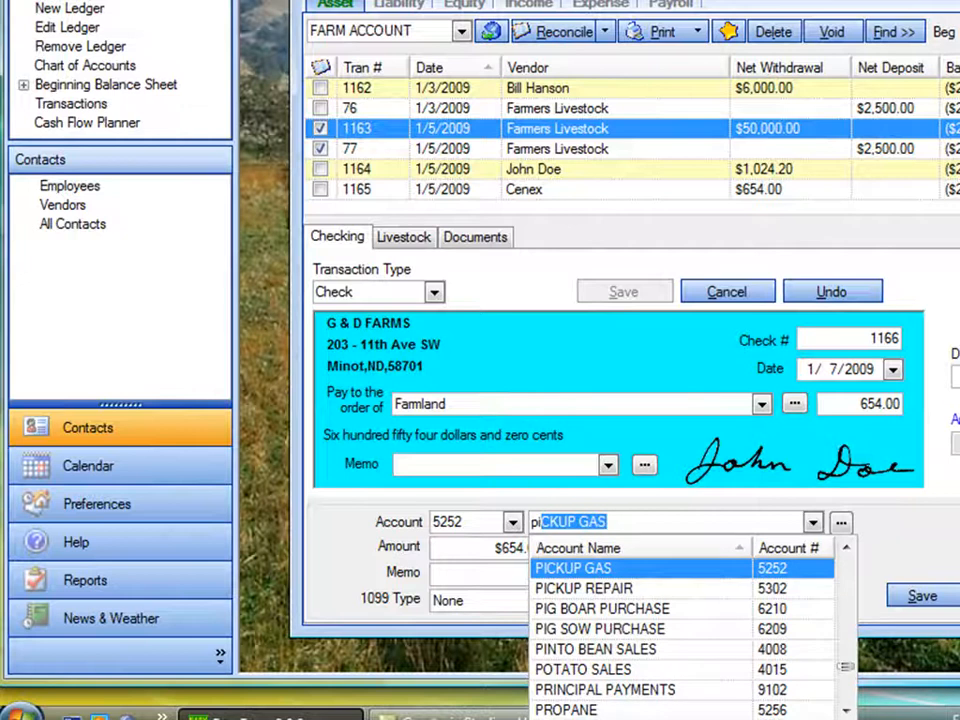
pyautogui.press('Down')
pyautogui.press('Down')
pyautogui.press('Down')
pyautogui.press('Down')
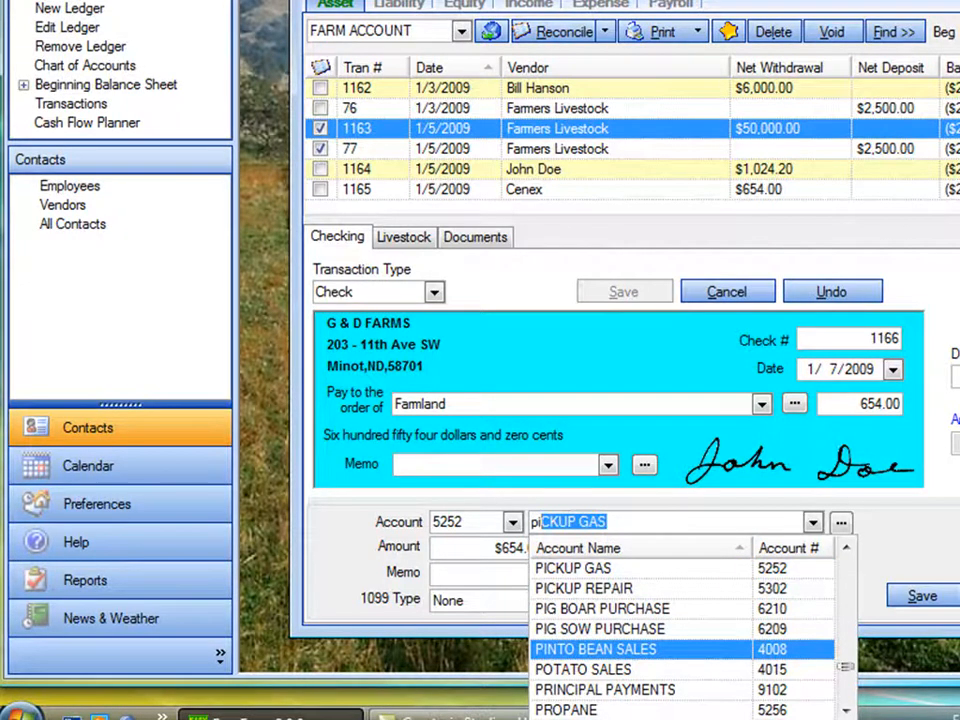
pyautogui.press('Up')
pyautogui.press('Up')
pyautogui.press('Up')
pyautogui.press('Up')
pyautogui.press('Return')
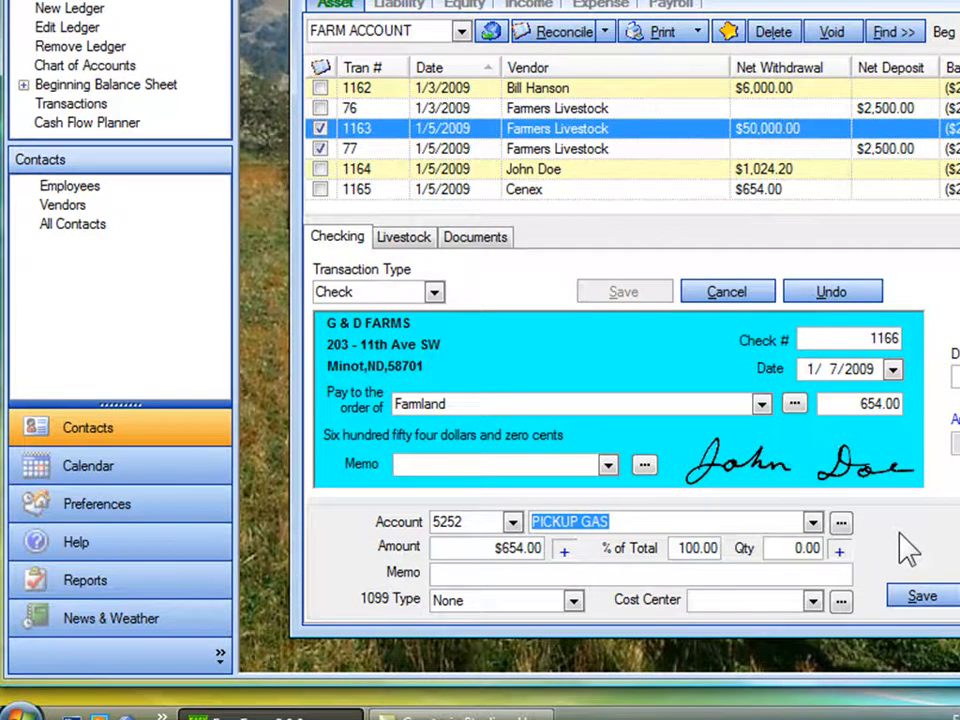
# Set the allocation line's account to TRACTOR & MACHINERY REPAIR, keeping the full amount, 100 percent and zero quantity
pyautogui.write('trACTOR & MACHINERY REPAIR')
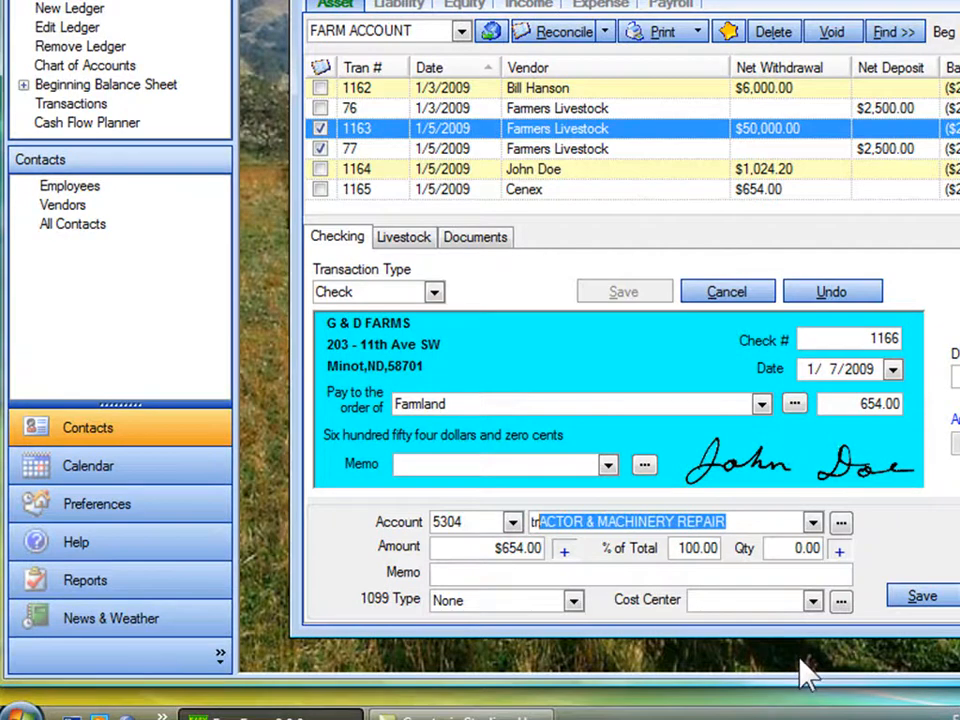
pyautogui.press('Tab')
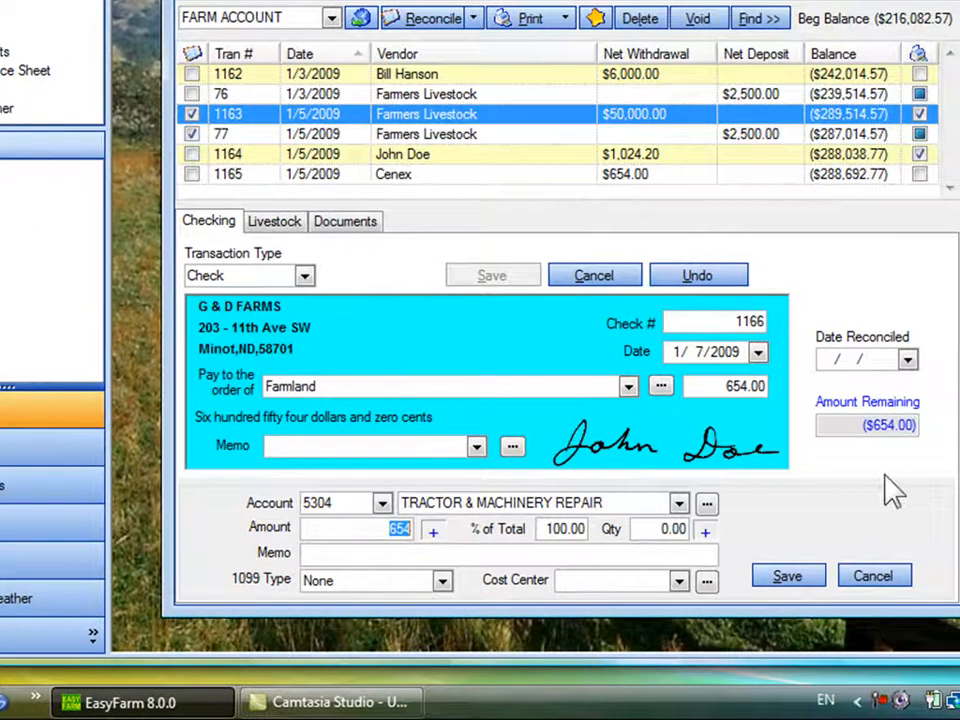
pyautogui.press('Tab')
pyautogui.press('Tab')
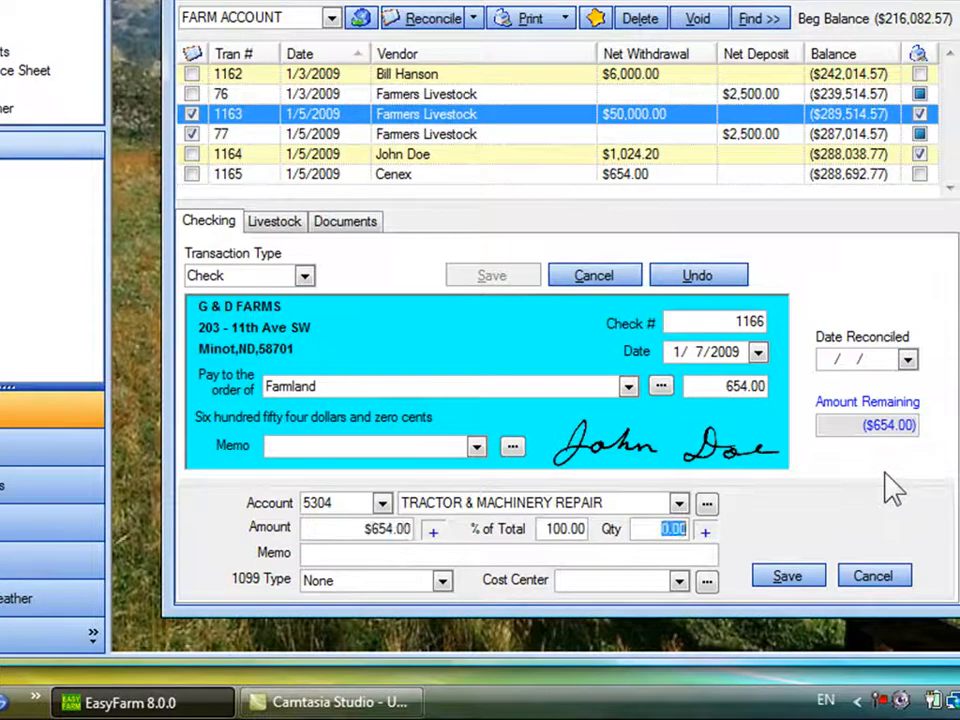
pyautogui.press('Tab')
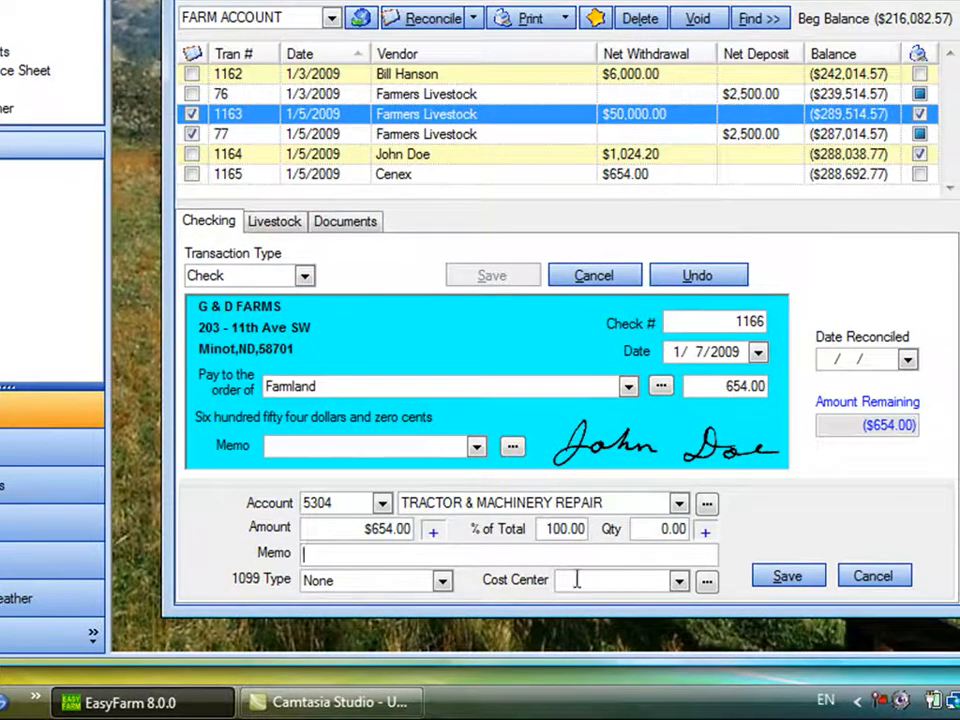
# Assign the COMBINE cost center to the TRACTOR & MACHINERY REPAIR allocation line, leave its memo blank and save the line
pyautogui.click(678, 582)
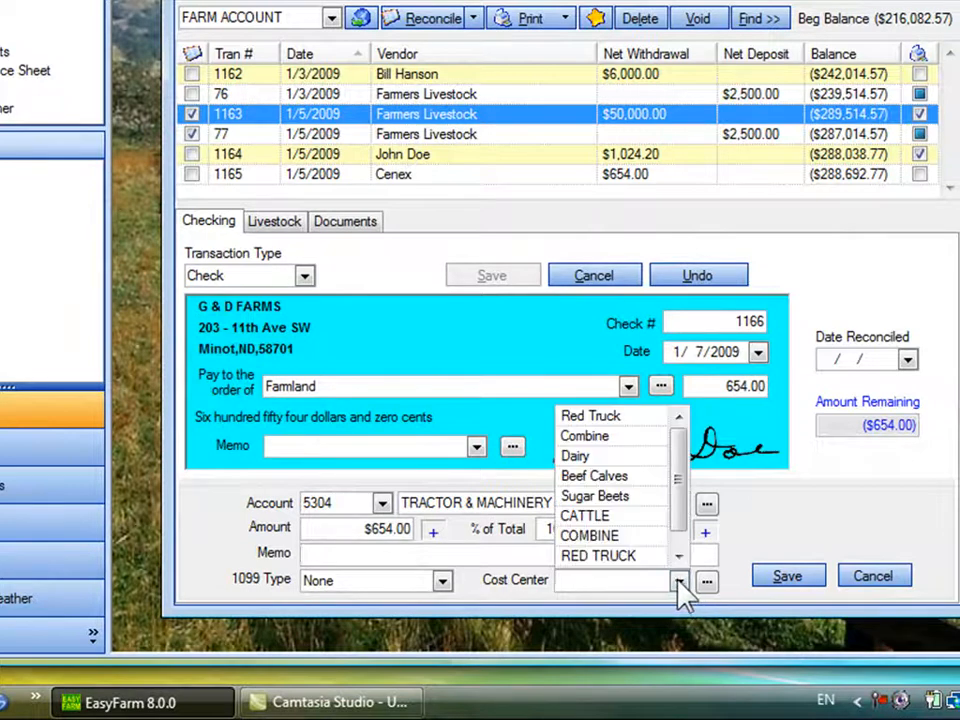
pyautogui.click(582, 535)
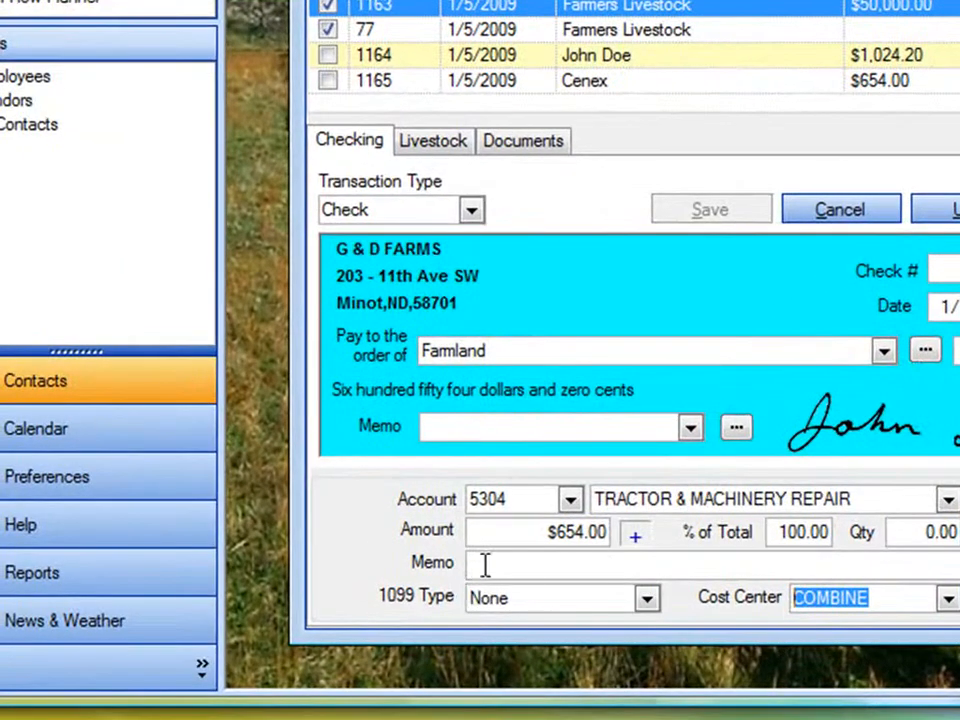
pyautogui.click(484, 563)
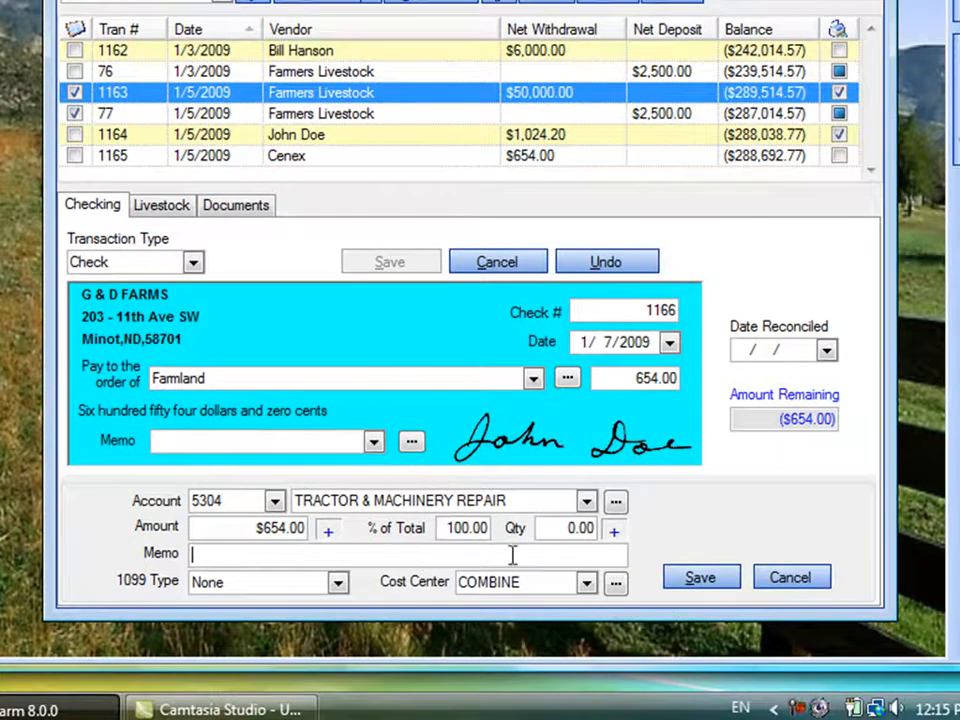
pyautogui.click(700, 580)
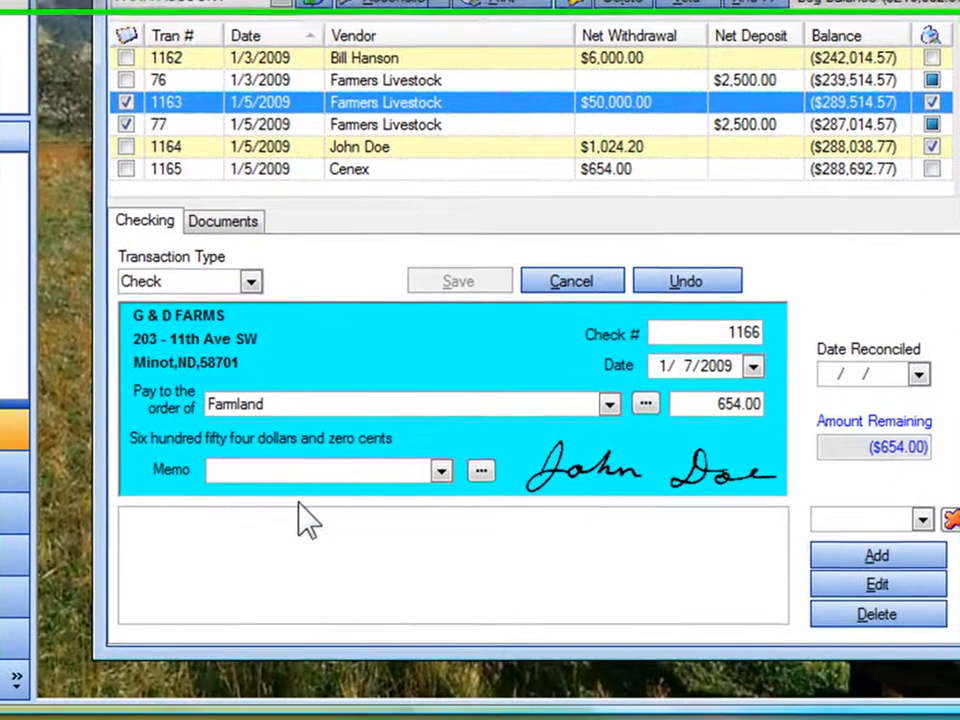
# Open a new allocation line for the Farmland check, look through the accounts starting with "pi" and choose PICKUP GAS
pyautogui.click(312, 604)
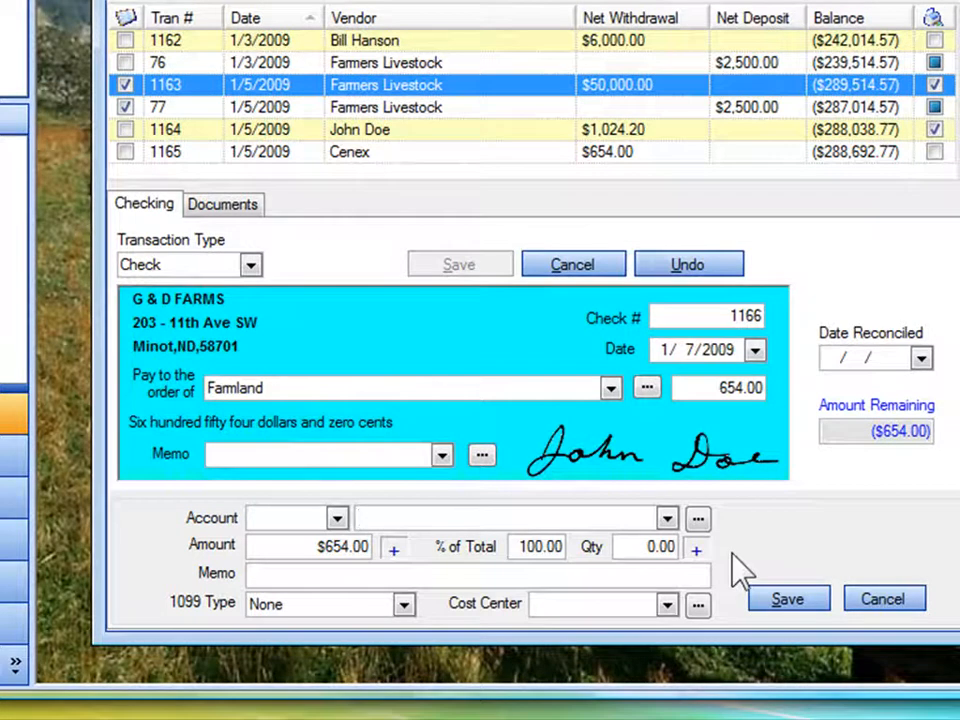
pyautogui.write('piCKUP GAS')
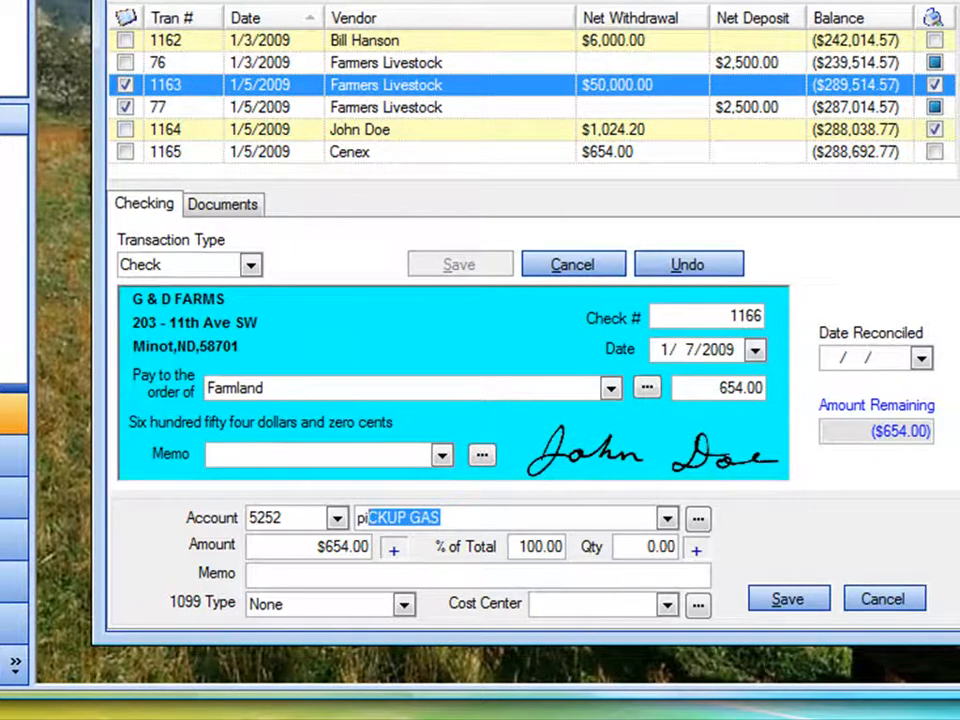
pyautogui.hotkey('alt', 'Down')
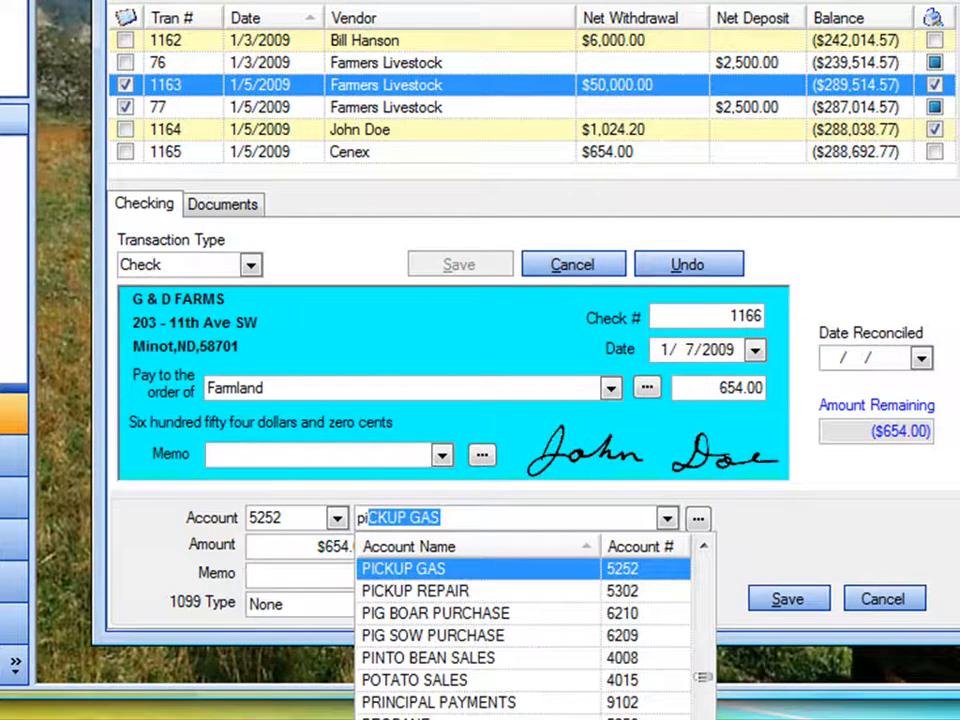
pyautogui.press('Down')
pyautogui.press('Down')
pyautogui.press('Down')
pyautogui.press('Up')
pyautogui.press('Up')
pyautogui.press('Up')
pyautogui.press('Return')
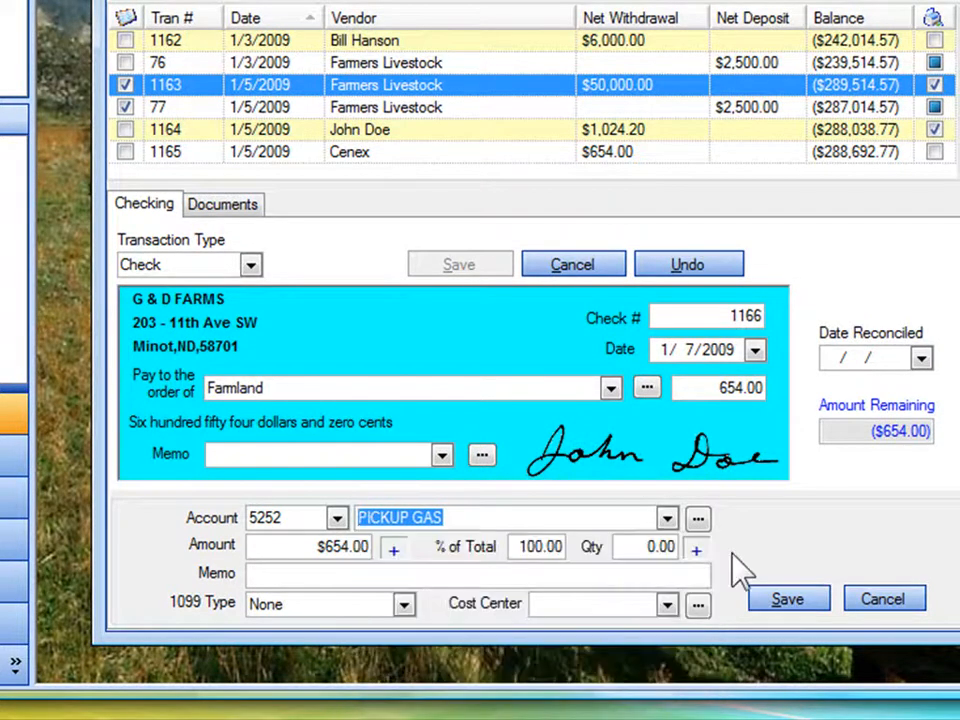
# Set the PICKUP GAS line's amount to $100.00 and quantity to 50, and save the line
pyautogui.press('Tab')
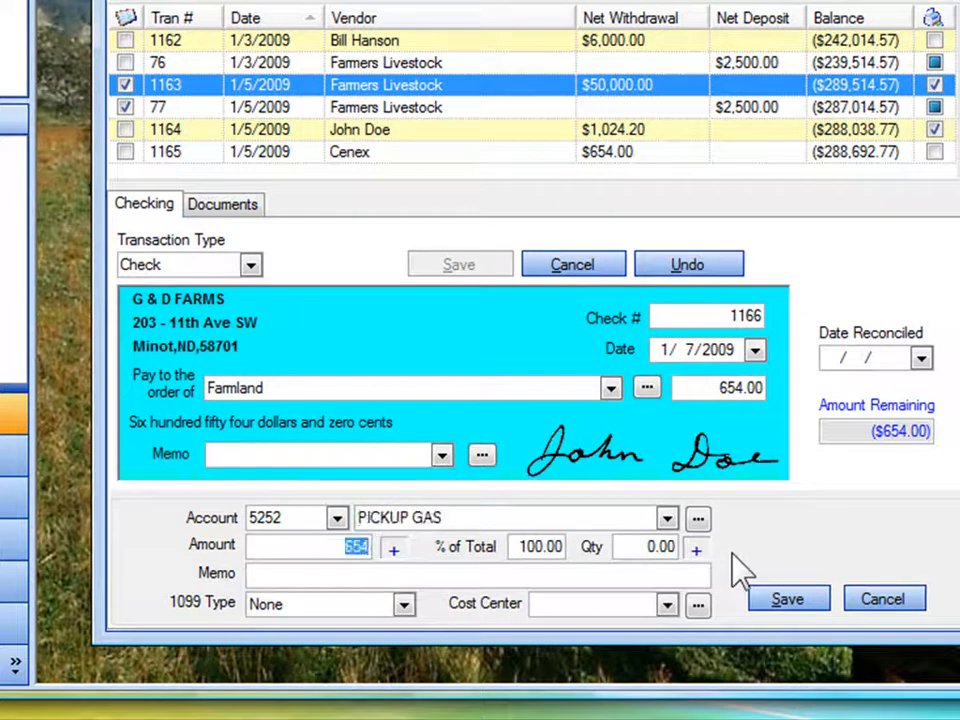
pyautogui.write('100')
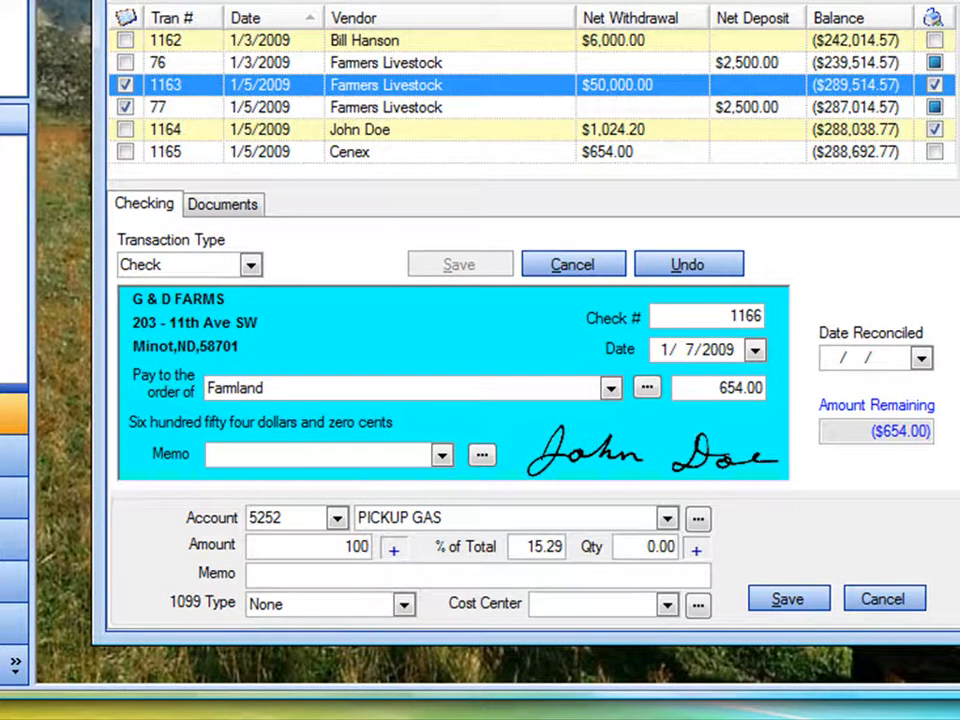
pyautogui.press('Tab')
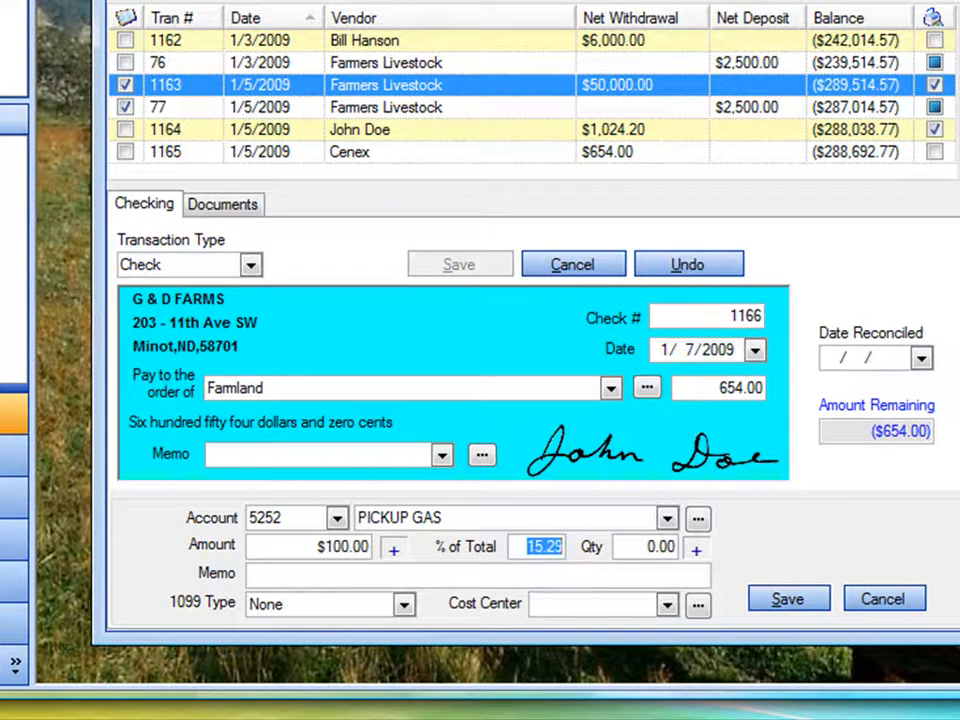
pyautogui.press('Tab')
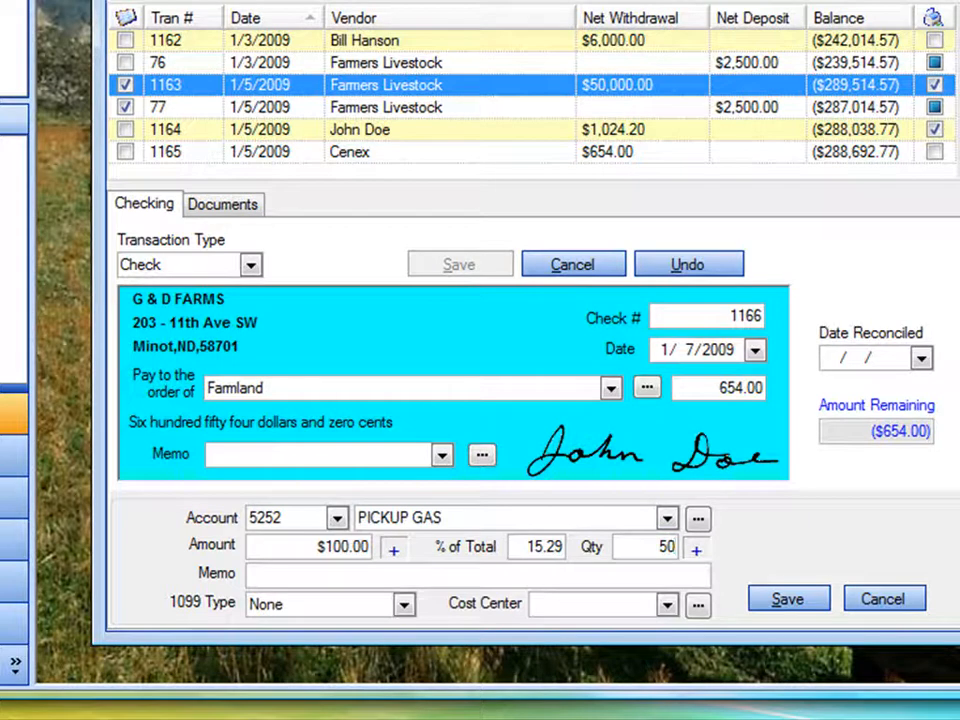
pyautogui.click(787, 602)
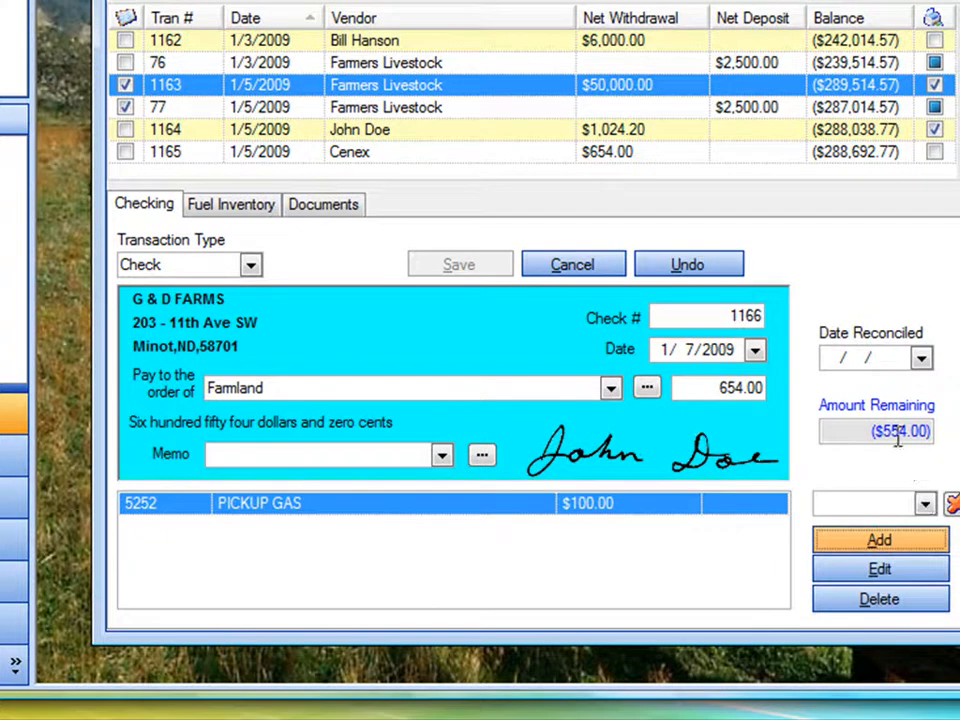
# Add a second allocation line for TRACTOR & MACHINERY REPAIR with an amount of $500.00
pyautogui.click(875, 546)
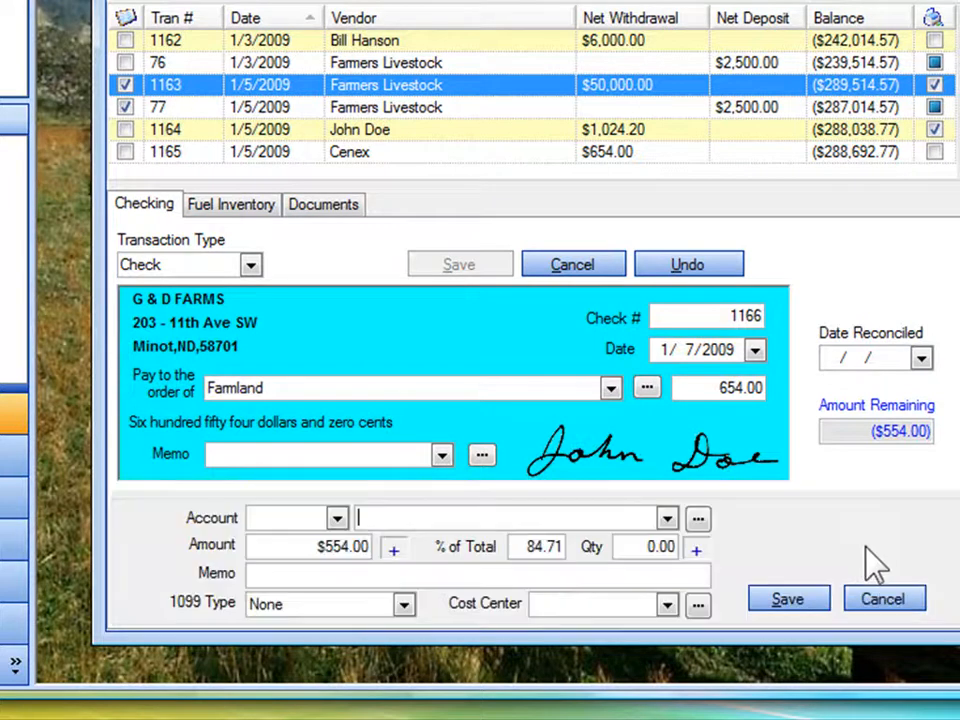
pyautogui.write('t')
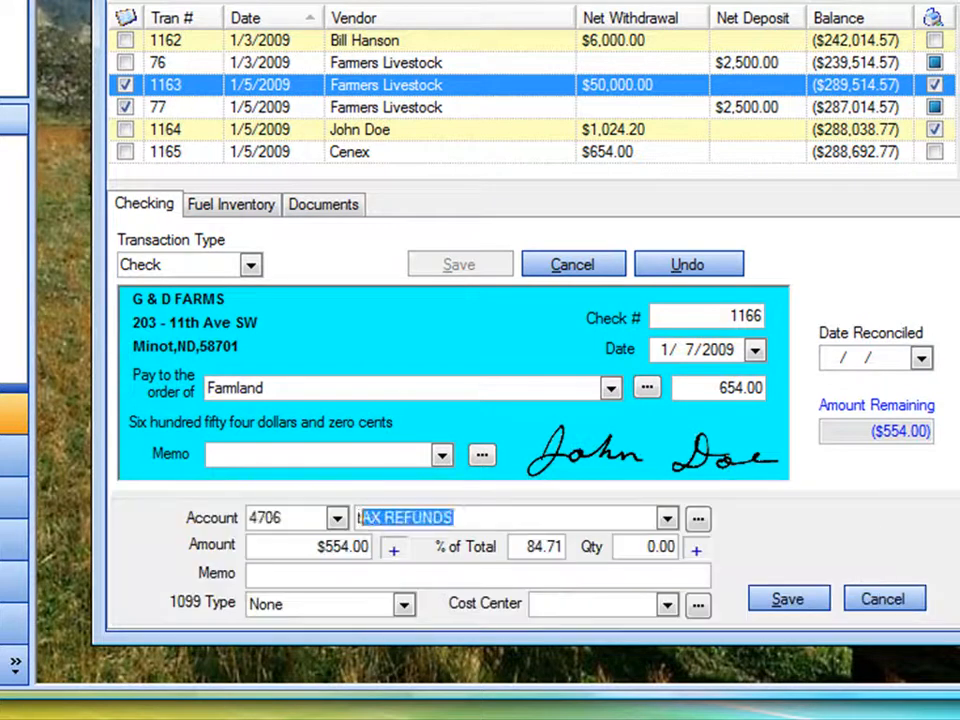
pyautogui.write('rACTOR & MACHINERY REPAIR')
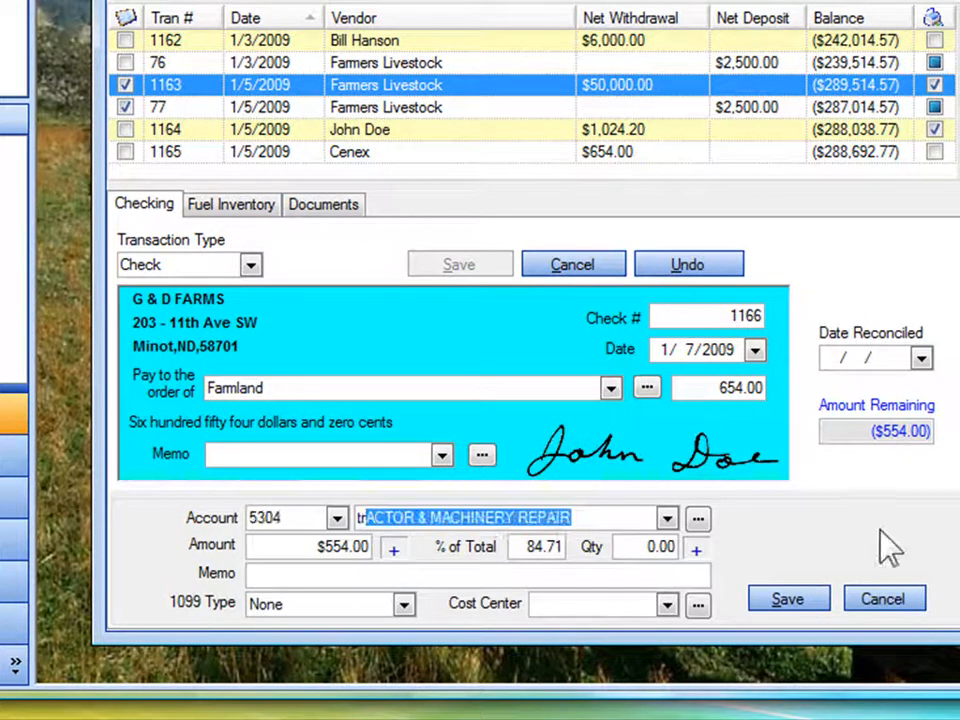
pyautogui.press('Tab')
pyautogui.write('5')
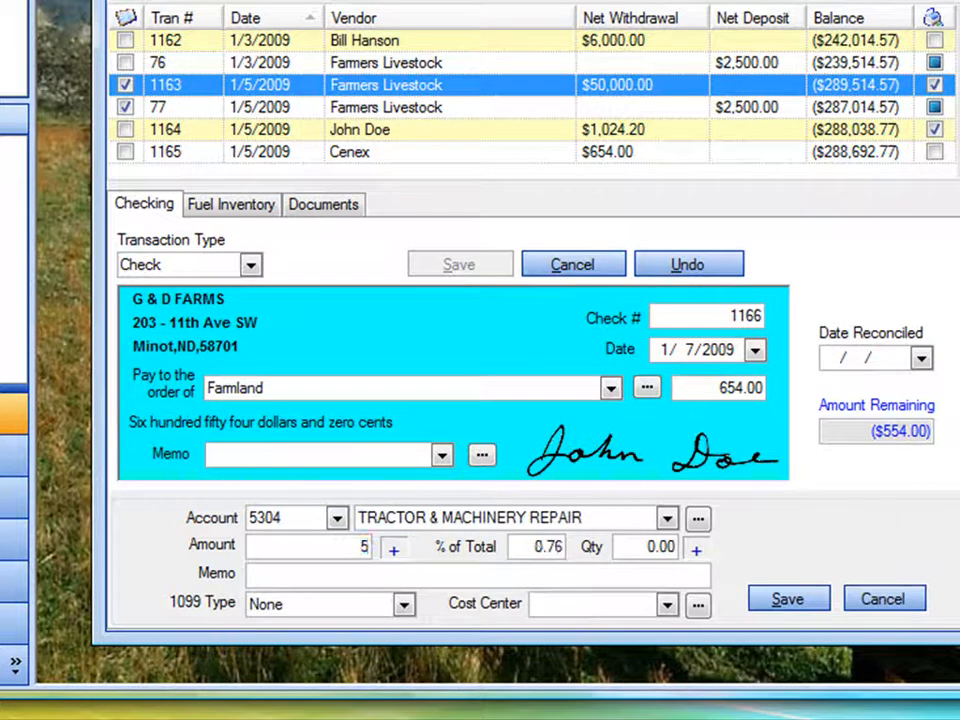
pyautogui.press('Tab')
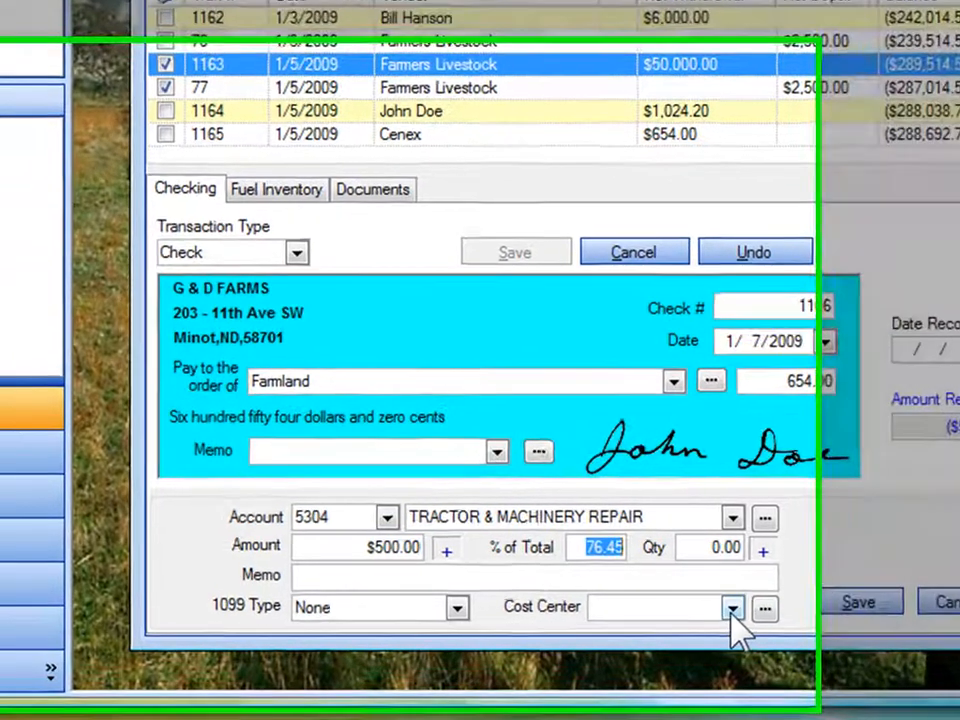
# Assign the COMBINE cost center to the TRACTOR & MACHINERY REPAIR line and save the line
pyautogui.click(666, 605)
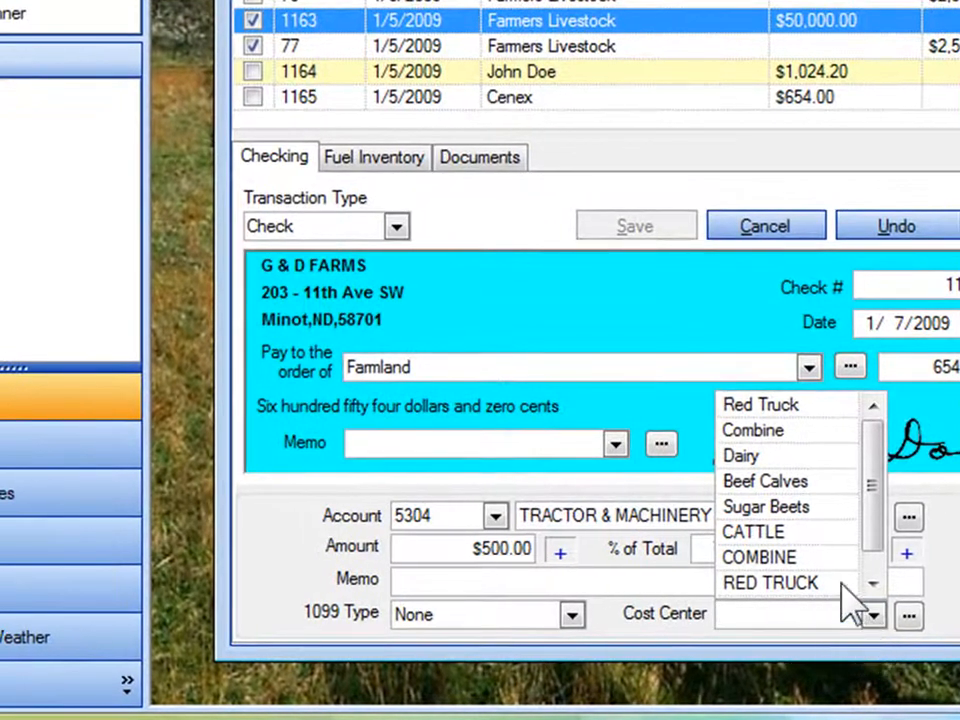
pyautogui.click(759, 563)
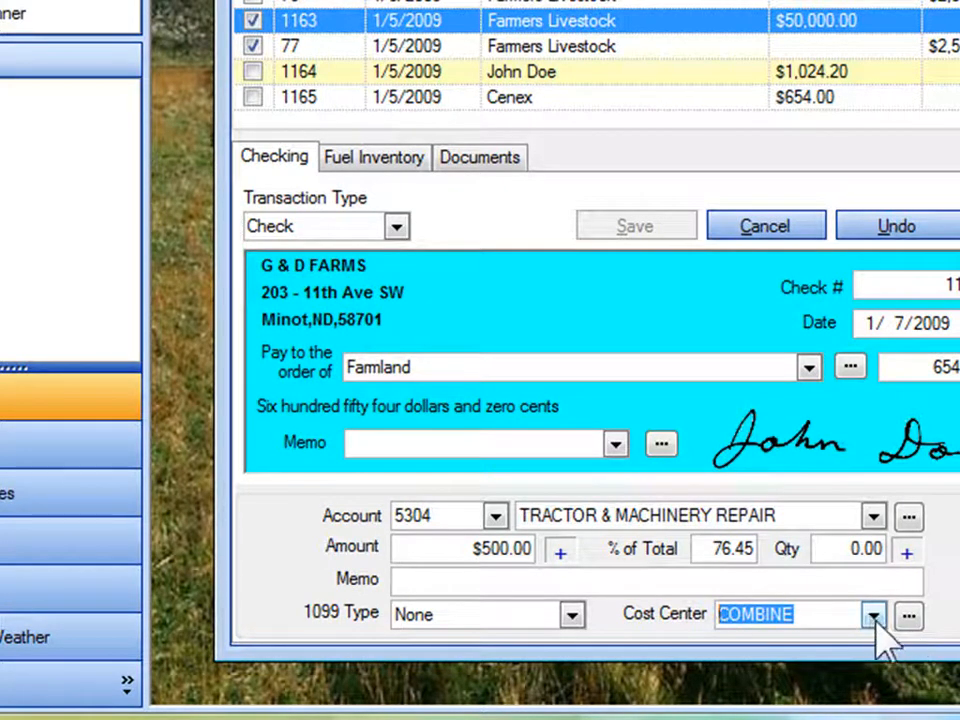
pyautogui.click(873, 616)
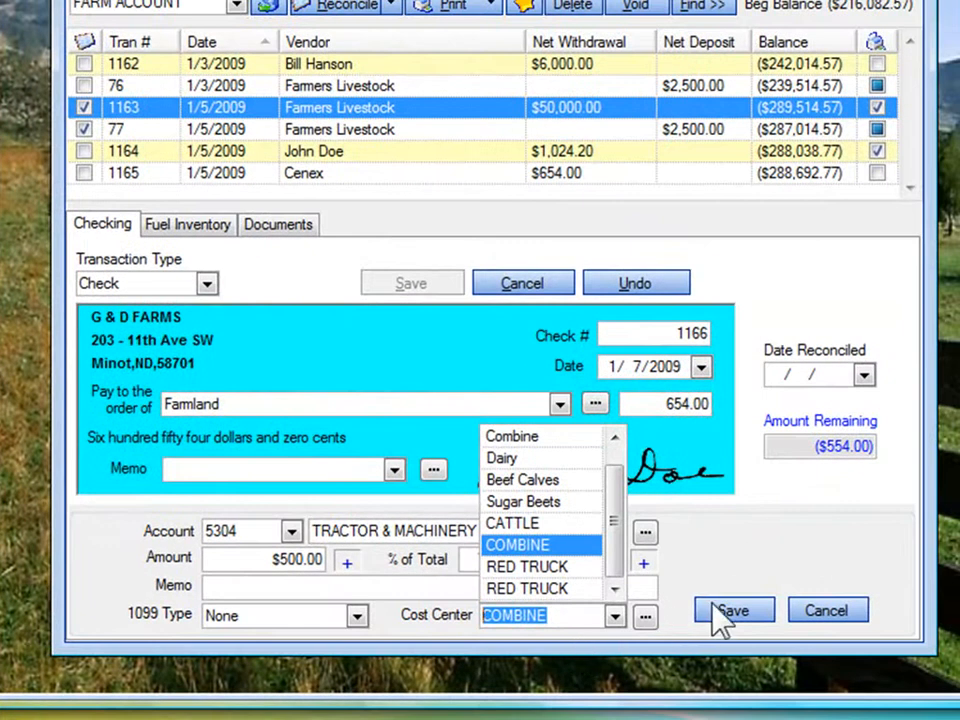
pyautogui.click(718, 618)
pyautogui.click(716, 624)
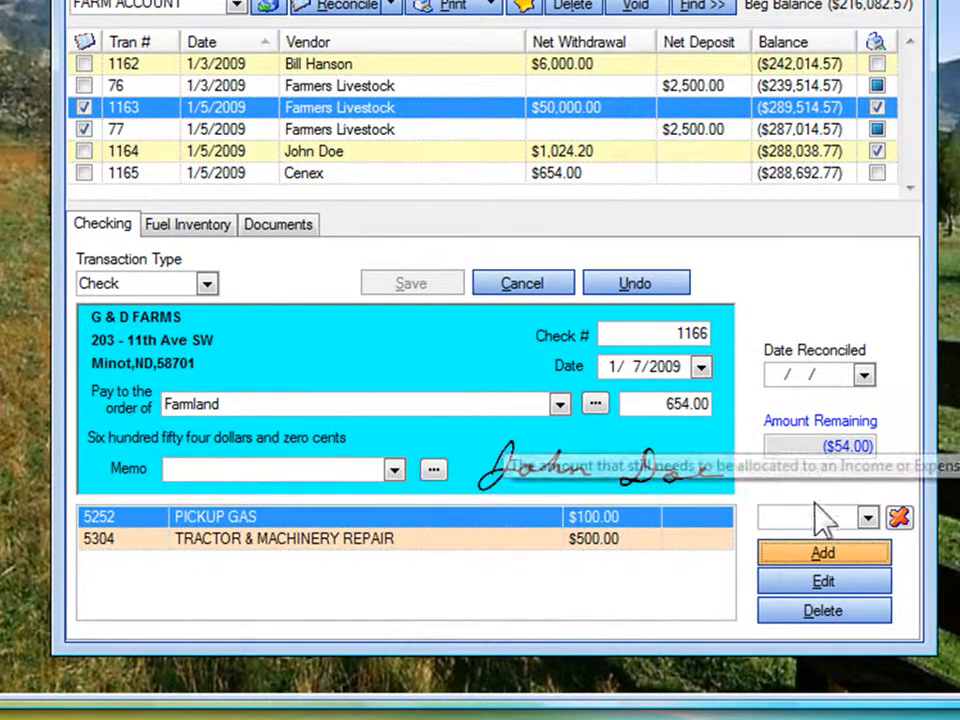
# Allocate the remaining $54.00 to CLOTHING on a third line and save the Farmland check
pyautogui.click(822, 558)
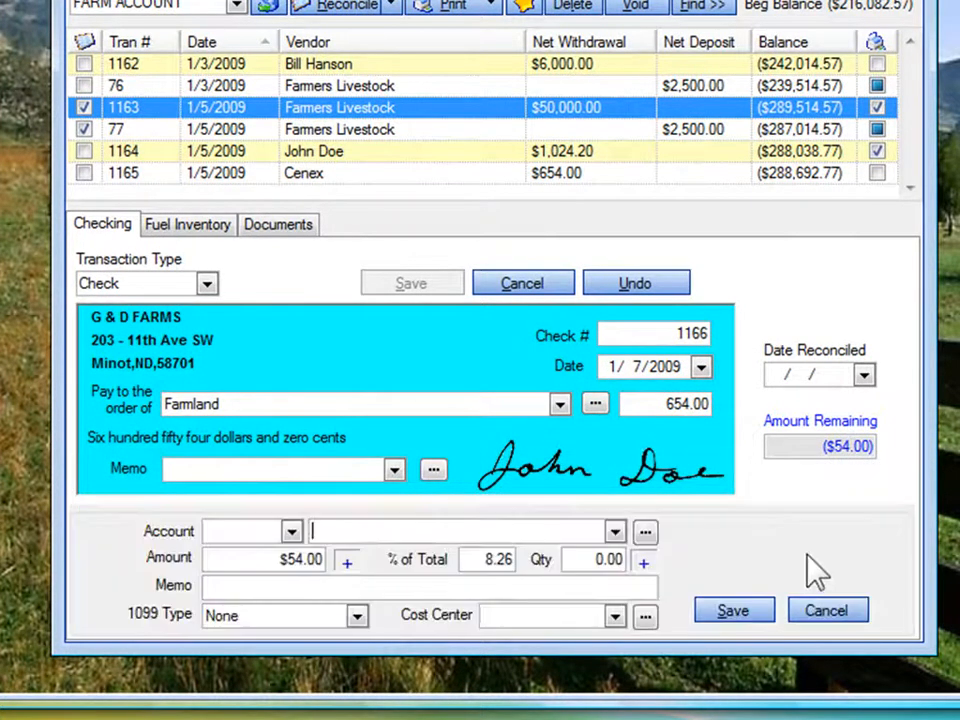
pyautogui.write('cloTHING')
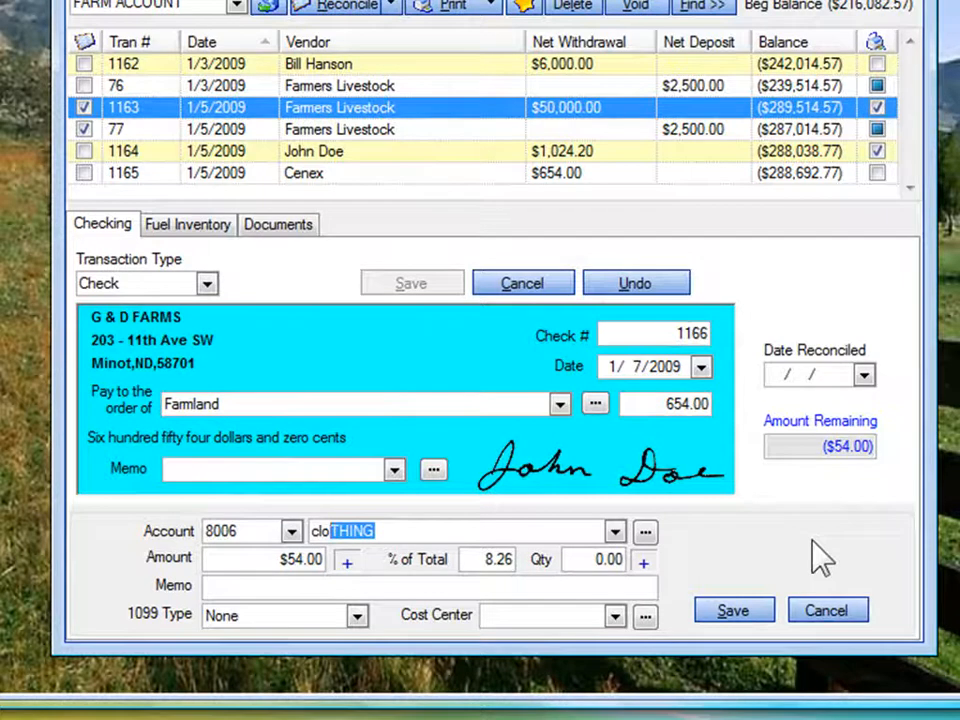
pyautogui.press('Tab')
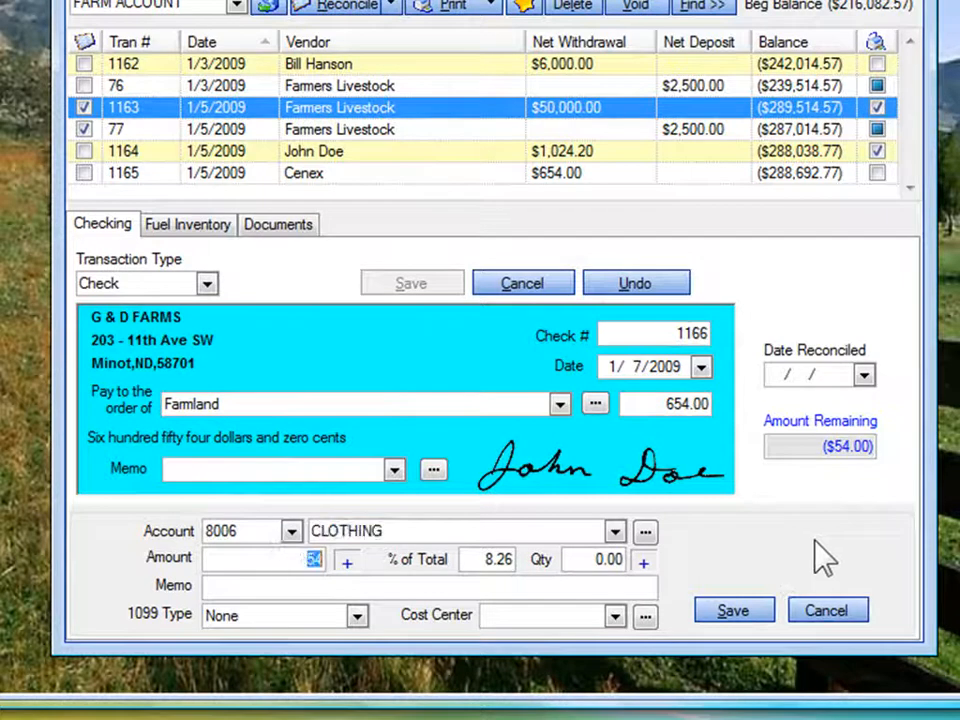
pyautogui.click(733, 612)
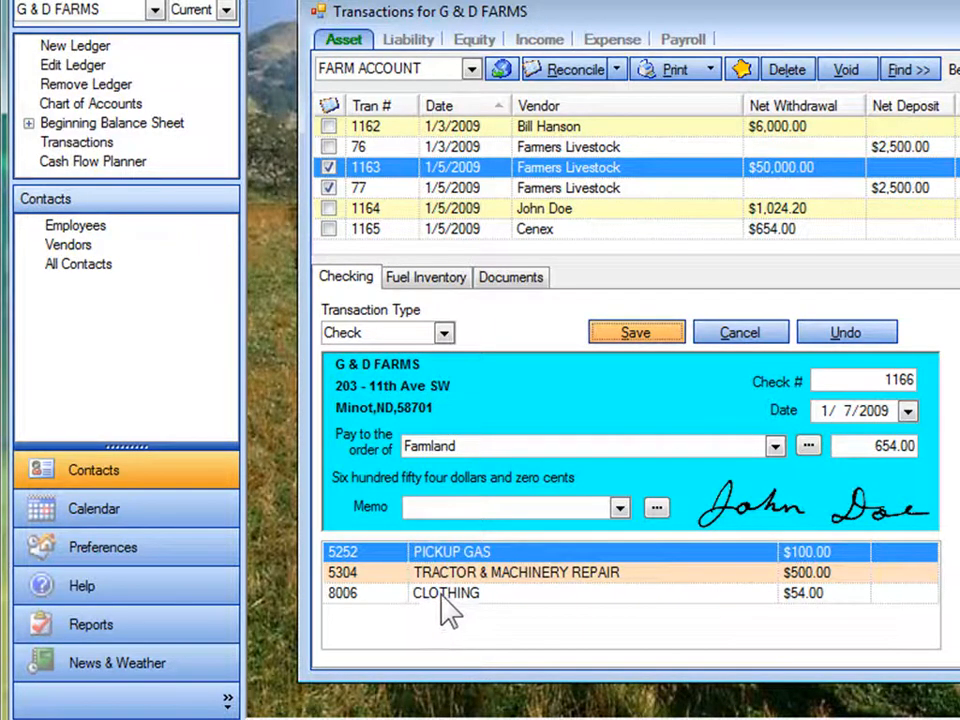
pyautogui.click(636, 336)
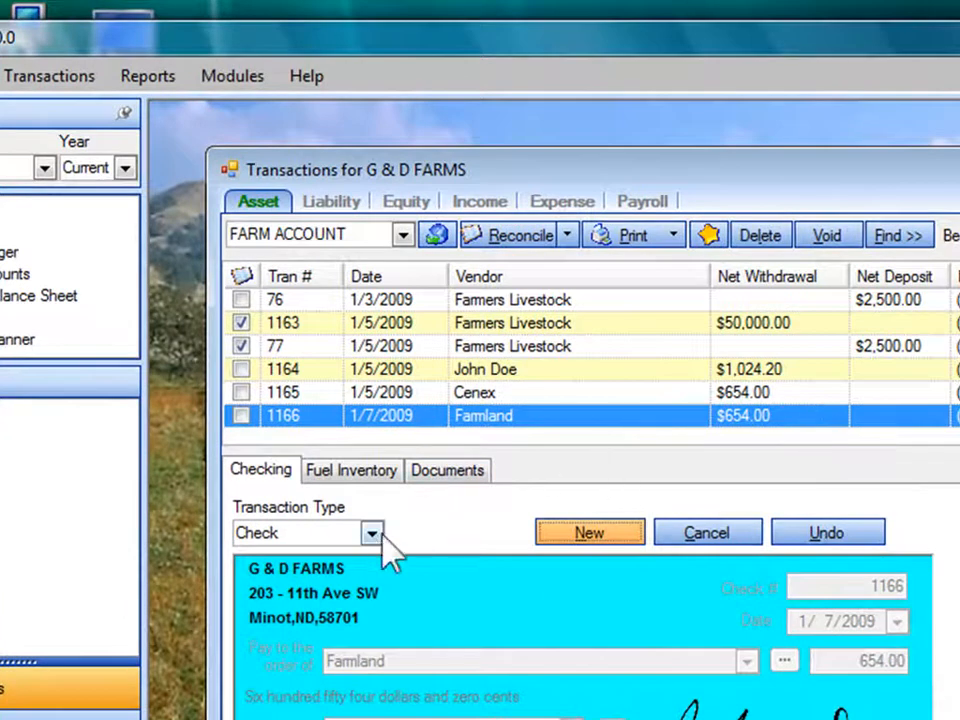
# Start a new check to the land rent payee, keeping the remembered amount of 6000.00, the Land Rent memo and the LAND RENT allocation
pyautogui.click(585, 540)
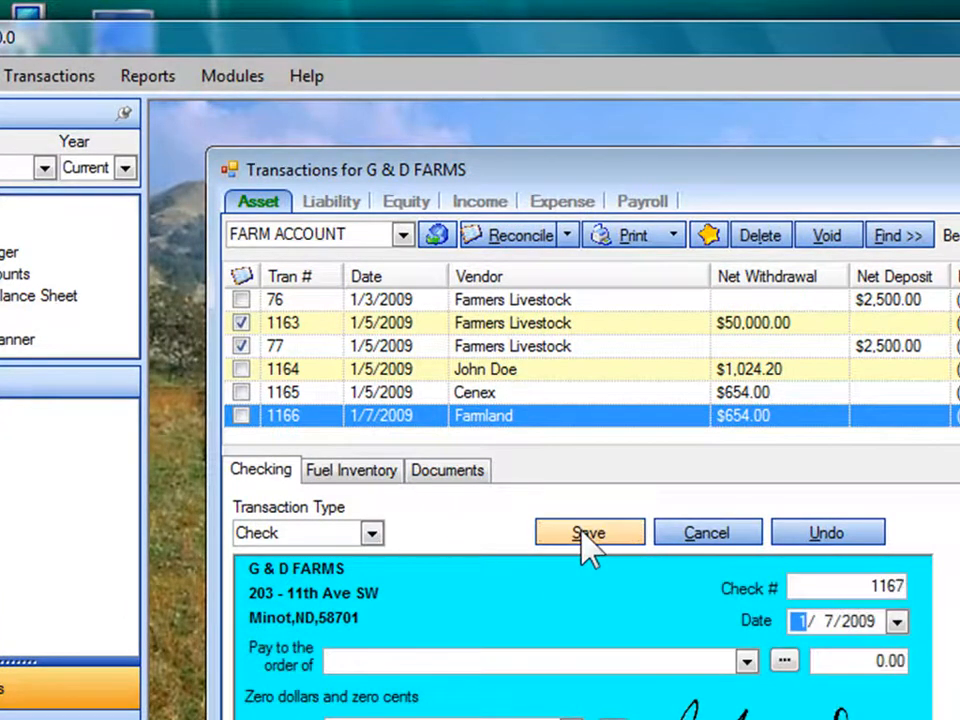
pyautogui.press('Tab')
pyautogui.write('b')
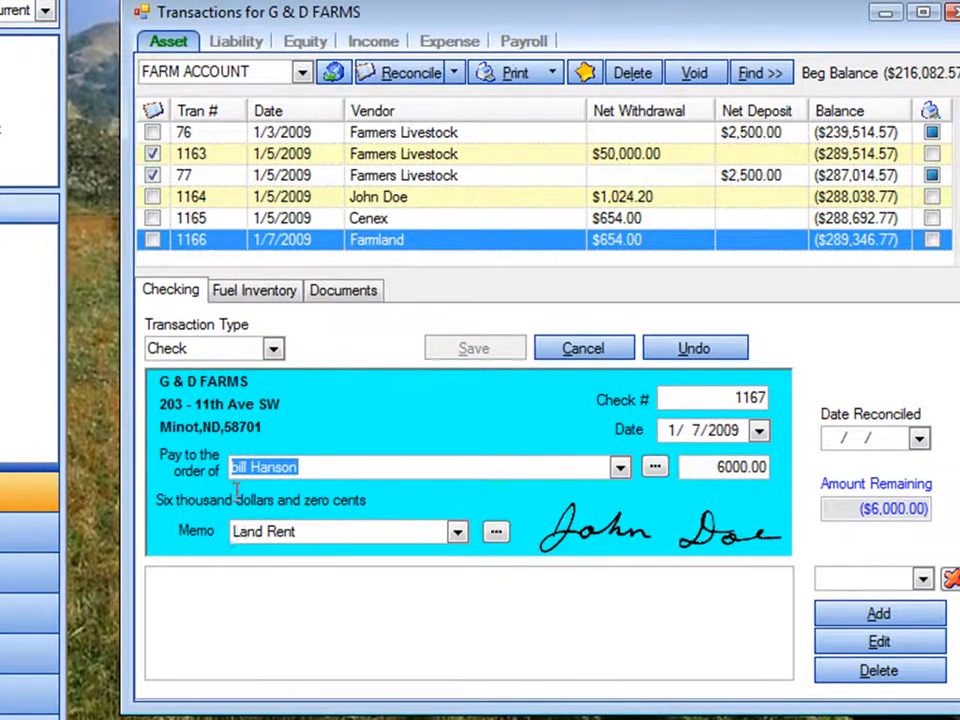
pyautogui.press('Tab')
pyautogui.press('Tab')
pyautogui.press('Tab')
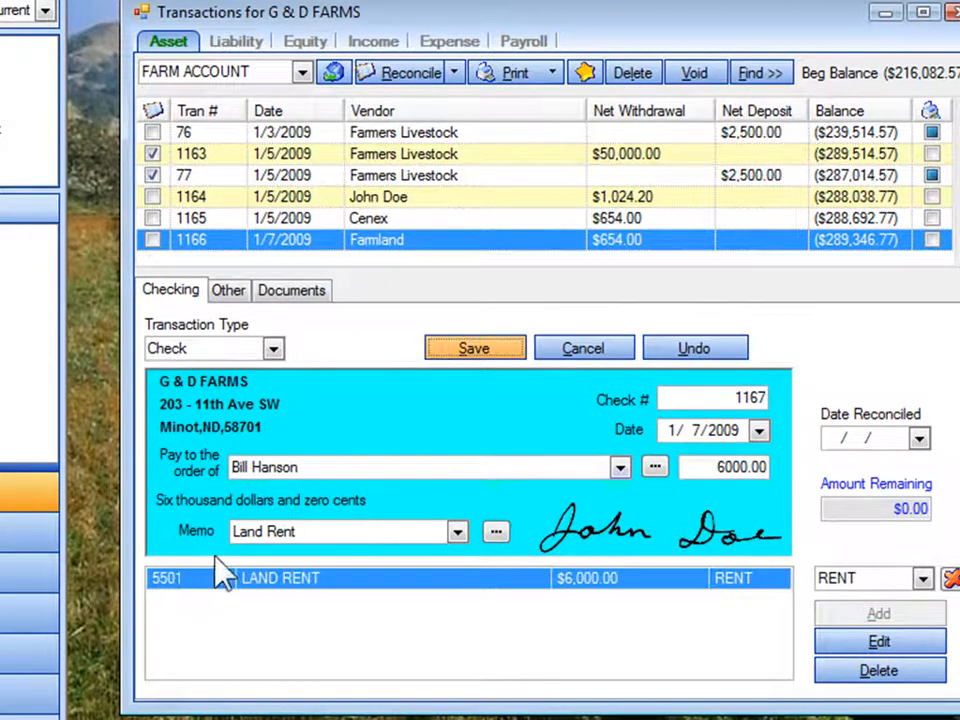
# Edit the LAND RENT allocation line to set its 1099 type to Rent, and save the line and the check
pyautogui.click(877, 645)
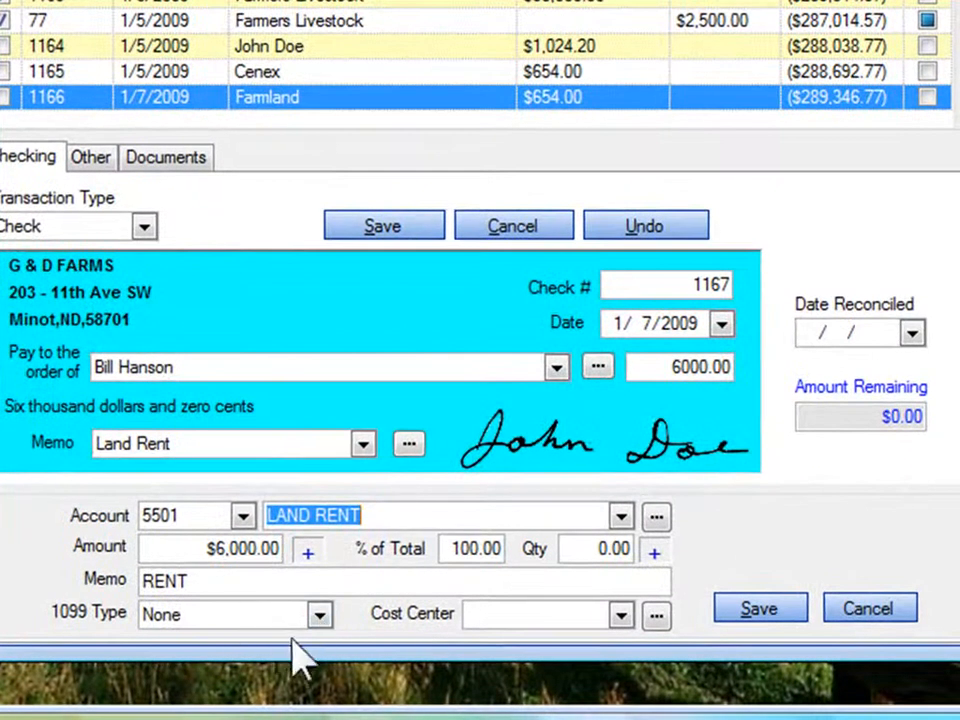
pyautogui.click(319, 617)
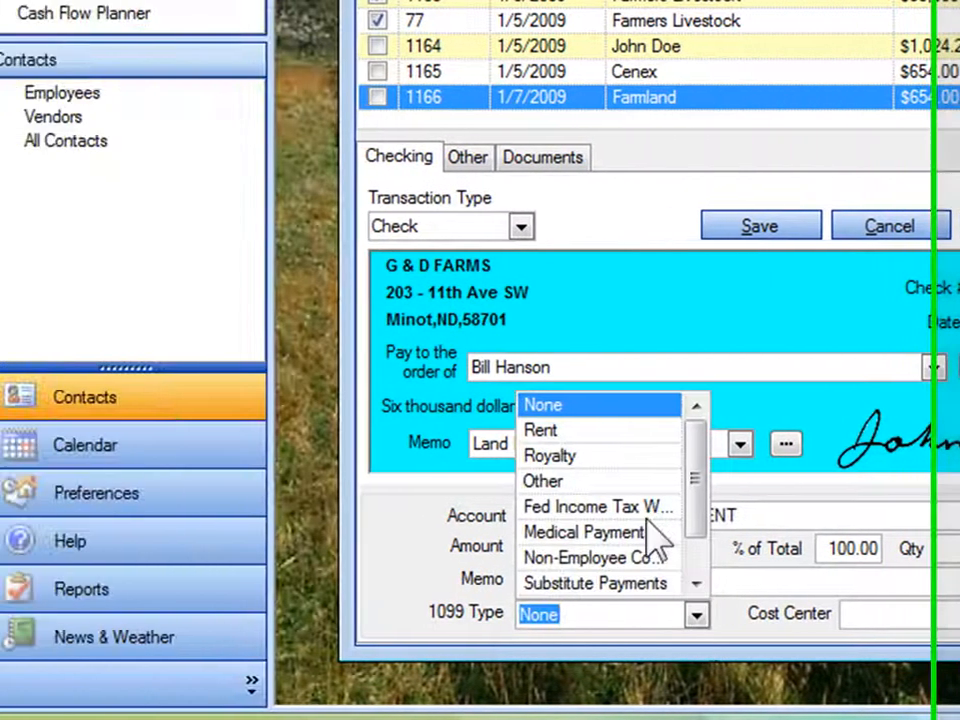
pyautogui.click(574, 431)
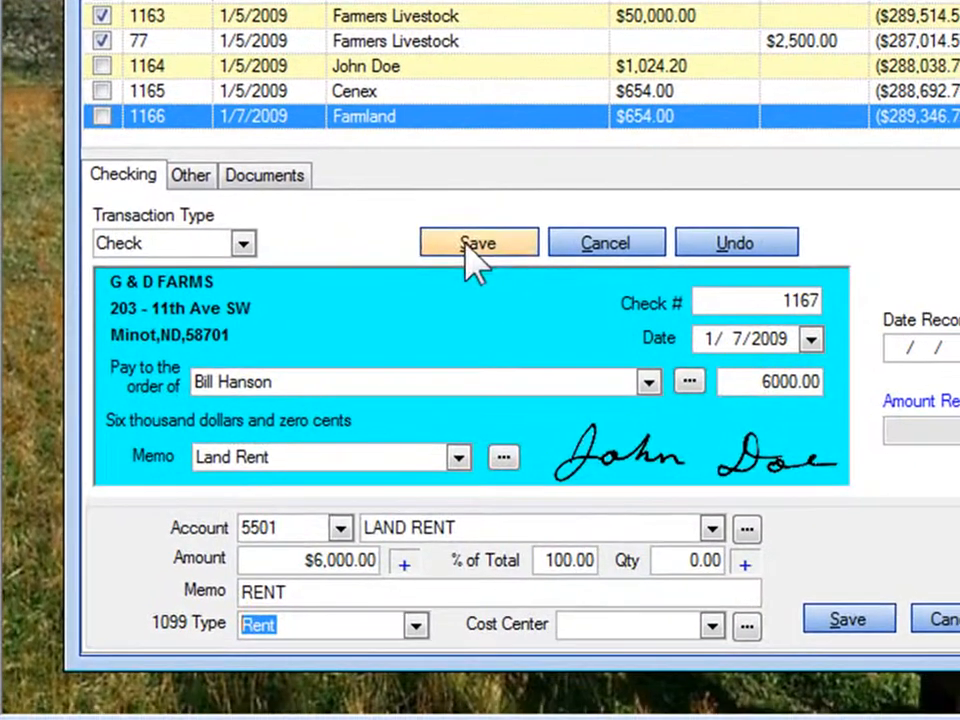
pyautogui.click(939, 711)
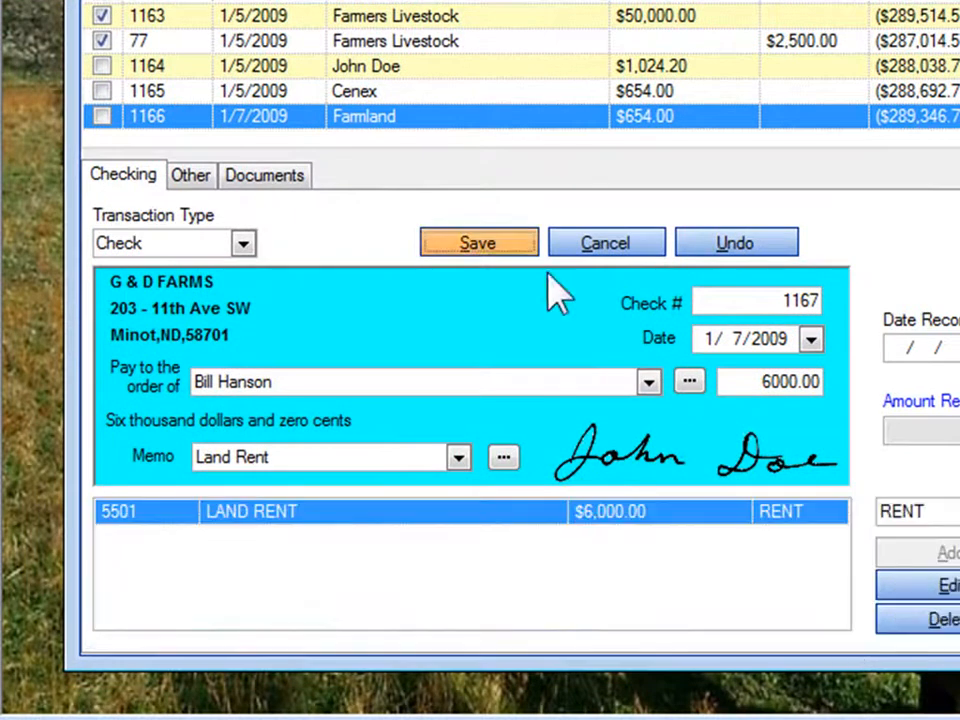
pyautogui.click(478, 247)
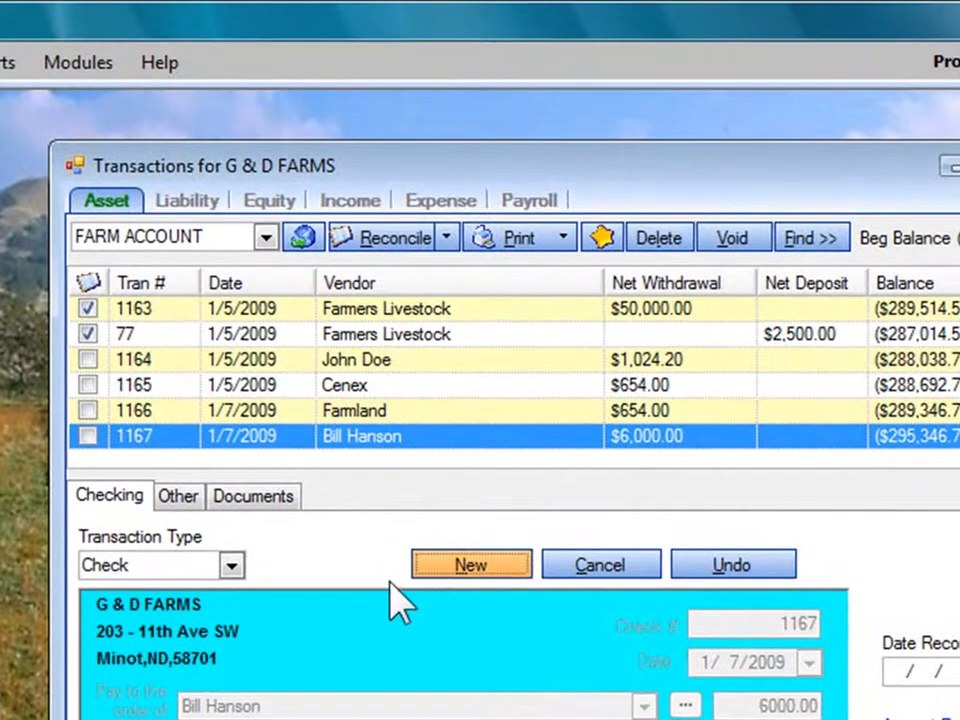
# Start a new check to REC for 100.00, allocated with the ELECT split between NONFARM UTILITIES and ELECTRICITY
pyautogui.click(468, 568)
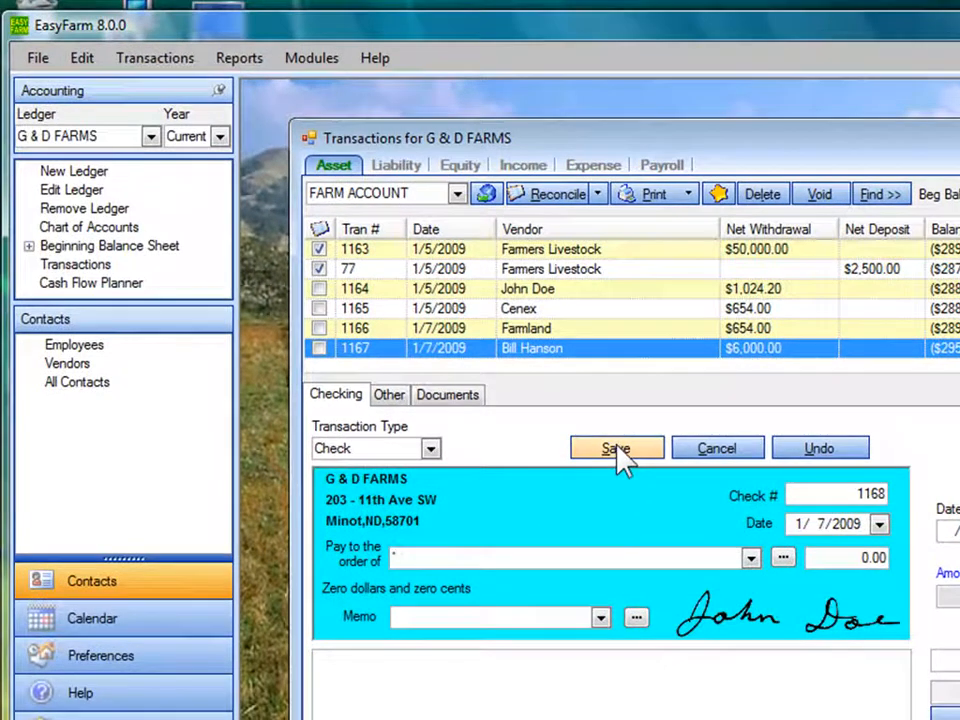
pyautogui.write('rec')
pyautogui.press('Tab')
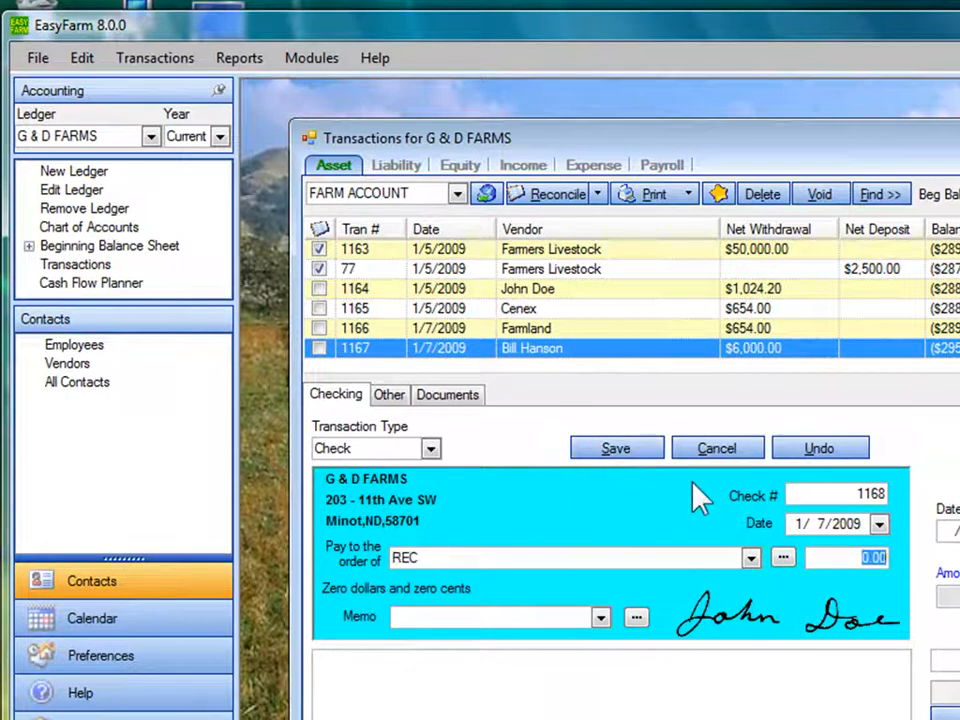
pyautogui.write('100')
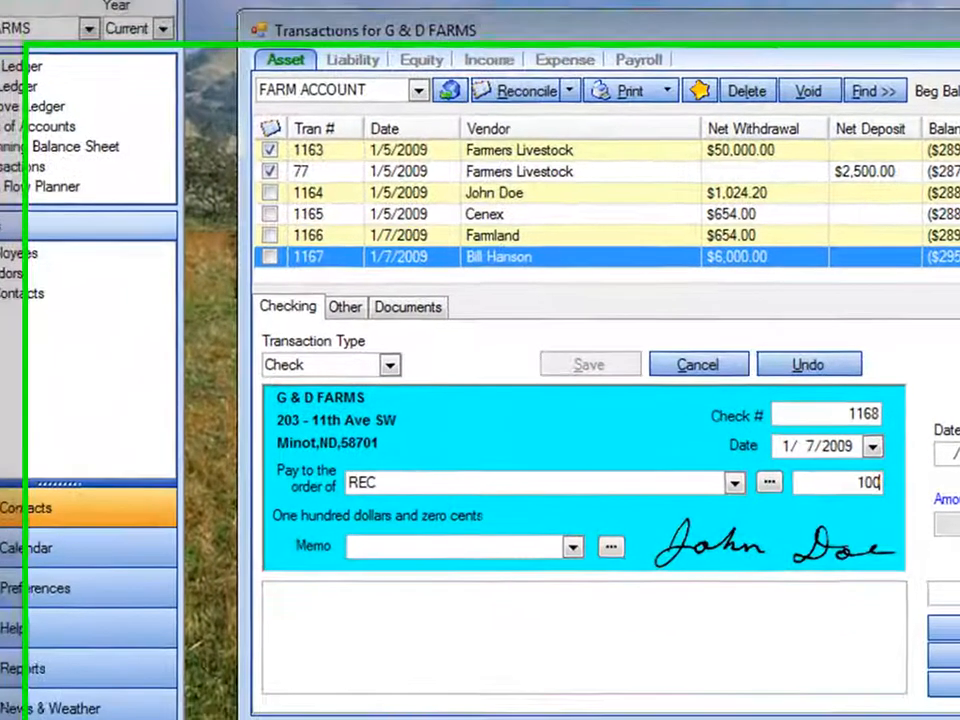
pyautogui.press('Tab')
pyautogui.press('Tab')
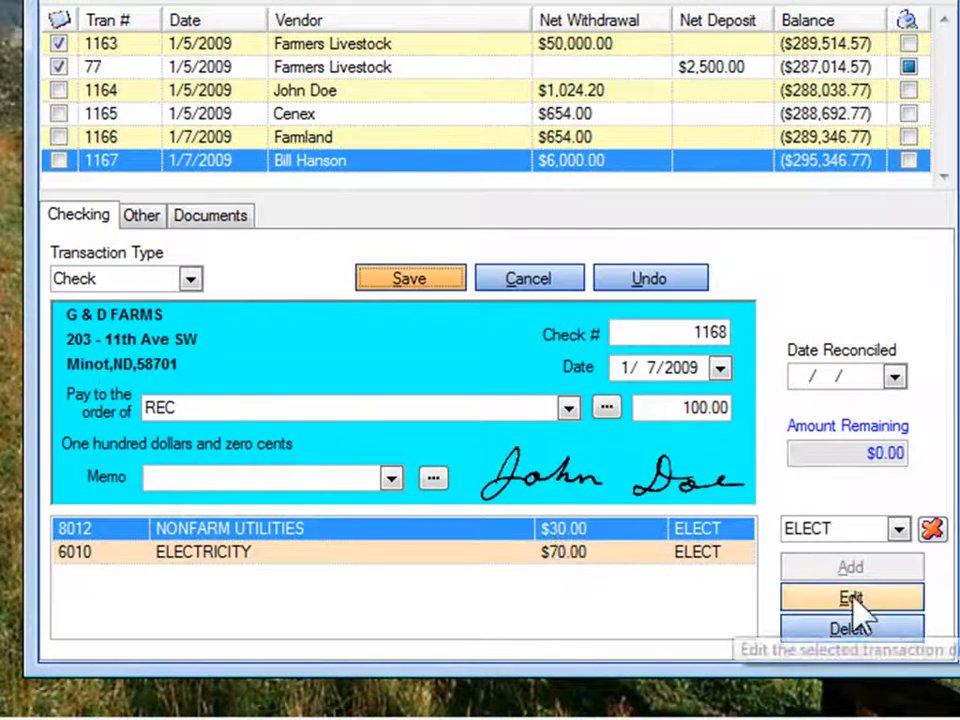
# Set the ELECTRICITY line to 90% of the total, leaving $10.00 on NONFARM UTILITIES, and save the REC check
pyautogui.click(635, 555)
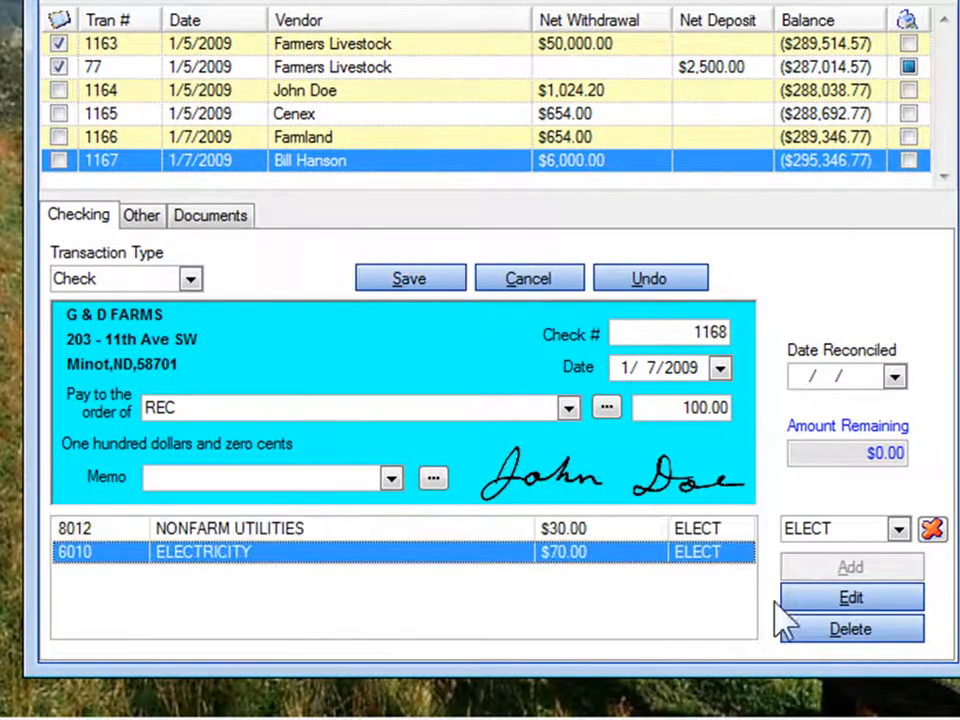
pyautogui.click(845, 598)
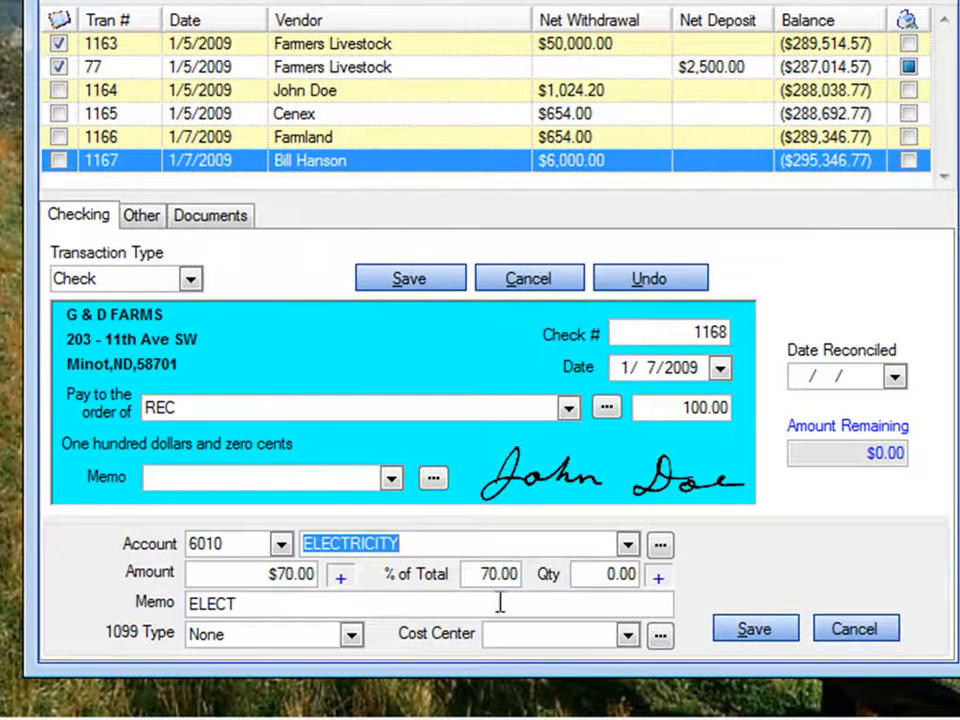
pyautogui.click(512, 573)
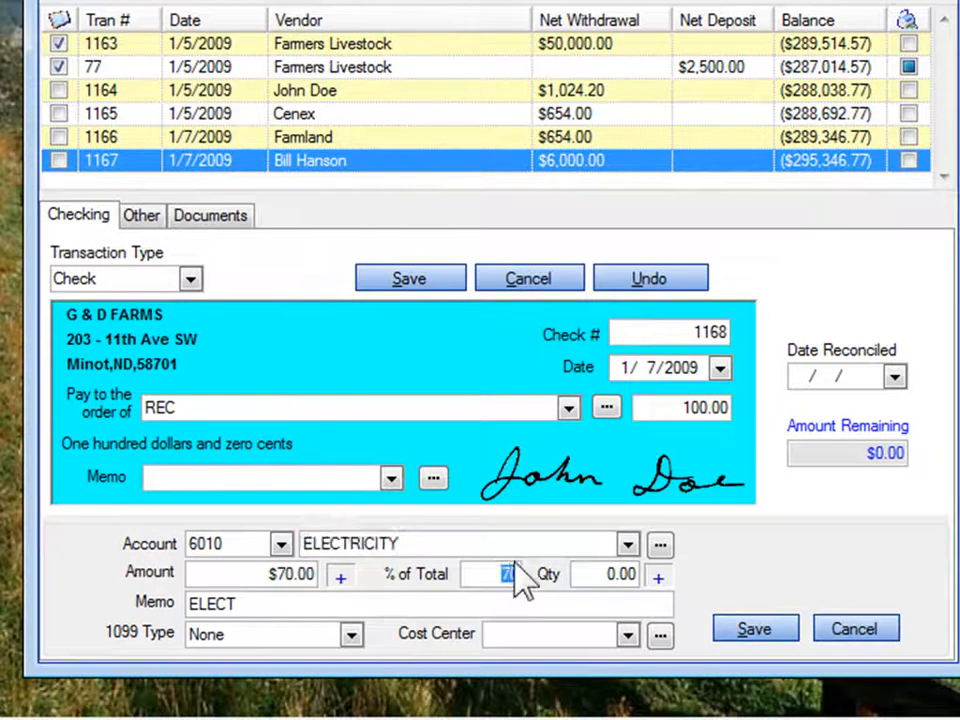
pyautogui.write('90')
pyautogui.click(752, 630)
pyautogui.click(741, 632)
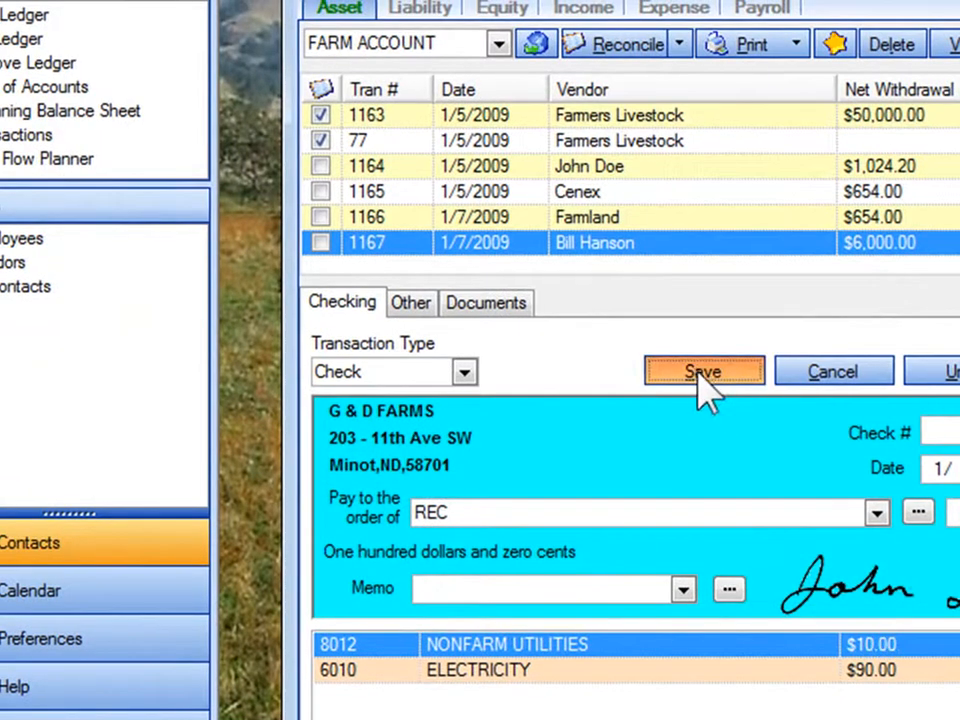
pyautogui.click(702, 376)
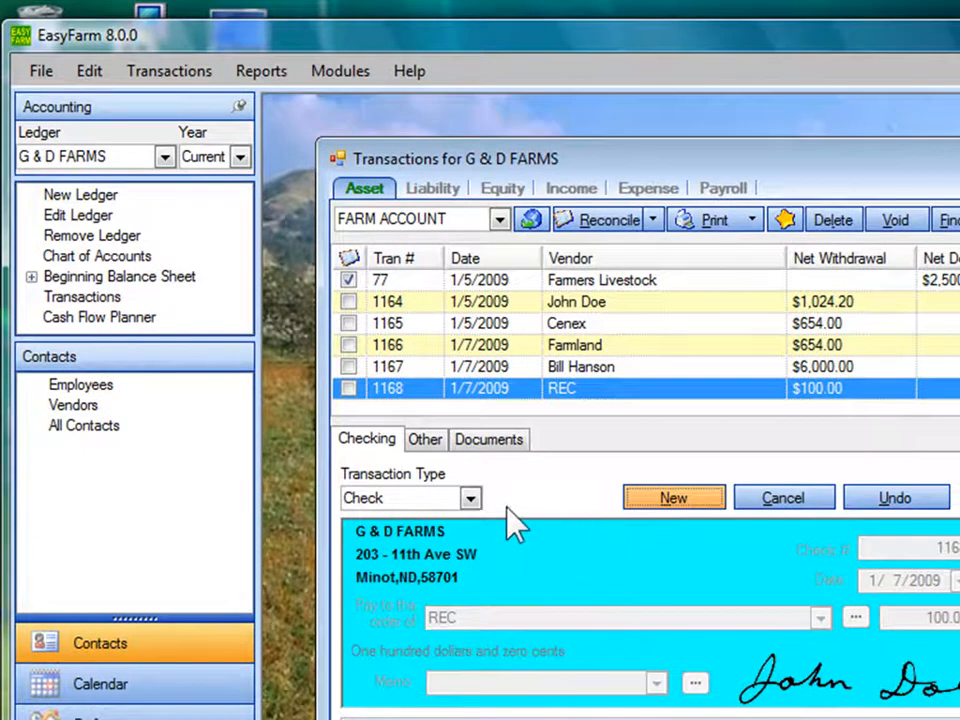
# Start a new deposit transaction from Farmers Livestock with an amount of 2500
pyautogui.click(472, 504)
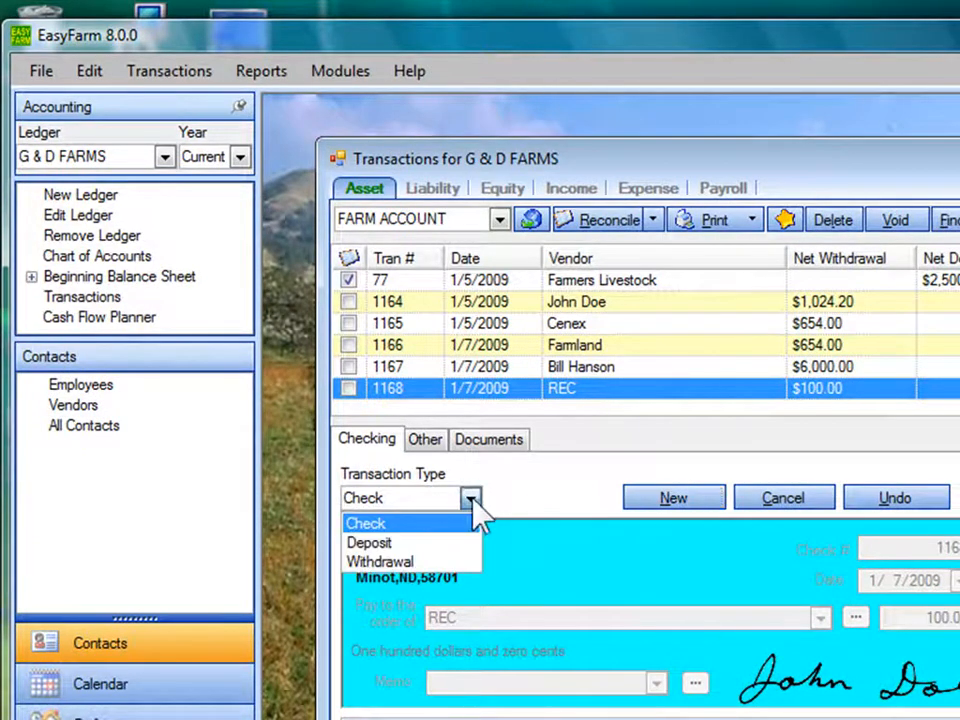
pyautogui.click(372, 545)
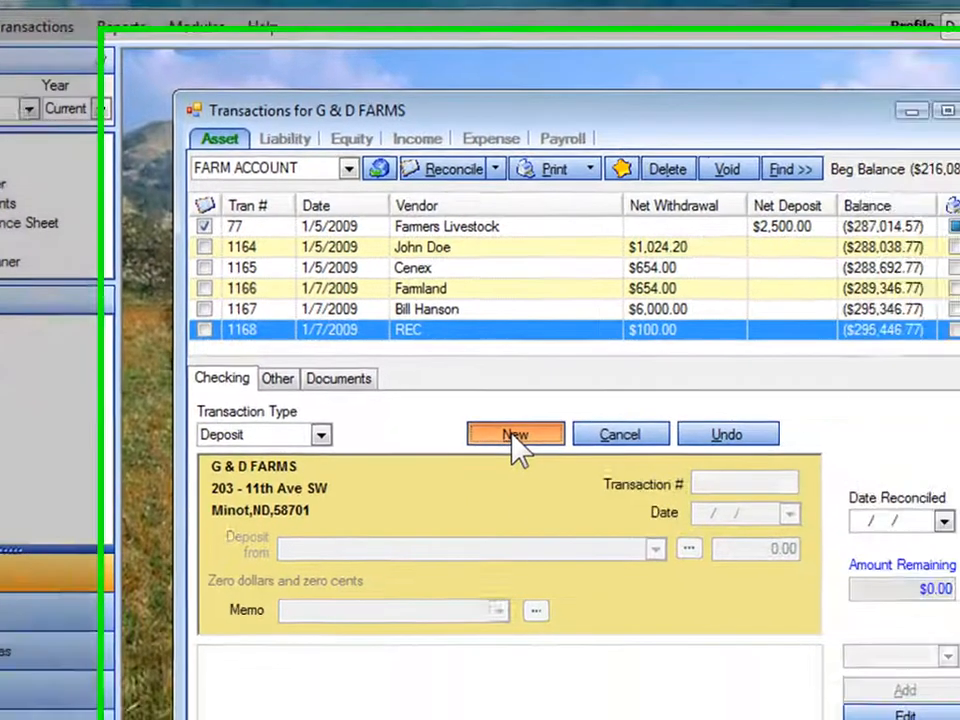
pyautogui.click(672, 498)
pyautogui.press('Tab')
pyautogui.write('F')
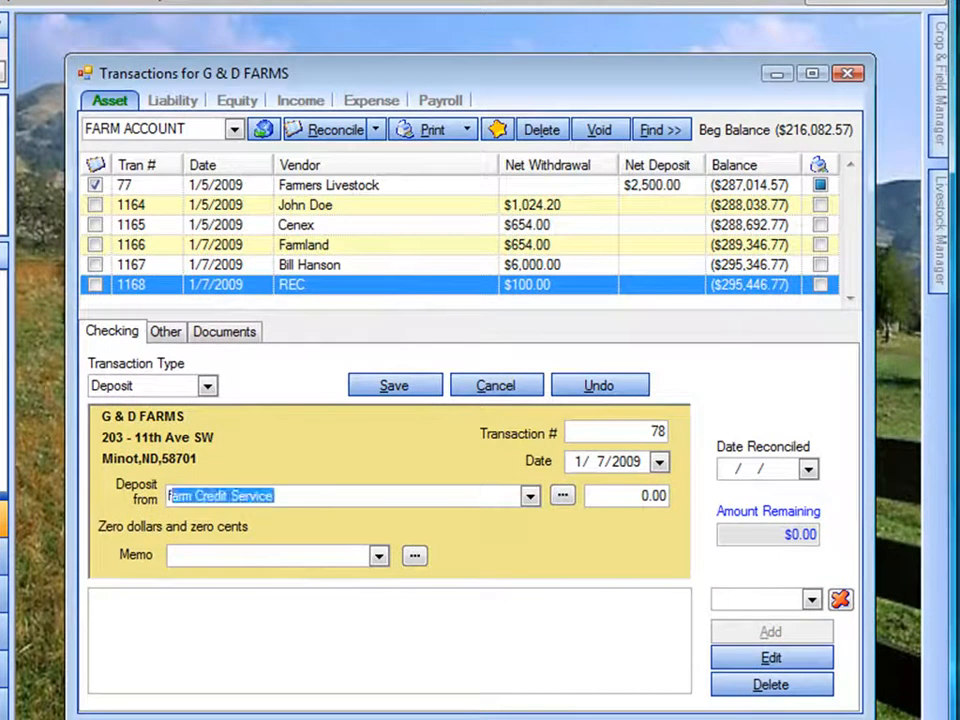
pyautogui.press('Down')
pyautogui.press('Down')
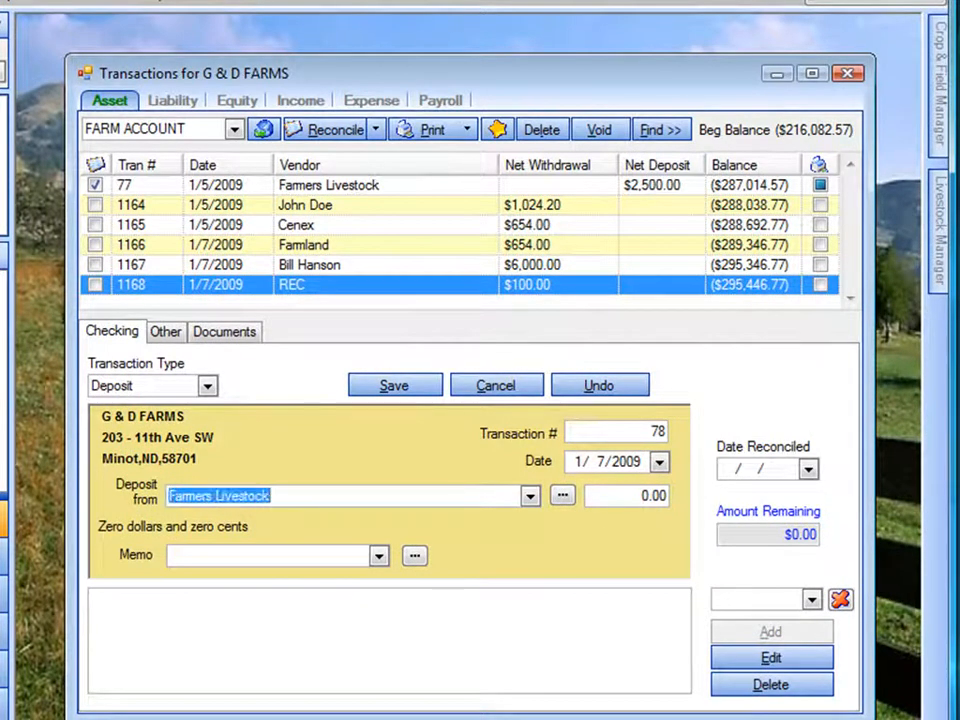
pyautogui.press('Tab')
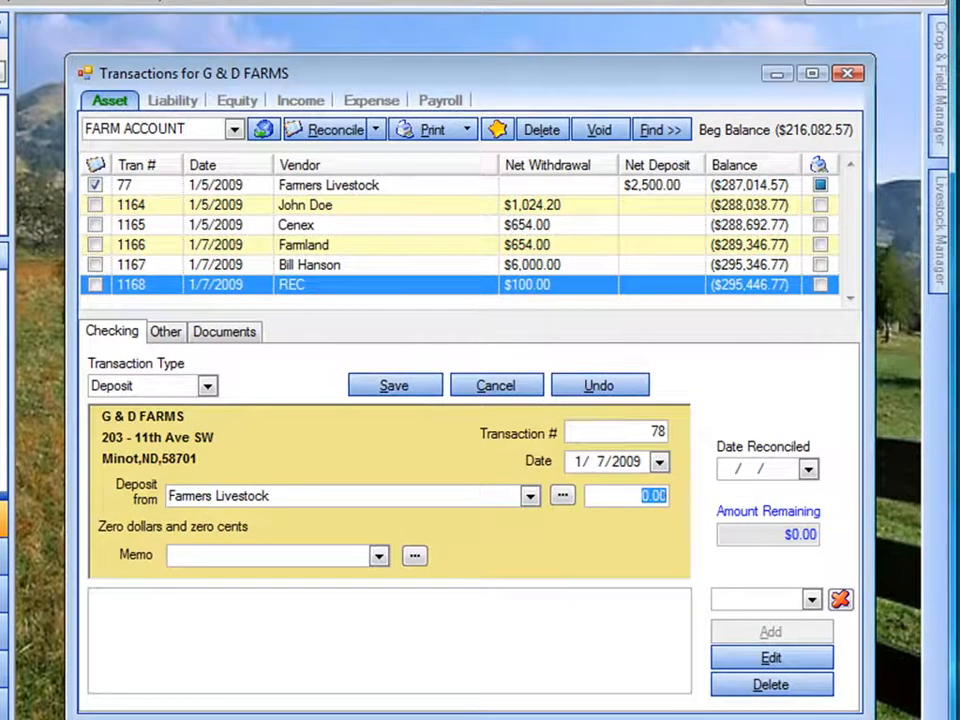
pyautogui.write('2500')
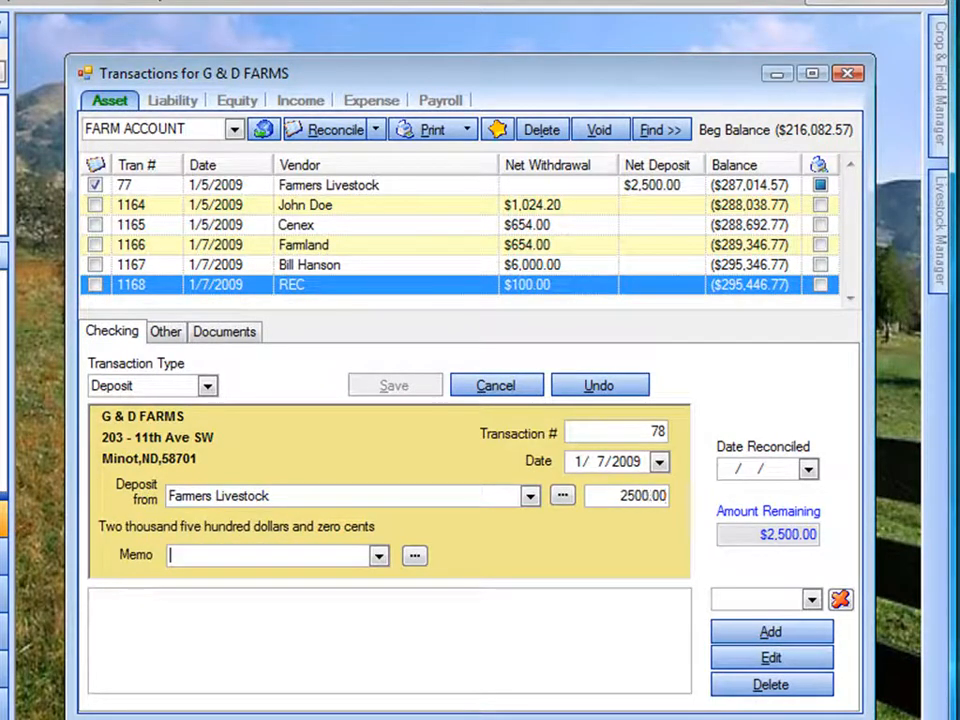
# Allocate $2,600.00 of the deposit to the BEEF CALF SALES account and save the line
pyautogui.press('Tab')
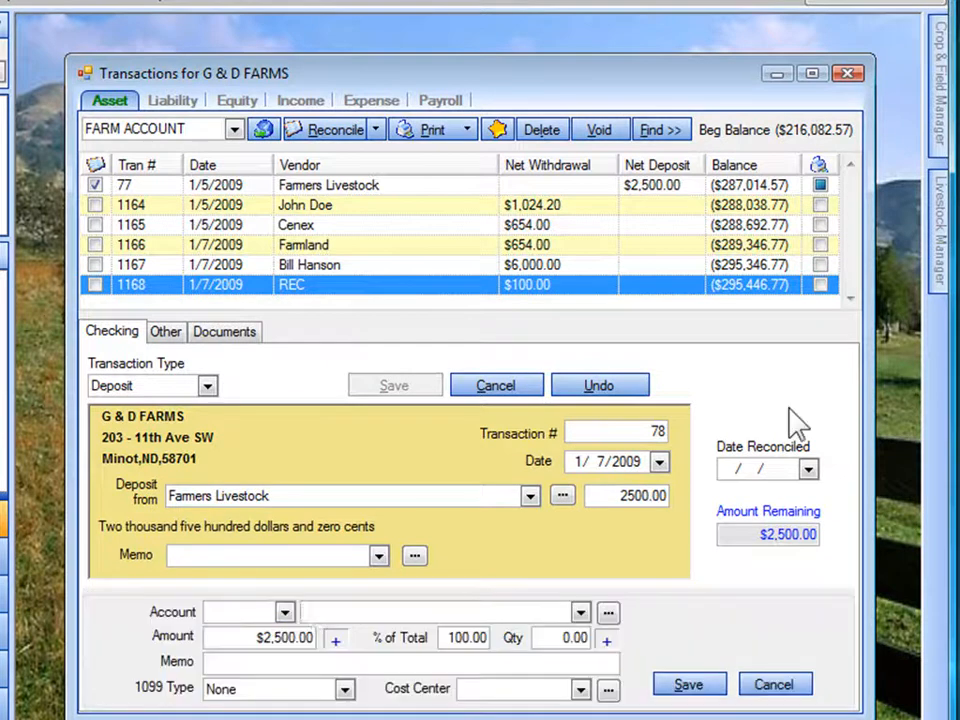
pyautogui.write('be')
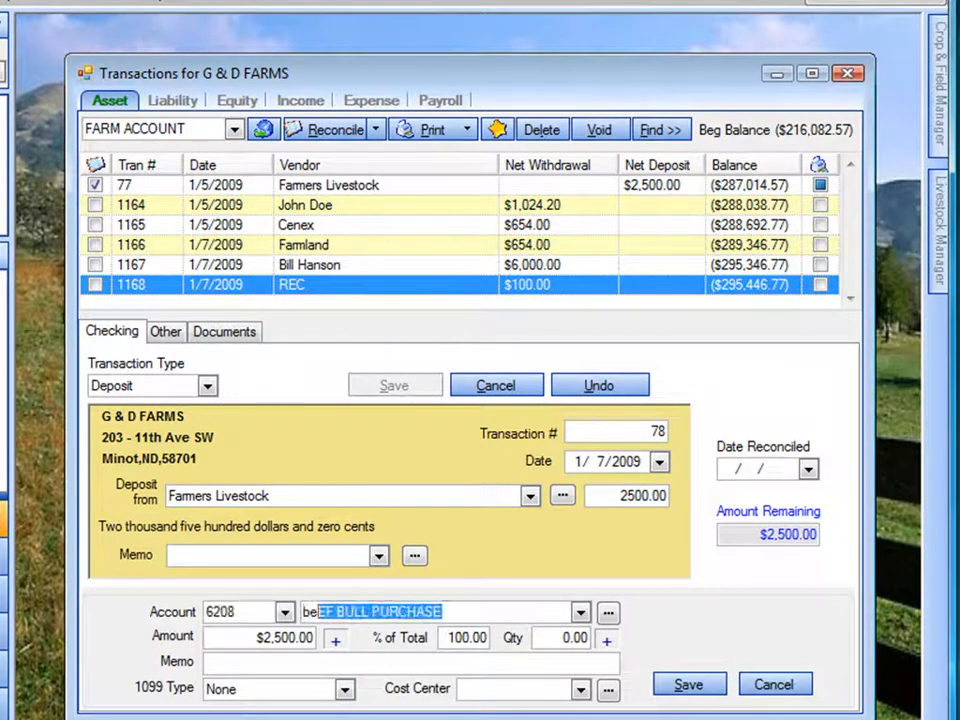
pyautogui.press('Down')
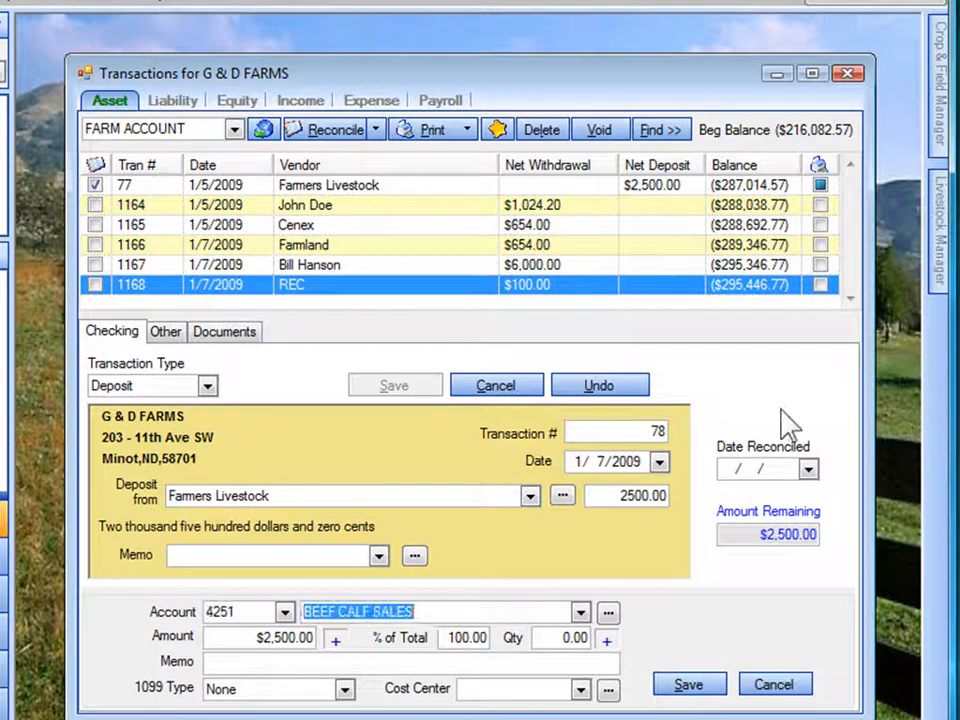
pyautogui.press('Tab')
pyautogui.write('2600')
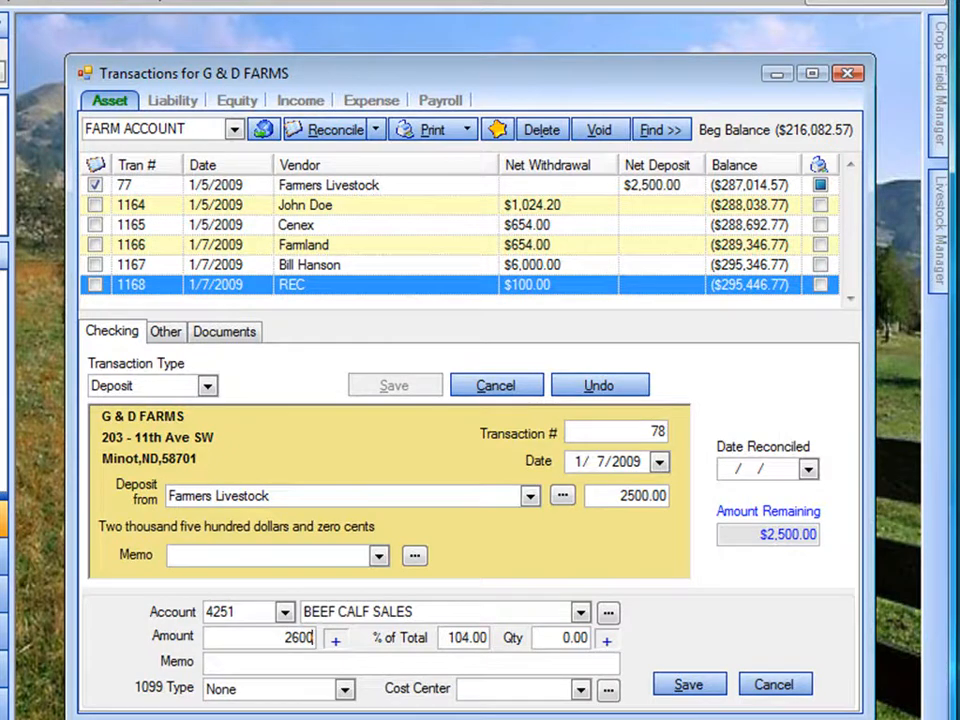
pyautogui.press('Tab')
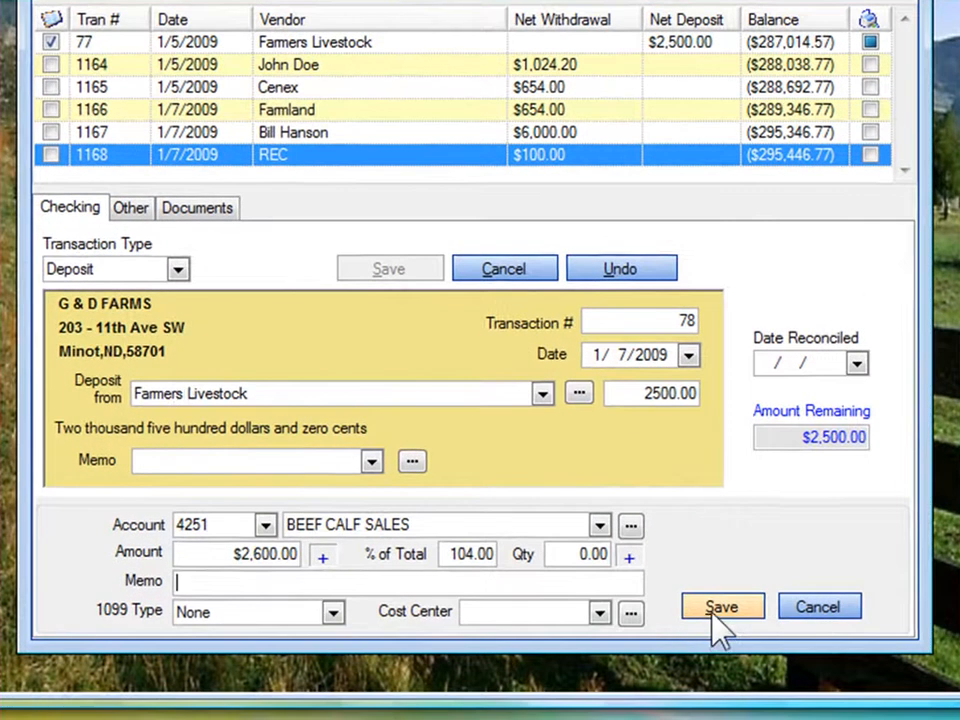
pyautogui.click(716, 612)
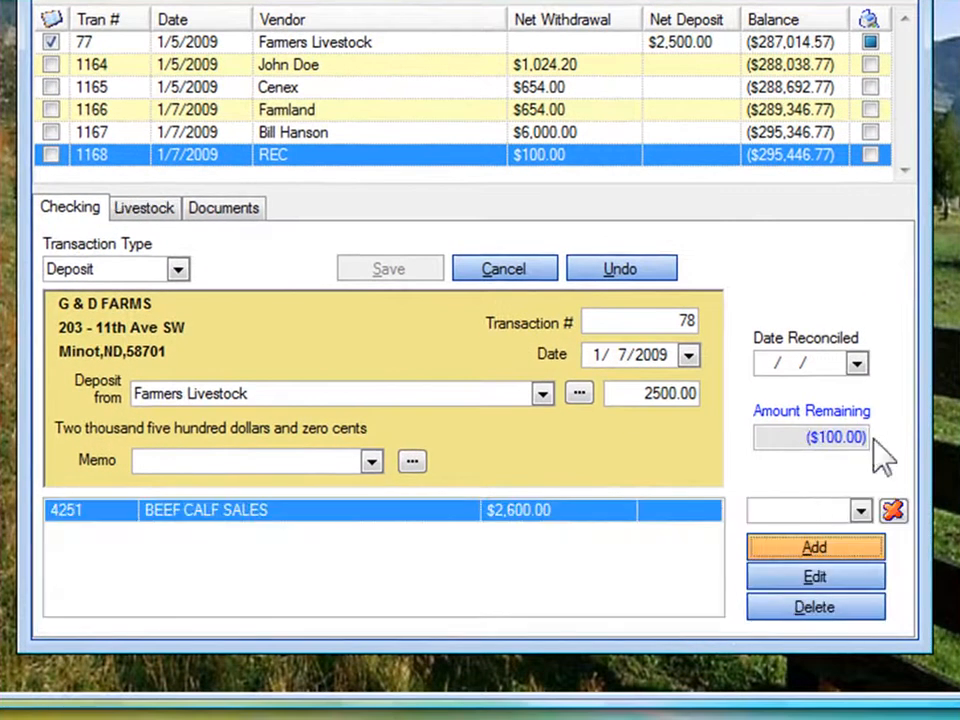
# Add a $100.00 line for MISC BEEF EXPENSE to offset the excess, and save the line and the Farmers Livestock deposit
pyautogui.click(803, 552)
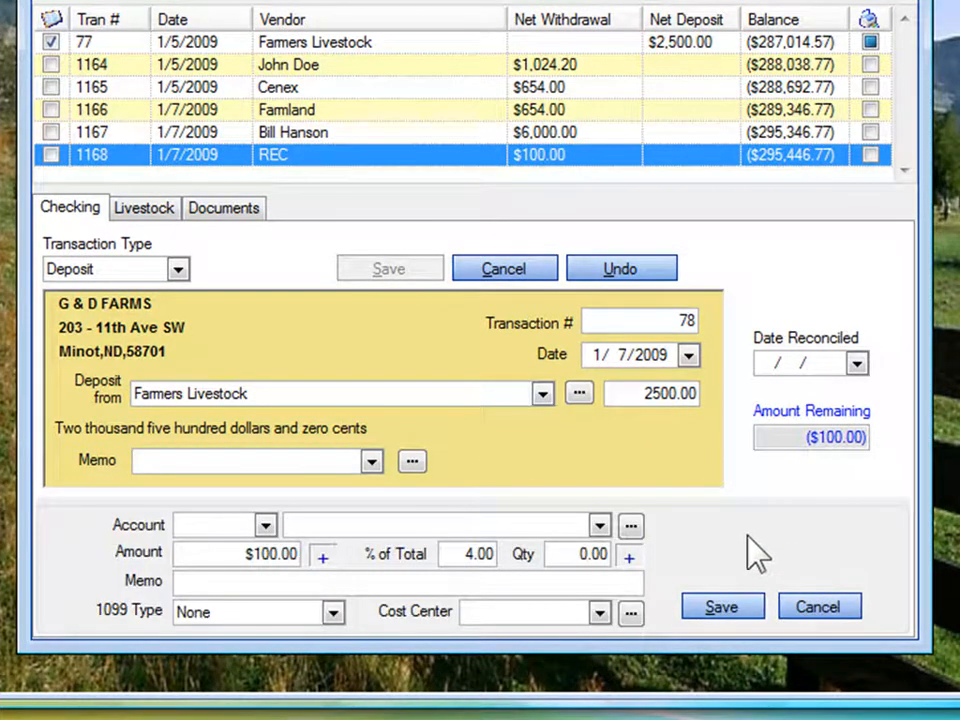
pyautogui.write('misc ')
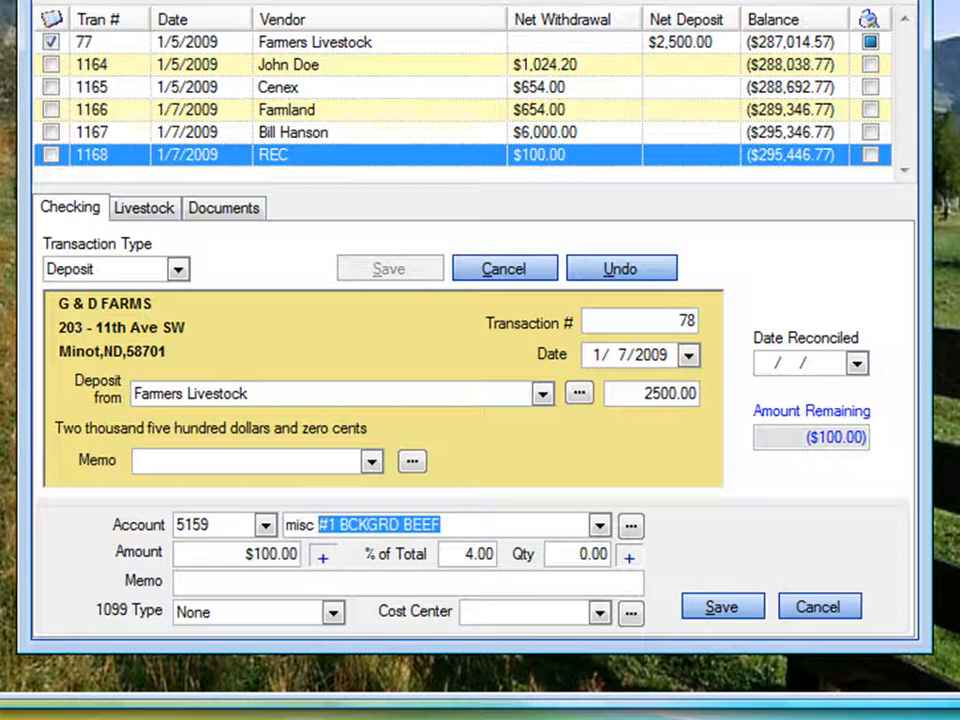
pyautogui.write('bEEF EXPENSE')
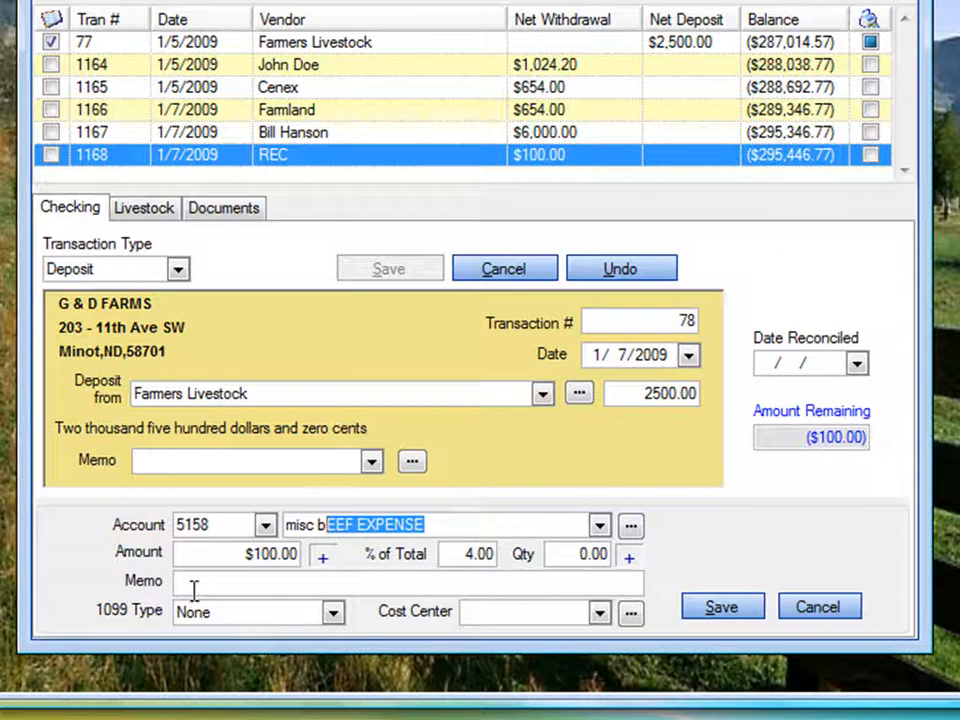
pyautogui.click(716, 614)
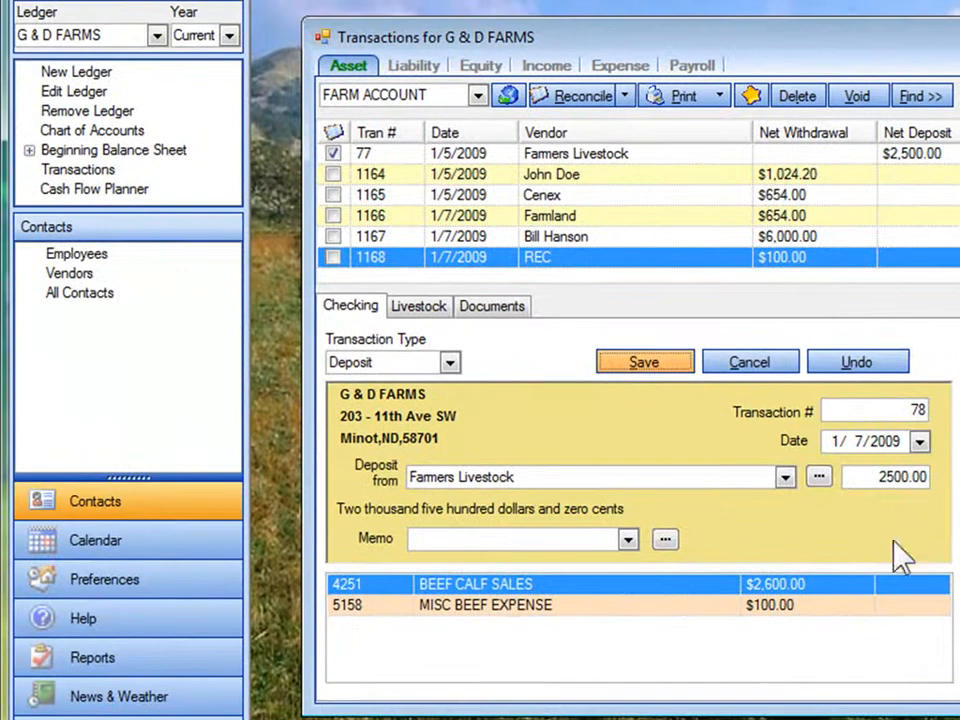
pyautogui.click(650, 364)
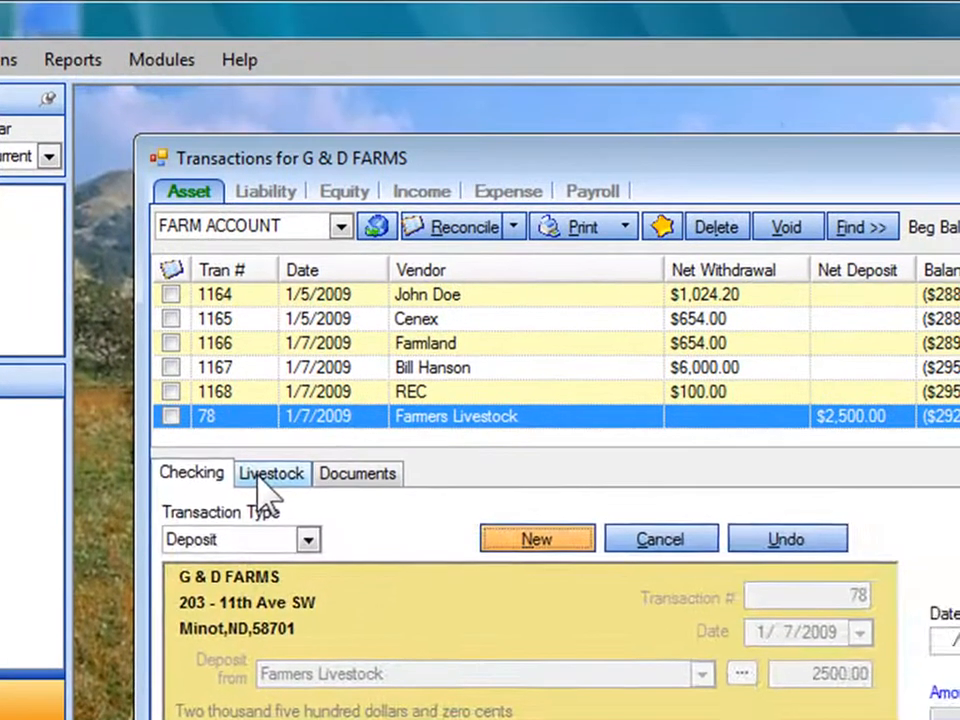
# Add a livestock record to the Farmers Livestock deposit using the BEEF CALVES account
pyautogui.click(264, 480)
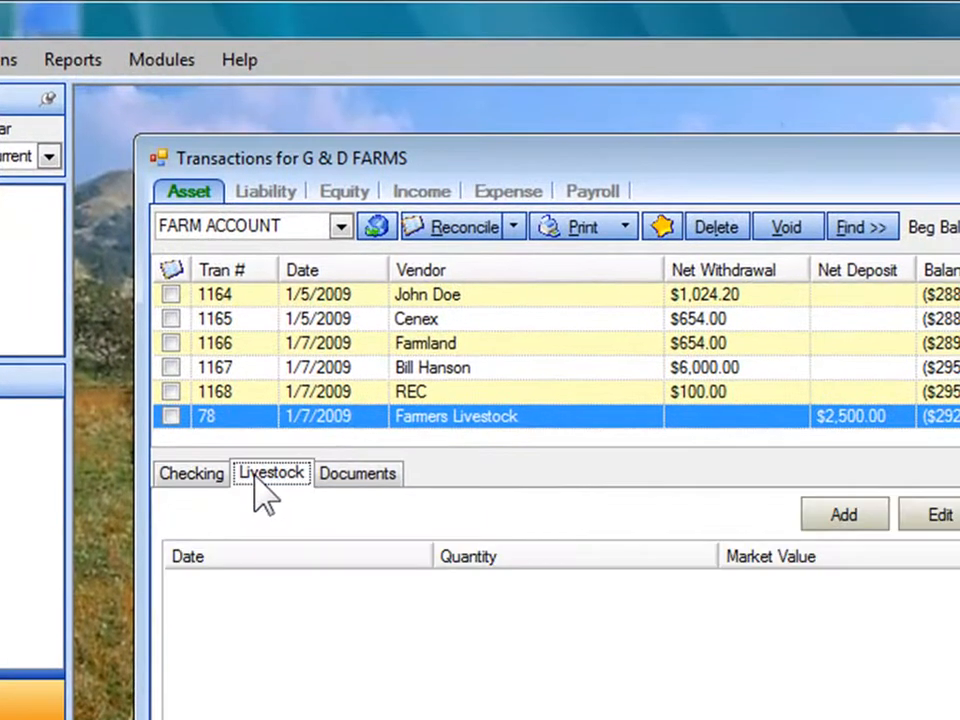
pyautogui.click(845, 515)
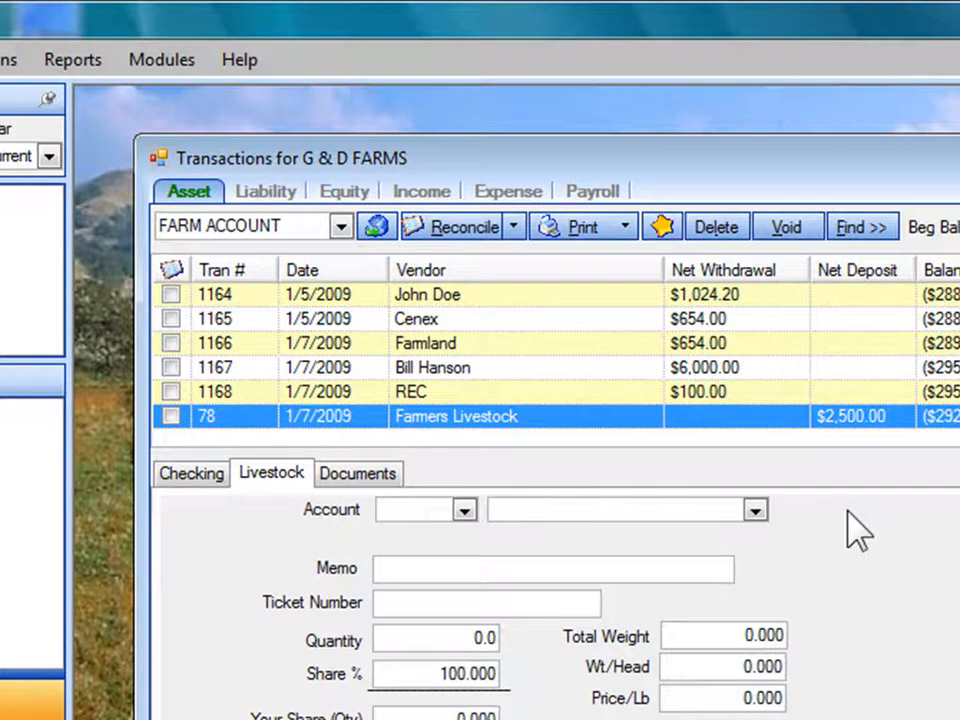
pyautogui.write('beEF BULLS')
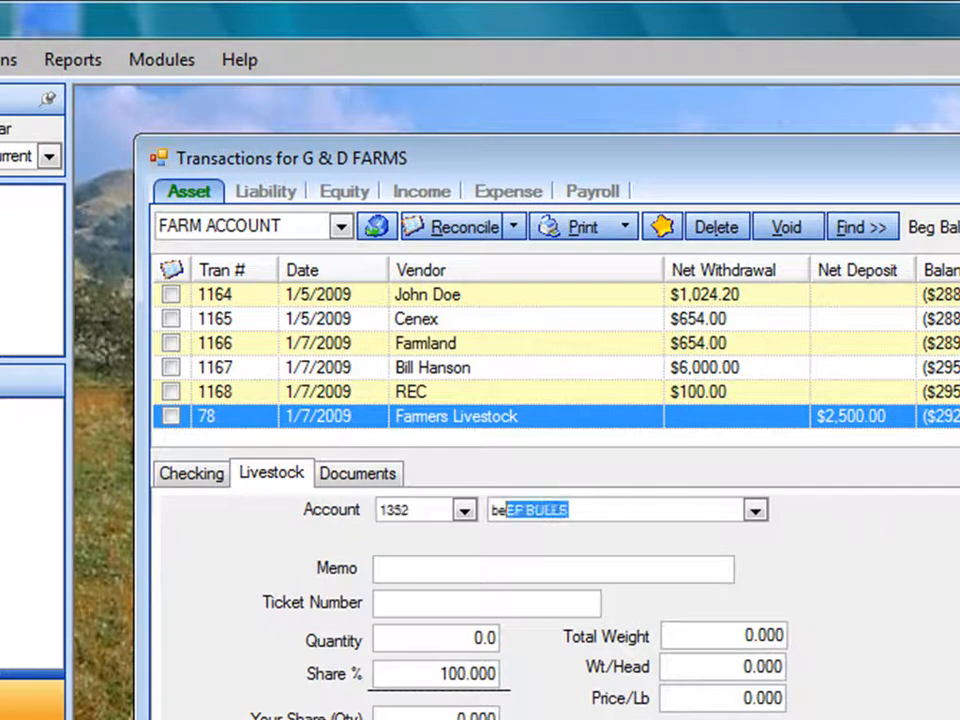
pyautogui.press('Down')
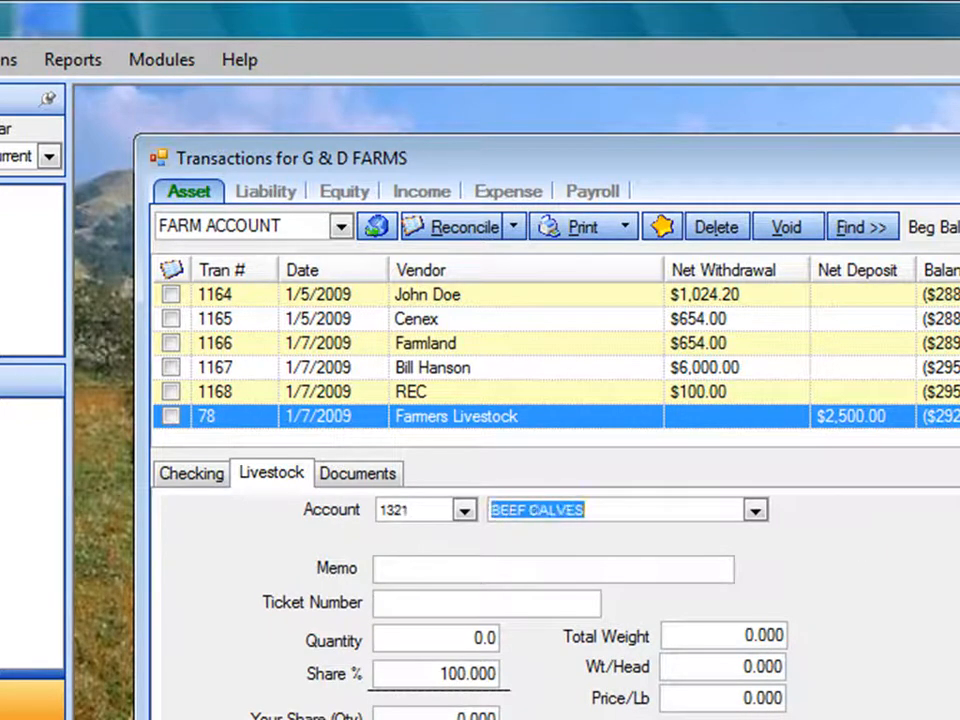
pyautogui.press('Tab')
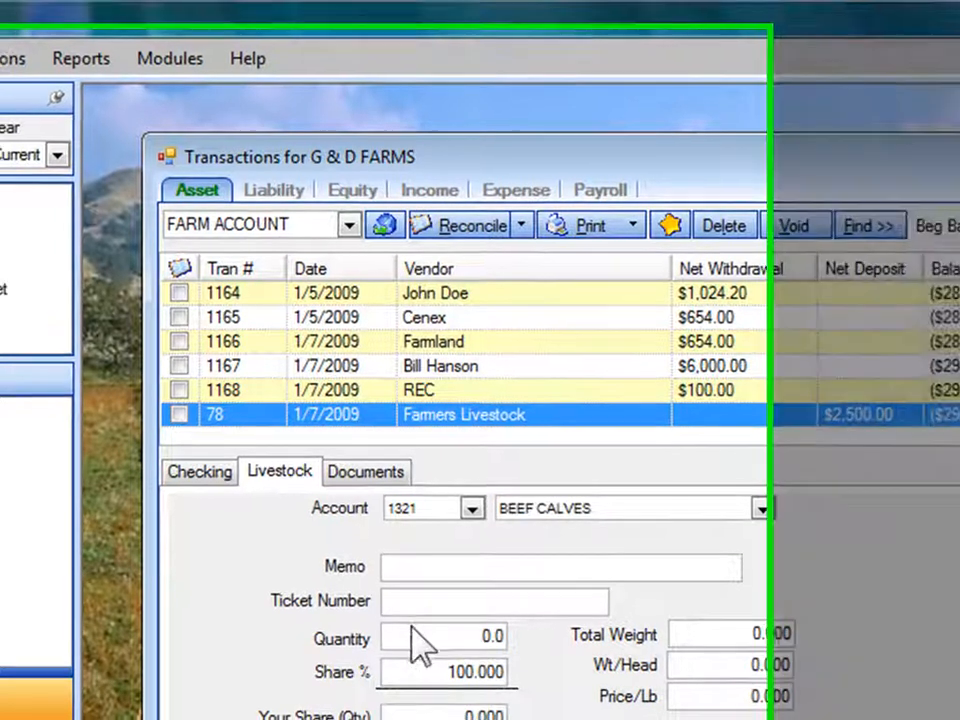
# Fill in the livestock record with ticket number 87688, a quantity of 5 and a total of 2600
pyautogui.click(391, 600)
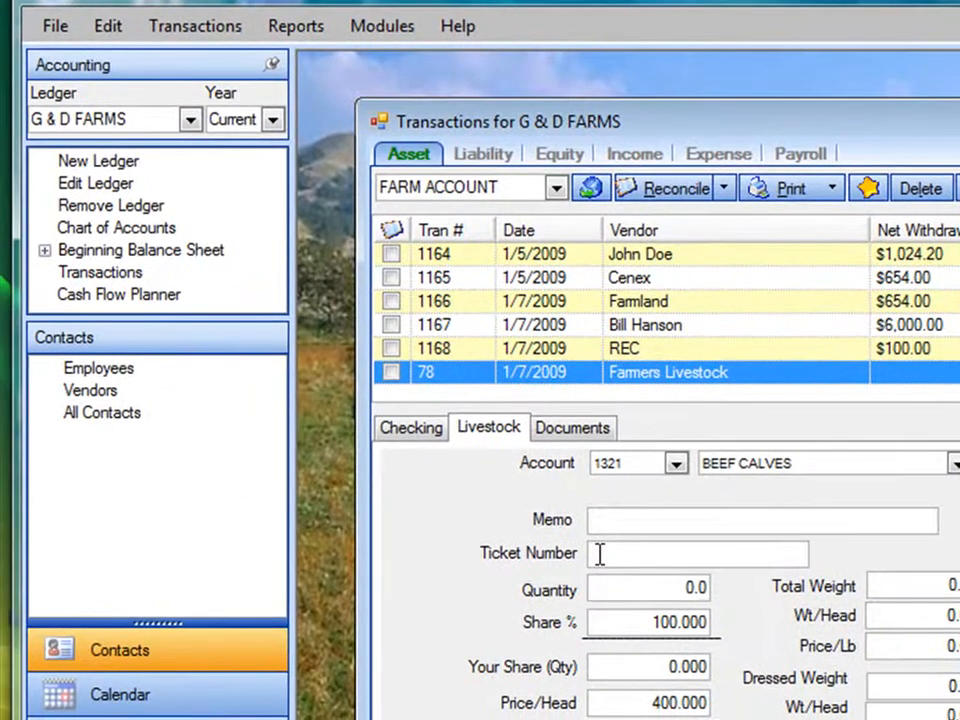
pyautogui.write('87688')
pyautogui.write('5')
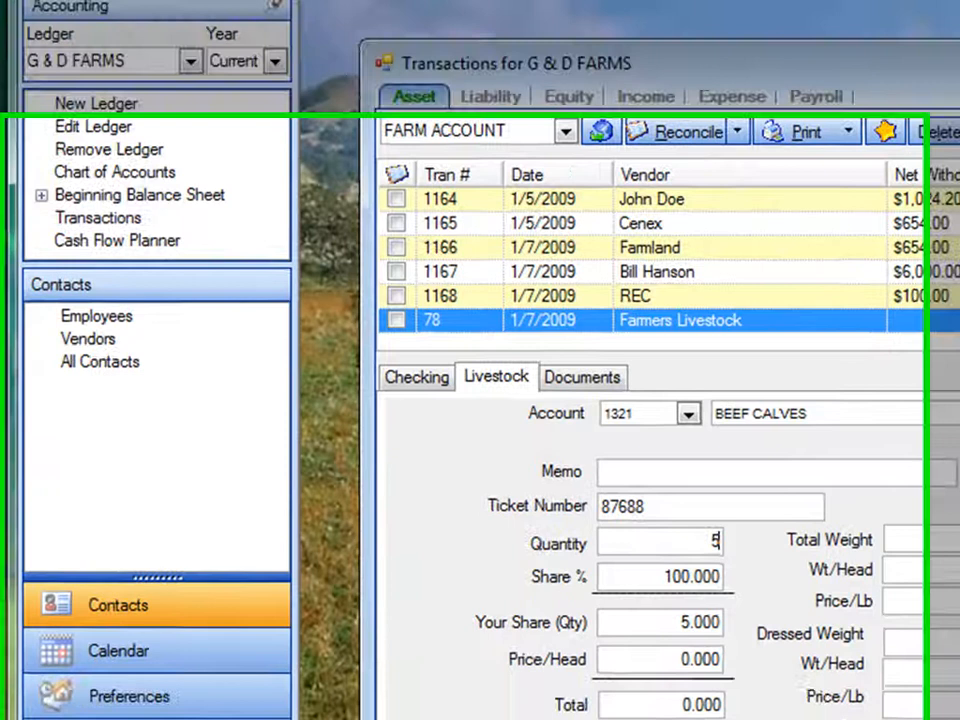
pyautogui.press('Tab')
pyautogui.press('Tab')
pyautogui.press('Tab')
pyautogui.press('Tab')
pyautogui.write('2')
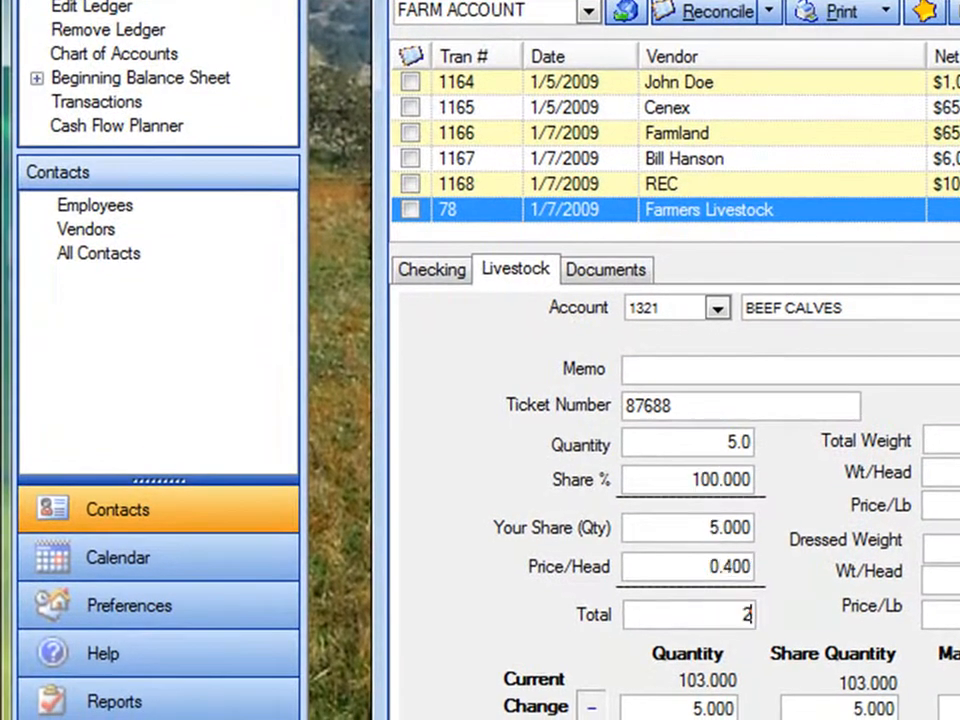
pyautogui.write('600')
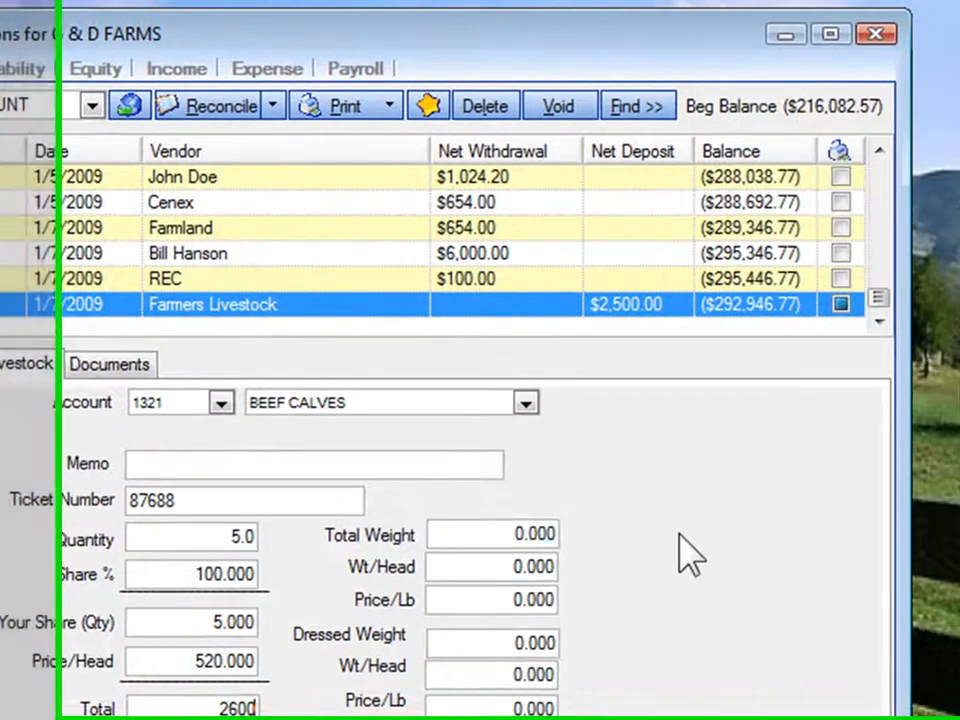
# Set the livestock record's total weight to 3000 and save the record
pyautogui.press('Tab')
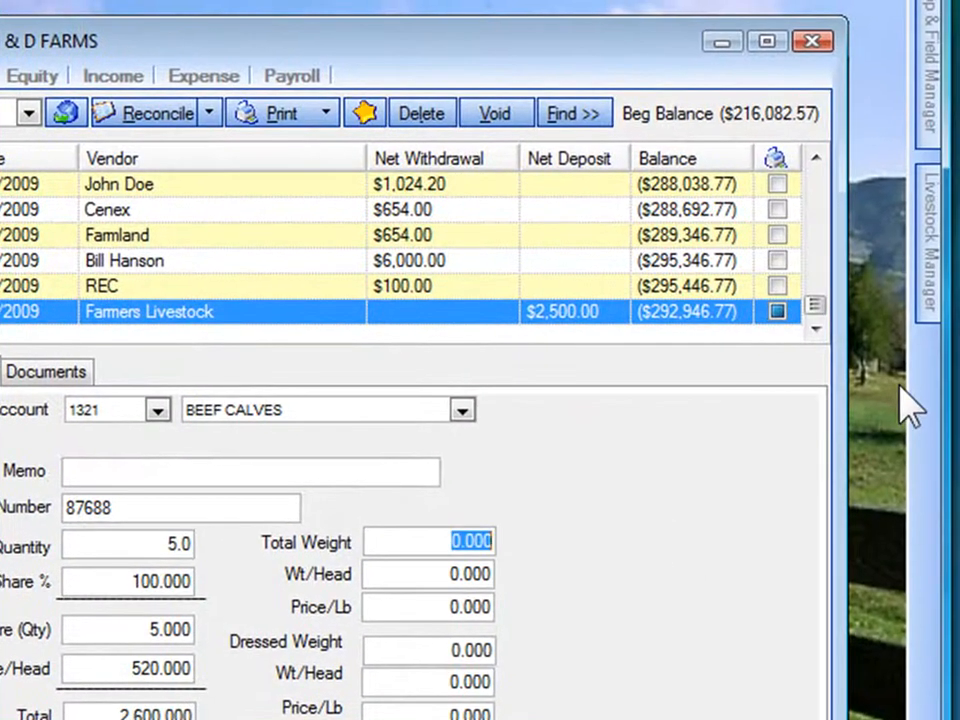
pyautogui.write('3000')
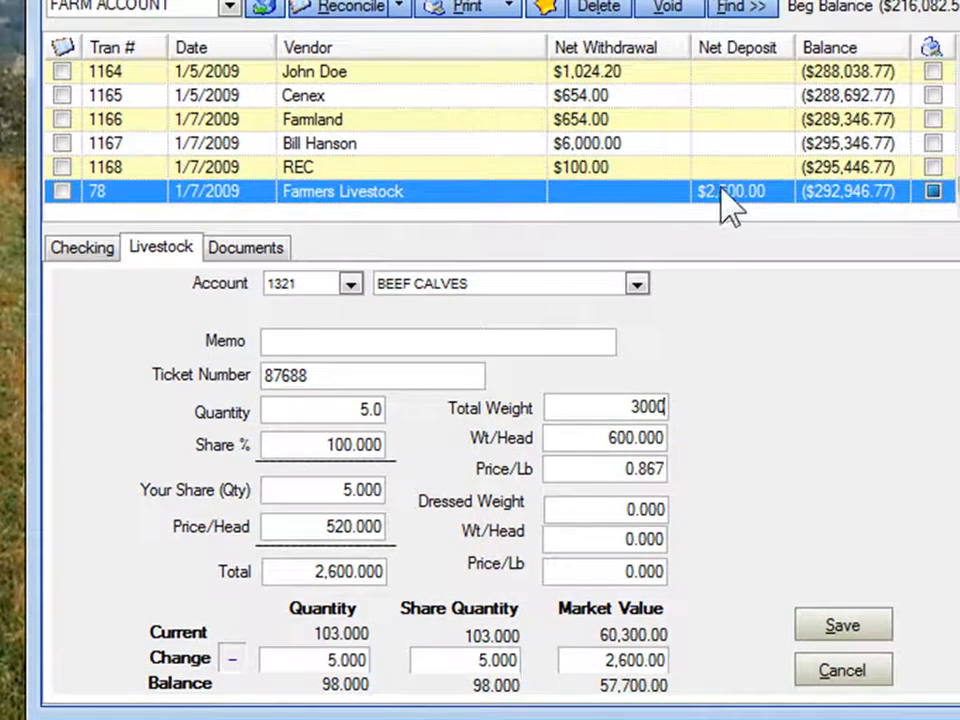
pyautogui.click(840, 630)
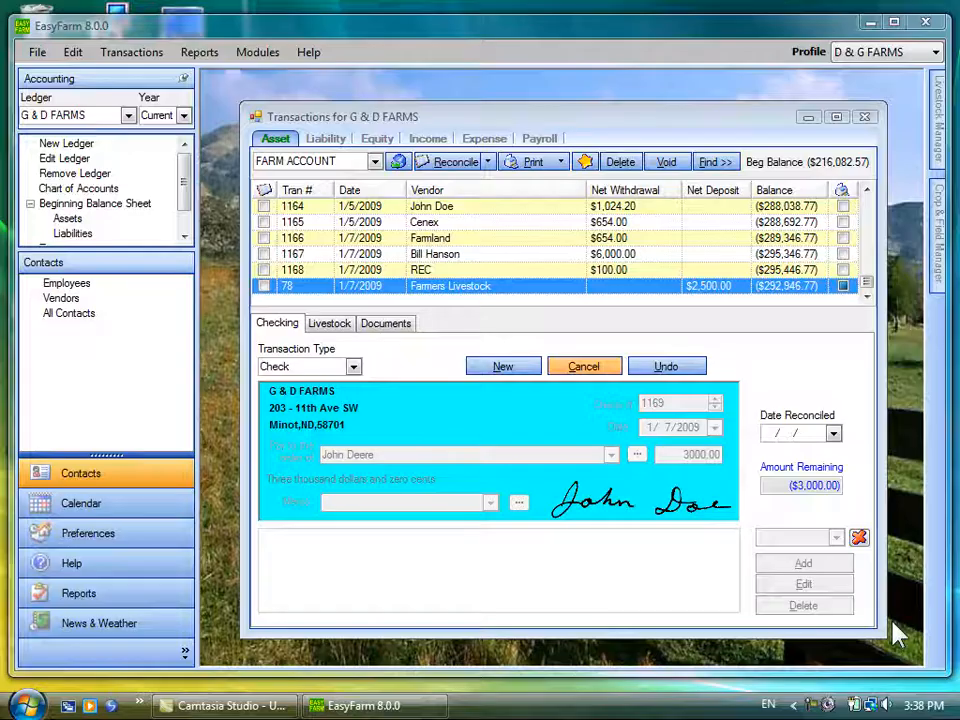
# Start a new check made out to John Deere for 3000.00
pyautogui.click(500, 367)
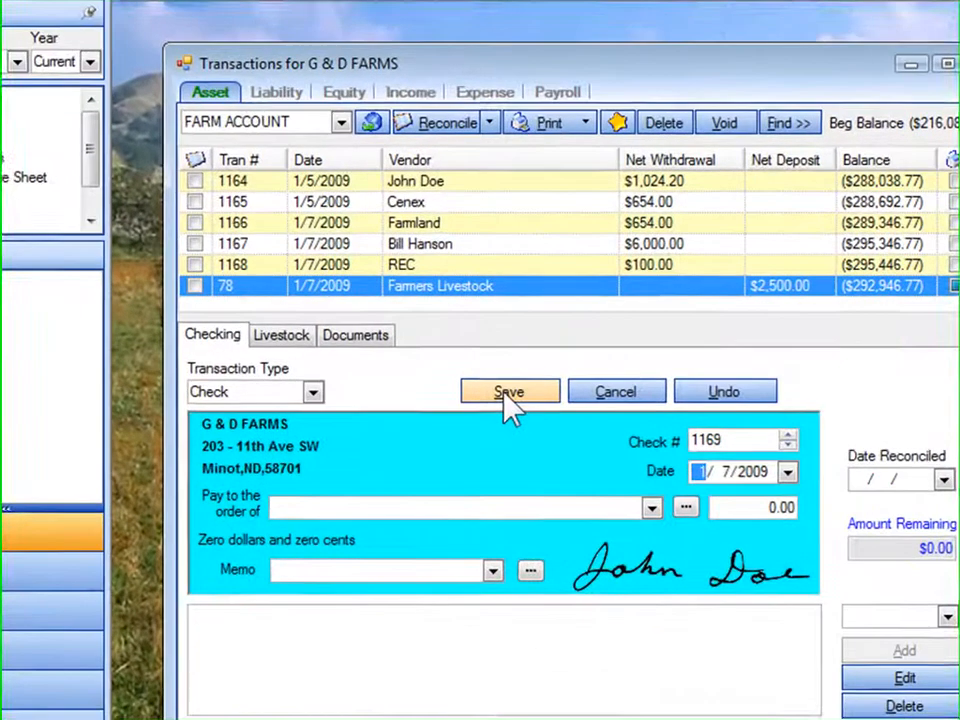
pyautogui.press('Tab')
pyautogui.write('J')
pyautogui.press('Tab')
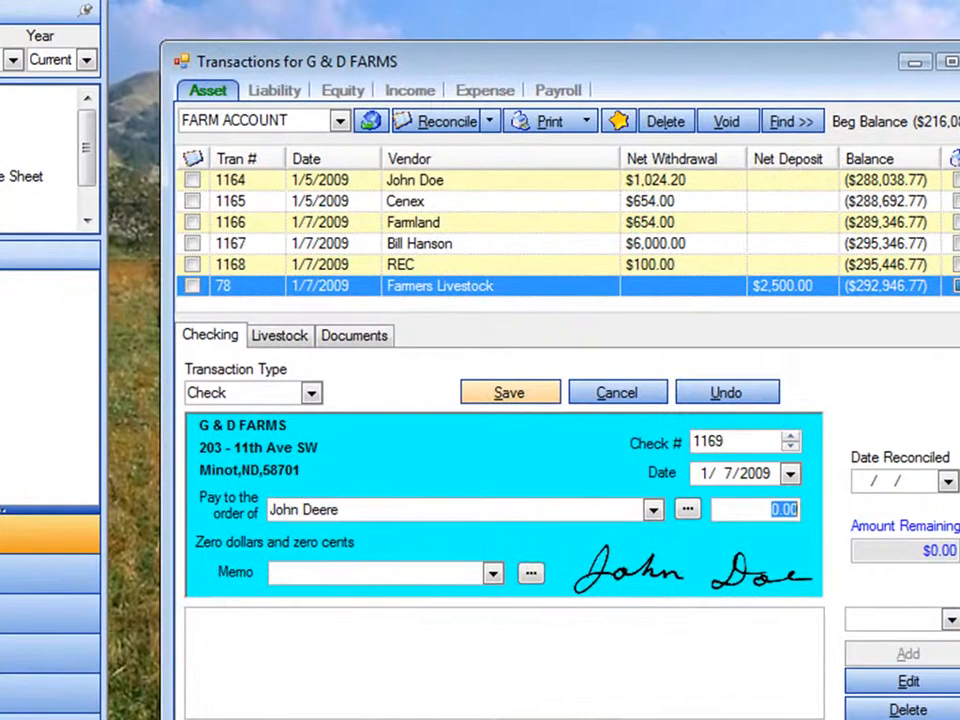
pyautogui.write('3000')
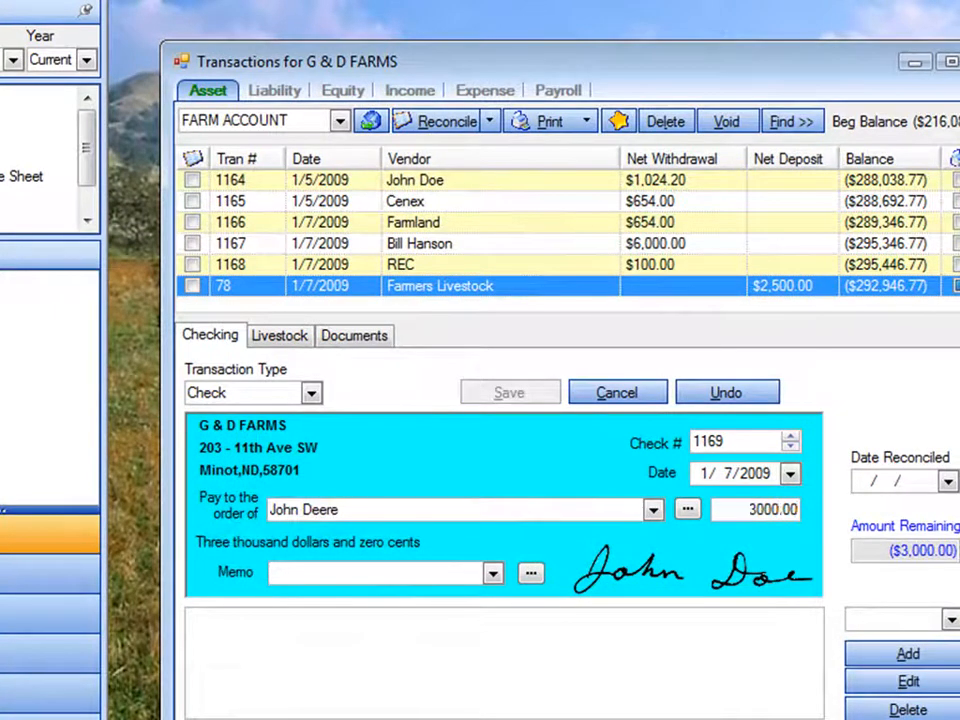
pyautogui.press('Tab')
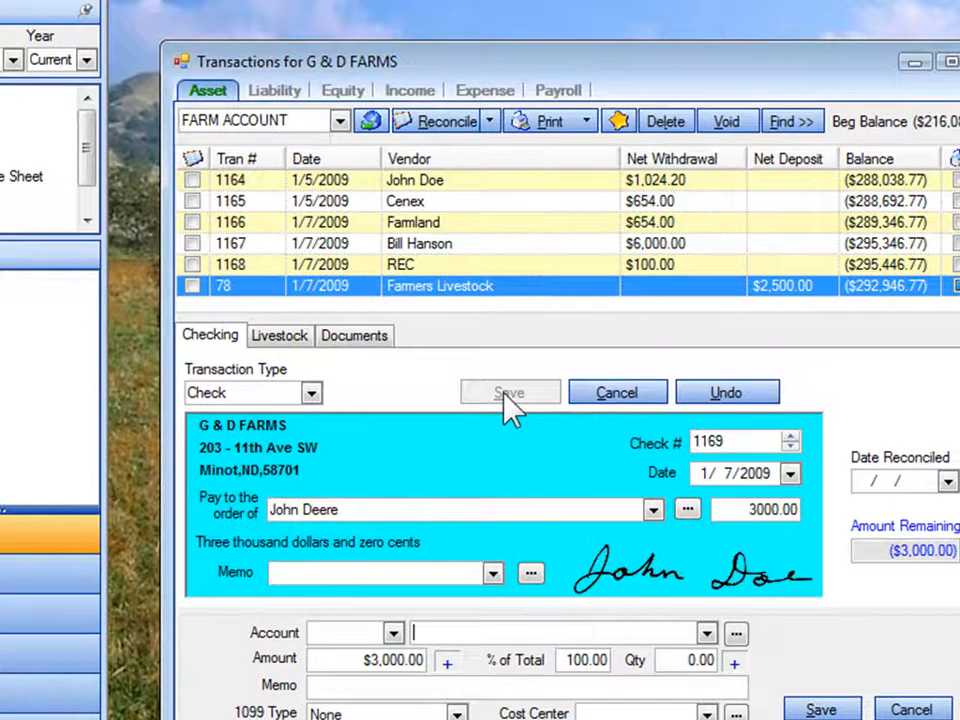
# Allocate $40,000.00 to the MACHINERY & EQUIP PURCHASE account on the John Deere check and save the line
pyautogui.press('Tab')
pyautogui.write('M')
pyautogui.press('Down')
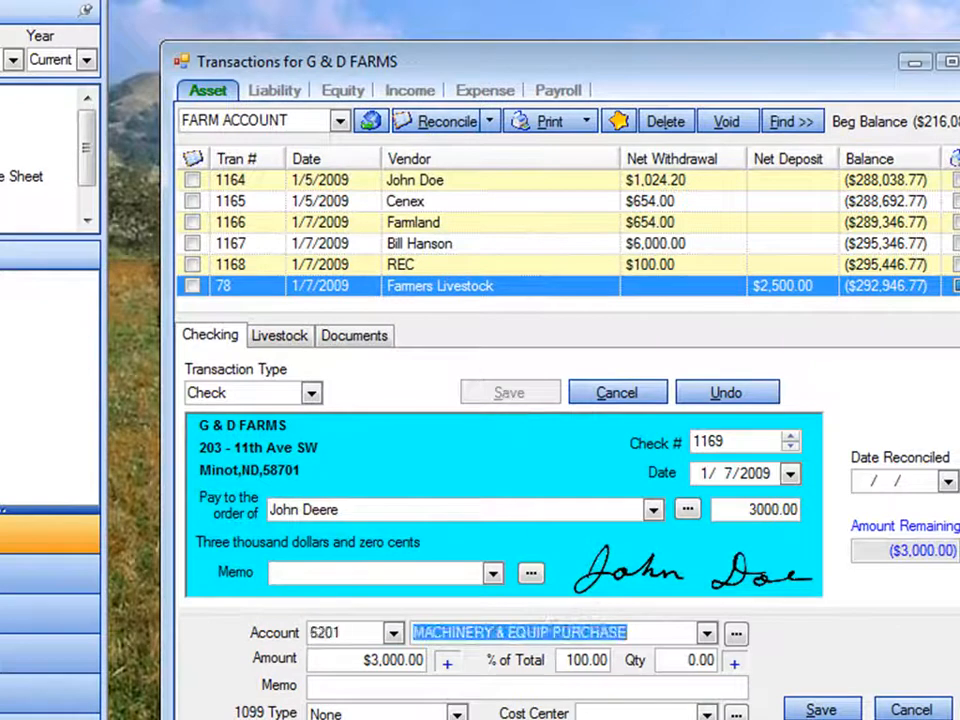
pyautogui.press('Tab')
pyautogui.write('4')
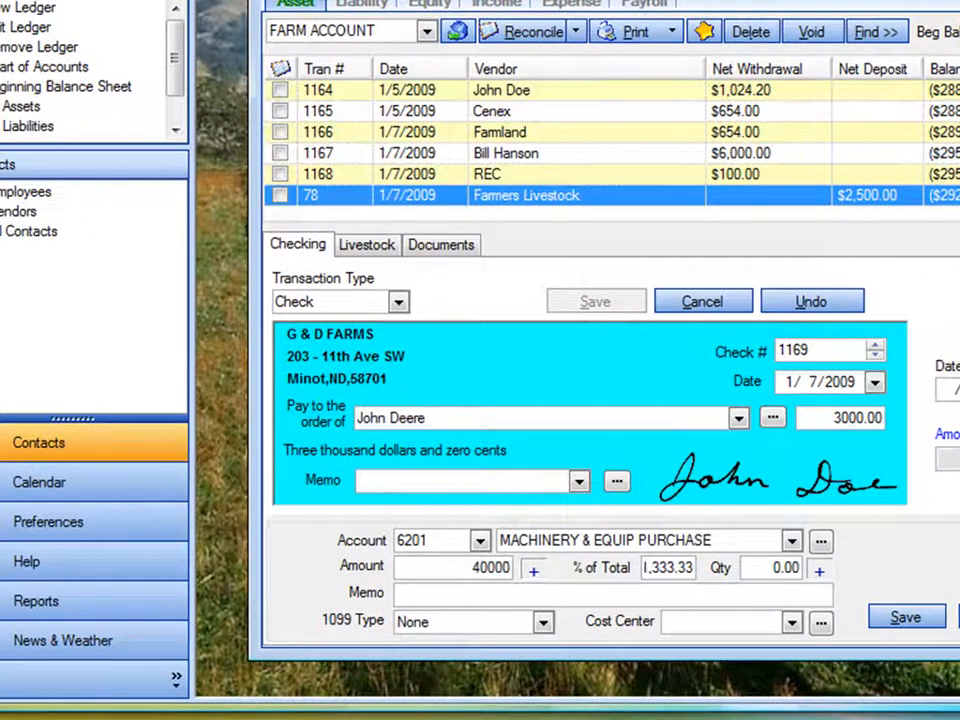
pyautogui.press('Tab')
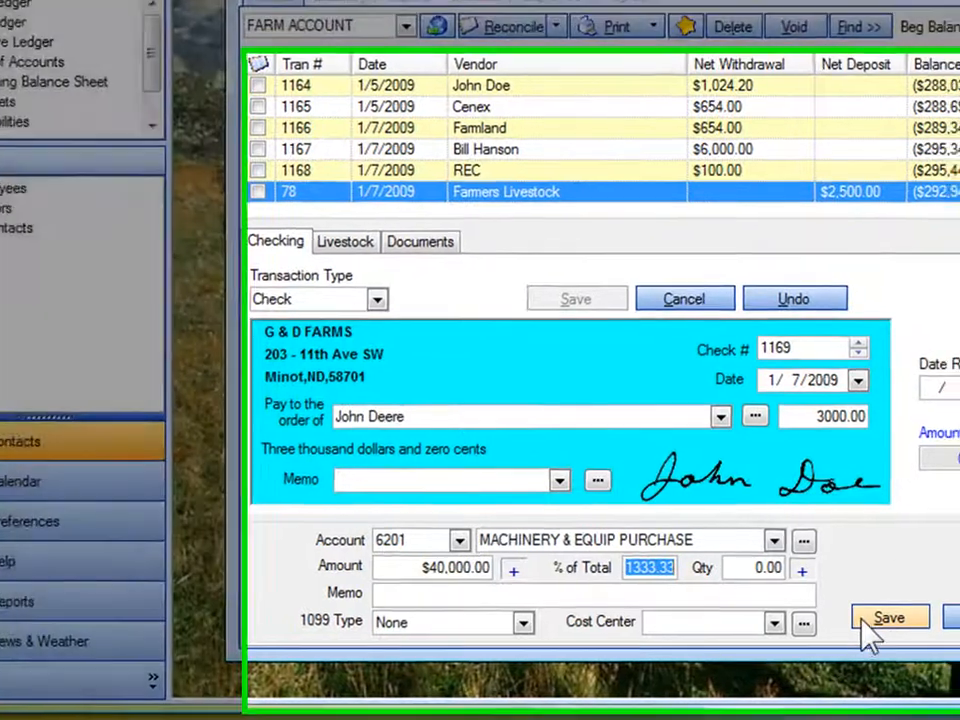
pyautogui.click(903, 620)
pyautogui.click(735, 623)
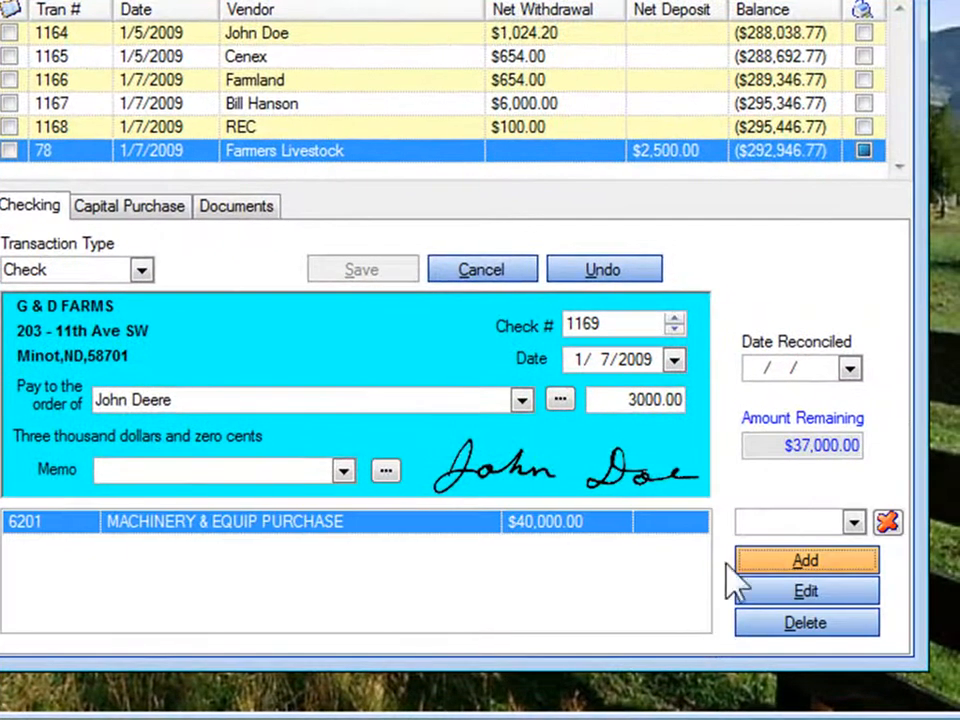
# Add a $17,000.00 line for MACHINERY & EQUIP SALES to the John Deere check and save the line
pyautogui.click(806, 564)
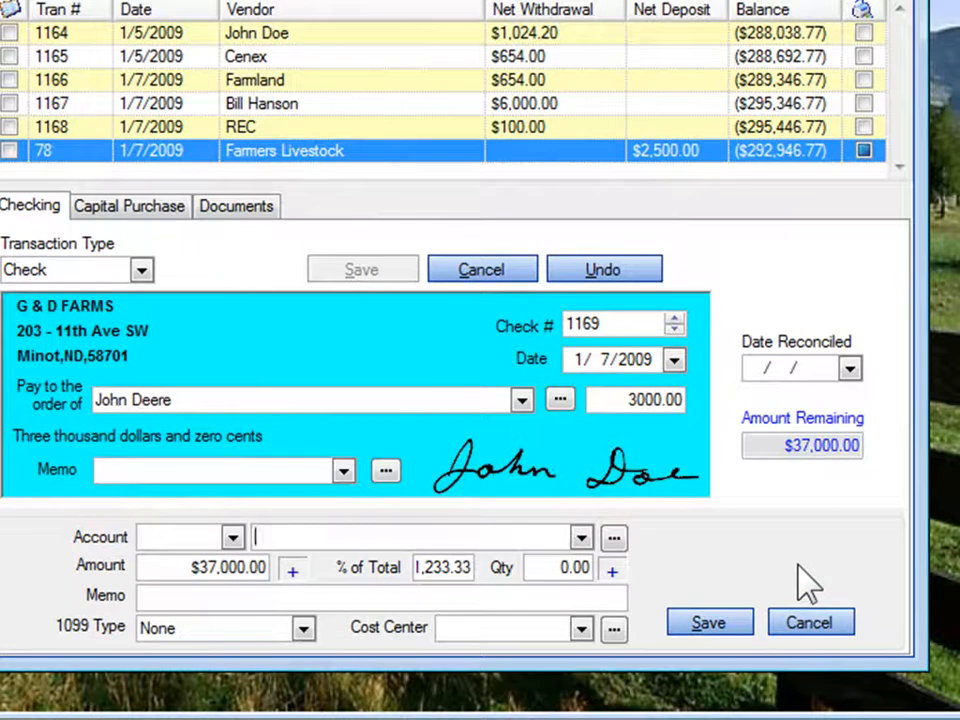
pyautogui.write('M')
pyautogui.press('Down')
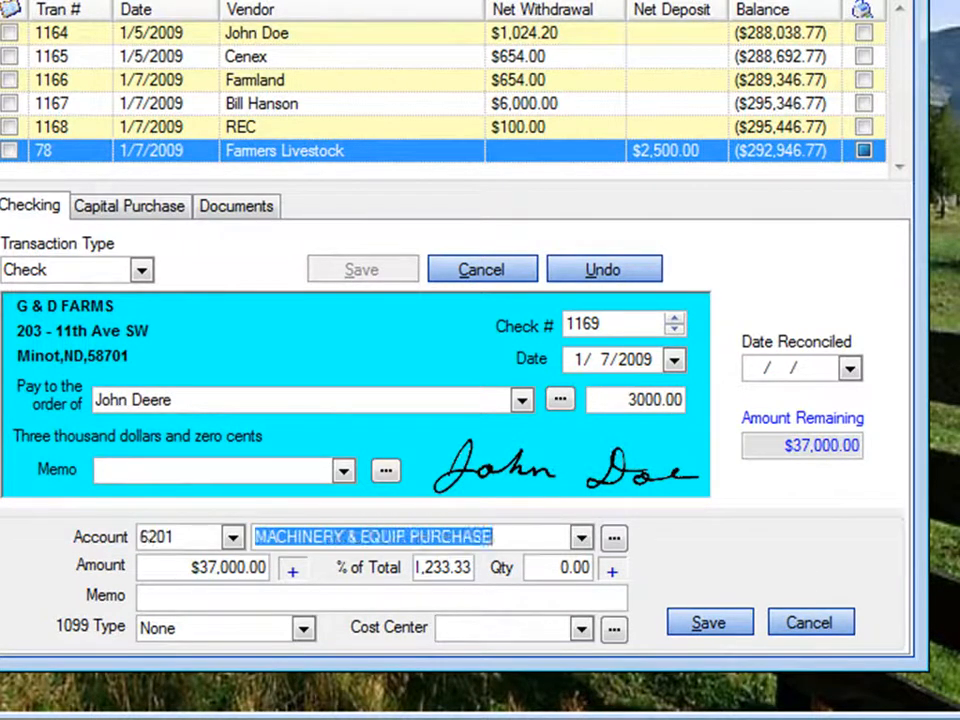
pyautogui.press('Down')
pyautogui.press('End')
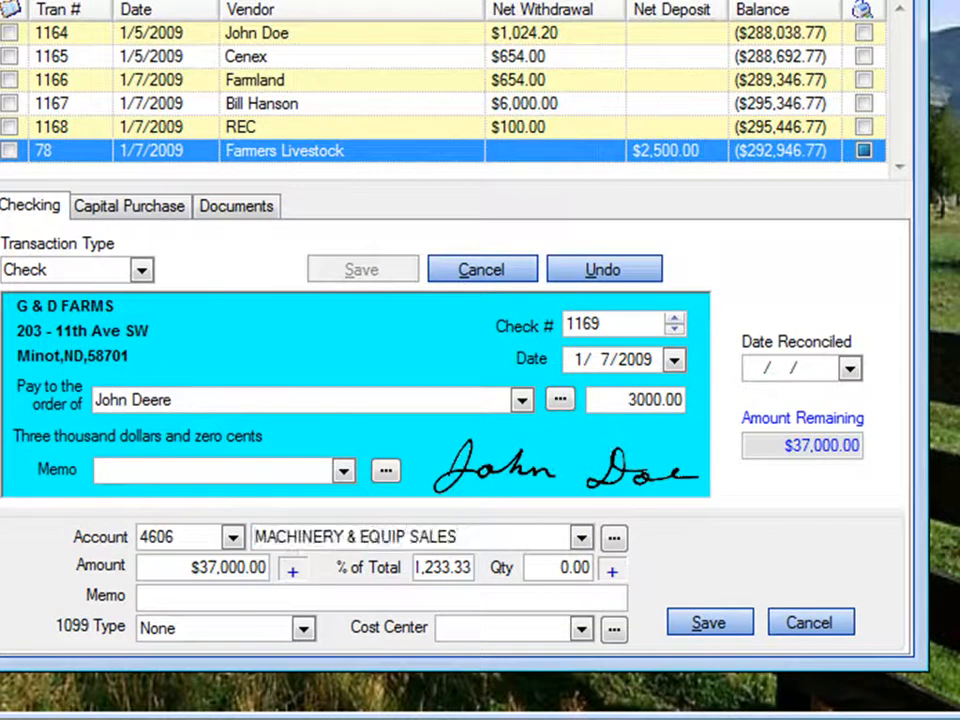
pyautogui.press('Tab')
pyautogui.write('1')
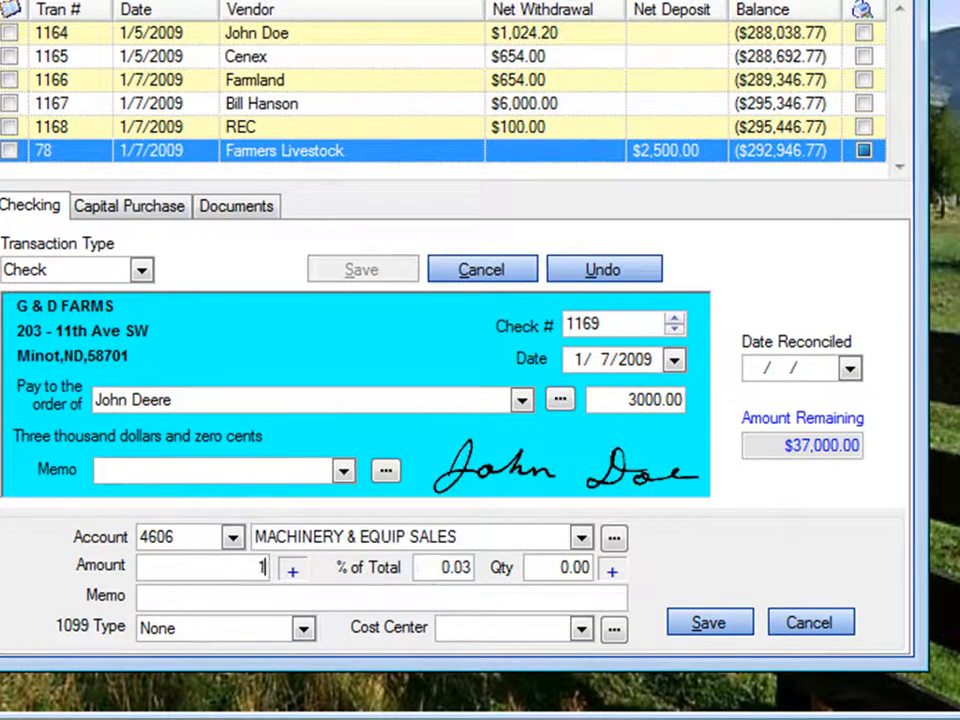
pyautogui.write('7000')
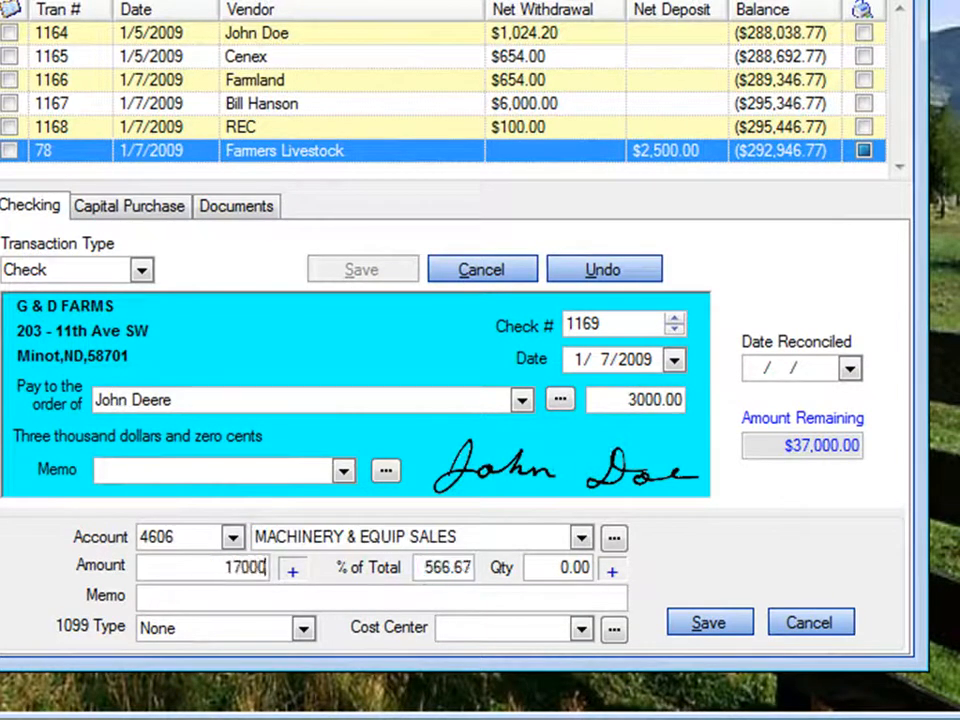
pyautogui.press('Tab')
pyautogui.press('Tab')
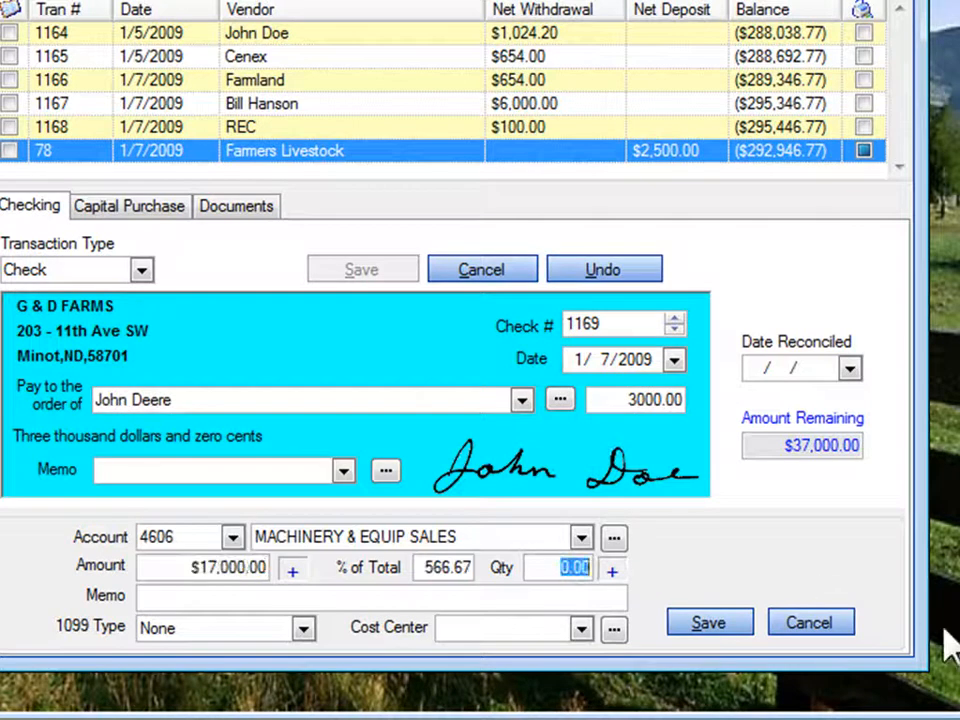
pyautogui.click(718, 623)
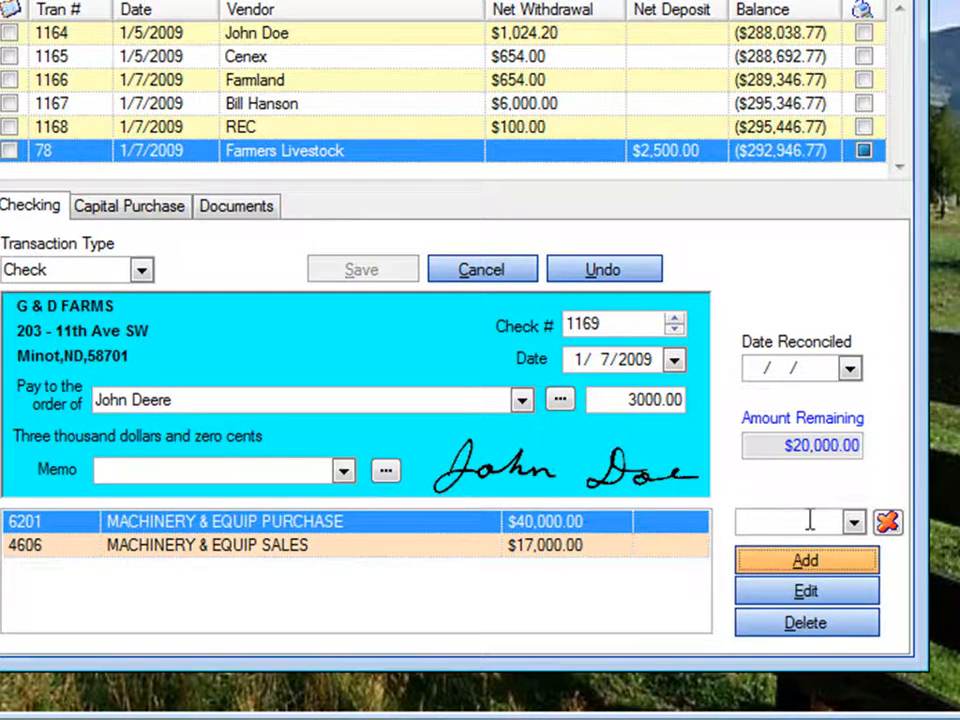
# Add a $20,000.00 line for BORROWED MONEY to the John Deere check and save the line
pyautogui.click(805, 563)
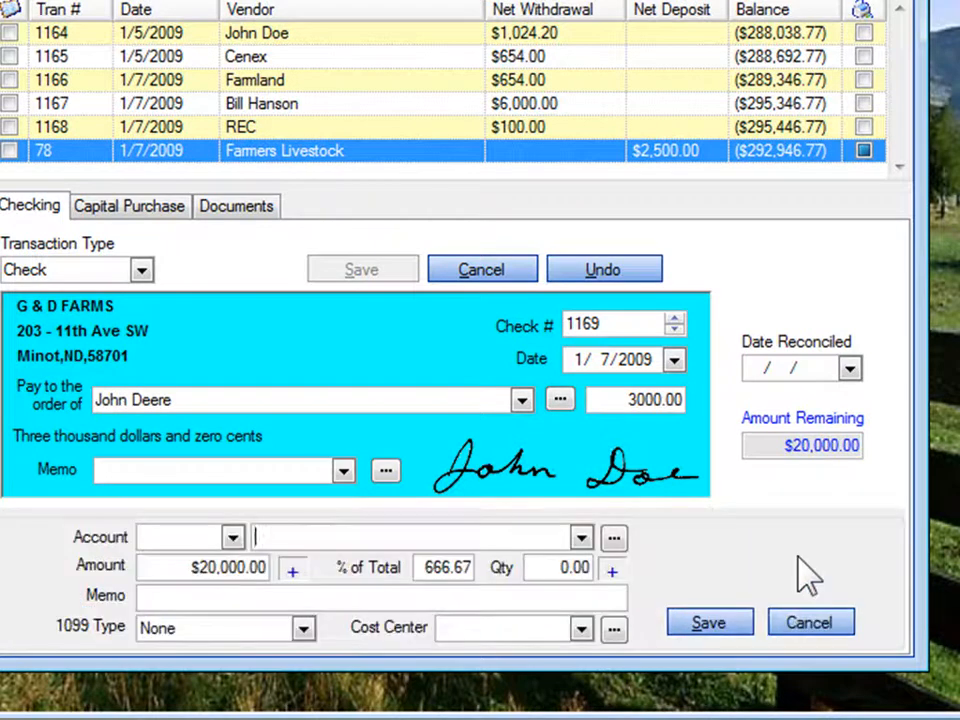
pyautogui.write('BORROWED MONEY')
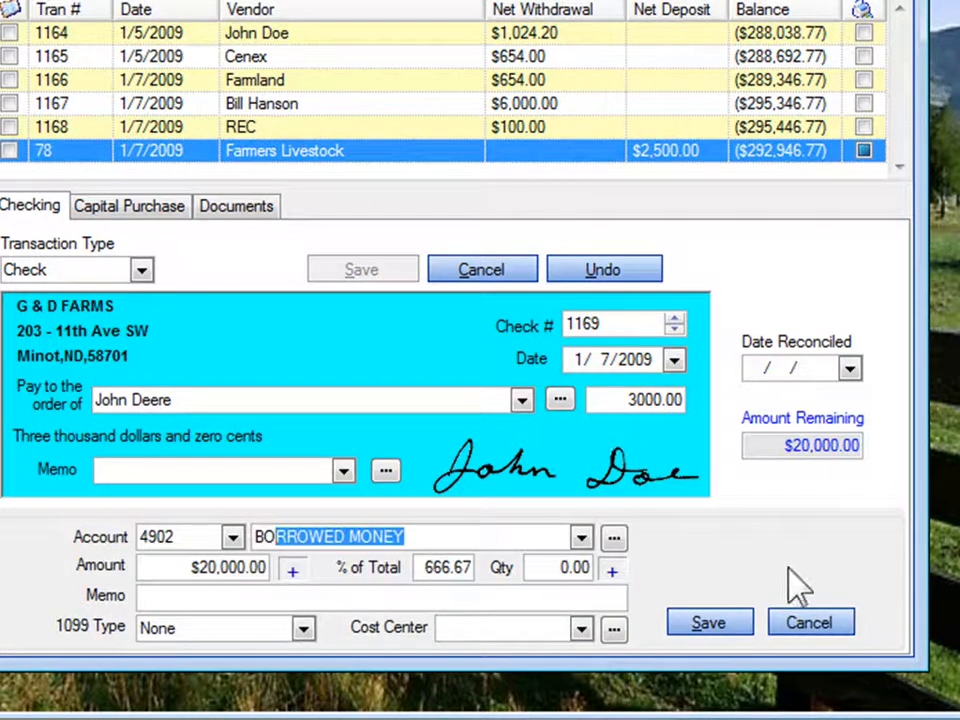
pyautogui.press('Tab')
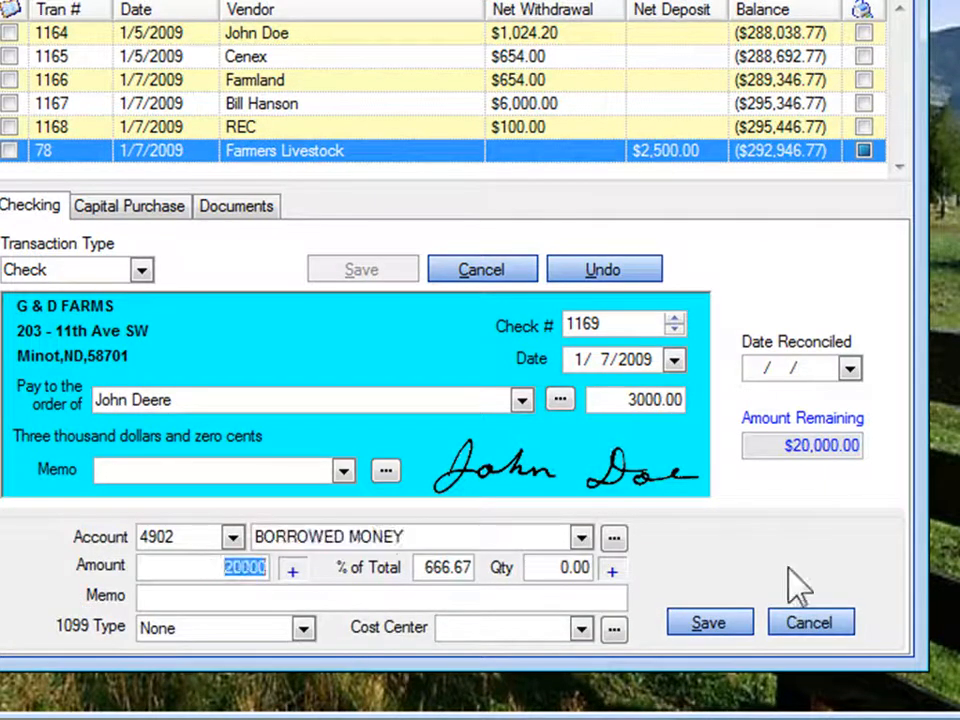
pyautogui.press('Tab')
pyautogui.press('Tab')
pyautogui.click(712, 624)
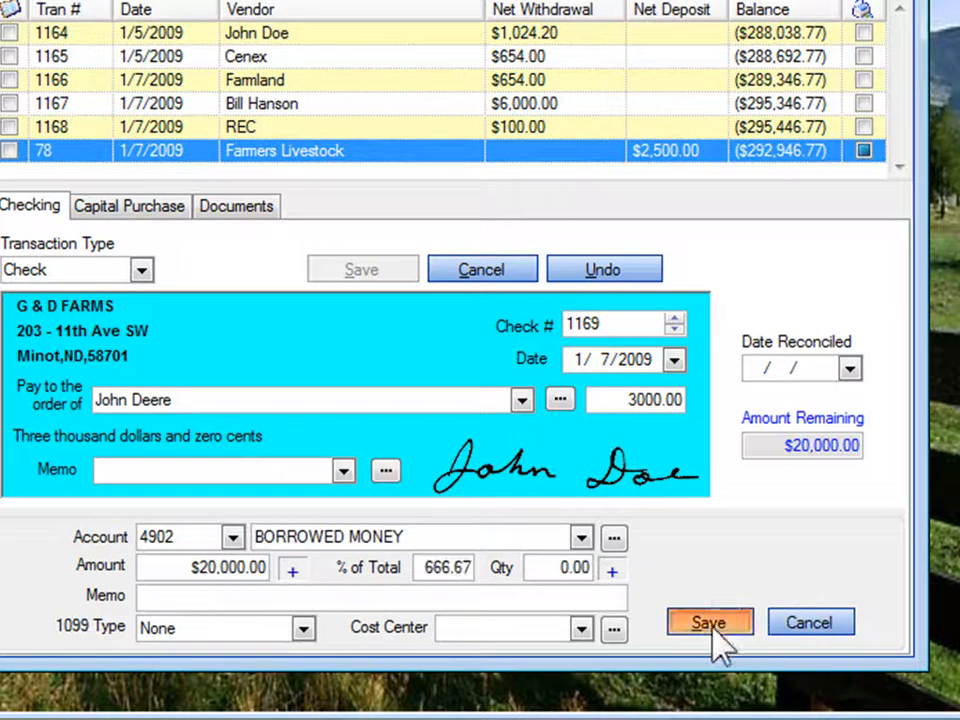
# Assign the borrowed money to the TRACTOR LOAN liability account, and save the liability entry and the John Deere check
pyautogui.doubleClick(842, 450)
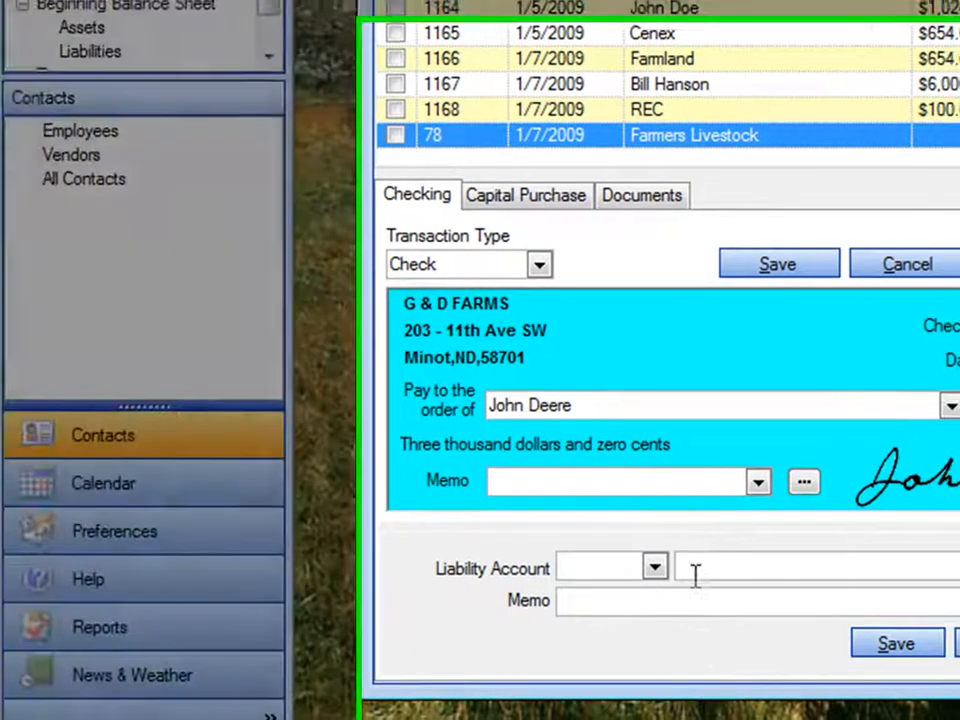
pyautogui.click(706, 568)
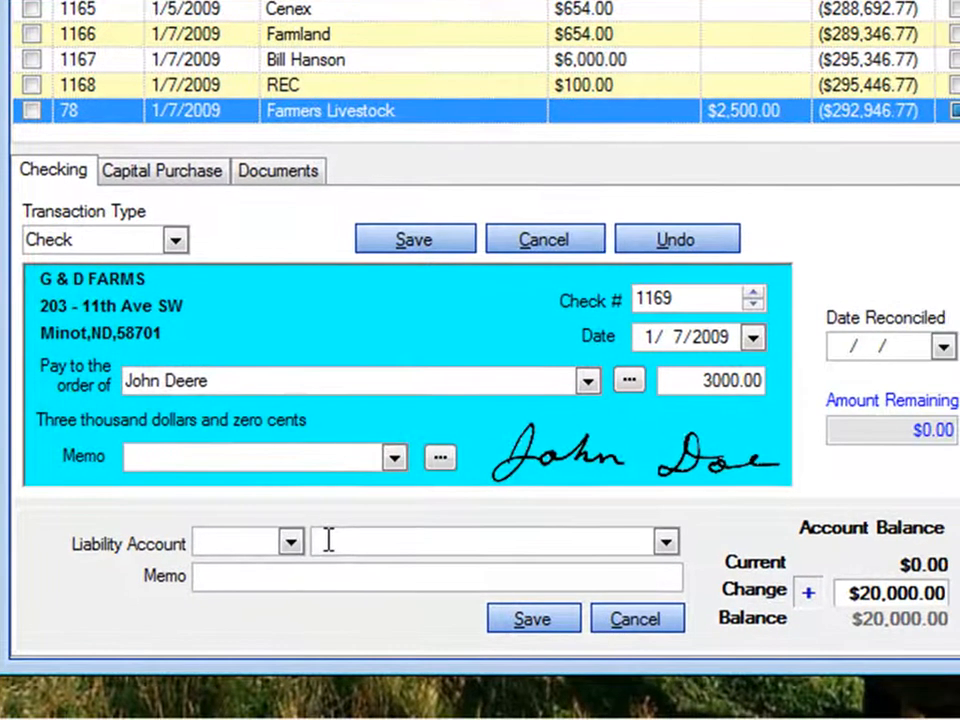
pyautogui.write('TRACTOR LOAN')
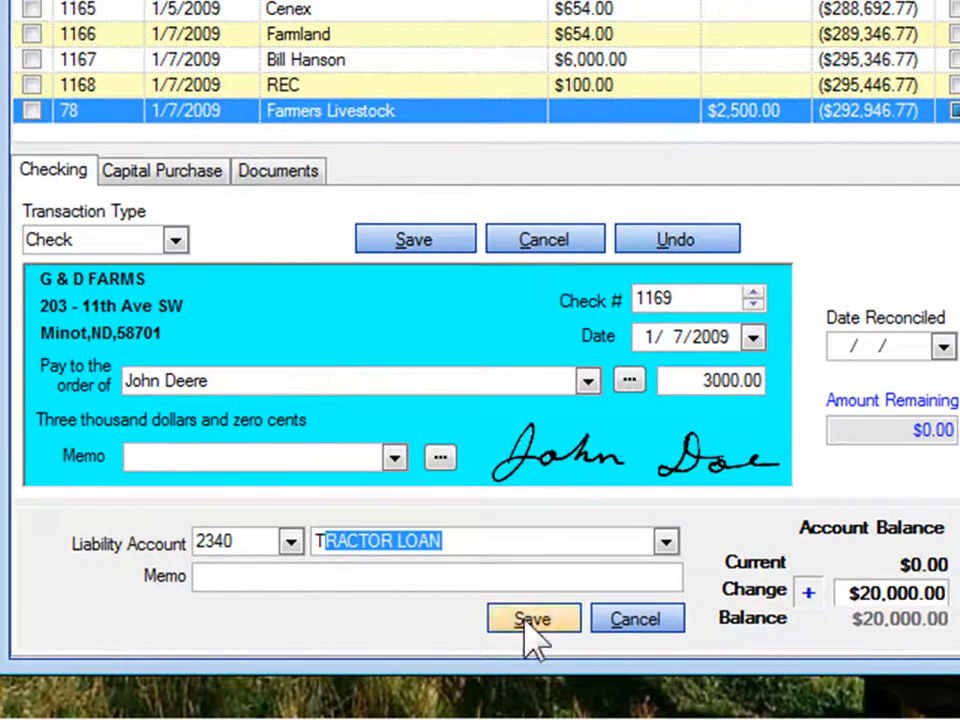
pyautogui.click(527, 621)
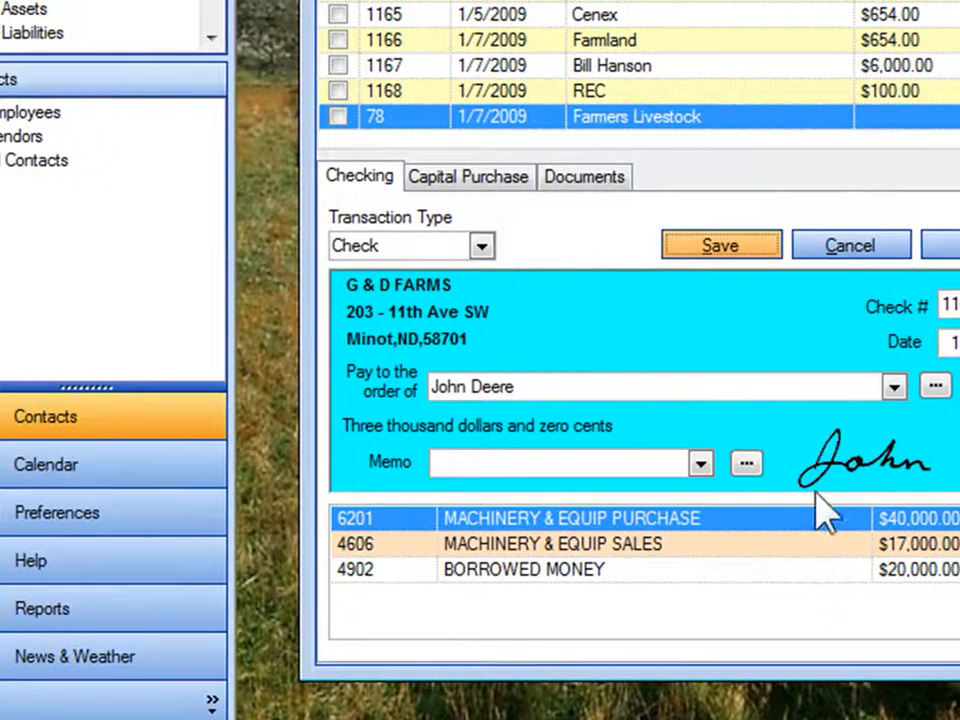
pyautogui.click(724, 245)
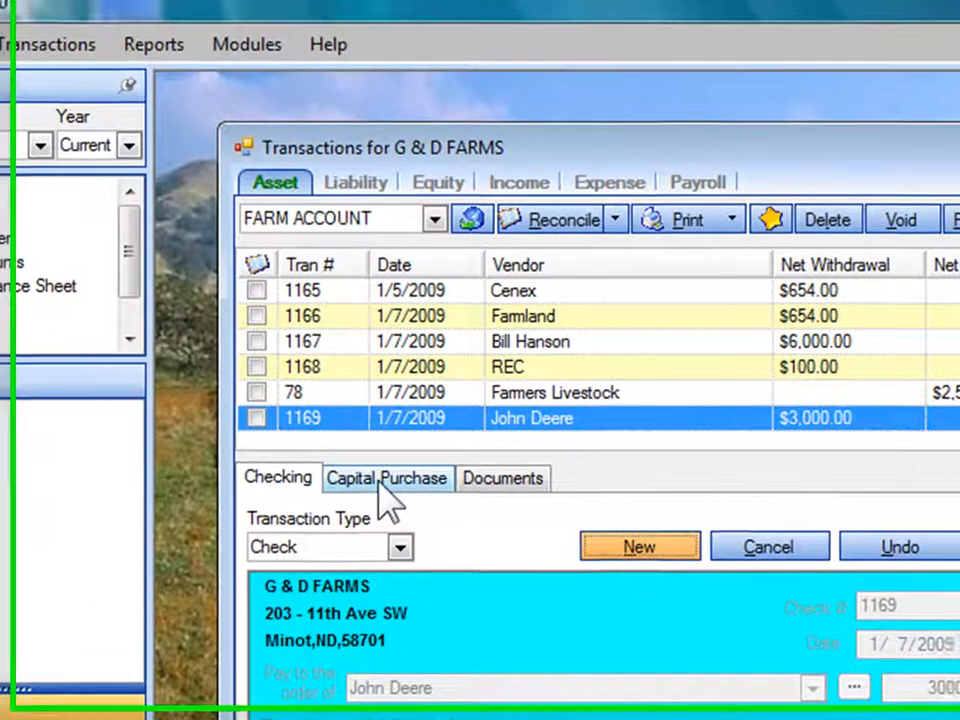
# Add a capital purchase record to the John Deere check using the TRACTOR 4440 account and save it
pyautogui.click(537, 333)
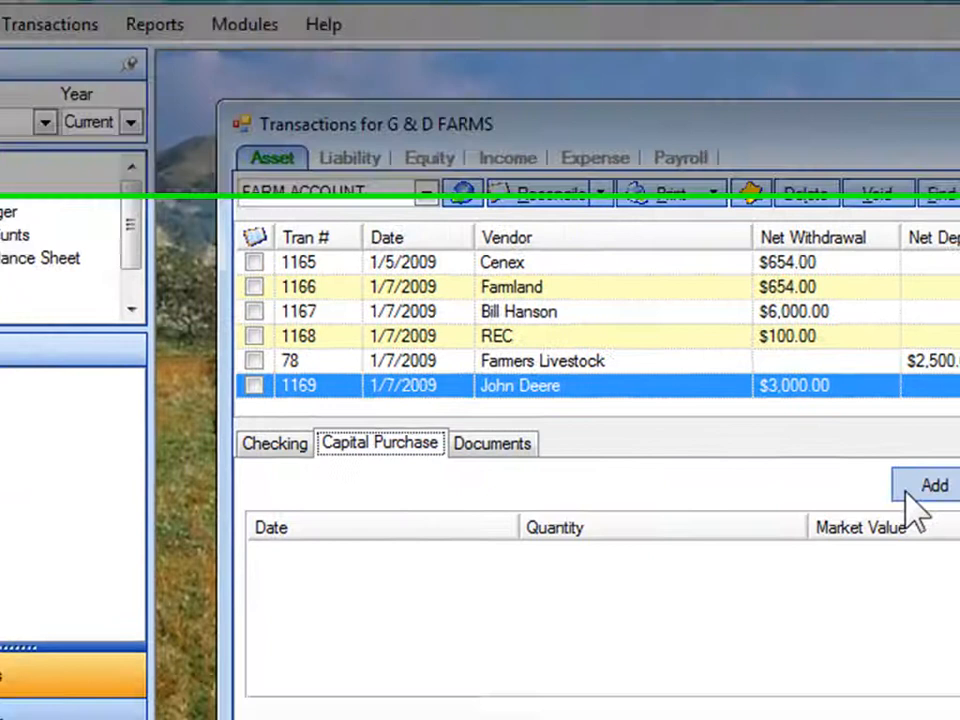
pyautogui.click(915, 545)
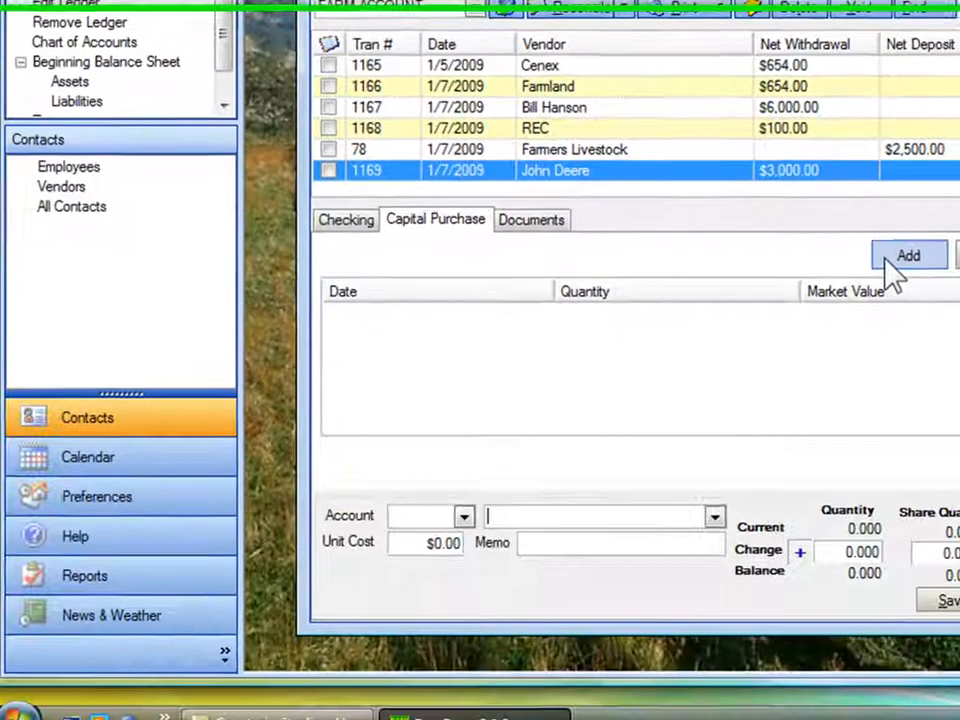
pyautogui.click(460, 536)
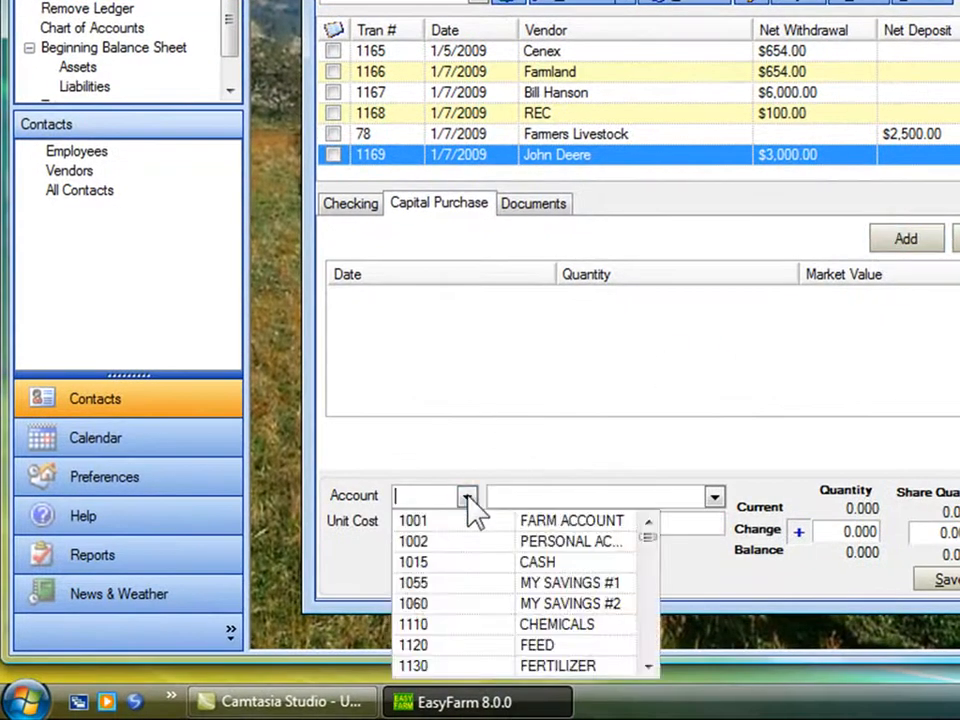
pyautogui.scroll(-3, 655, 641)
pyautogui.scroll(-10, 655, 641)
pyautogui.scroll(-8, 655, 641)
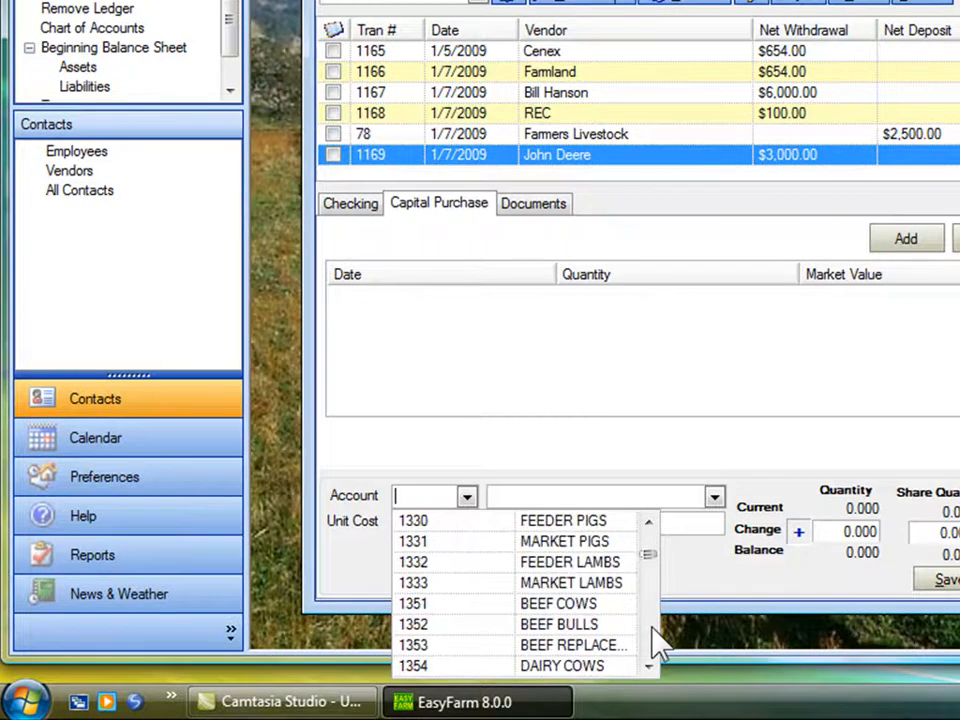
pyautogui.click(653, 525)
pyautogui.click(653, 525)
pyautogui.click(653, 525)
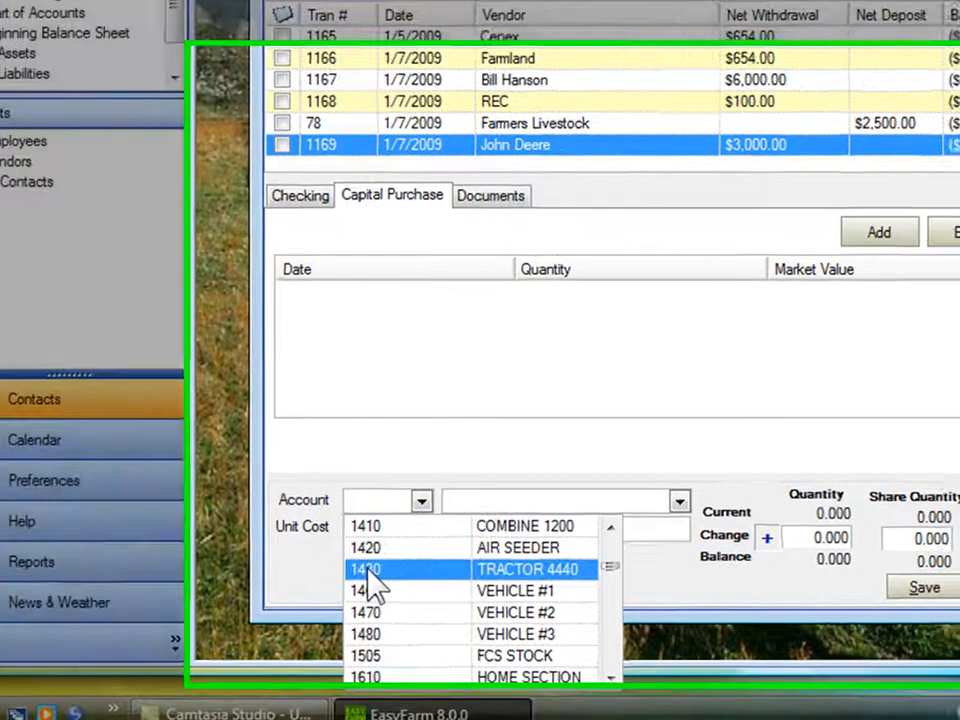
pyautogui.click(420, 562)
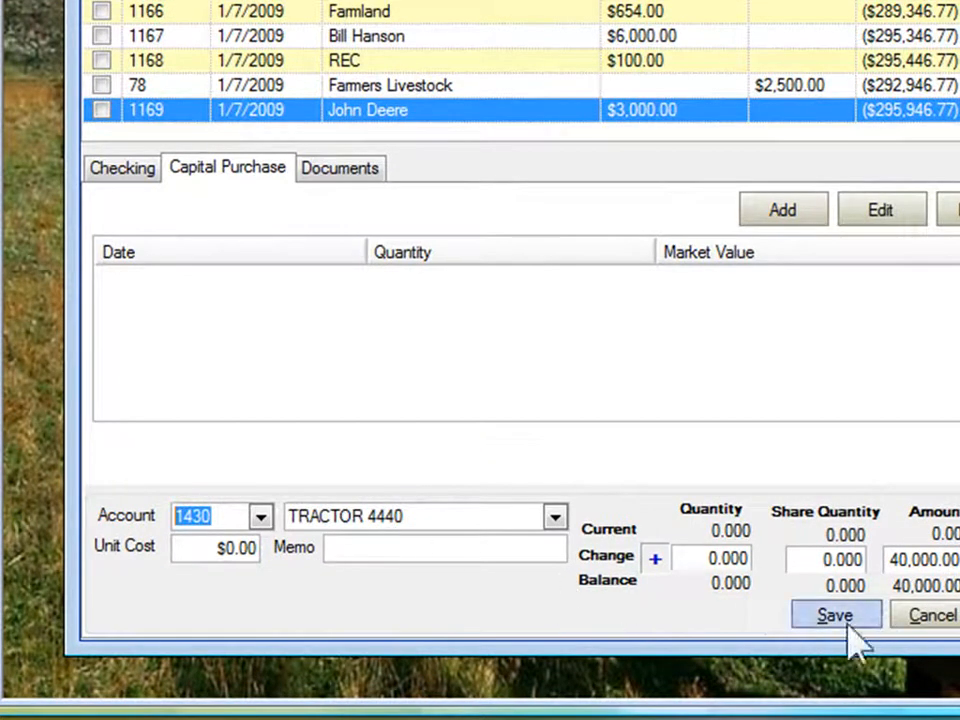
pyautogui.click(838, 627)
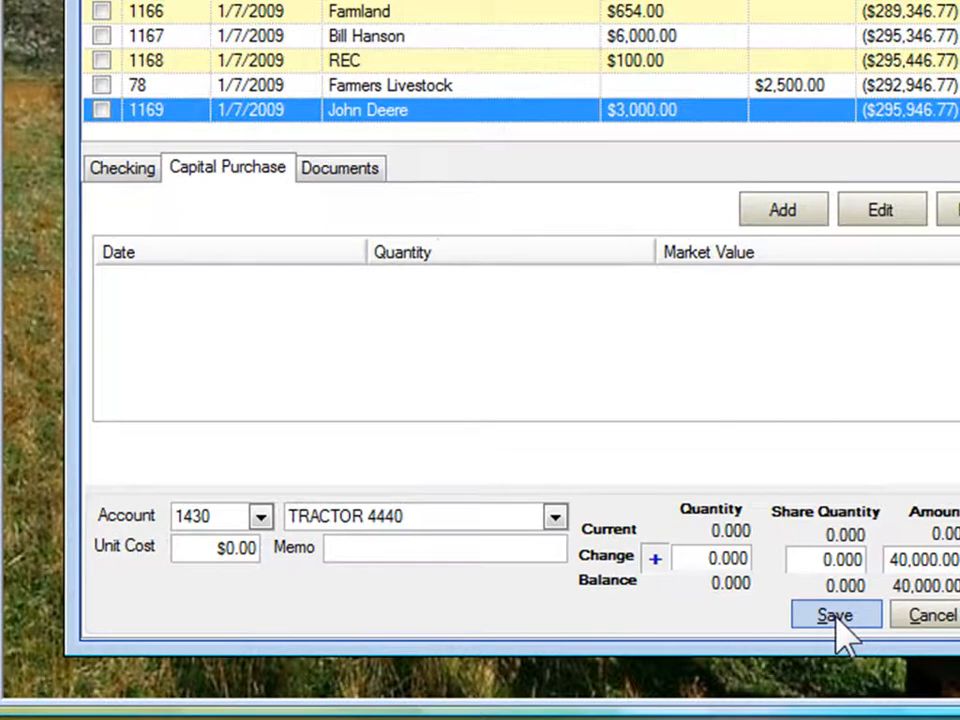
pyautogui.click(838, 627)
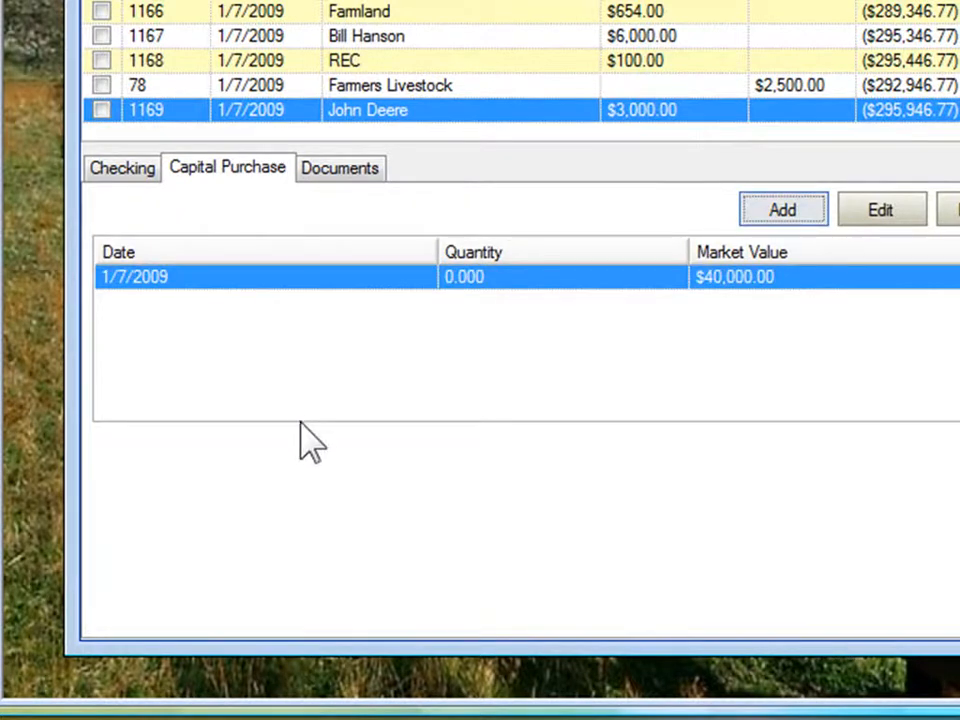
# Start a new check in FARM ACCOUNT and date it 3/31/2009
pyautogui.click(121, 170)
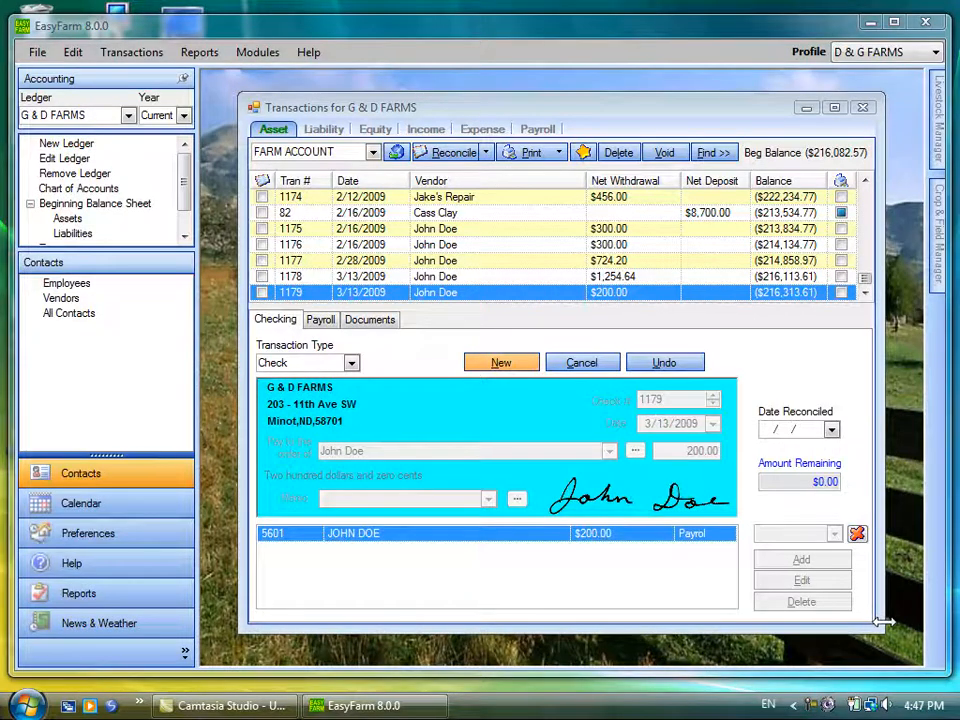
pyautogui.click(494, 366)
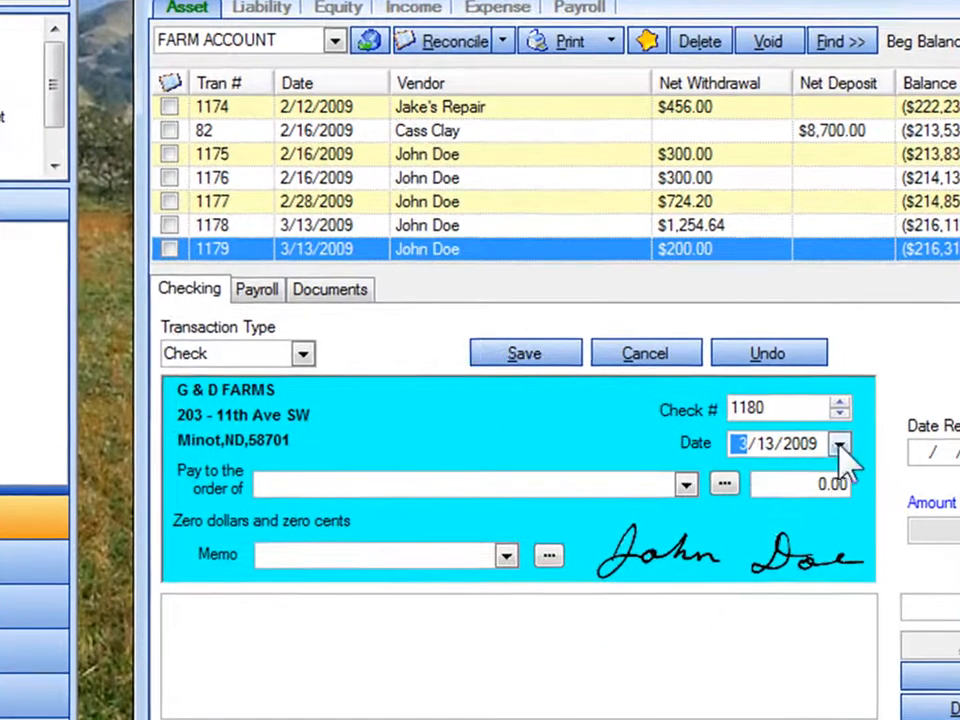
pyautogui.click(784, 436)
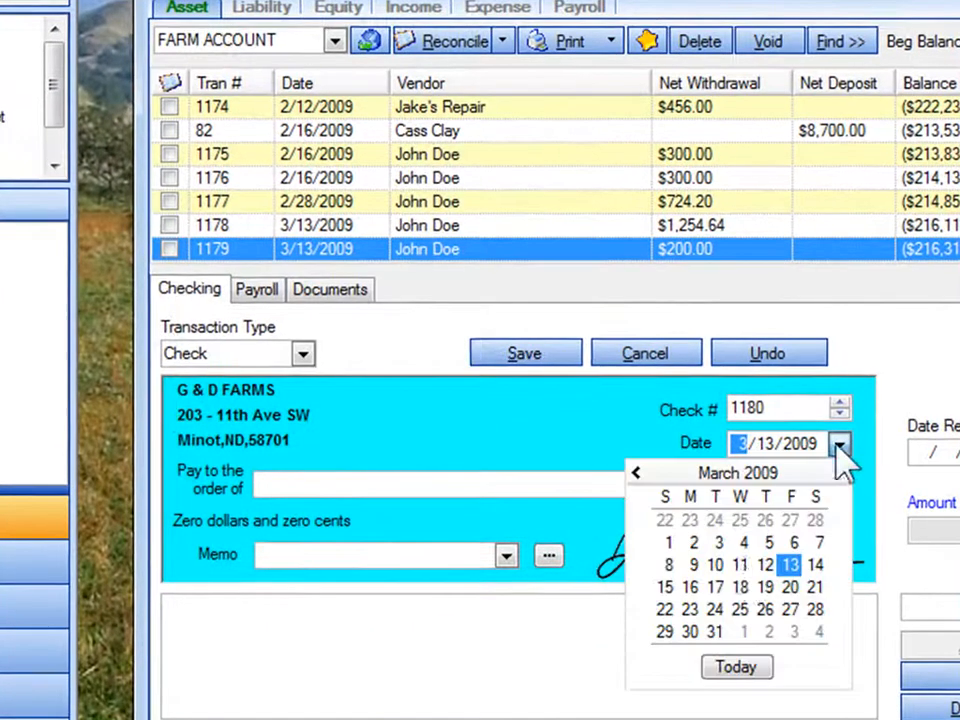
pyautogui.click(714, 632)
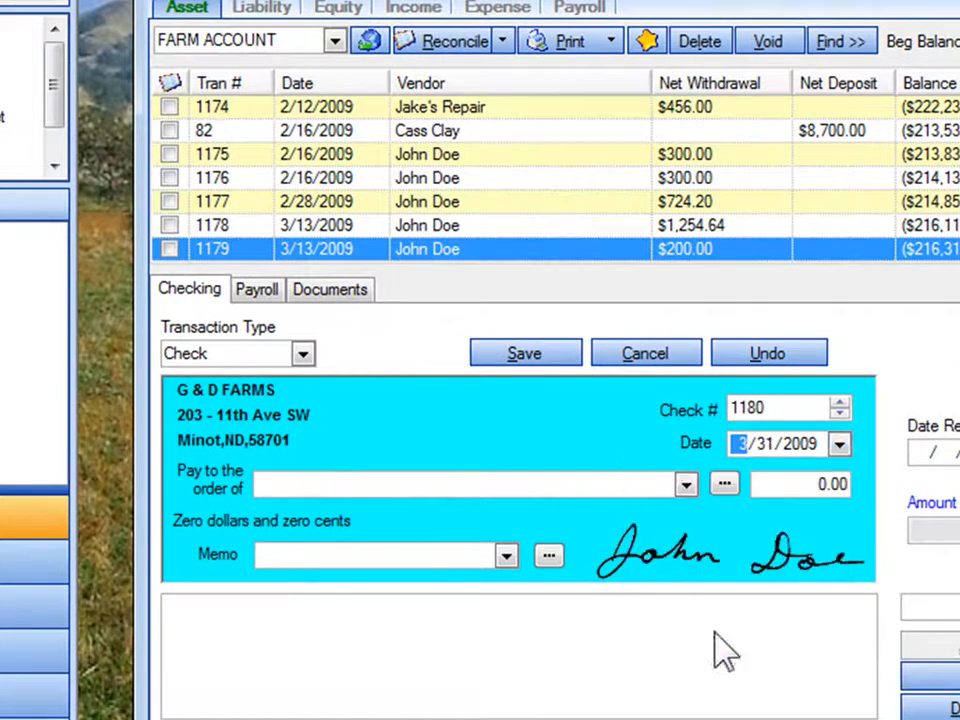
# Make the check payable to the employee and treat it as a Regular payroll transaction
pyautogui.click(269, 485)
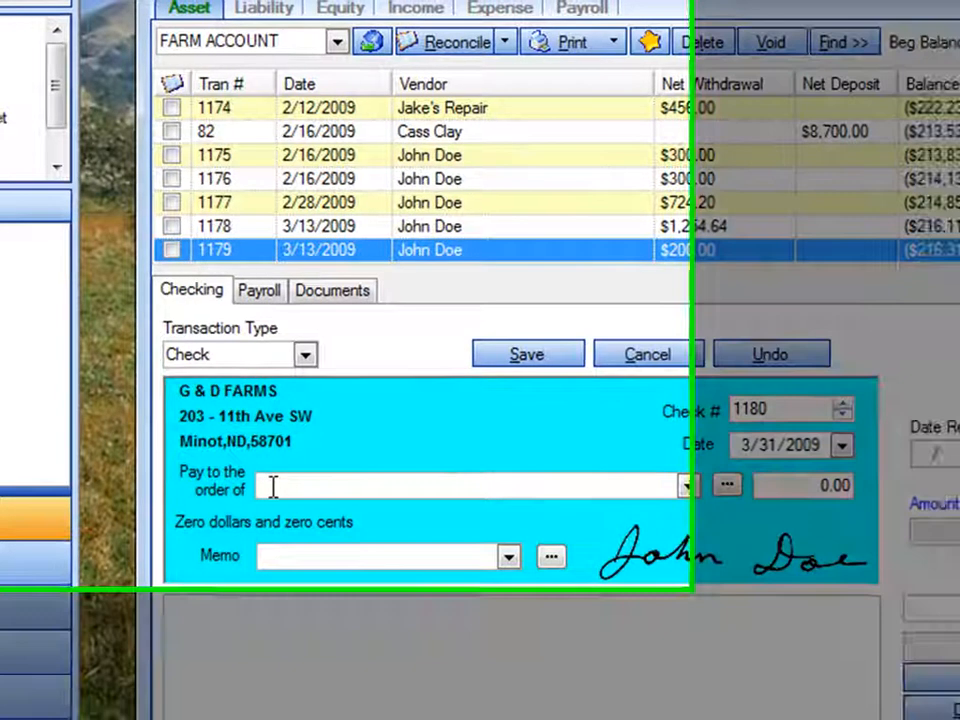
pyautogui.write('Joen')
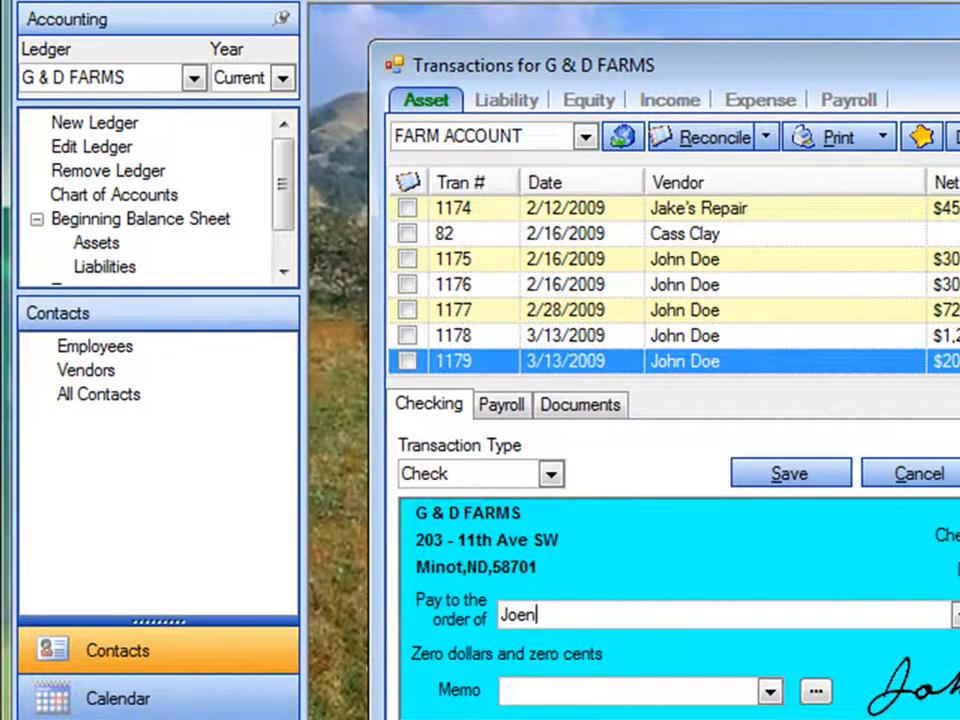
pyautogui.write('hn')
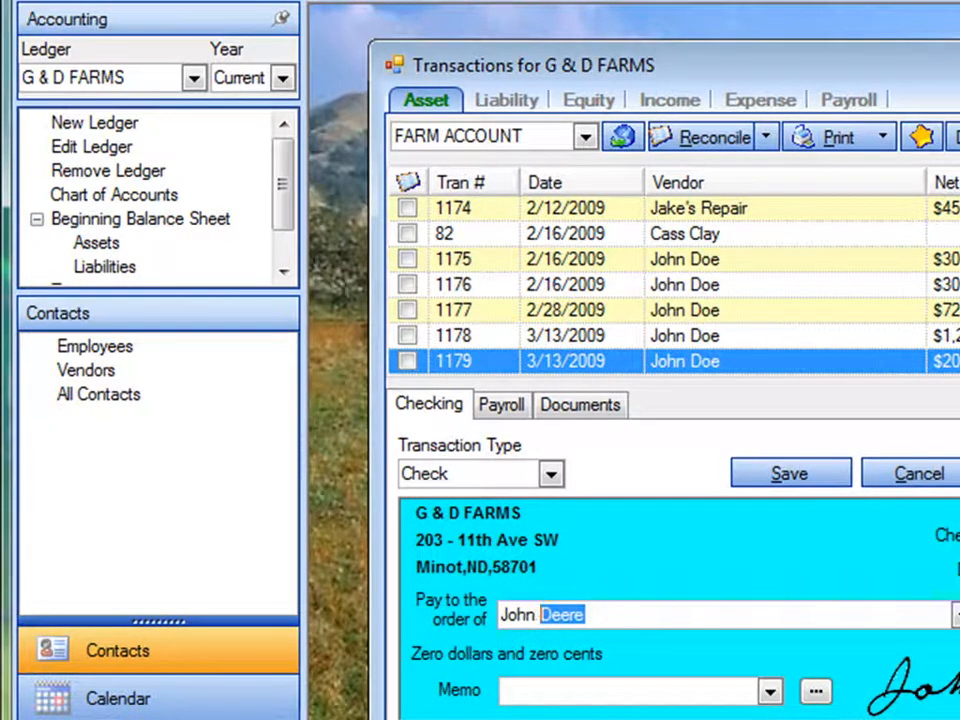
pyautogui.write(' Doe')
pyautogui.press('Tab')
pyautogui.press('Tab')
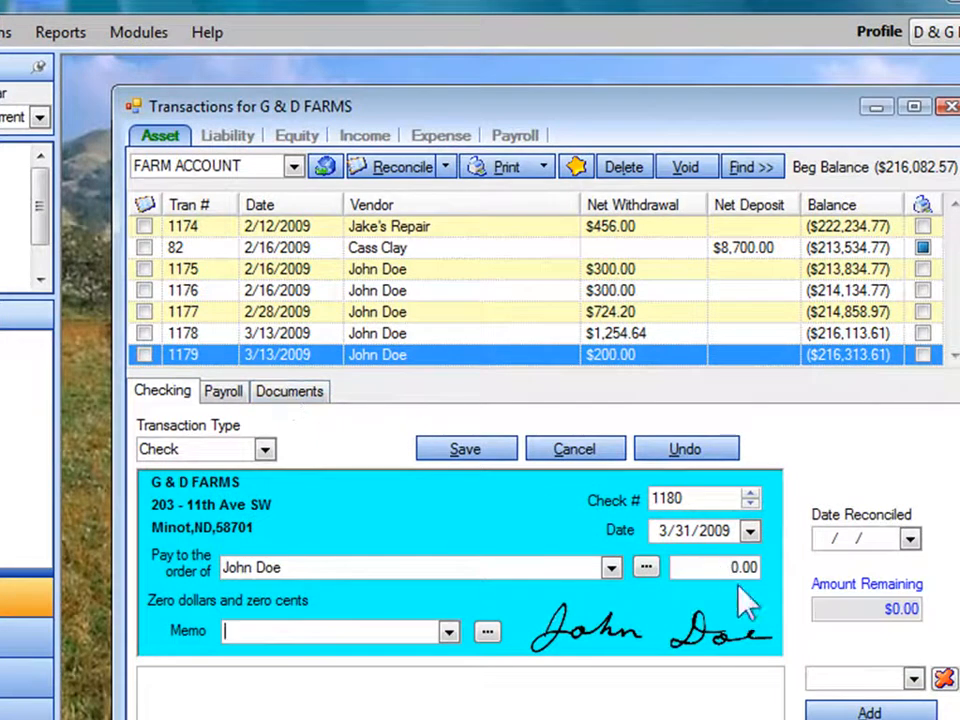
pyautogui.press('Tab')
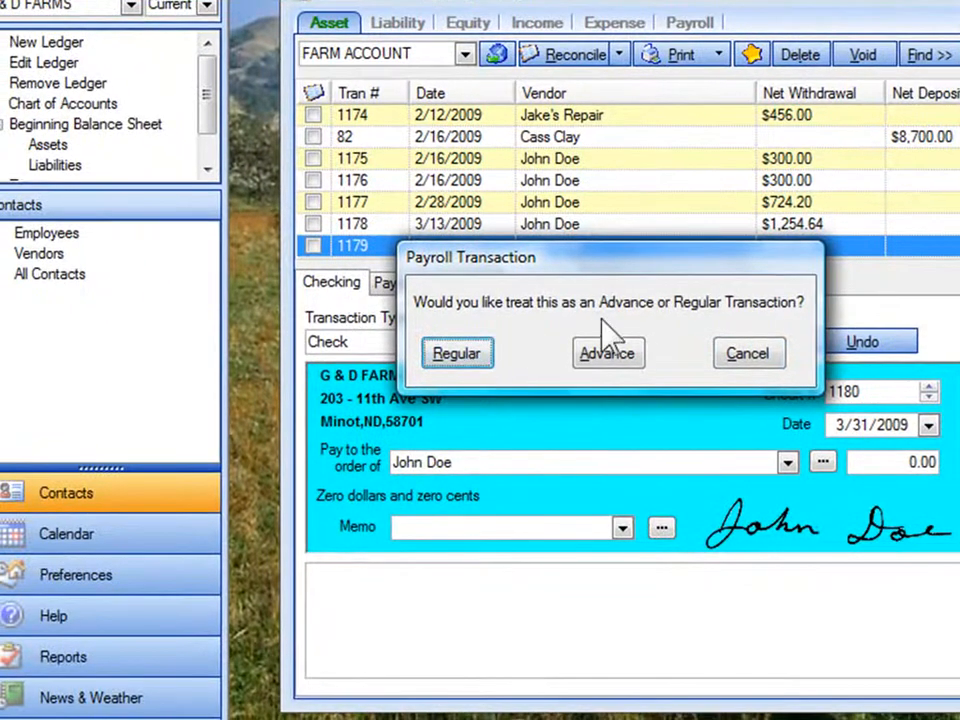
pyautogui.click(460, 360)
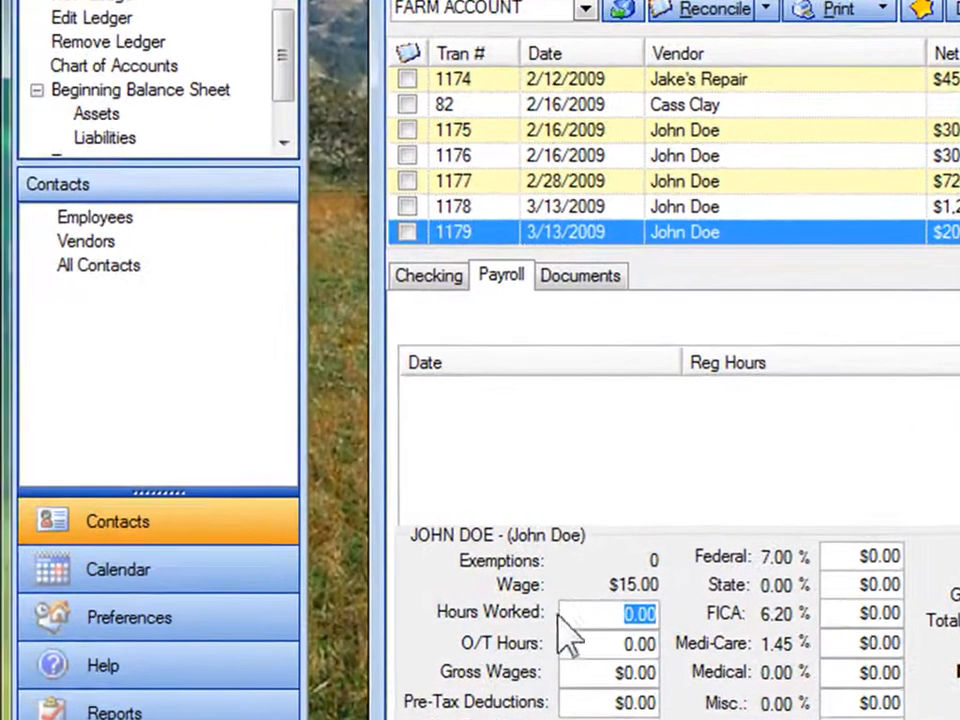
# Set the employee's hourly wage to $16.00 and save the updated employee information
pyautogui.click(467, 554)
pyautogui.click(607, 584)
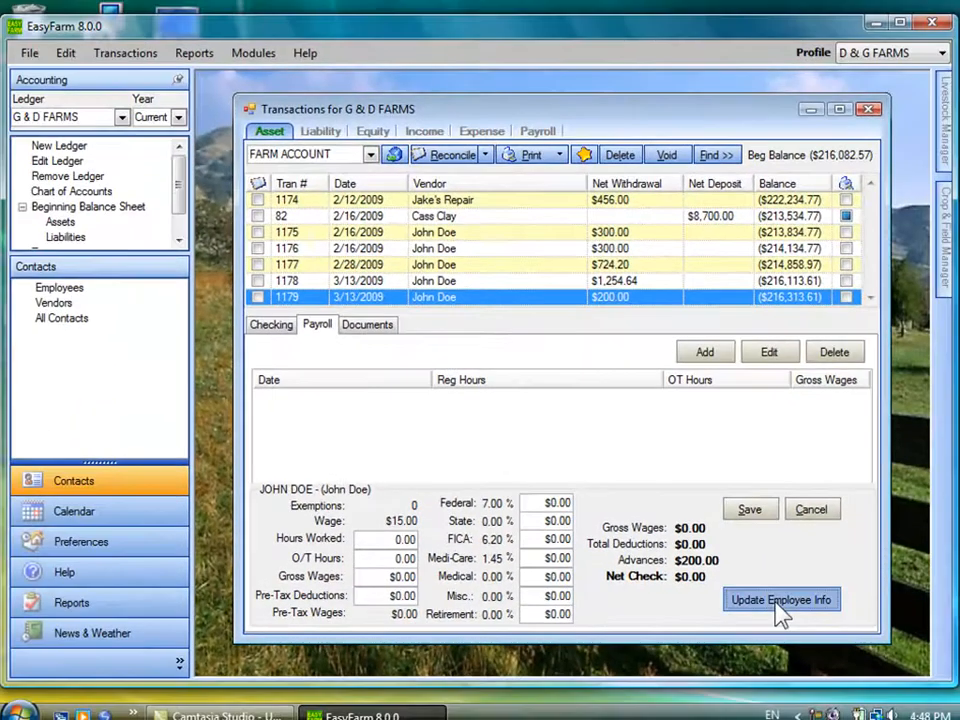
pyautogui.click(905, 585)
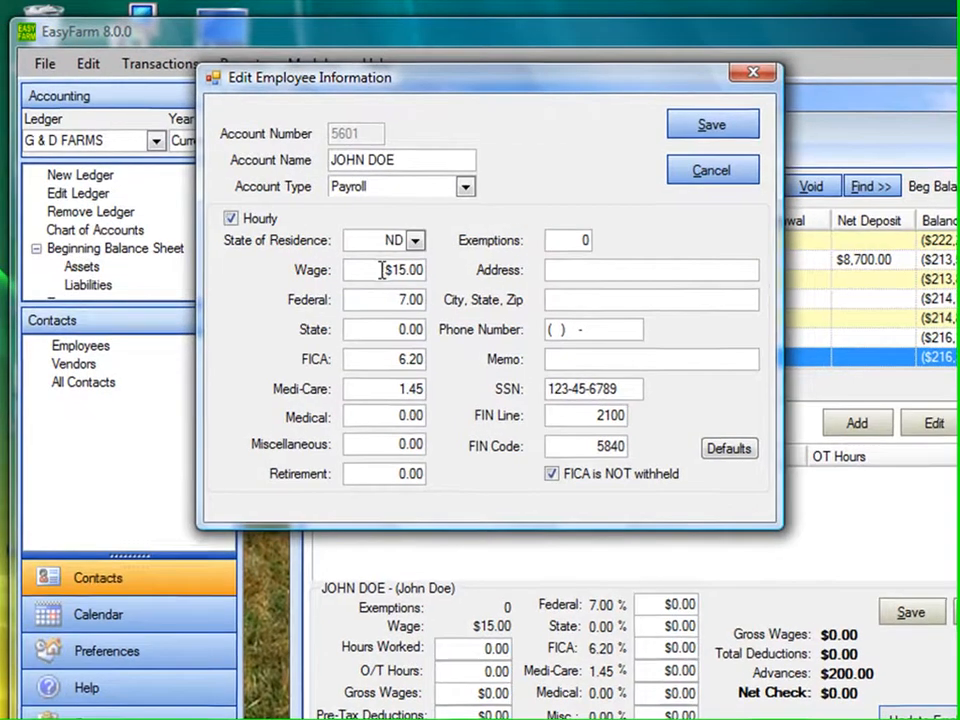
pyautogui.doubleClick(313, 225)
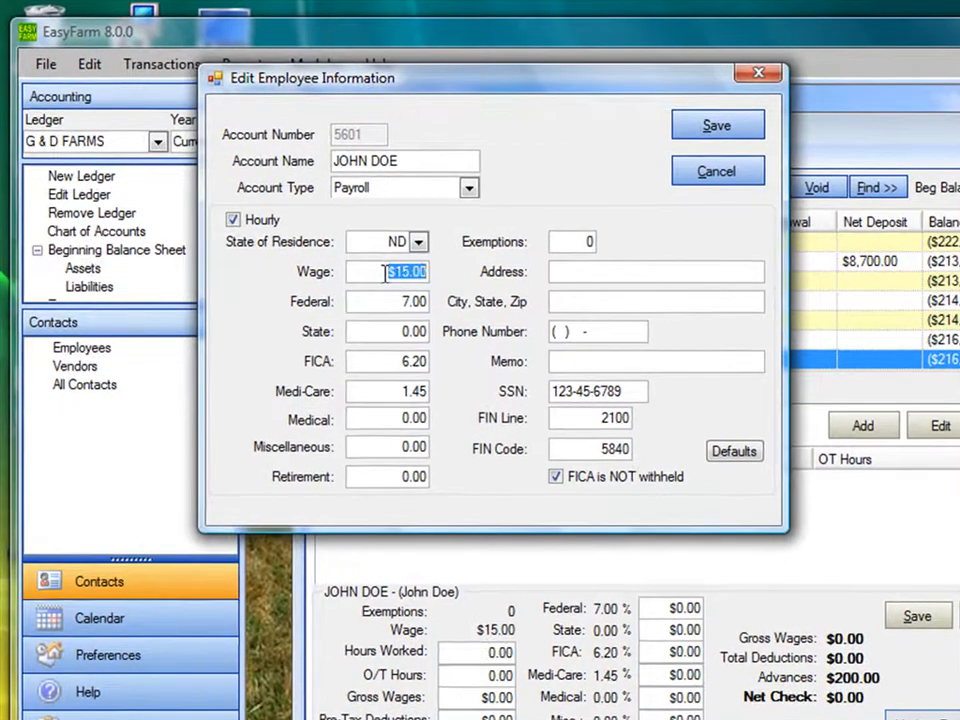
pyautogui.write('16')
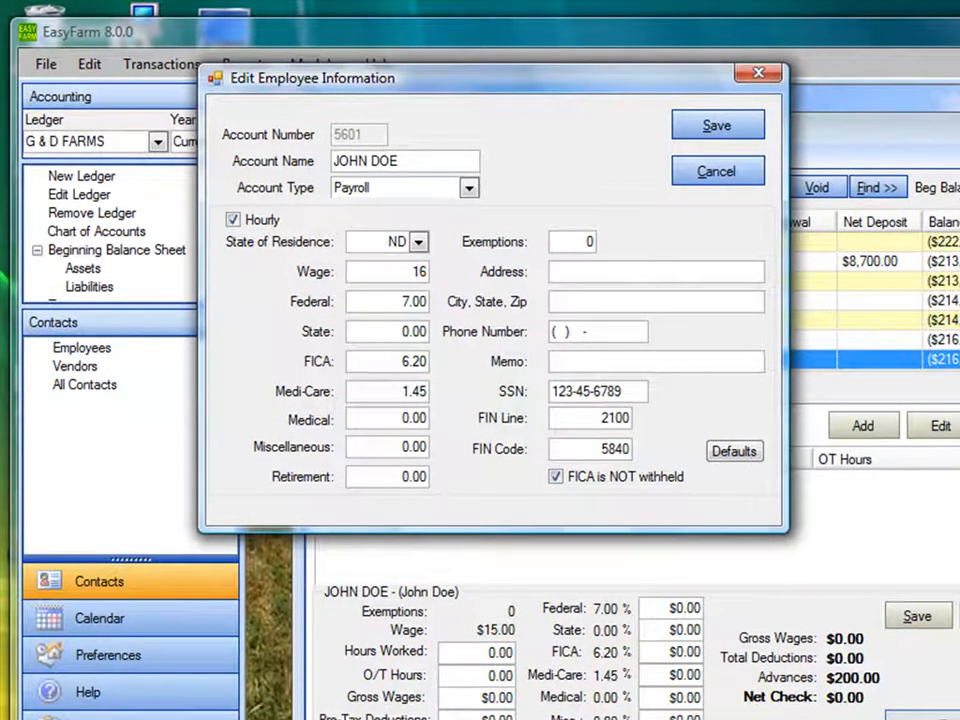
pyautogui.press('Tab')
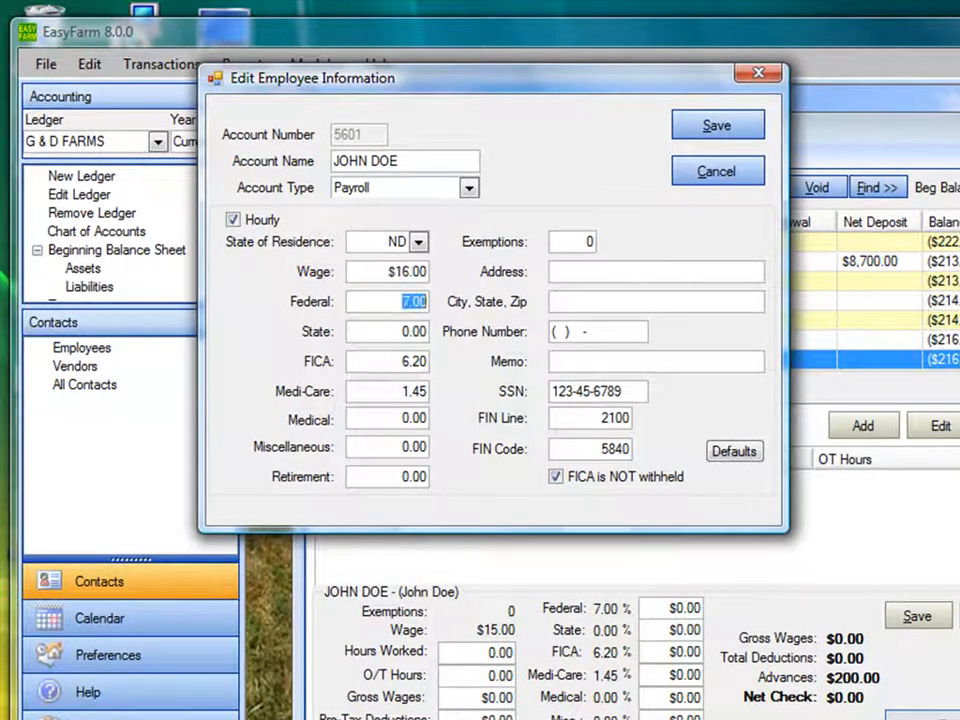
pyautogui.click(410, 360)
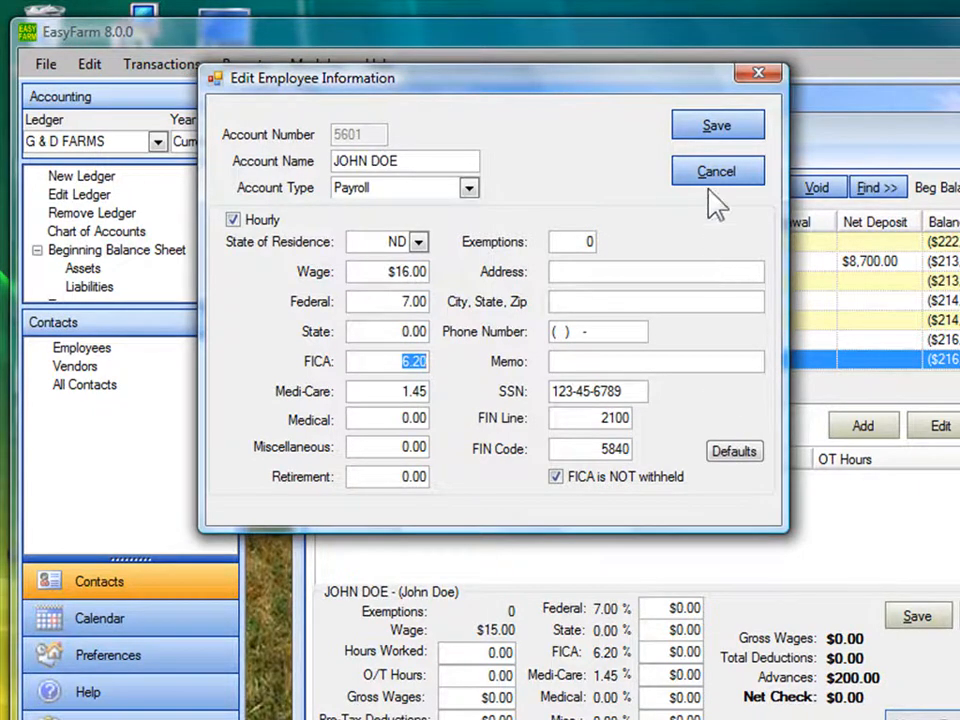
pyautogui.click(704, 150)
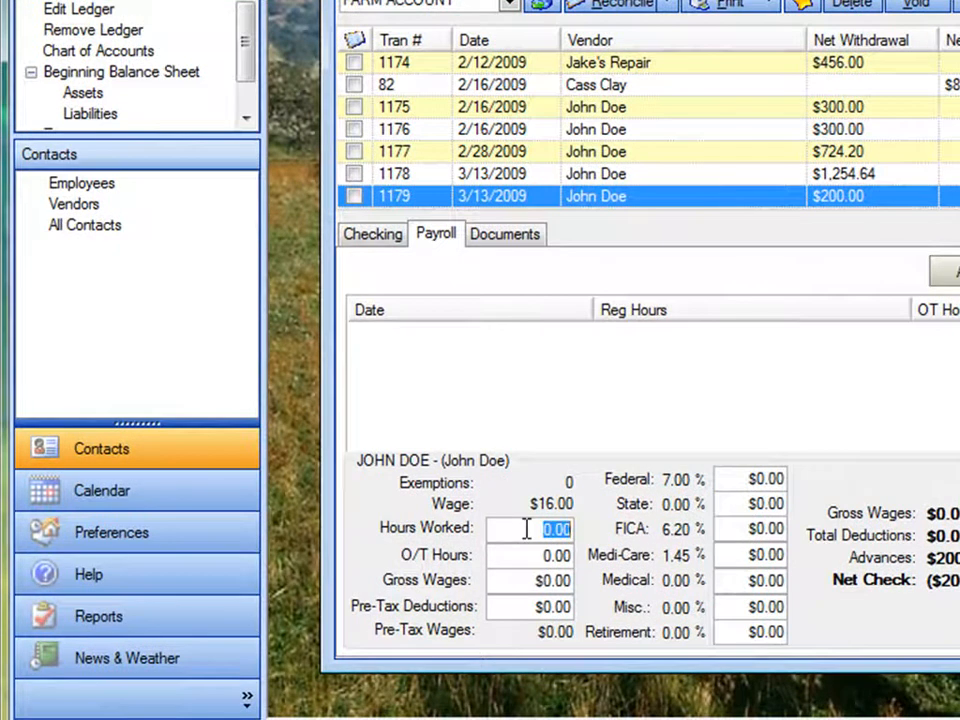
# Enter 85 regular hours and 5 overtime hours for the employee, and save the payroll entry and the check
pyautogui.write('85')
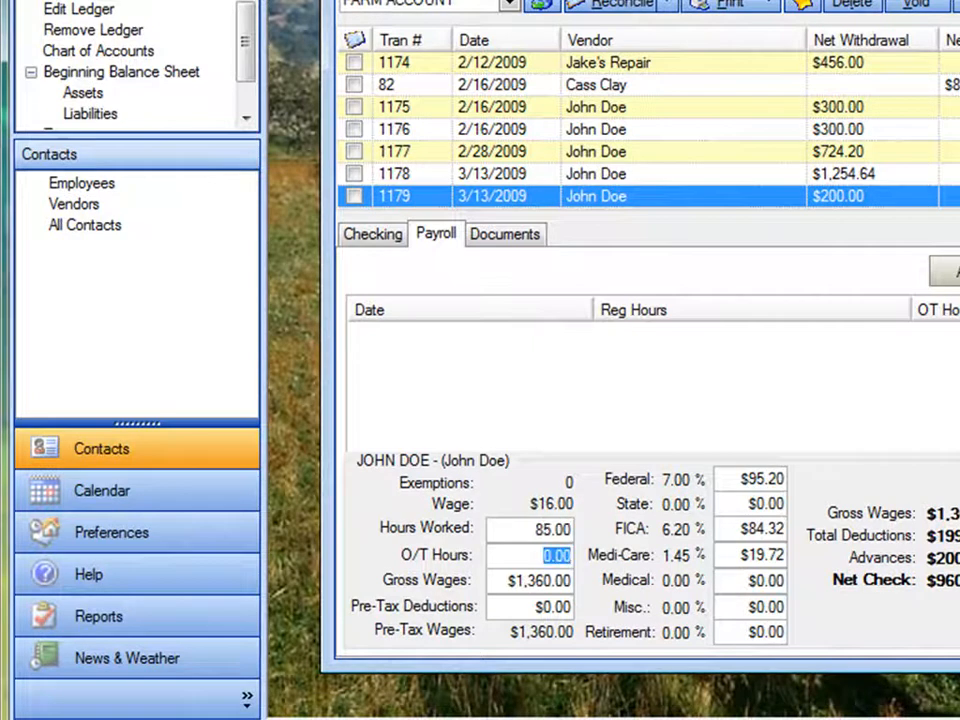
pyautogui.write('5')
pyautogui.press('Tab')
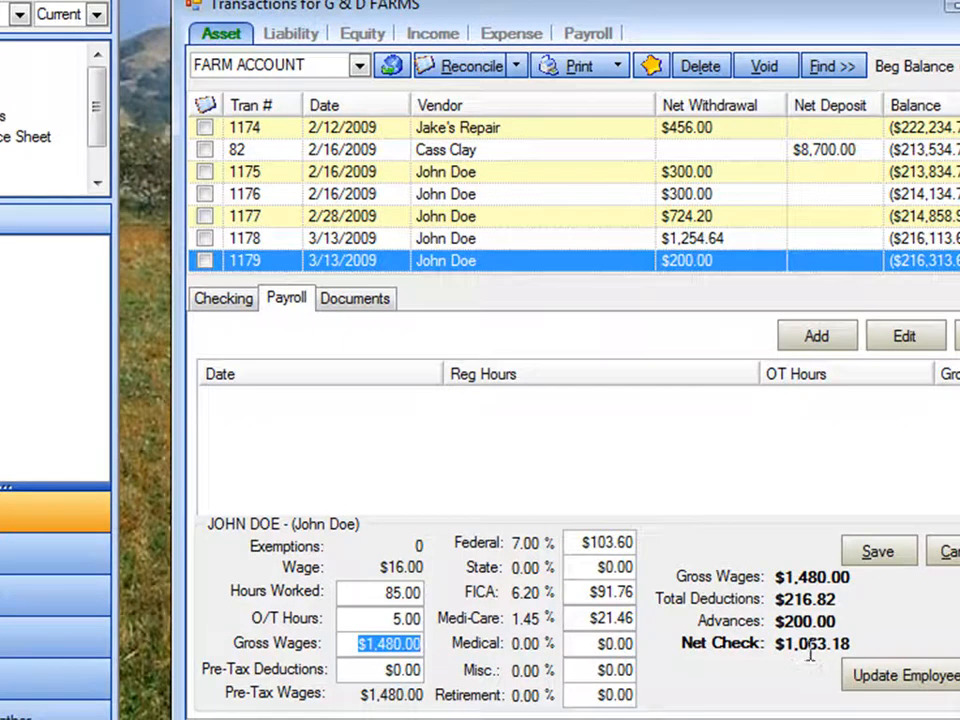
pyautogui.click(878, 553)
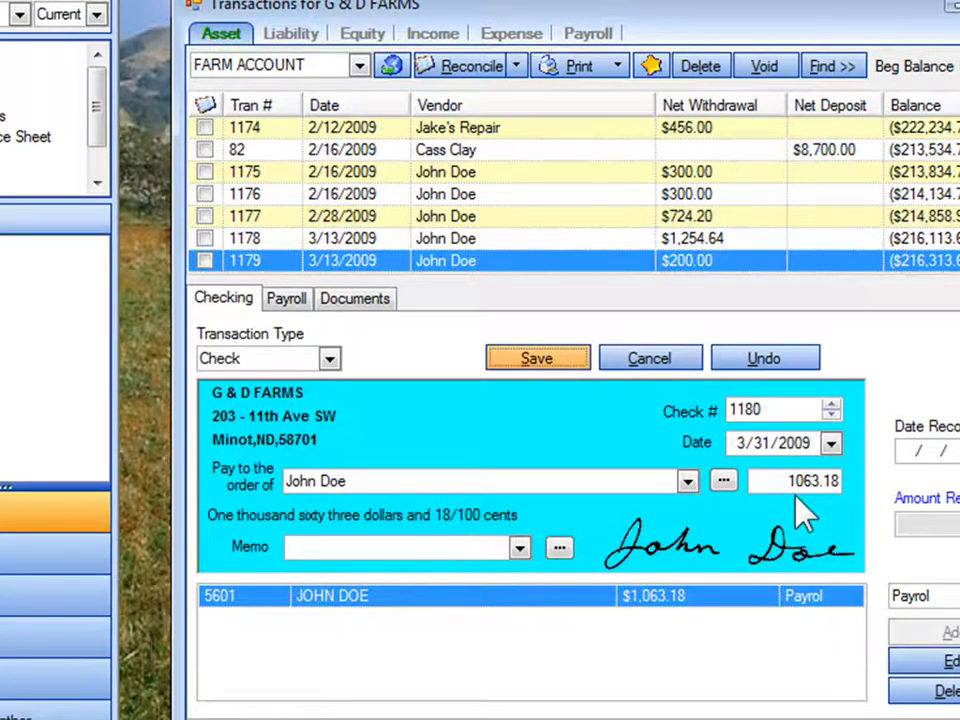
pyautogui.click(535, 362)
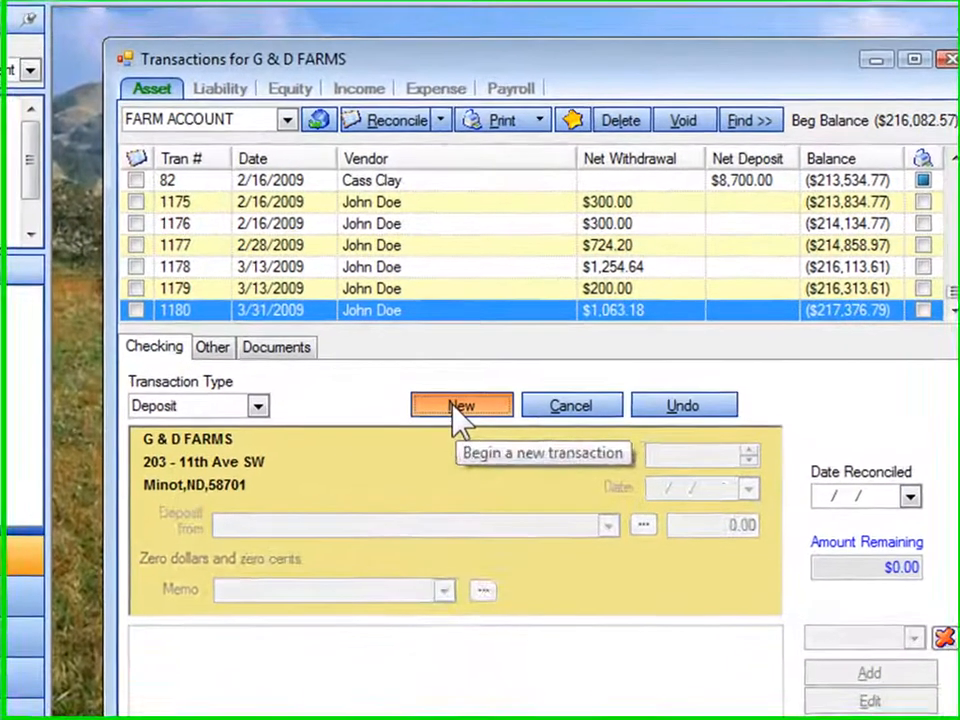
# Start a new deposit from Farm Credit Service for $75,000.00
pyautogui.click(453, 407)
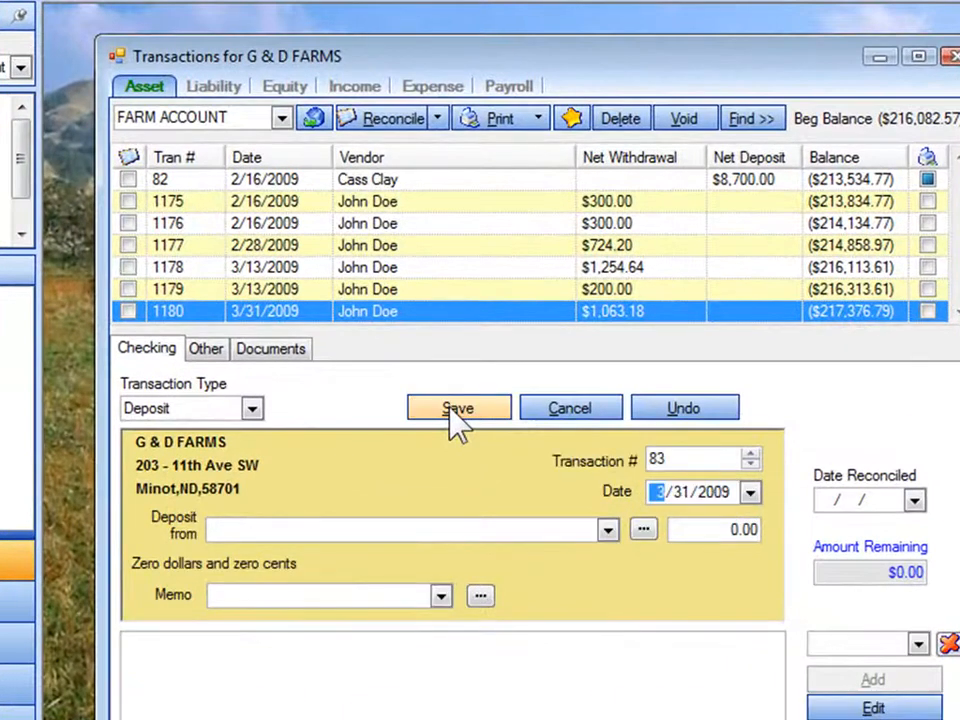
pyautogui.write('Farm Credit Service')
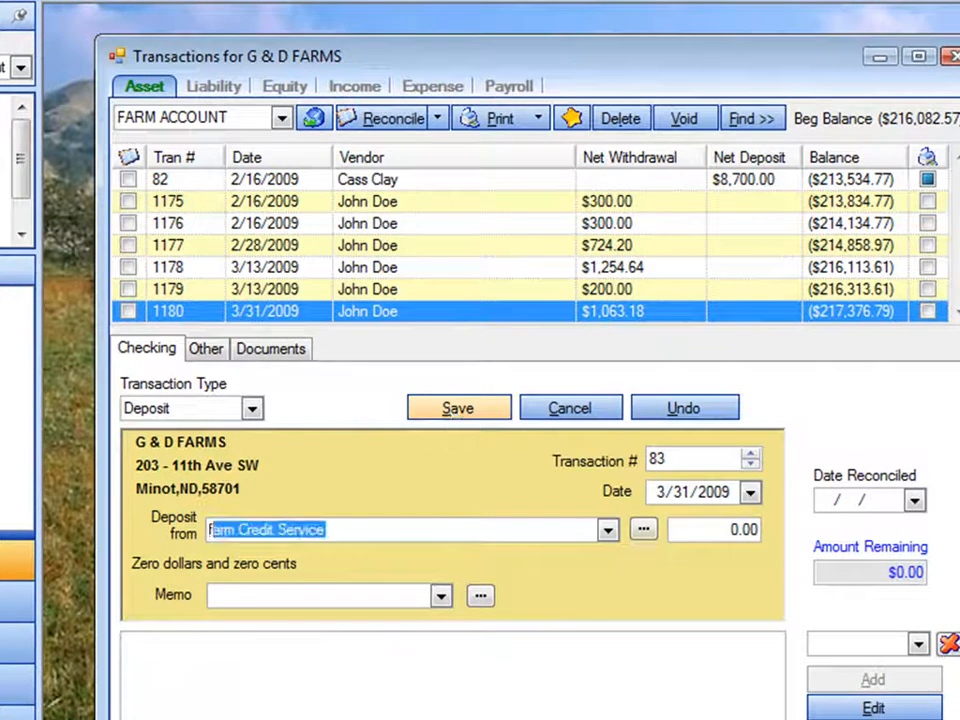
pyautogui.press('Tab')
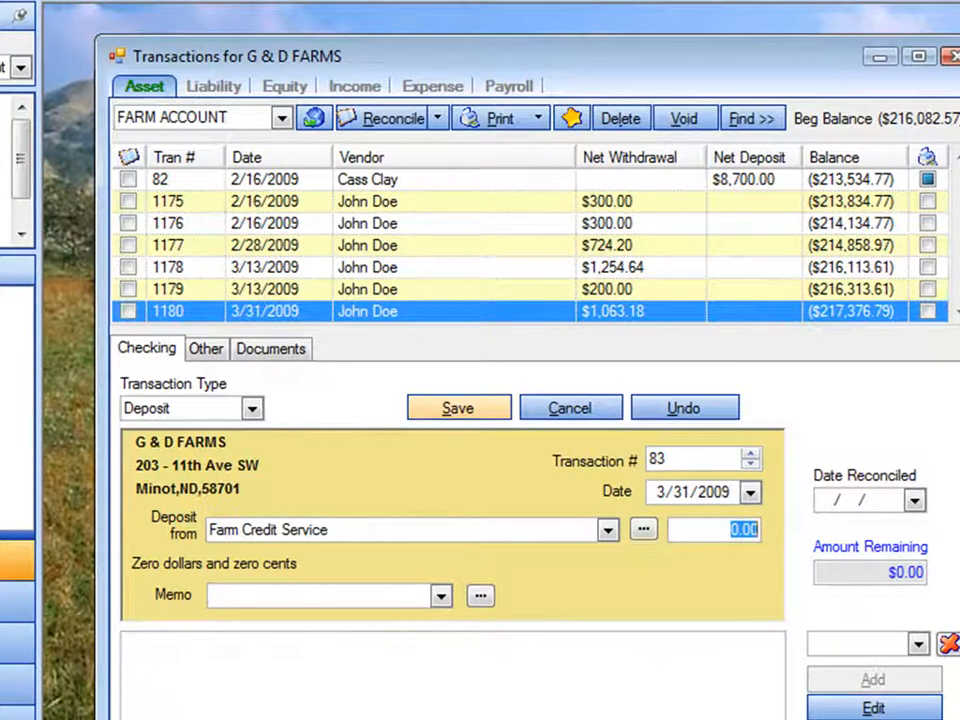
pyautogui.write('7')
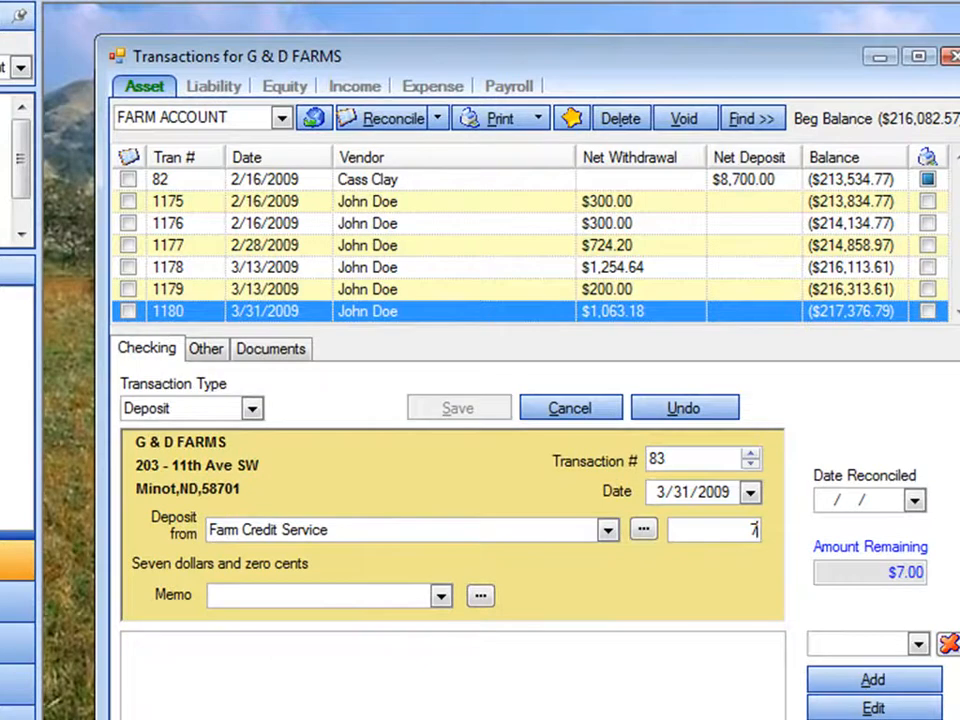
pyautogui.write('5000')
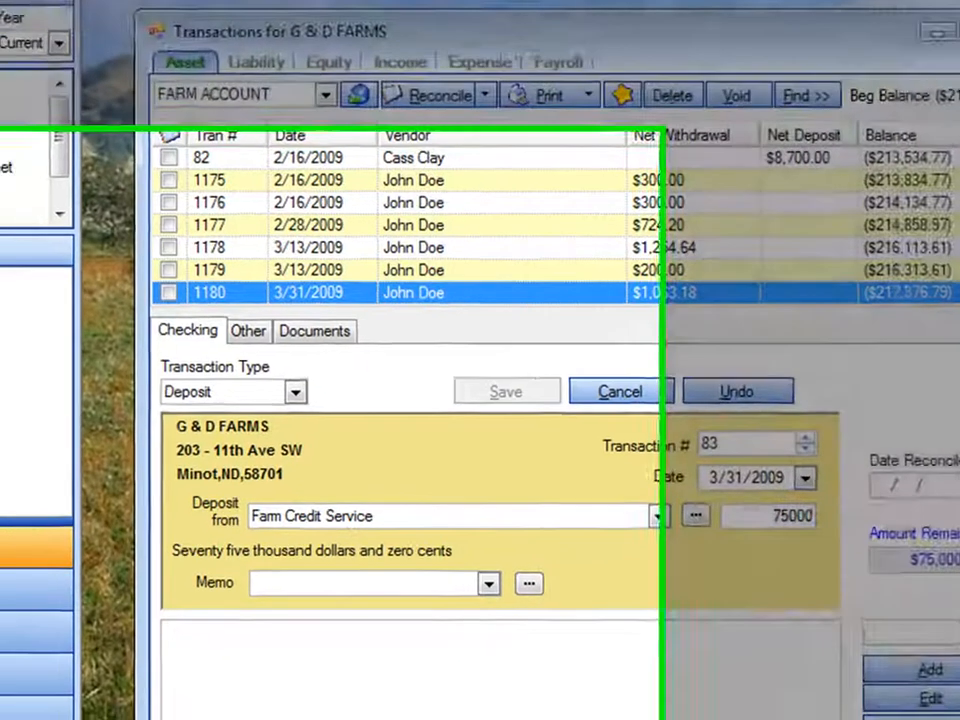
pyautogui.press('Tab')
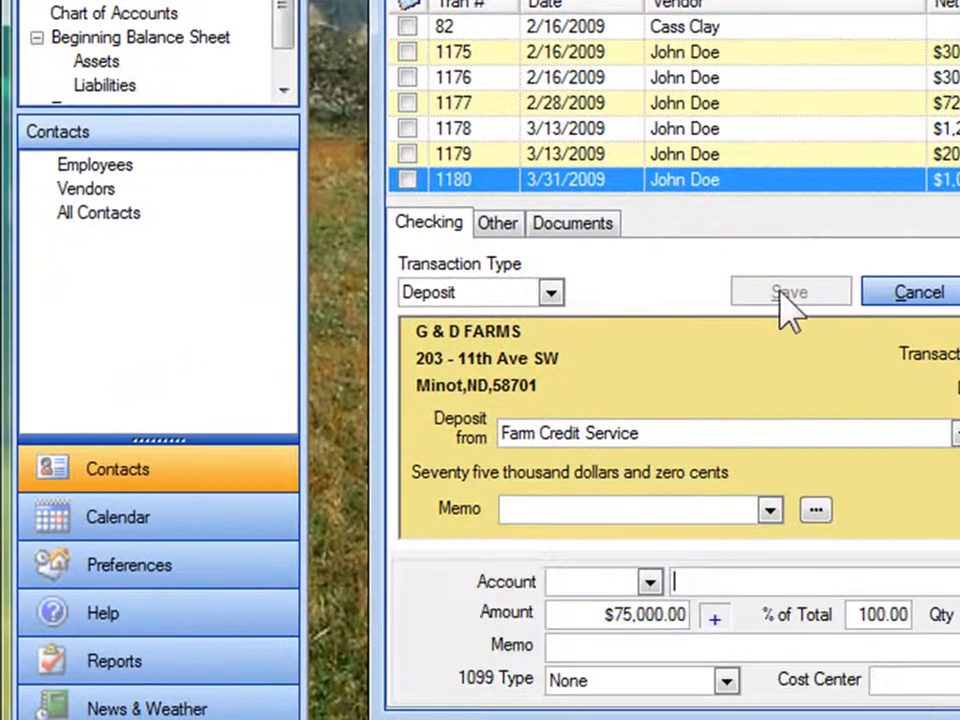
# Assign the full $75,000.00 deposit to the BORROWED MONEY account and save the line
pyautogui.write('boRROWED MONEY')
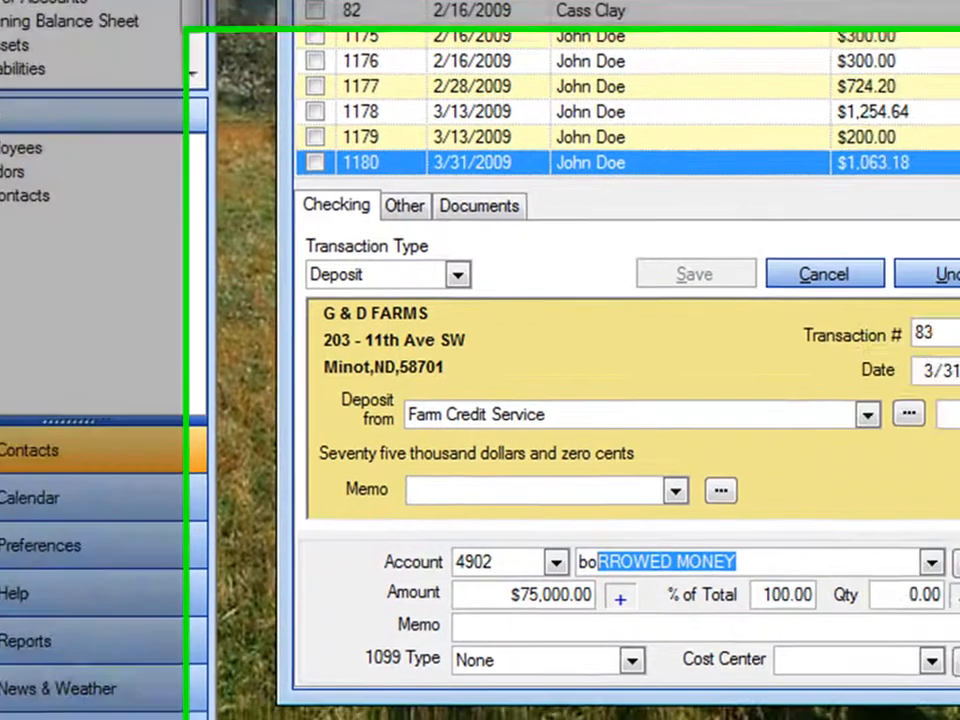
pyautogui.press('Tab')
pyautogui.press('Tab')
pyautogui.press('Tab')
pyautogui.press('Tab')
pyautogui.press('Tab')
pyautogui.press('Tab')
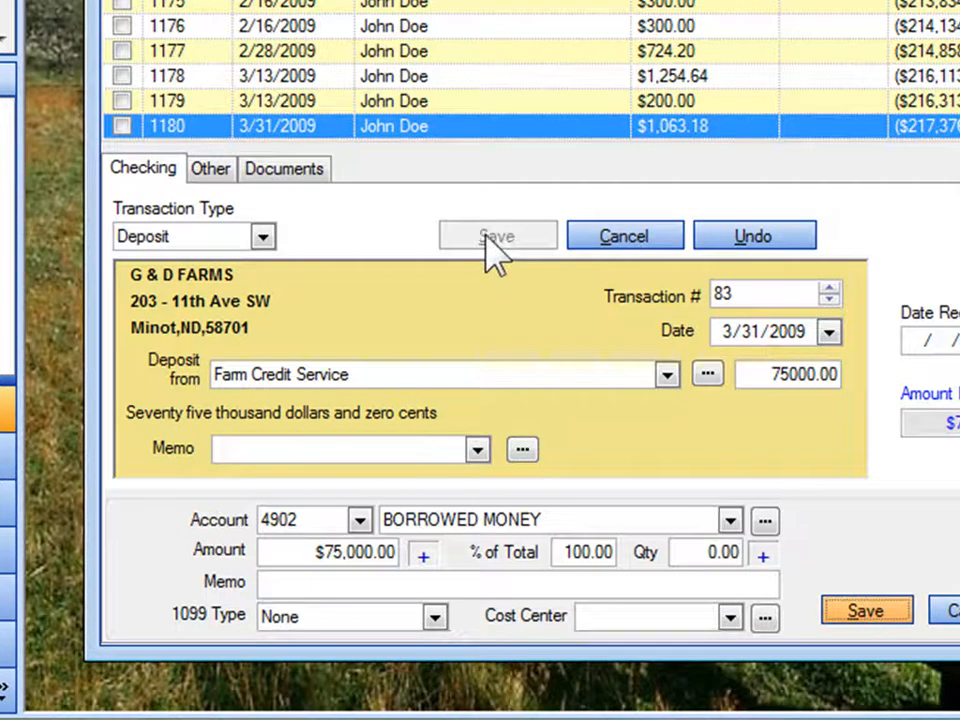
pyautogui.click(860, 618)
# Assign the borrowed money to the OPERATING LOAN liability account and save the liability entry
pyautogui.click(432, 527)
pyautogui.write('opERATING LOAN')
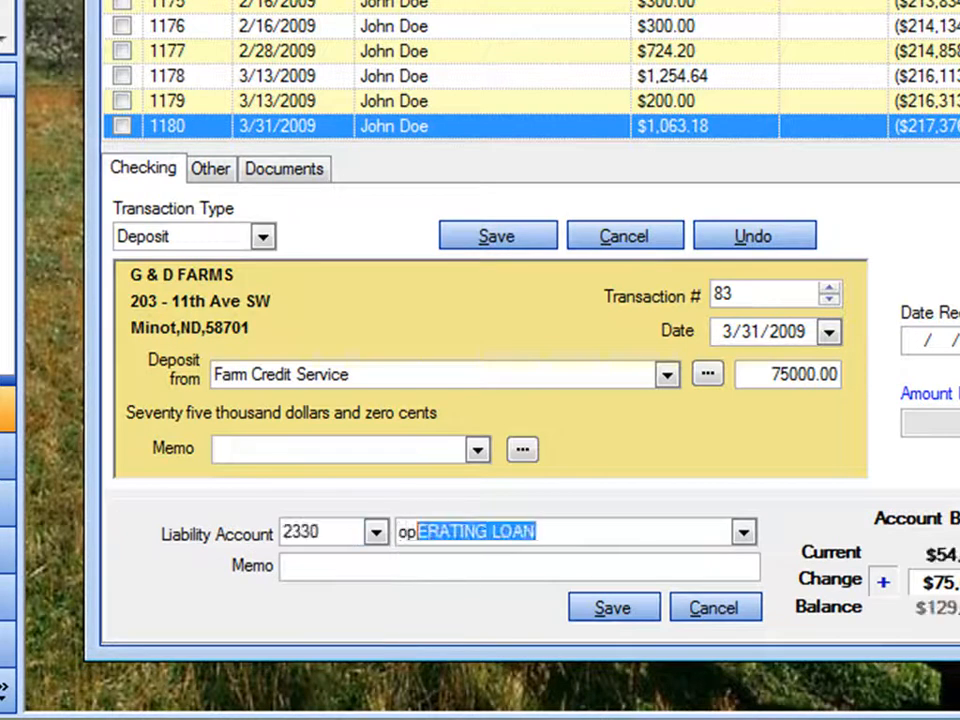
pyautogui.click(607, 612)
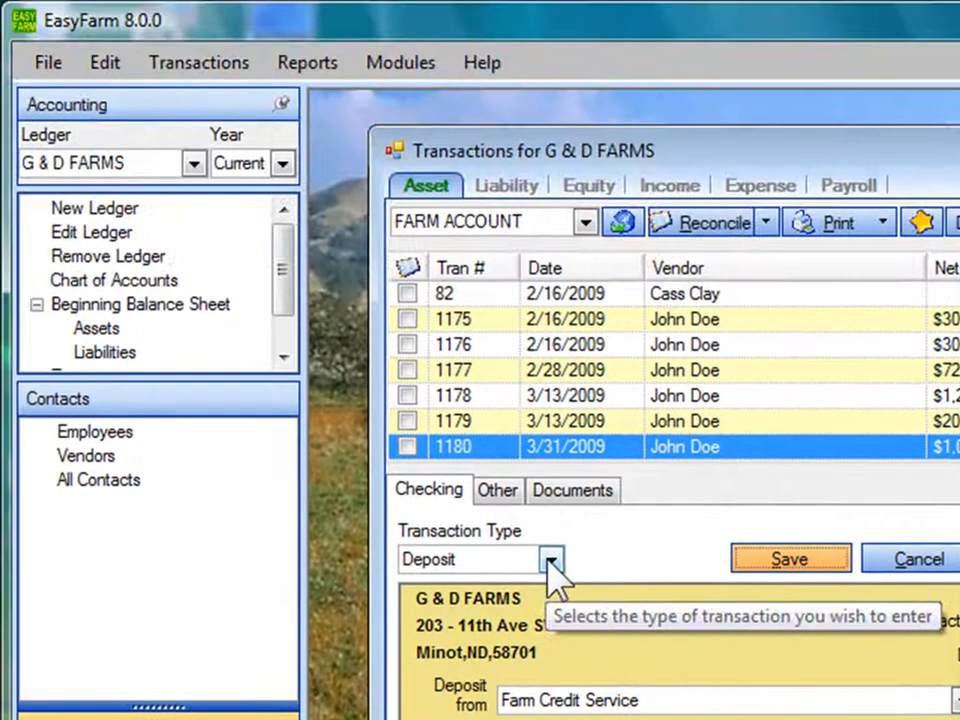
# Start a new check in the farm account and date it 4/15/2009
pyautogui.click(552, 562)
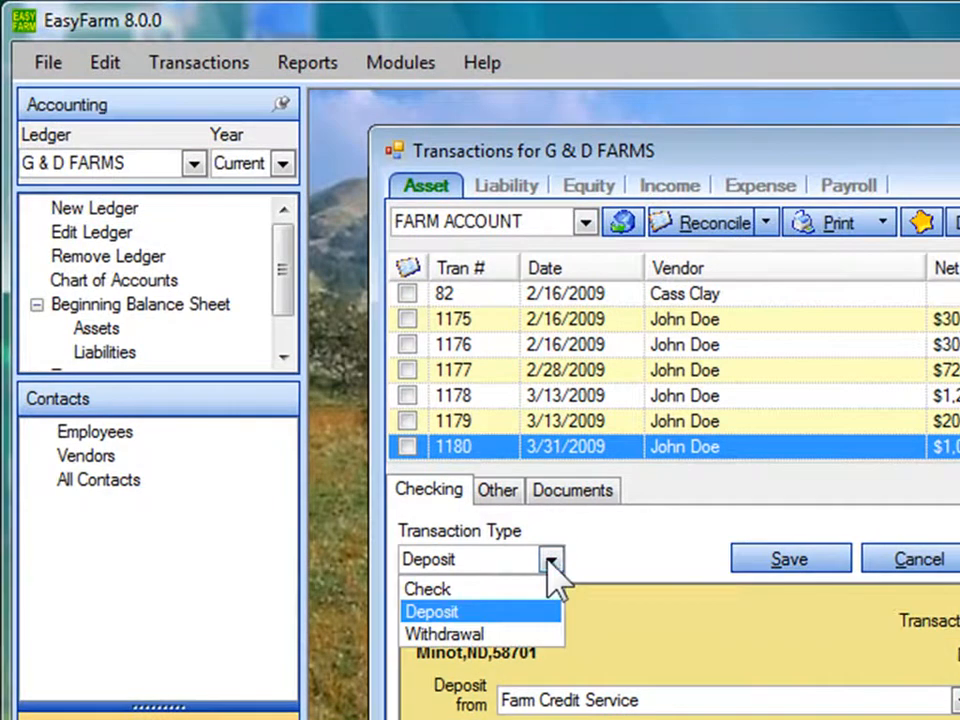
pyautogui.click(435, 591)
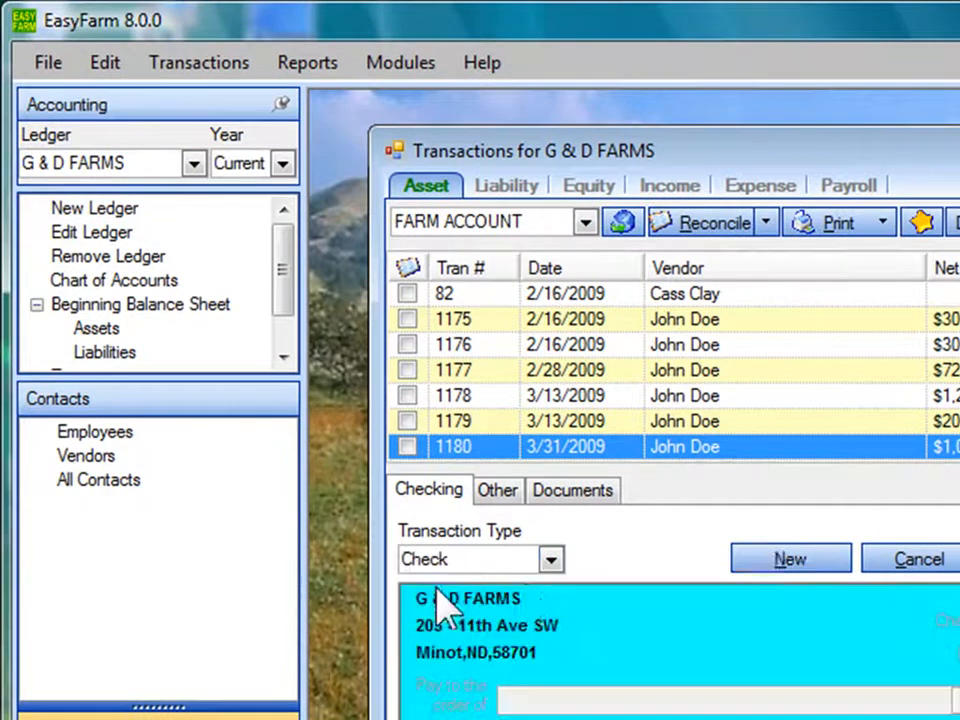
pyautogui.click(790, 560)
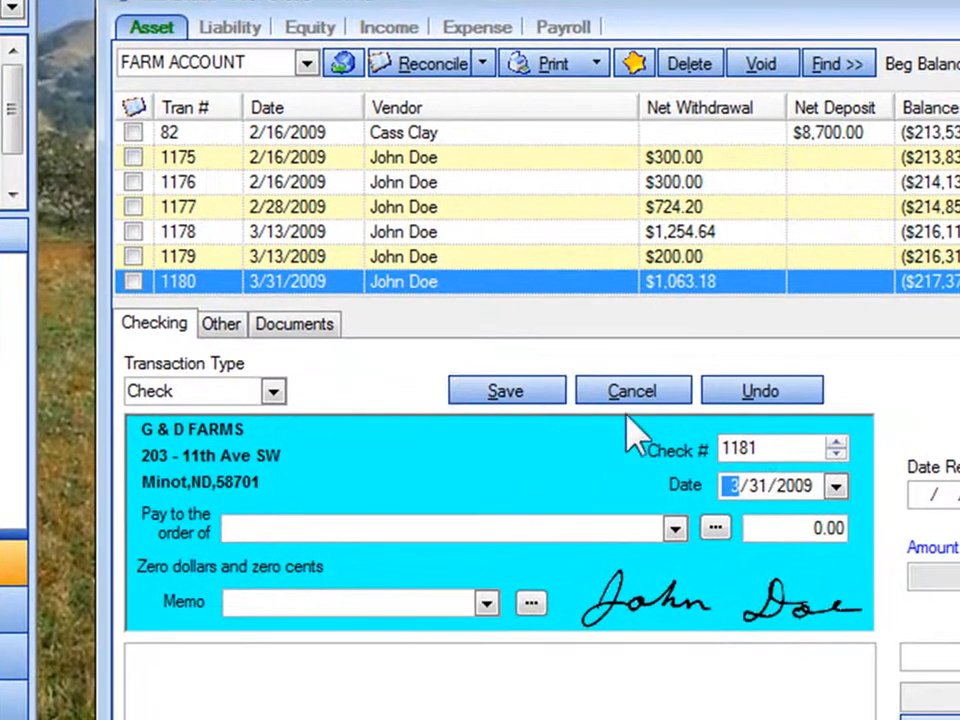
pyautogui.click(836, 487)
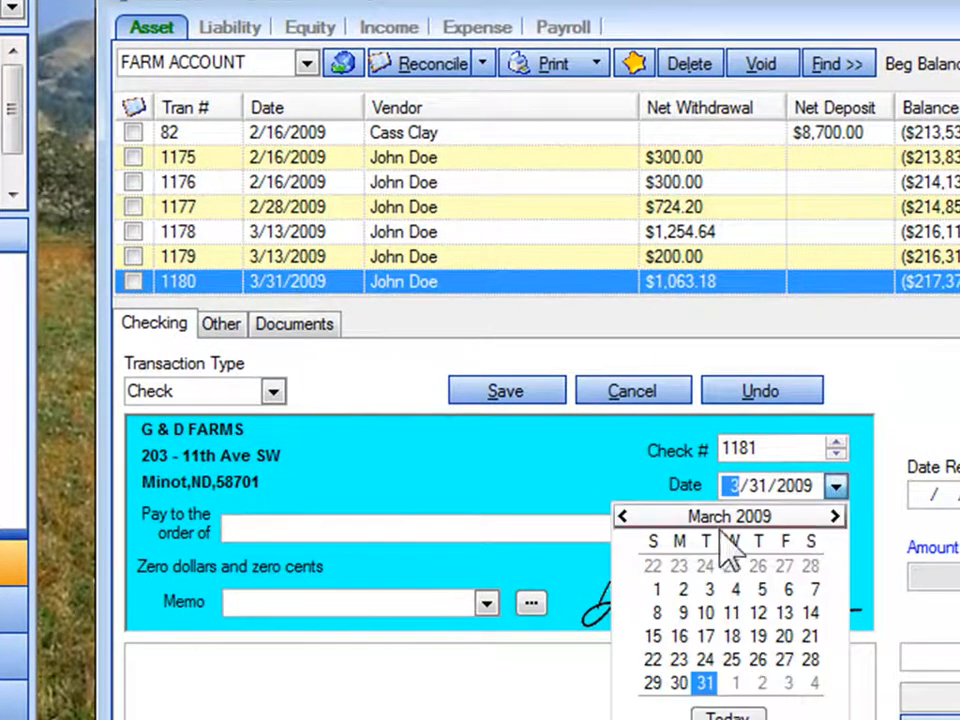
pyautogui.click(622, 516)
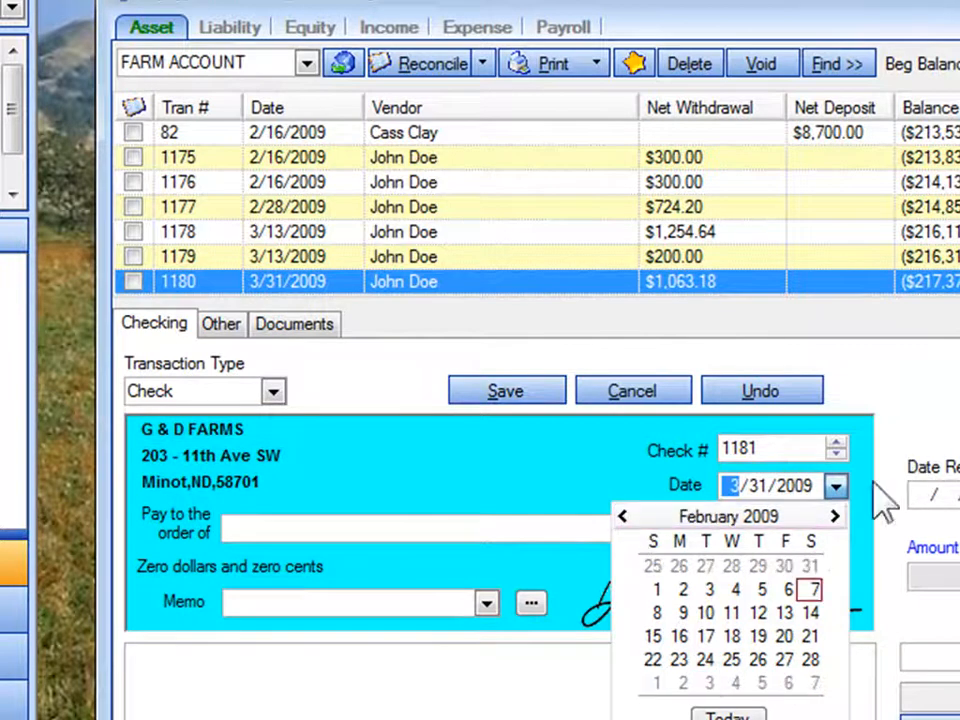
pyautogui.click(836, 517)
pyautogui.click(838, 517)
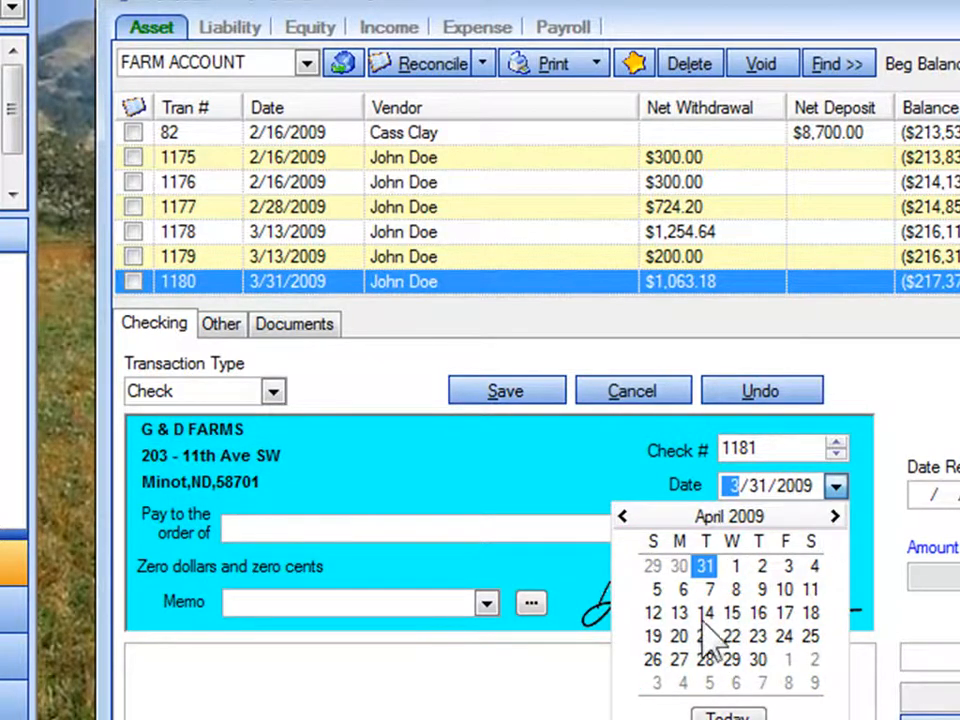
pyautogui.click(733, 610)
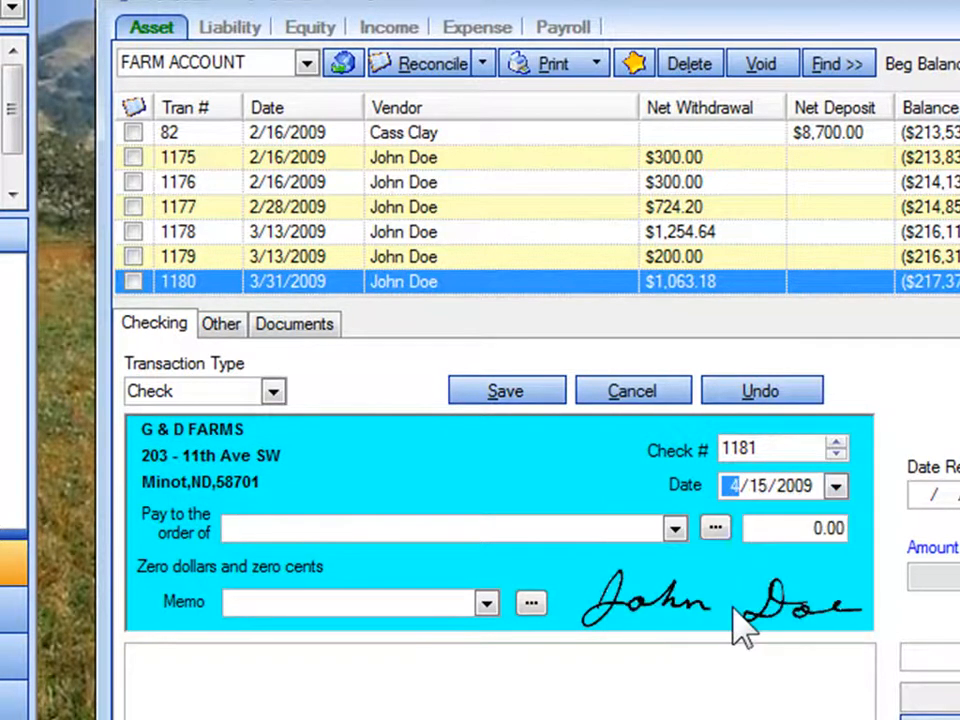
# Make the check payable to Farm Credit Service for $10,000.00
pyautogui.click(310, 527)
pyautogui.write('farm Credit Service')
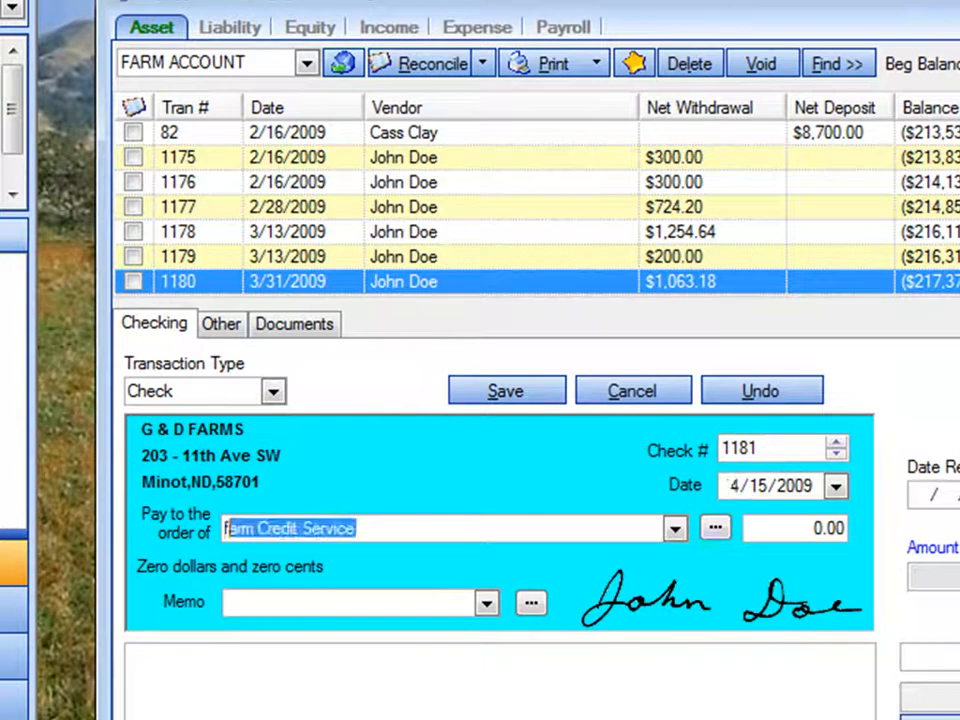
pyautogui.press('Tab')
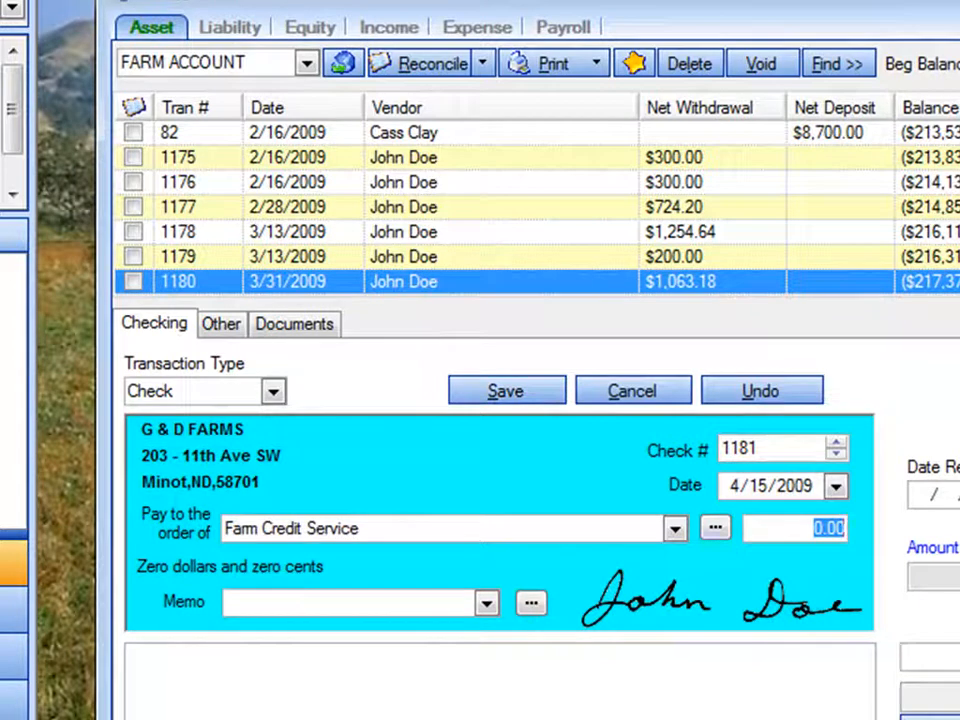
pyautogui.write('1000')
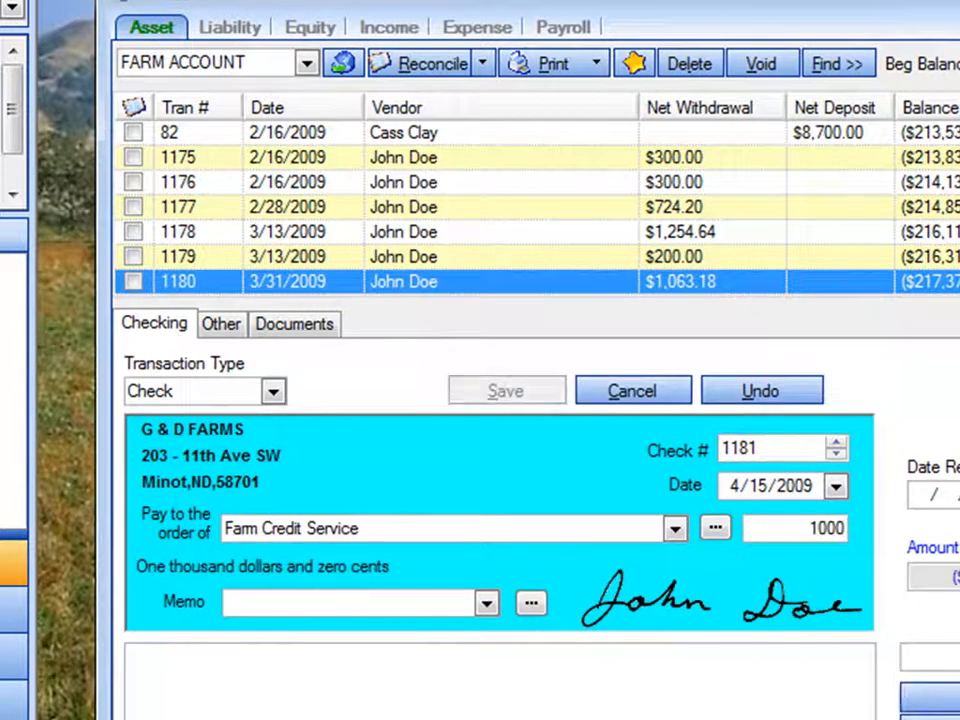
pyautogui.write('0')
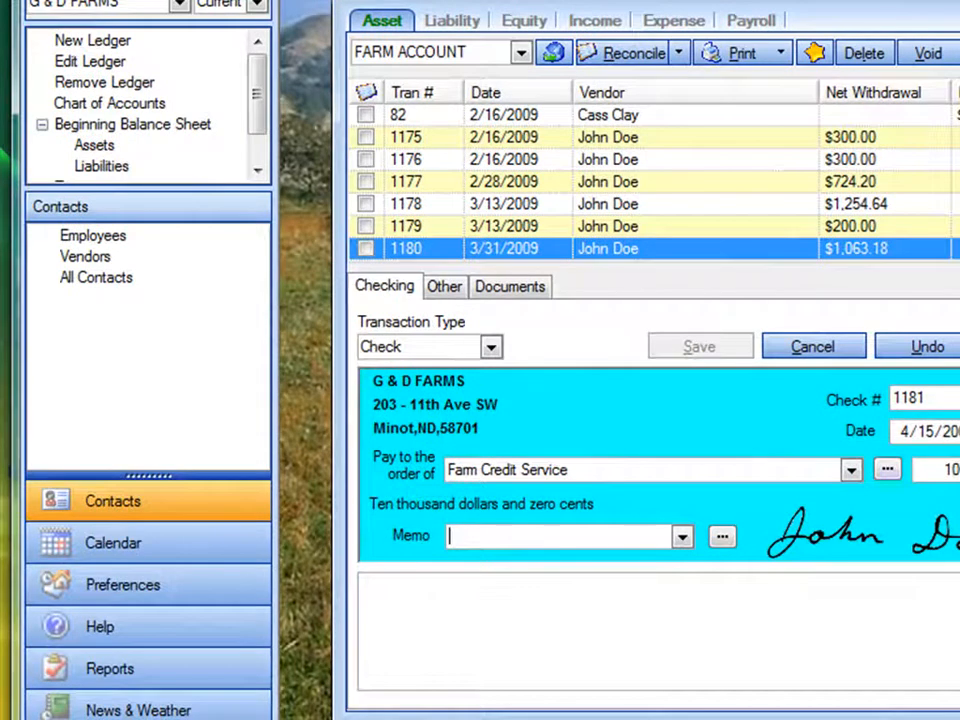
# Assign $8,000.00 of the check to the PRINCIPAL PAYMENTS account and save the line
pyautogui.press('Tab')
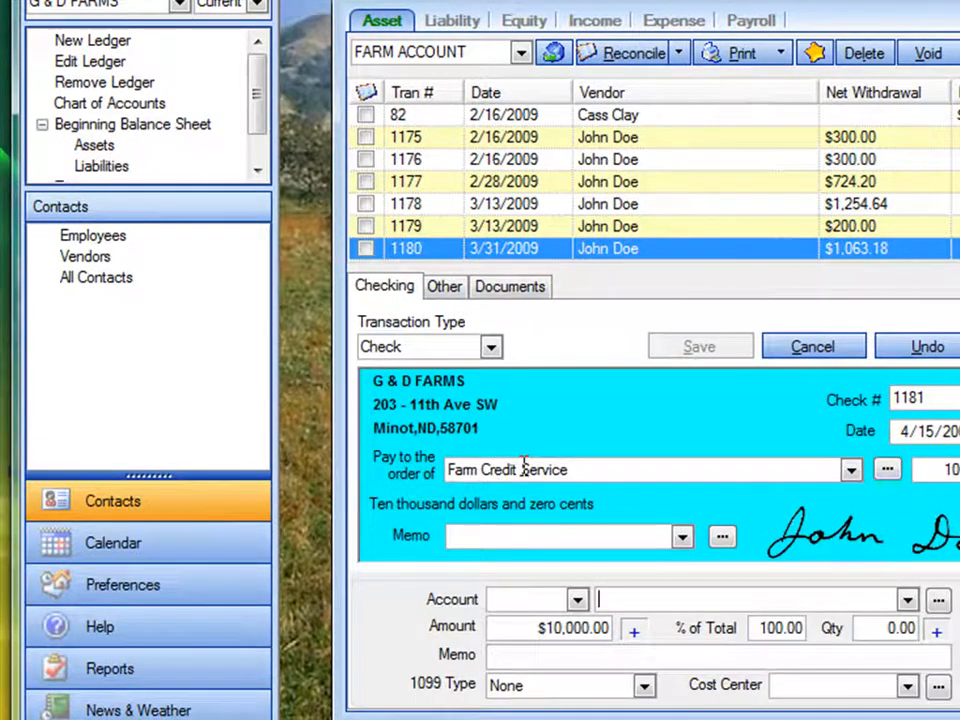
pyautogui.press('Tab')
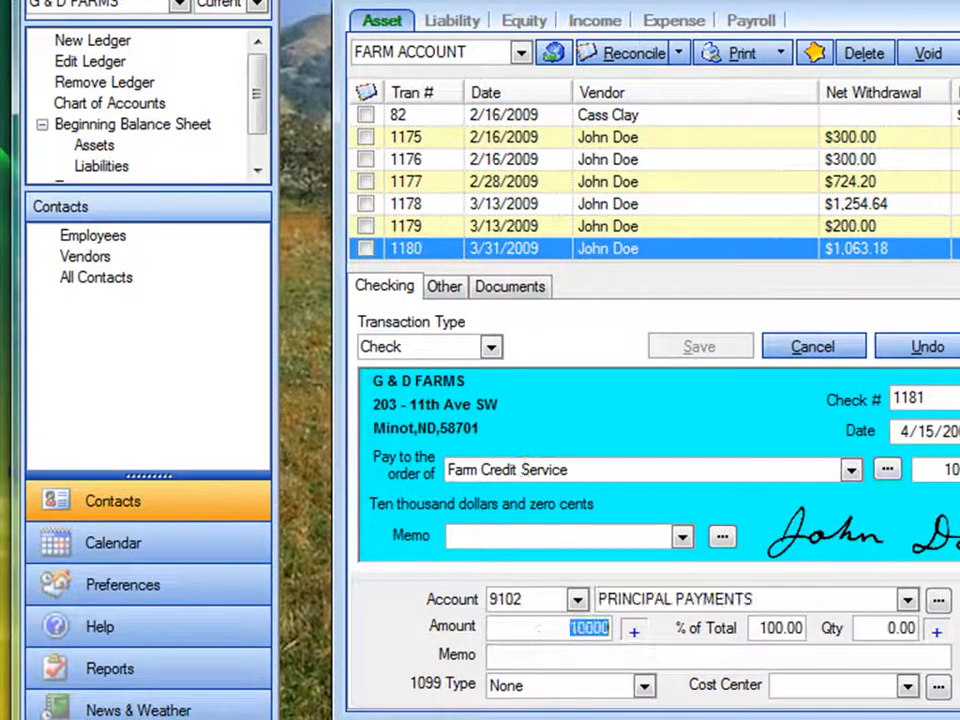
pyautogui.write('8')
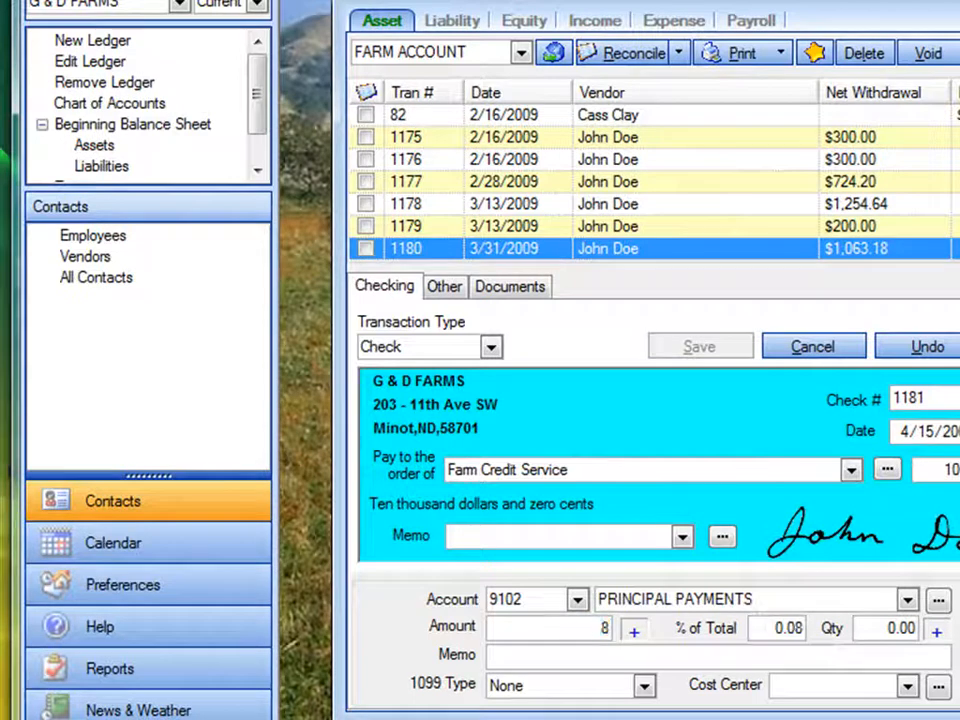
pyautogui.press('Tab')
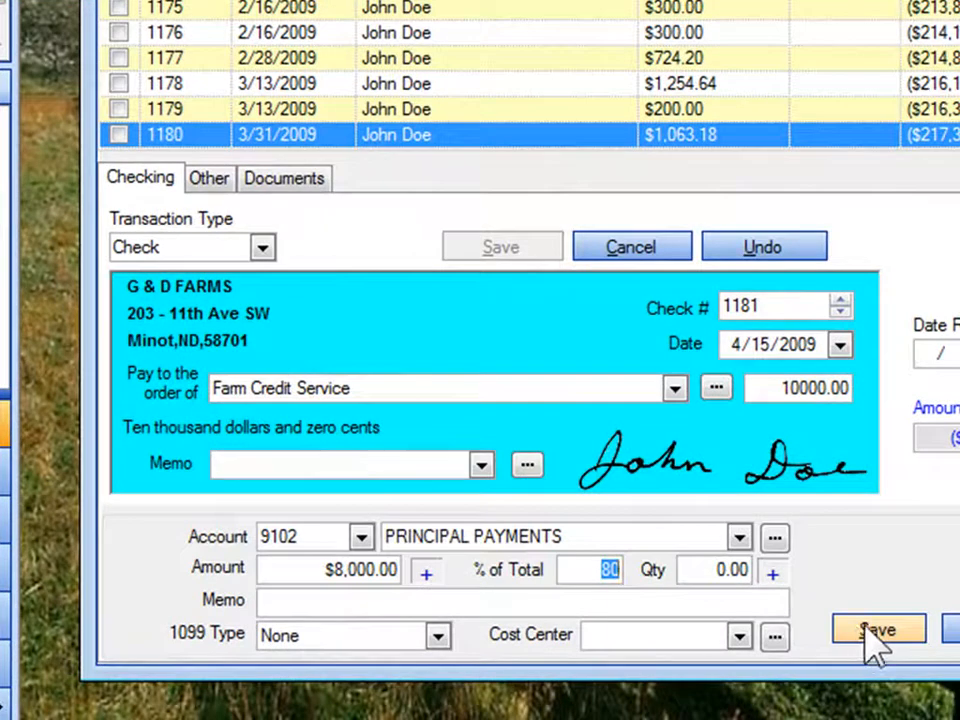
pyautogui.click(876, 630)
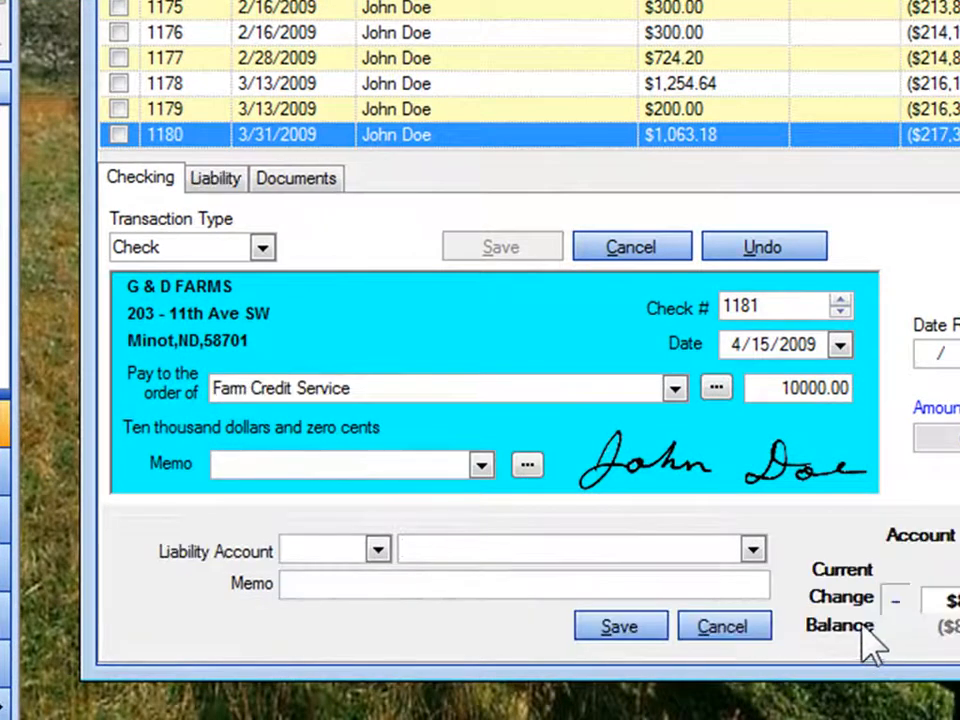
# Apply the $8,000.00 principal payment to the OPERATING LOAN liability account and save the liability entry
pyautogui.write('opERATING LOAN')
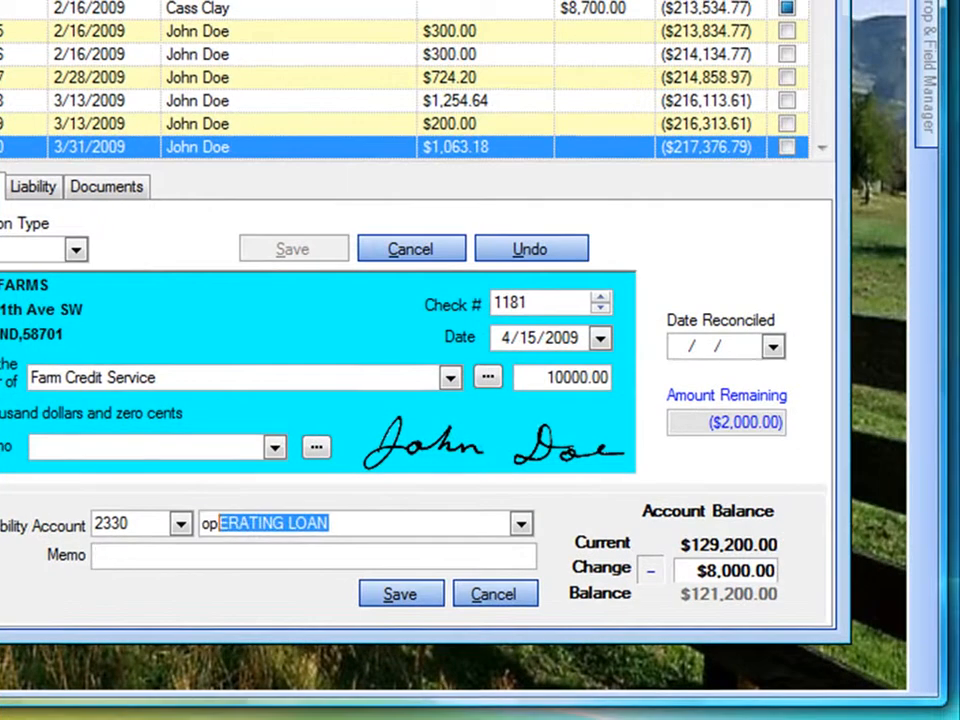
pyautogui.press('Tab')
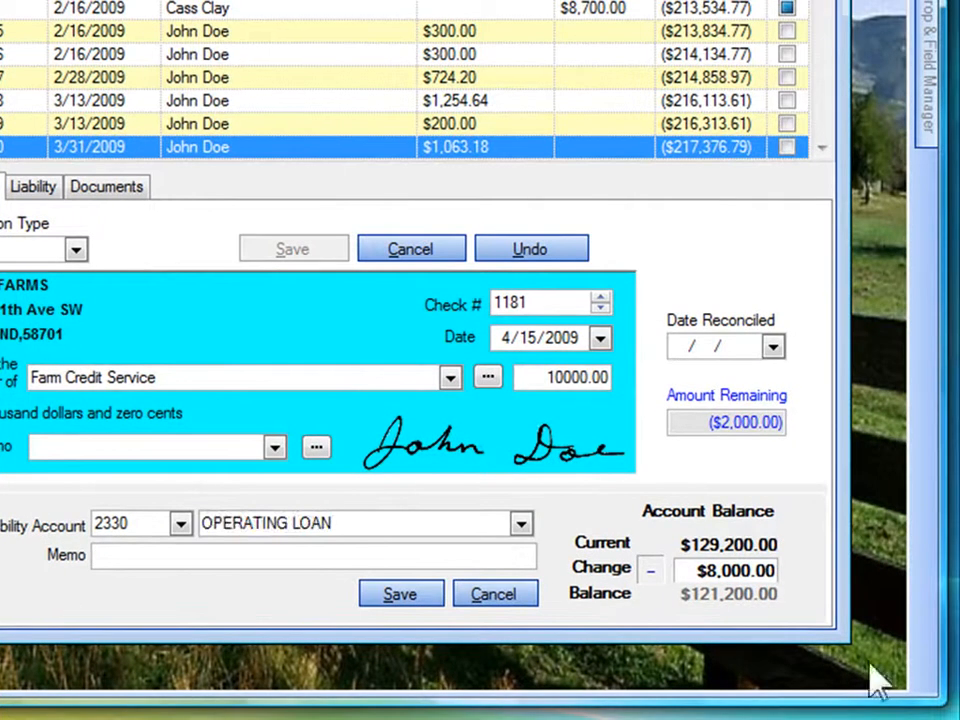
pyautogui.click(707, 570)
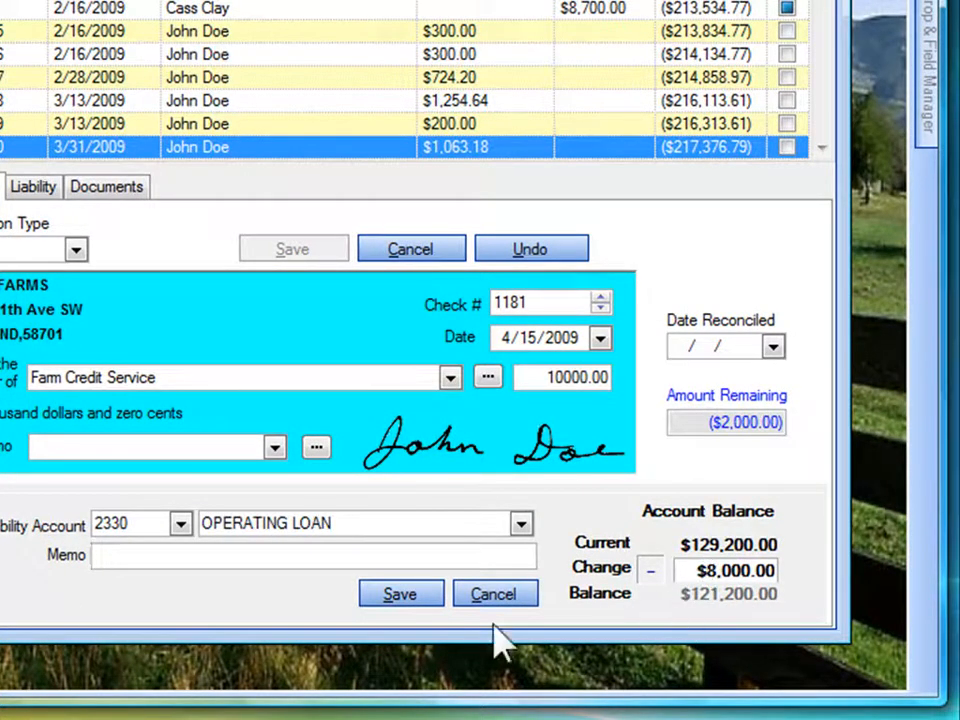
pyautogui.click(419, 597)
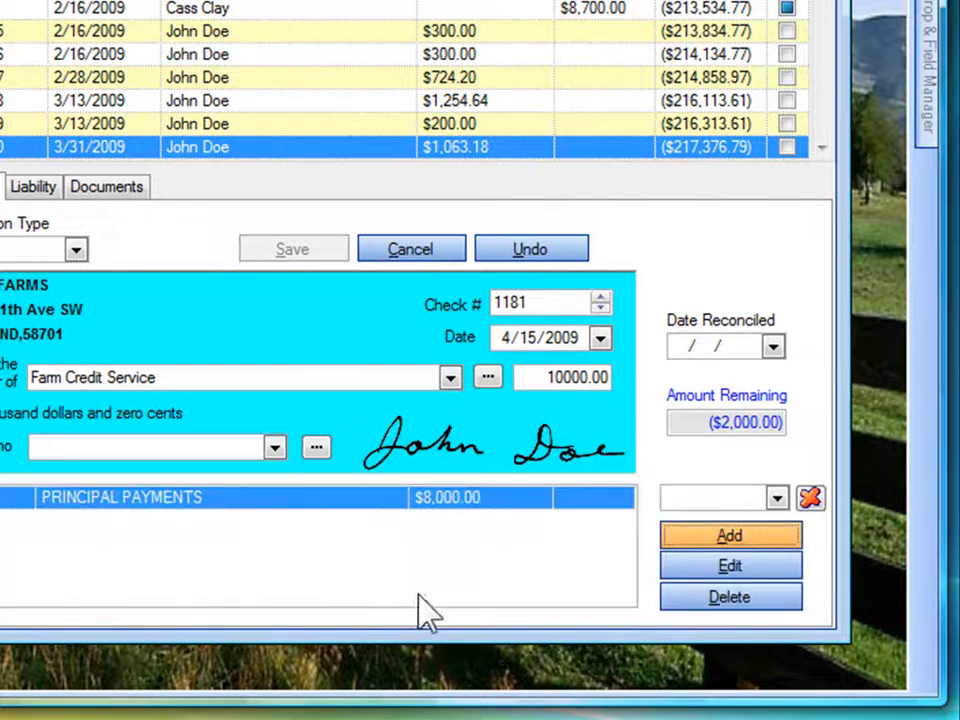
# Add a line assigning the remaining $2,000.00 to the INTEREST PAID account and save it
pyautogui.click(710, 540)
pyautogui.write('inTEREST PAID')
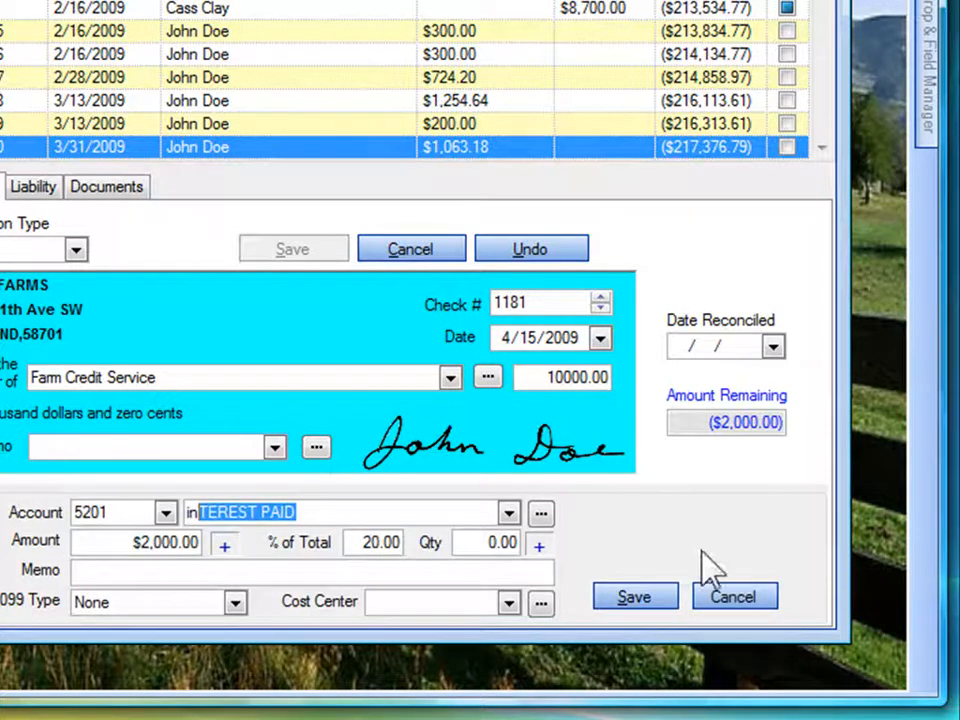
pyautogui.press('Tab')
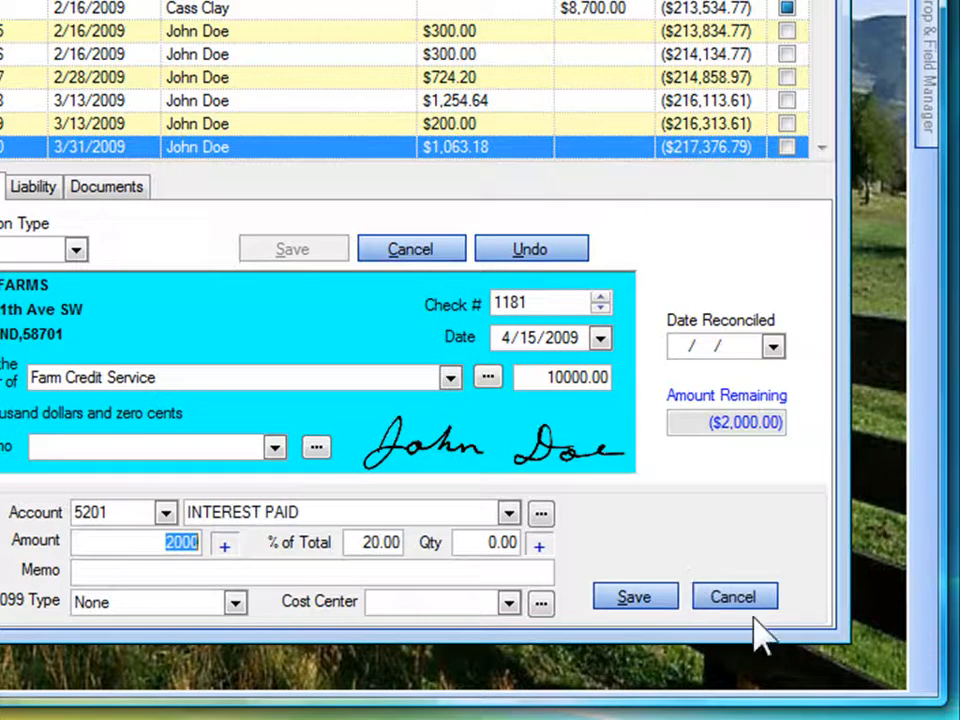
pyautogui.click(628, 602)
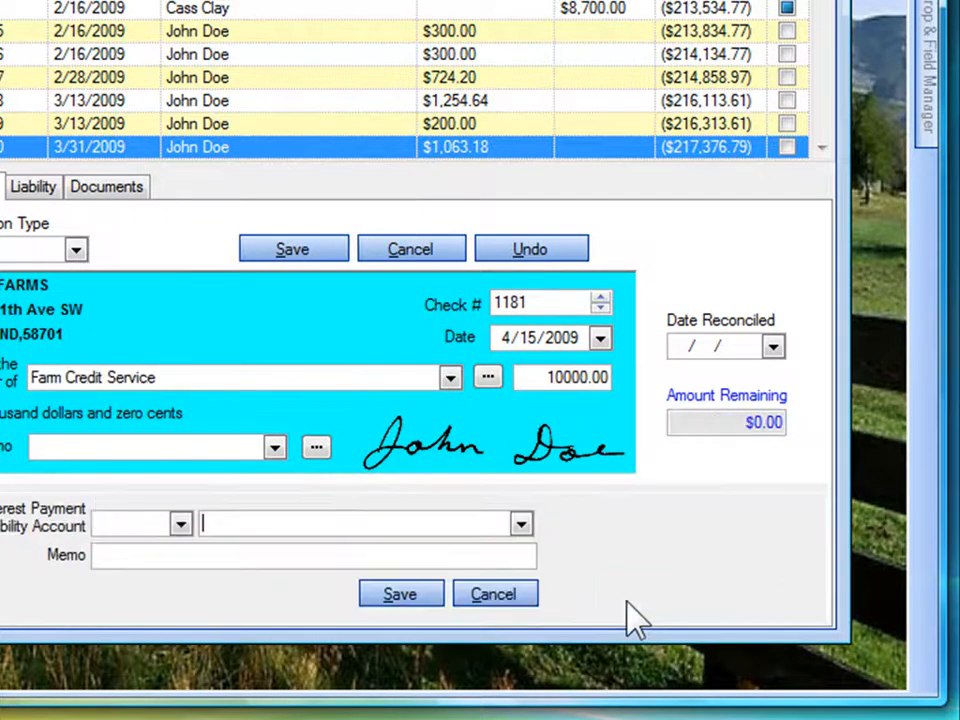
# Apply the interest payment to the OPERATING LOAN liability account, and save the entry and the check
pyautogui.click(372, 519)
pyautogui.write('opERATING LOAN')
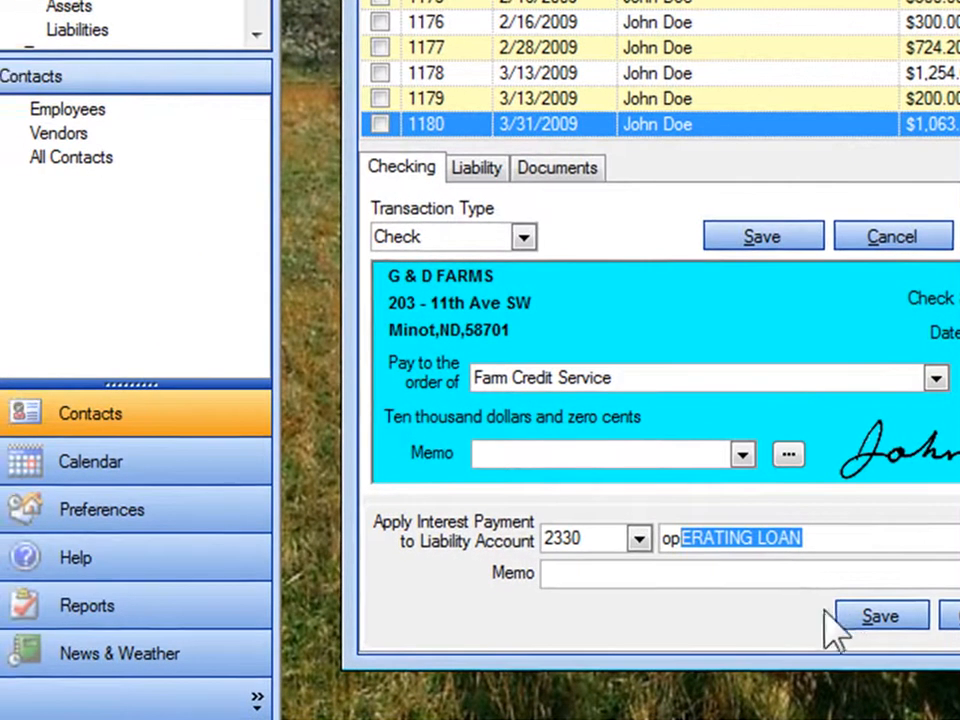
pyautogui.click(868, 620)
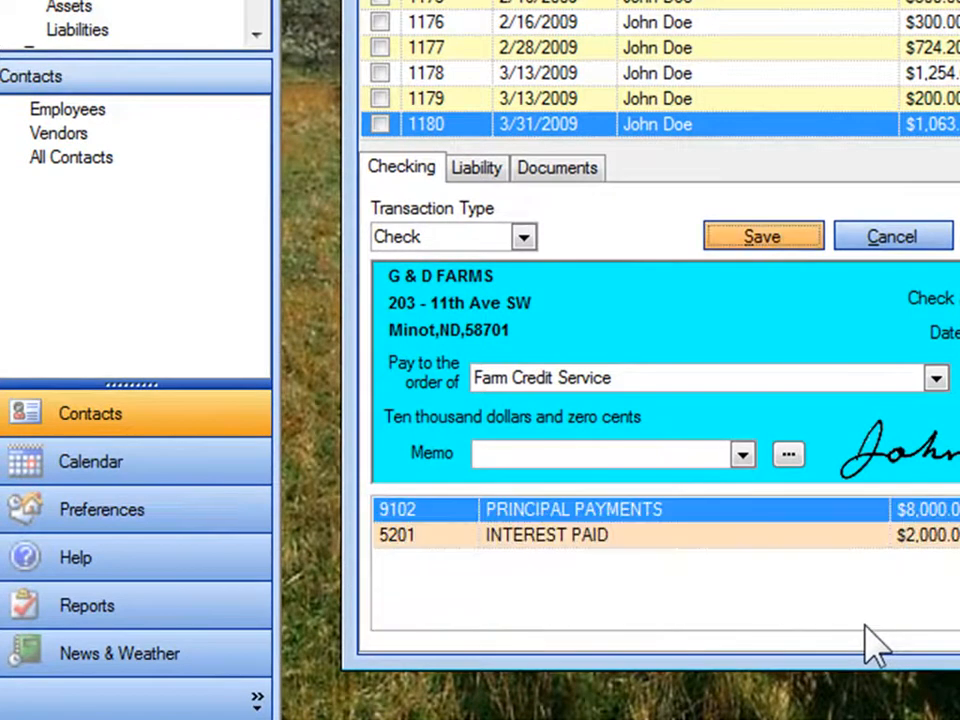
pyautogui.click(747, 237)
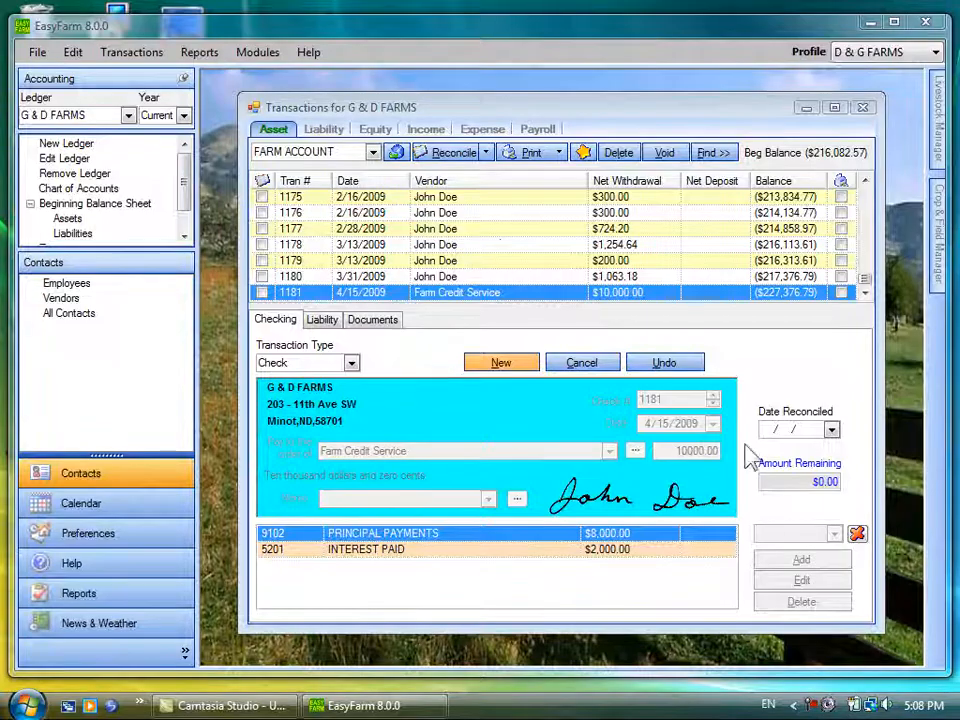
# Set up a report by account for the Expense account type with all expense accounts selected
pyautogui.click(201, 55)
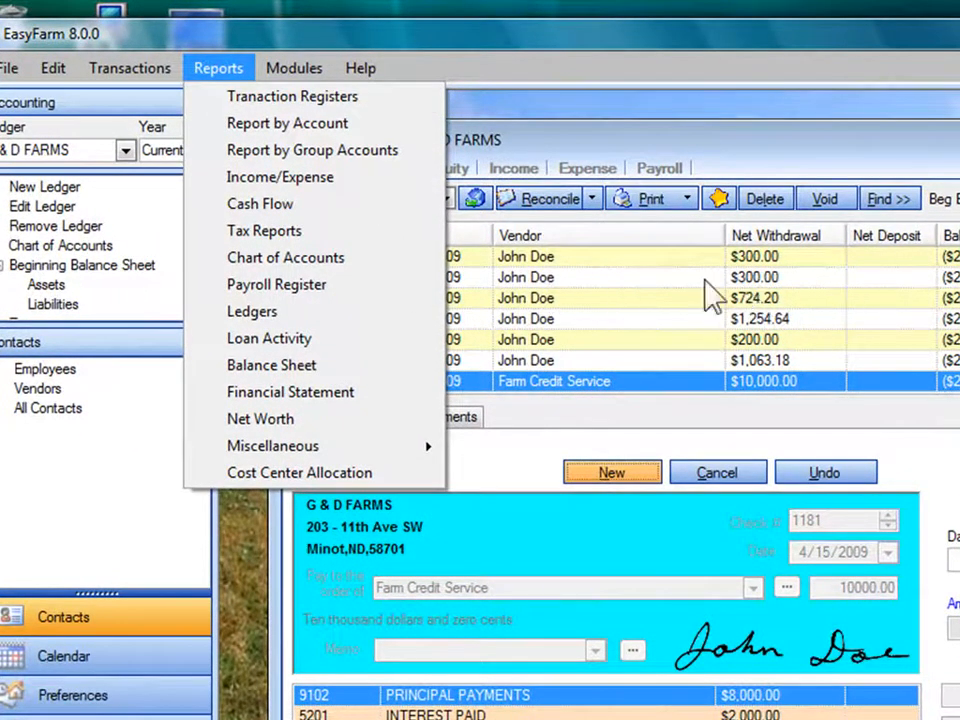
pyautogui.click(263, 126)
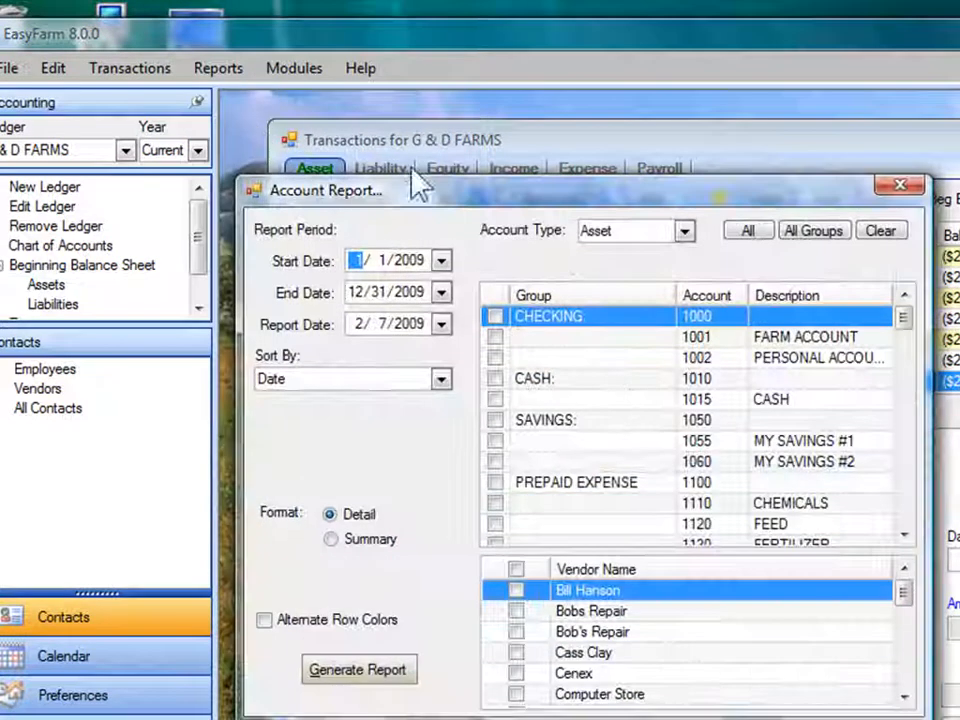
pyautogui.click(684, 232)
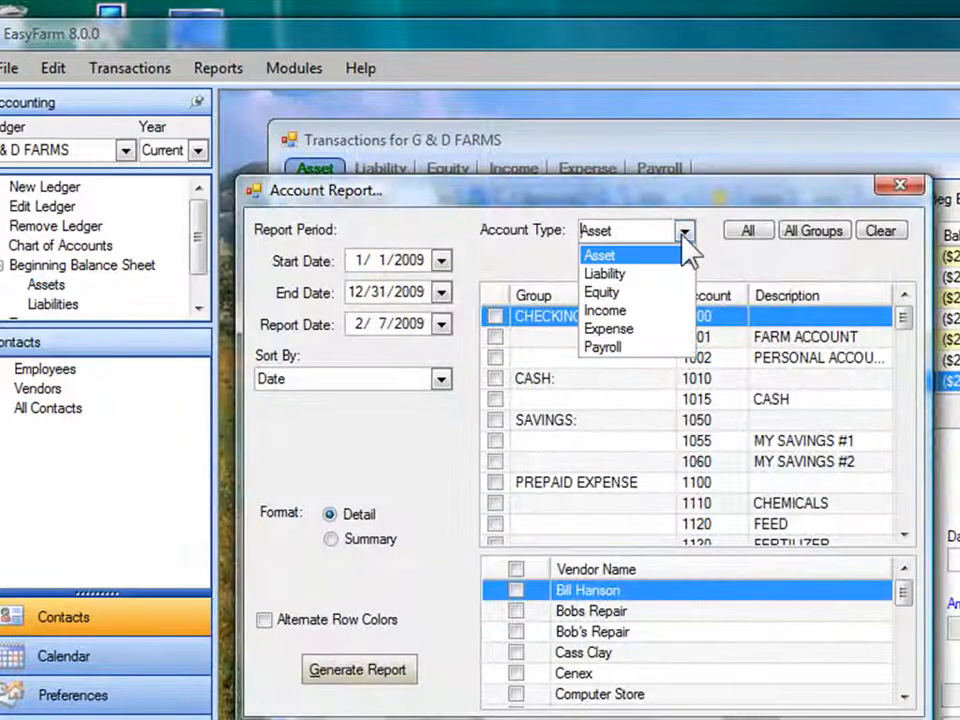
pyautogui.click(610, 331)
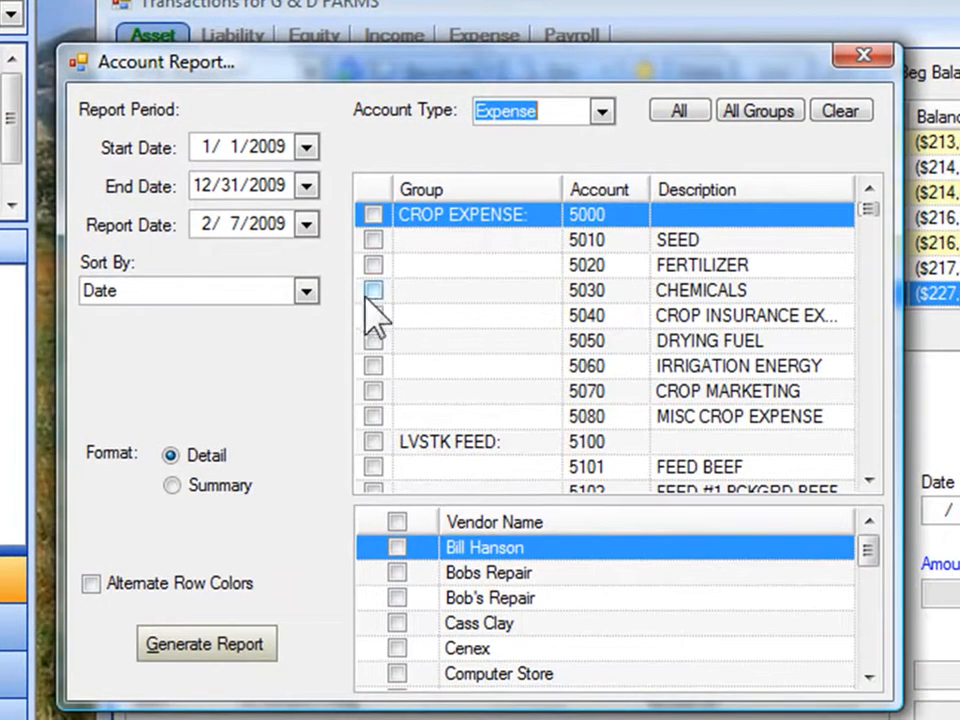
pyautogui.click(374, 291)
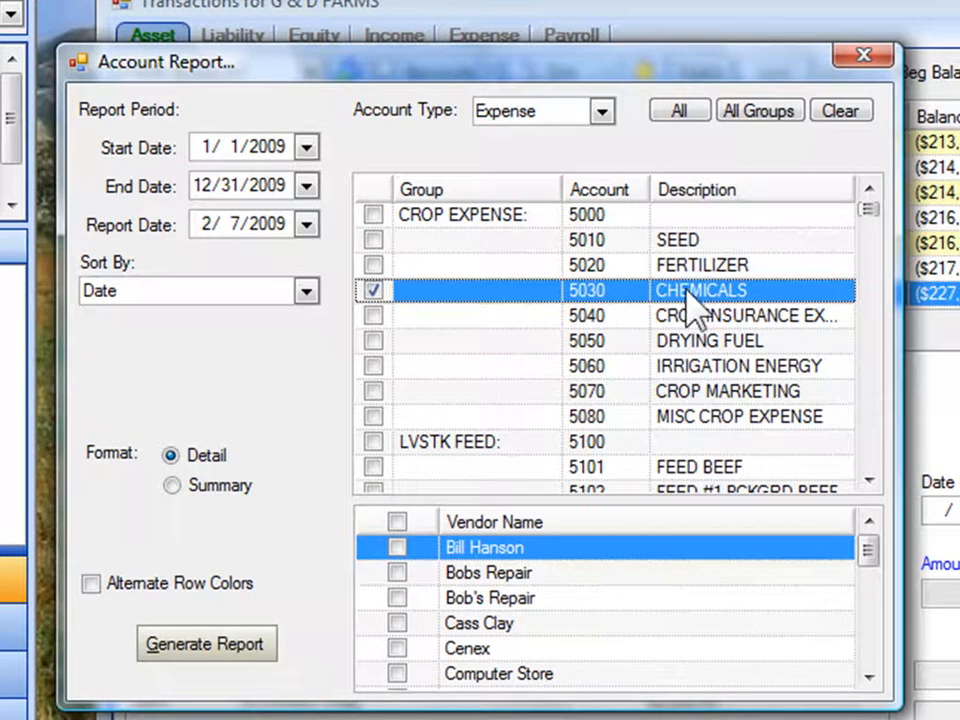
pyautogui.click(676, 112)
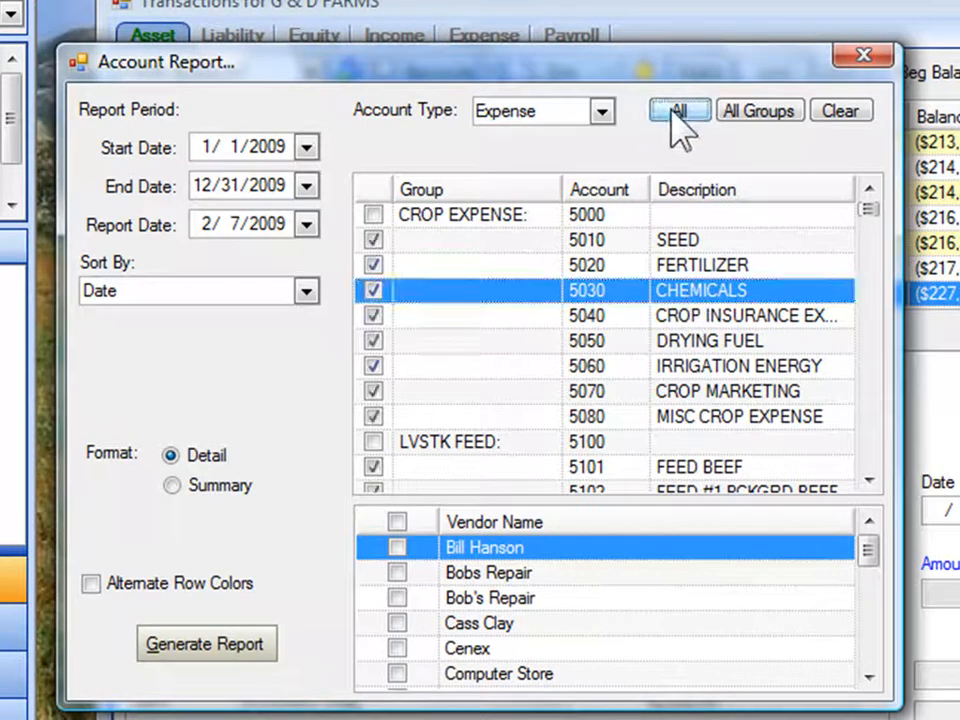
# Generate the detailed expense account report for 1/1/2009 to 12/31/2009 and look over its first page
pyautogui.click(206, 644)
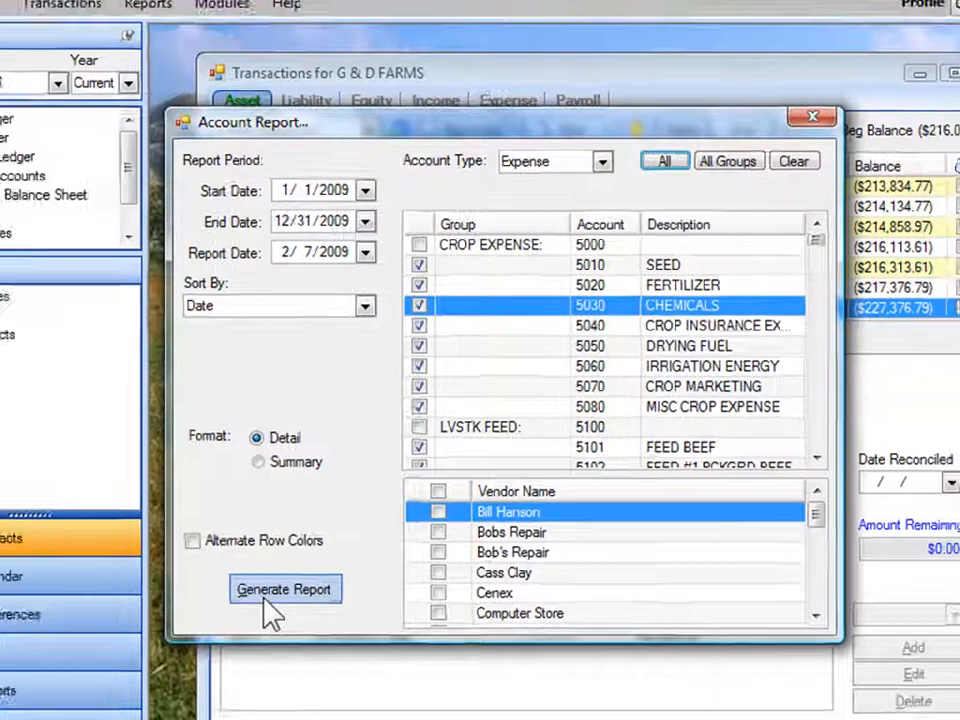
pyautogui.click(266, 598)
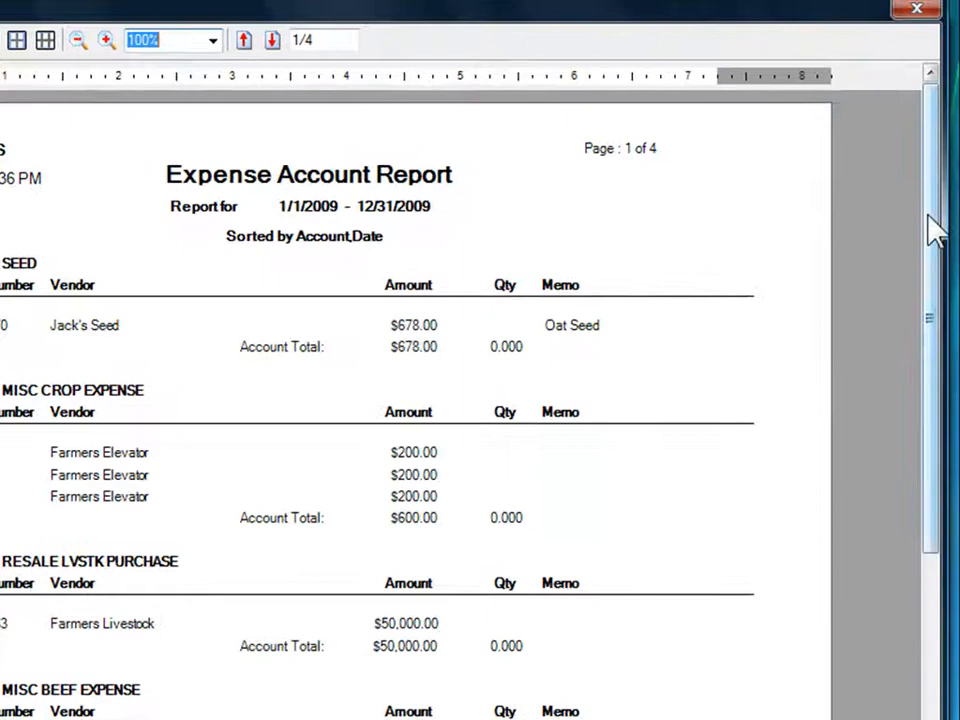
pyautogui.moveTo(935, 230); pyautogui.dragTo(950, 175)
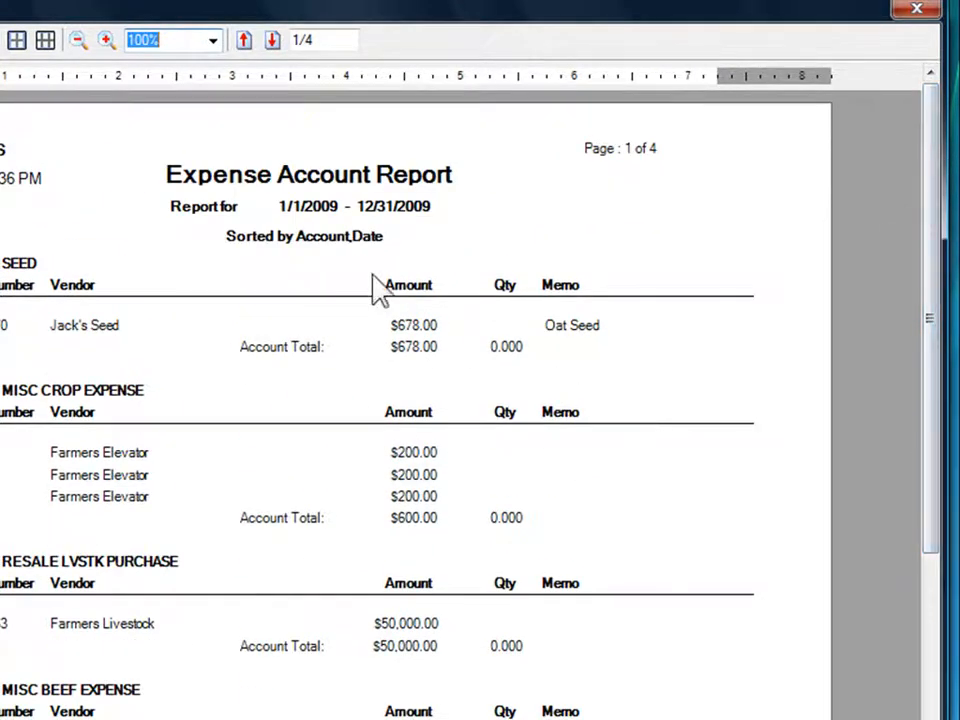
# Inspect the expense account report's first page at several zoom levels, and close the report and its setup window
pyautogui.click(76, 40)
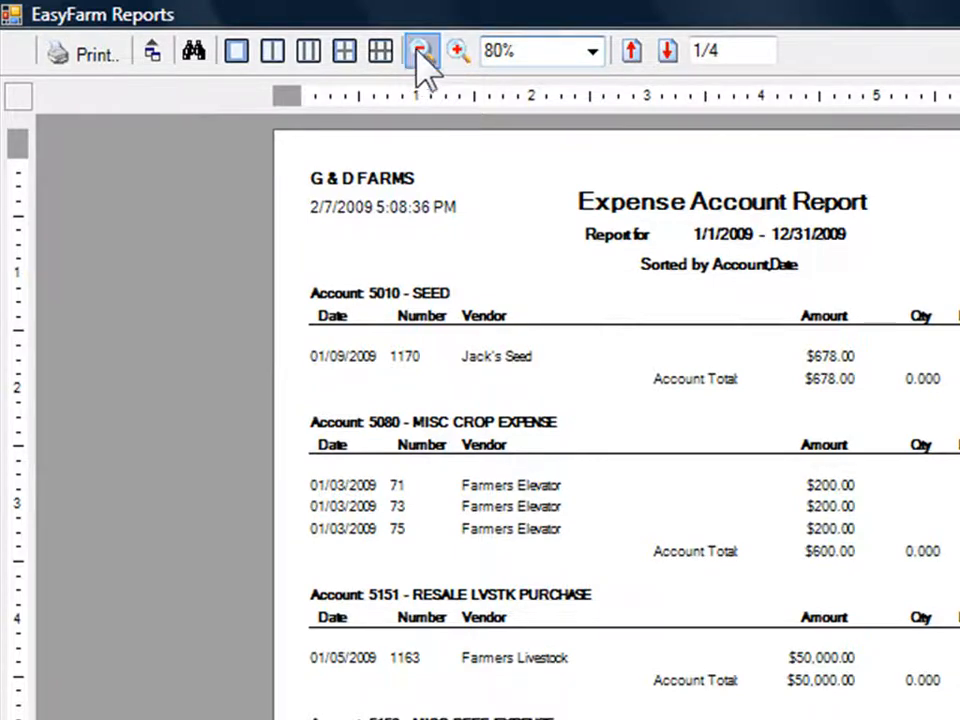
pyautogui.click(459, 55)
pyautogui.click(461, 56)
pyautogui.click(461, 56)
pyautogui.click(423, 56)
pyautogui.click(423, 56)
pyautogui.click(423, 56)
pyautogui.click(423, 56)
pyautogui.click(423, 52)
pyautogui.click(425, 55)
pyautogui.click(457, 52)
pyautogui.click(457, 52)
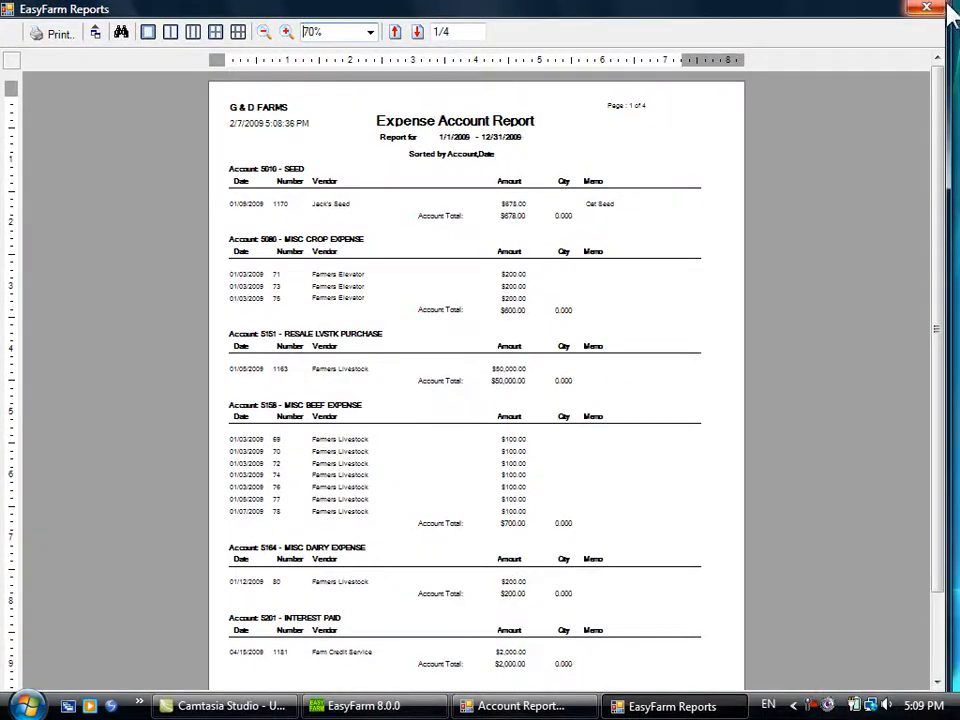
pyautogui.click(926, 9)
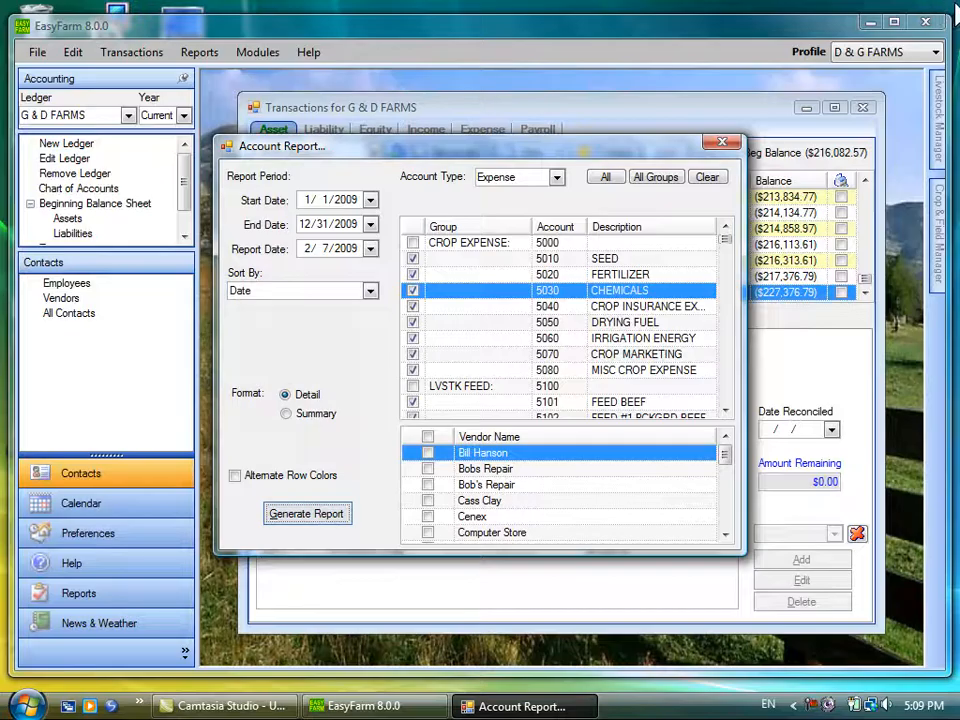
pyautogui.click(722, 142)
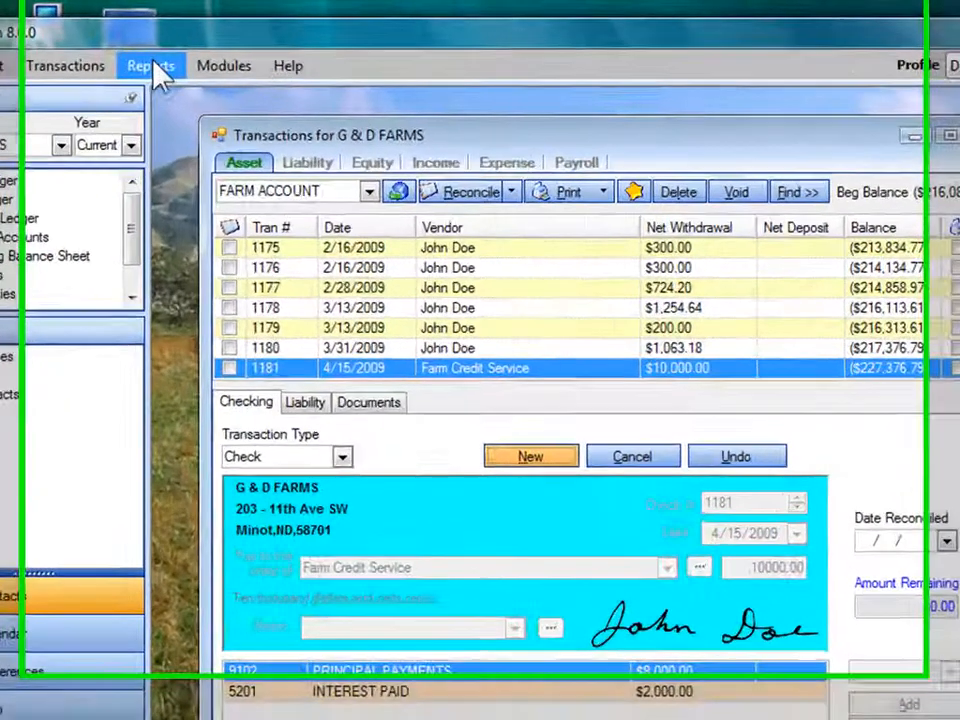
# Set up an income/expense report for FARM ACCOUNT 1001 and PERSONAL ACCOUNT 1002, limited to the Farm type
pyautogui.click(196, 53)
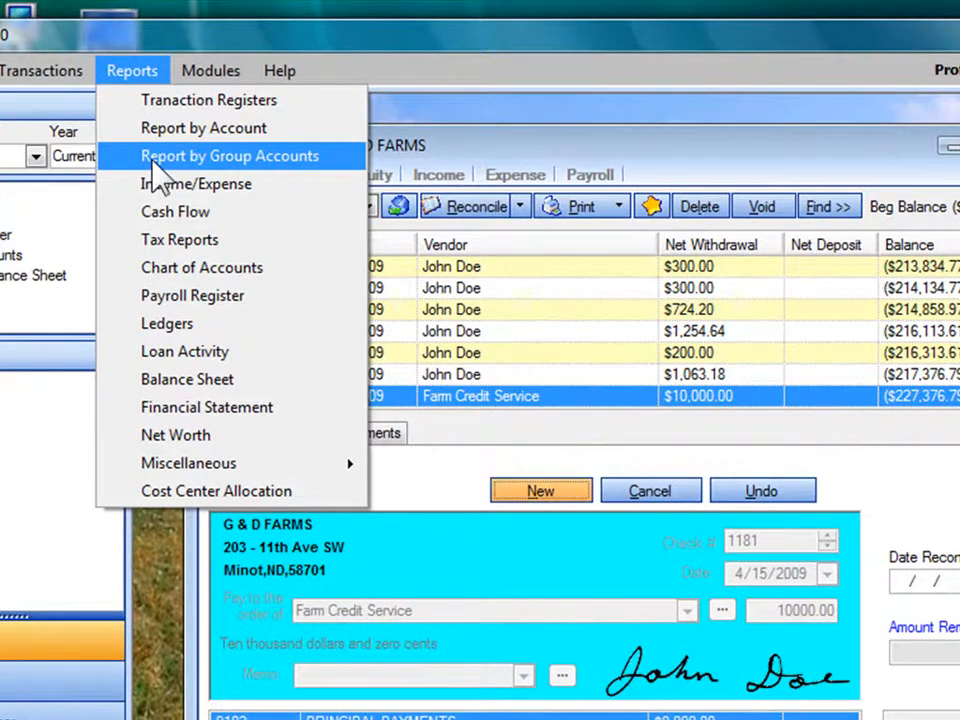
pyautogui.click(157, 190)
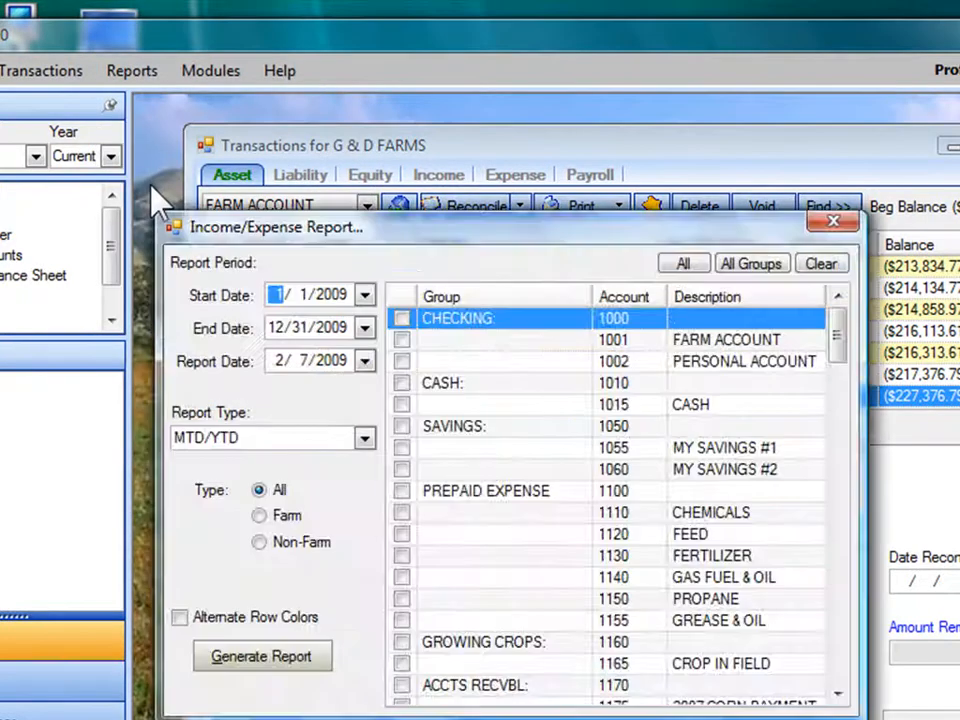
pyautogui.click(401, 340)
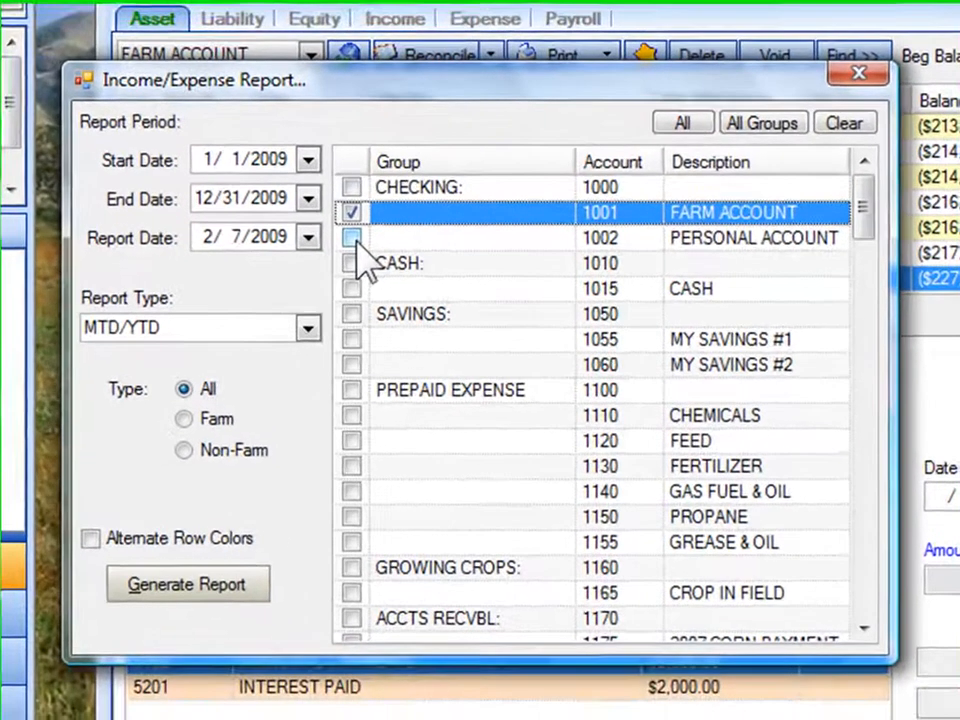
pyautogui.click(401, 361)
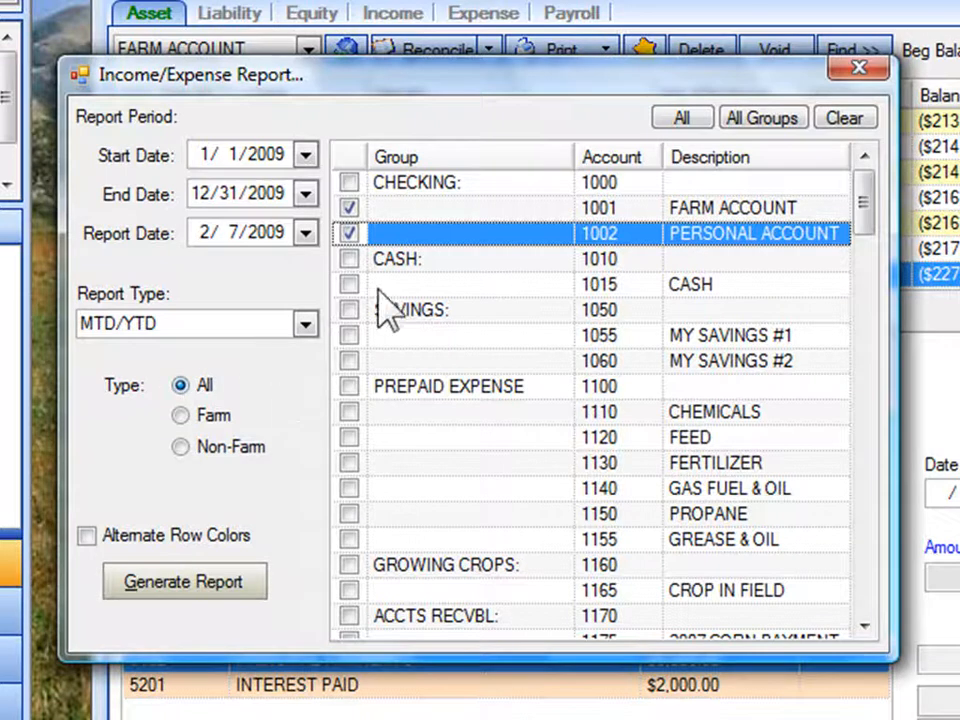
pyautogui.click(182, 418)
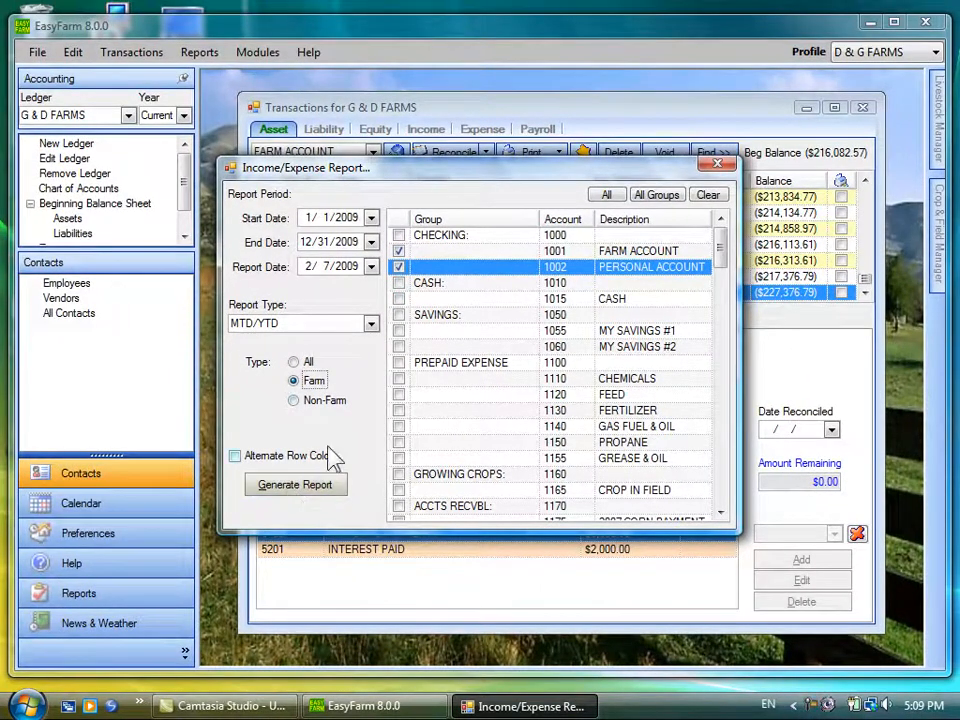
# Generate the income/expense report as a Statement, look it over down to the net income, and close it
pyautogui.click(371, 323)
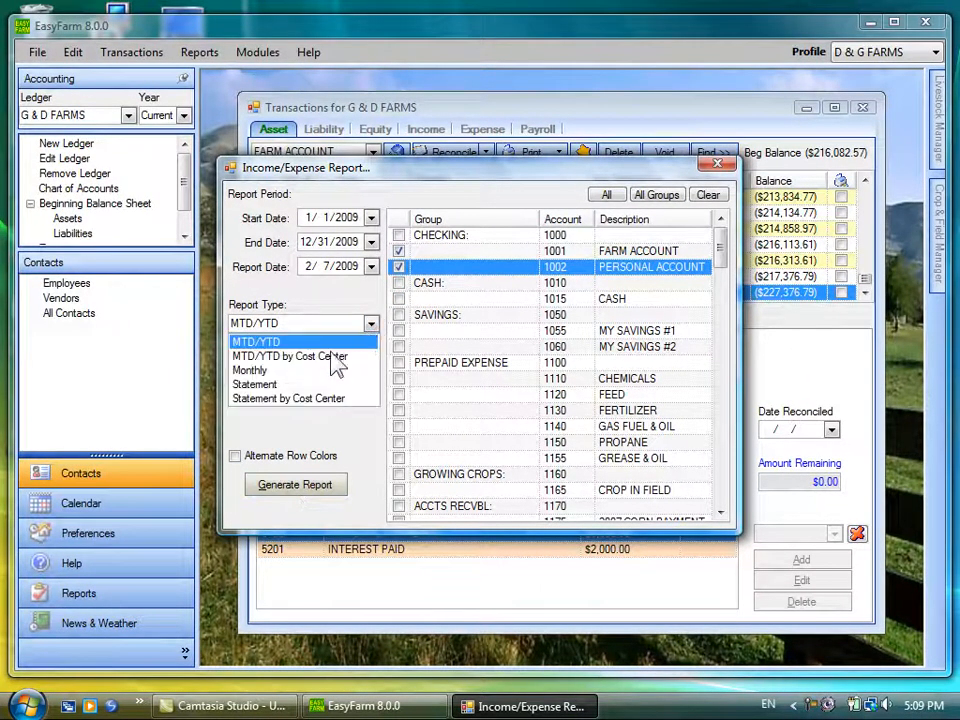
pyautogui.click(259, 388)
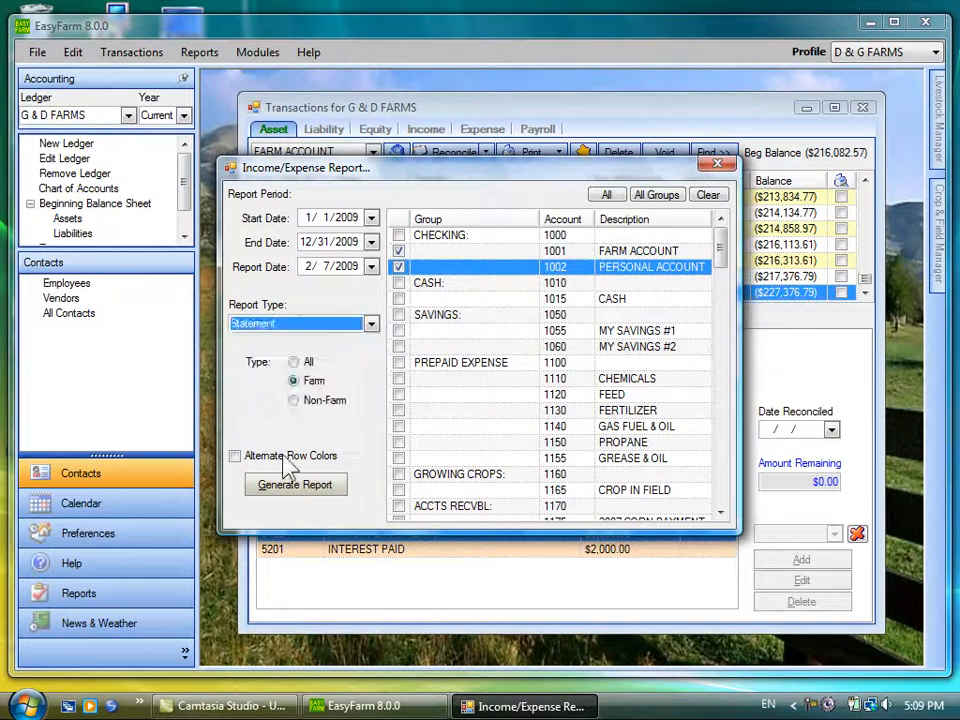
pyautogui.click(294, 501)
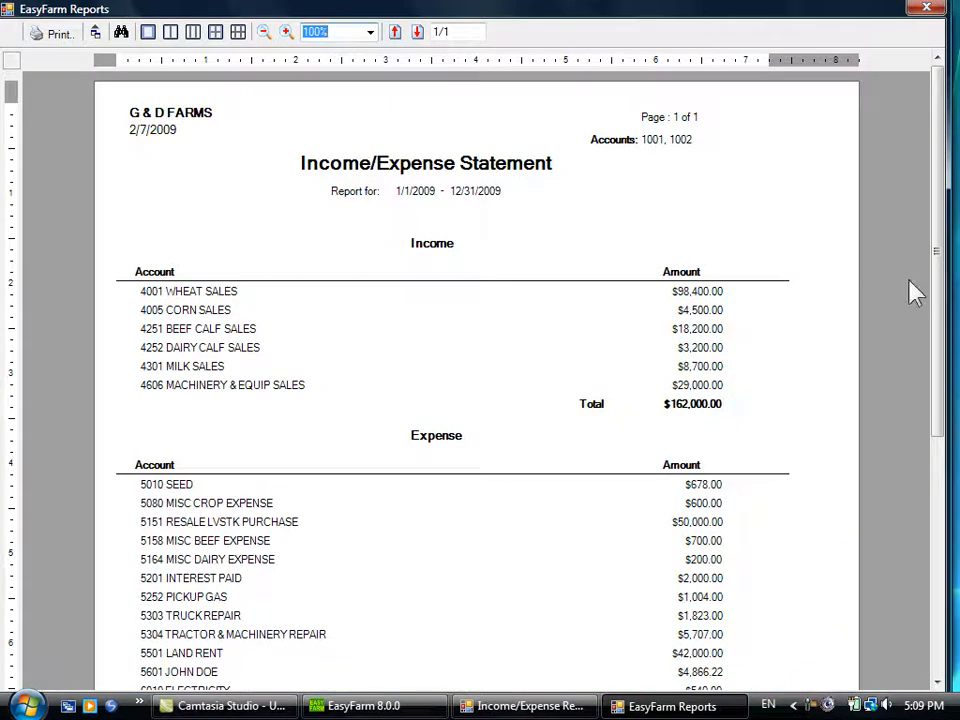
pyautogui.moveTo(941, 268); pyautogui.dragTo(952, 338)
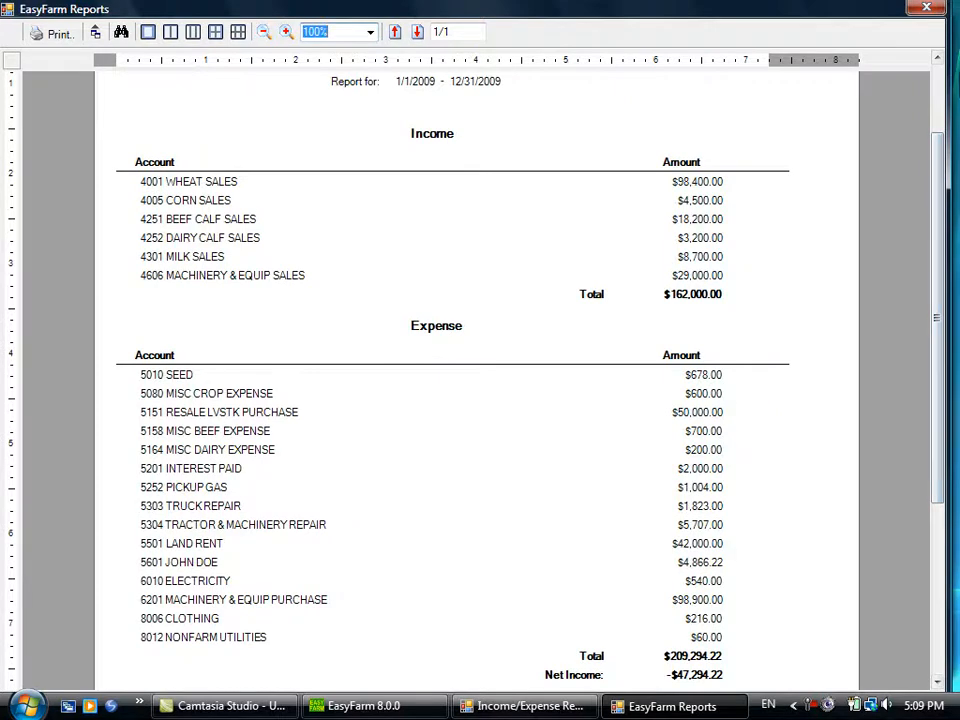
pyautogui.click(914, 5)
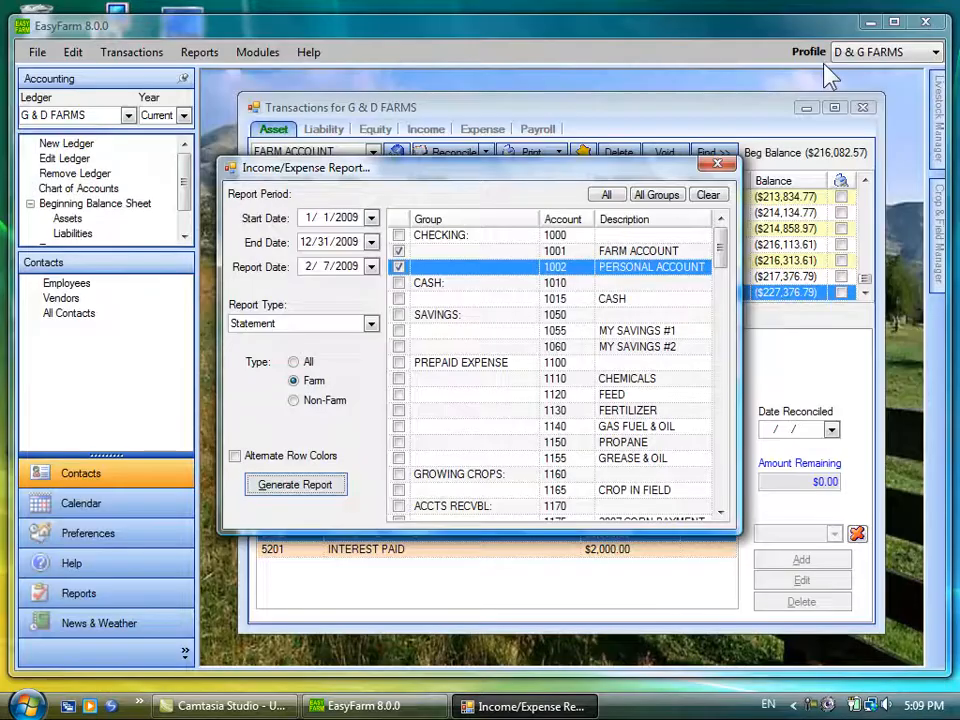
# Generate the Monthly income/expense report, view its full width, and close it along with the report setup
pyautogui.click(371, 325)
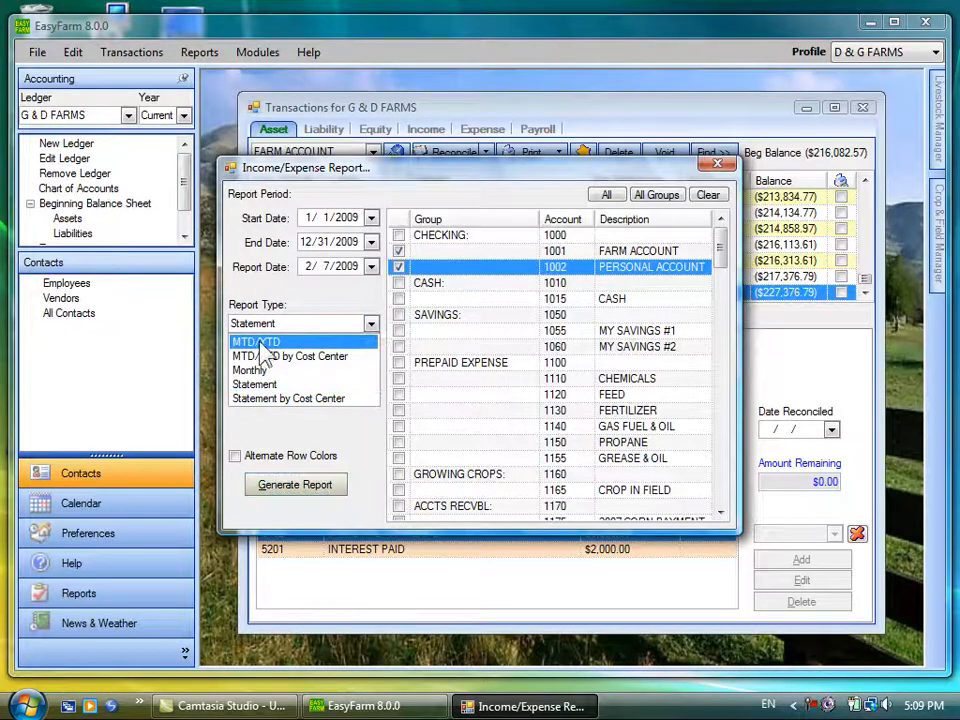
pyautogui.click(262, 371)
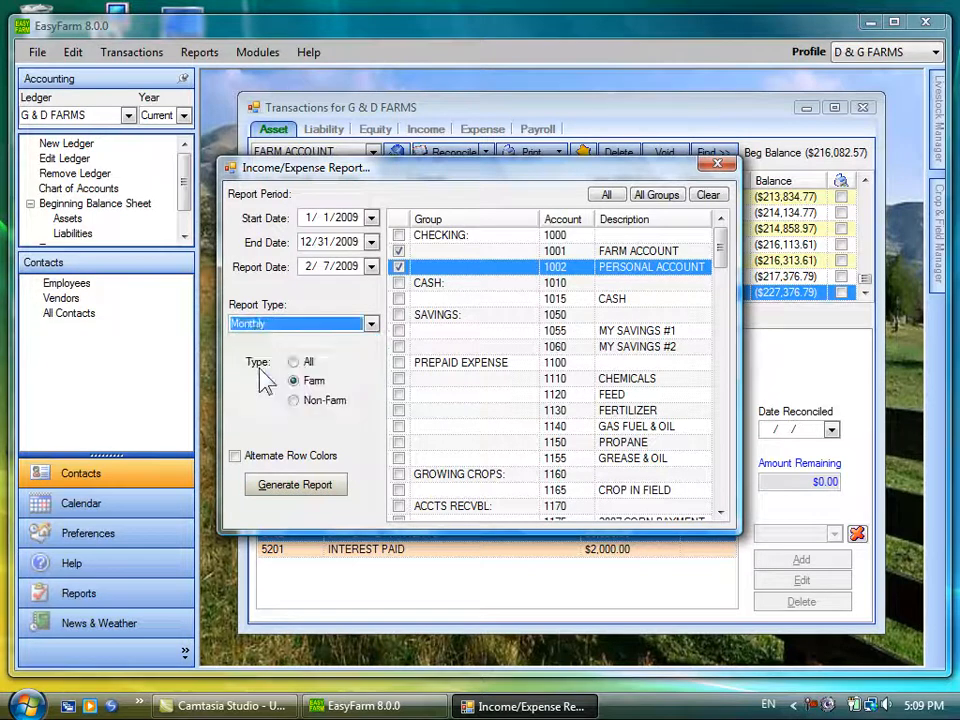
pyautogui.click(282, 490)
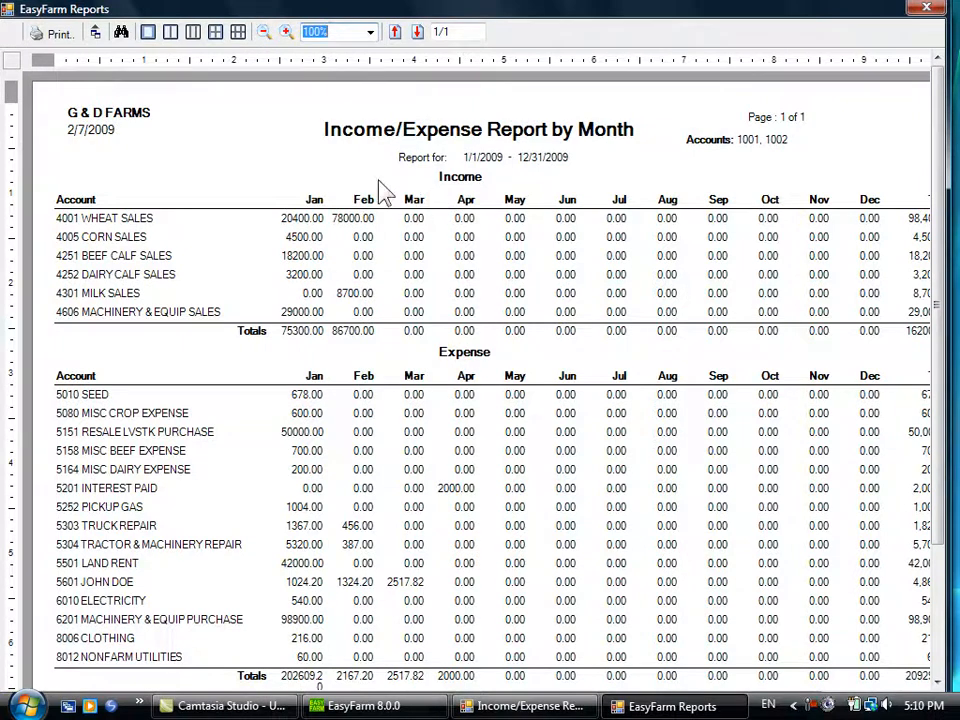
pyautogui.click(263, 33)
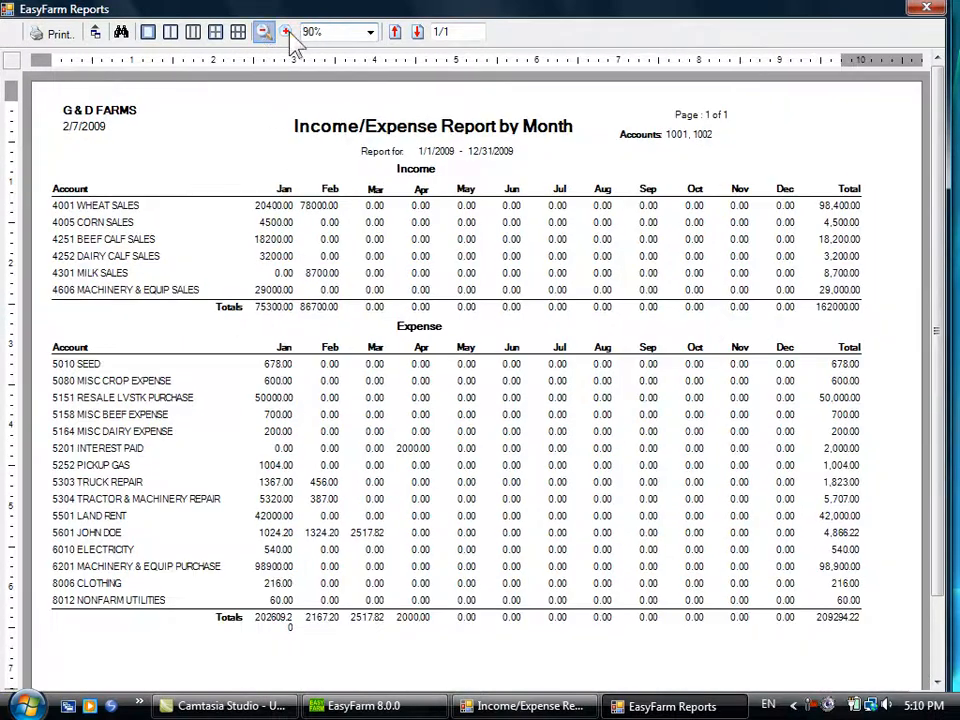
pyautogui.click(926, 8)
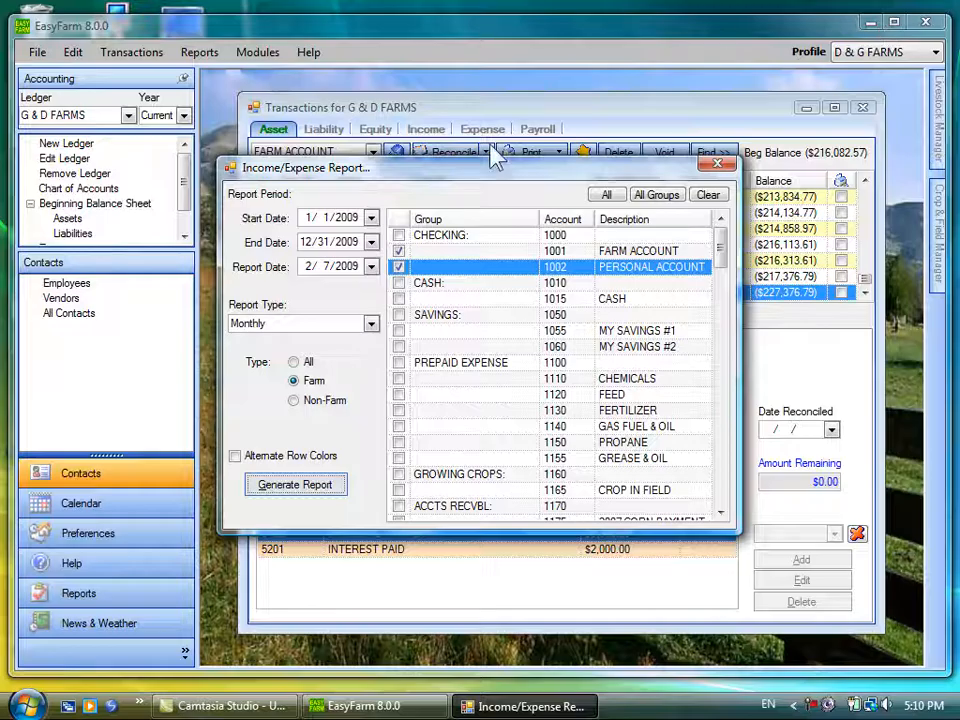
pyautogui.click(717, 164)
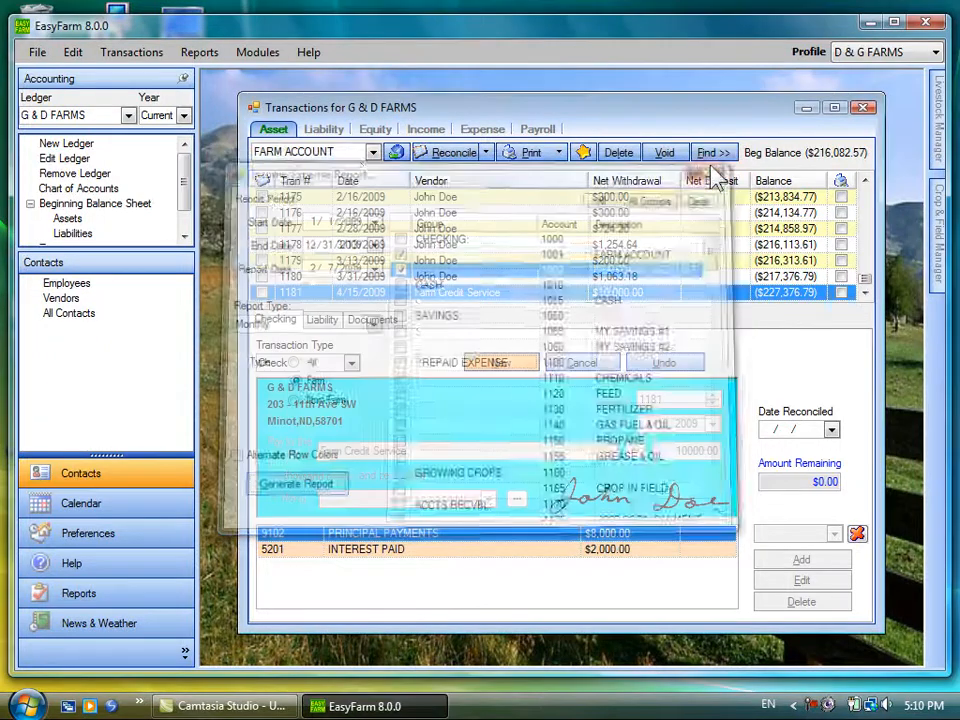
# Open the tax reports and choose Schedule F as the report type
pyautogui.click(204, 55)
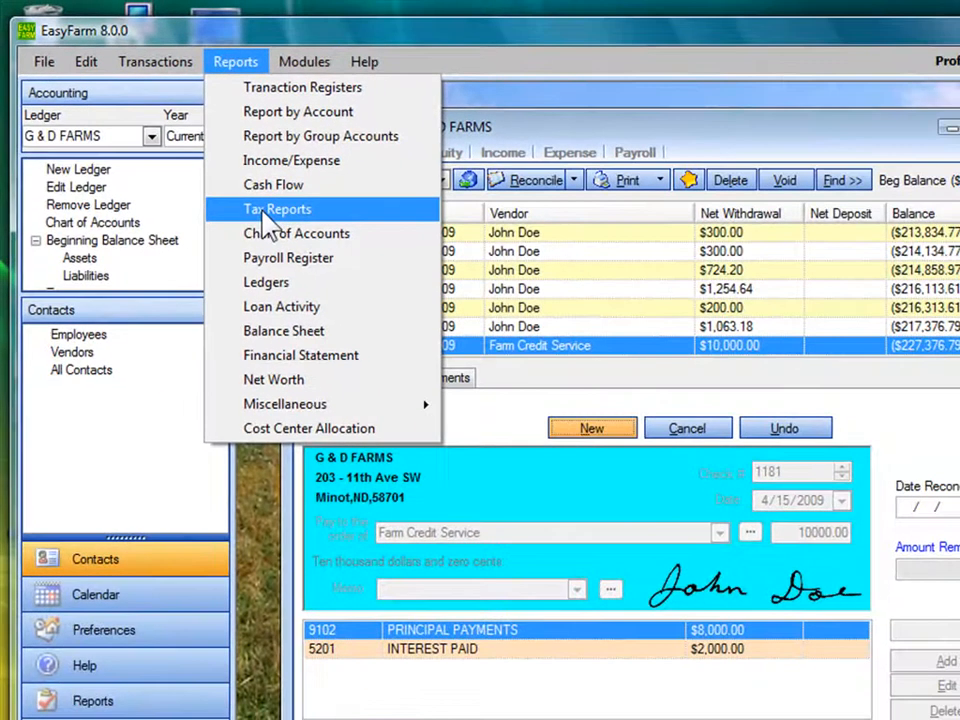
pyautogui.click(346, 264)
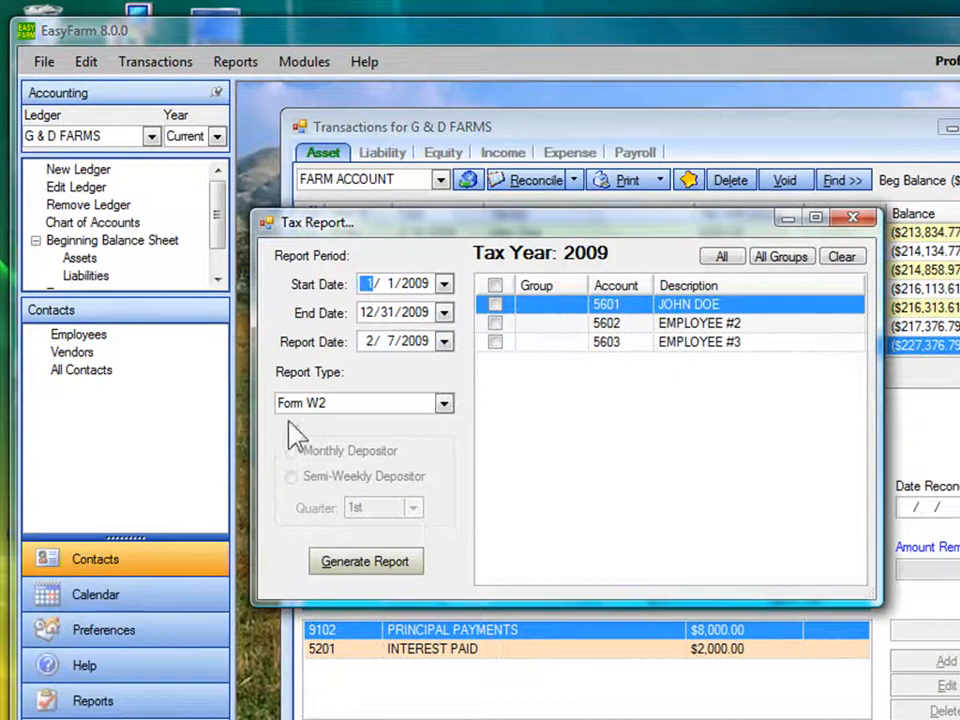
pyautogui.click(443, 404)
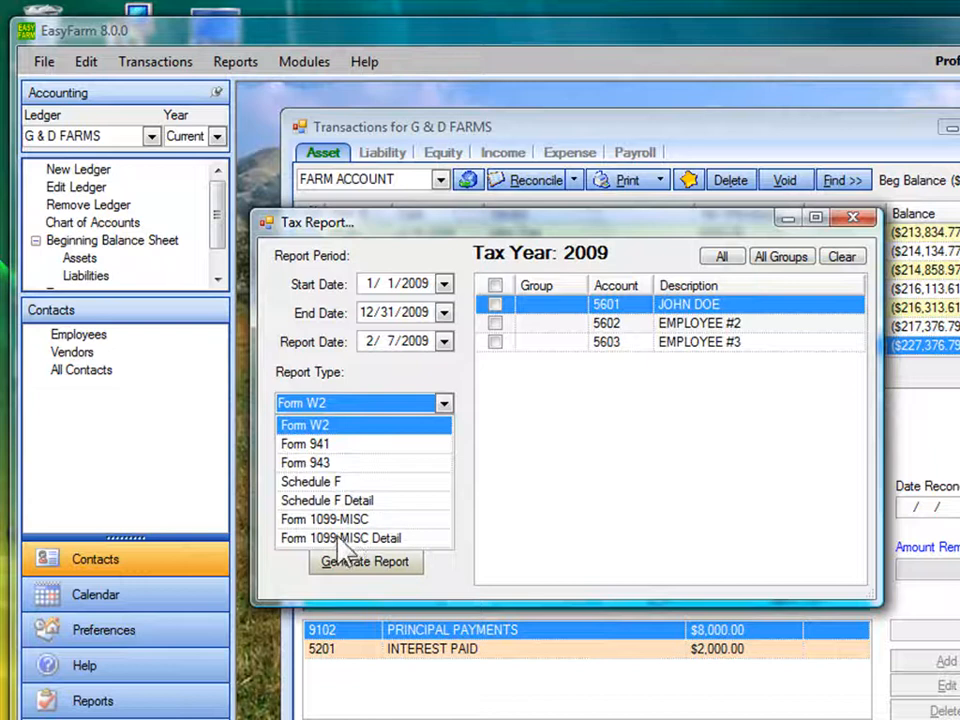
pyautogui.click(297, 488)
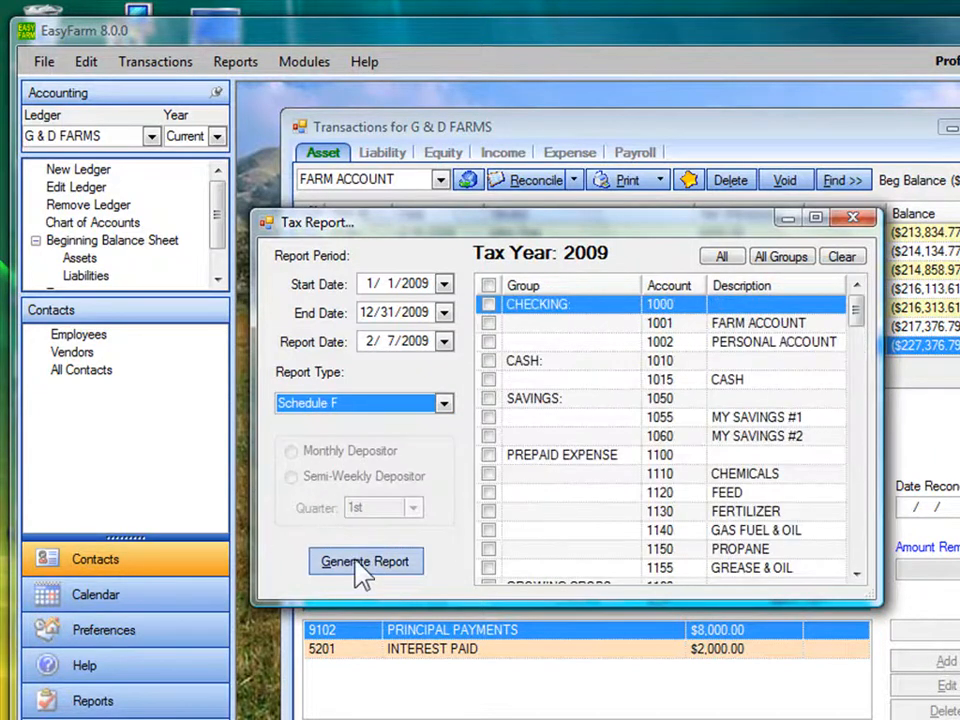
# Try to generate the 2009 Schedule F for FARM ACCOUNT 1001 and PERSONAL ACCOUNT 1002
pyautogui.click(487, 323)
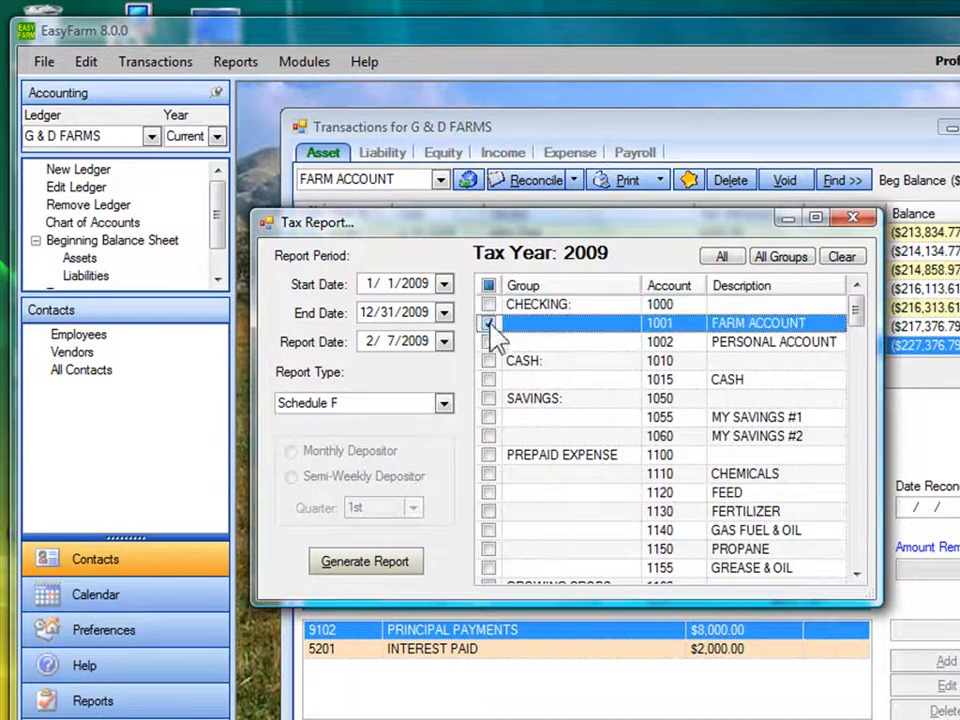
pyautogui.click(488, 342)
pyautogui.click(367, 567)
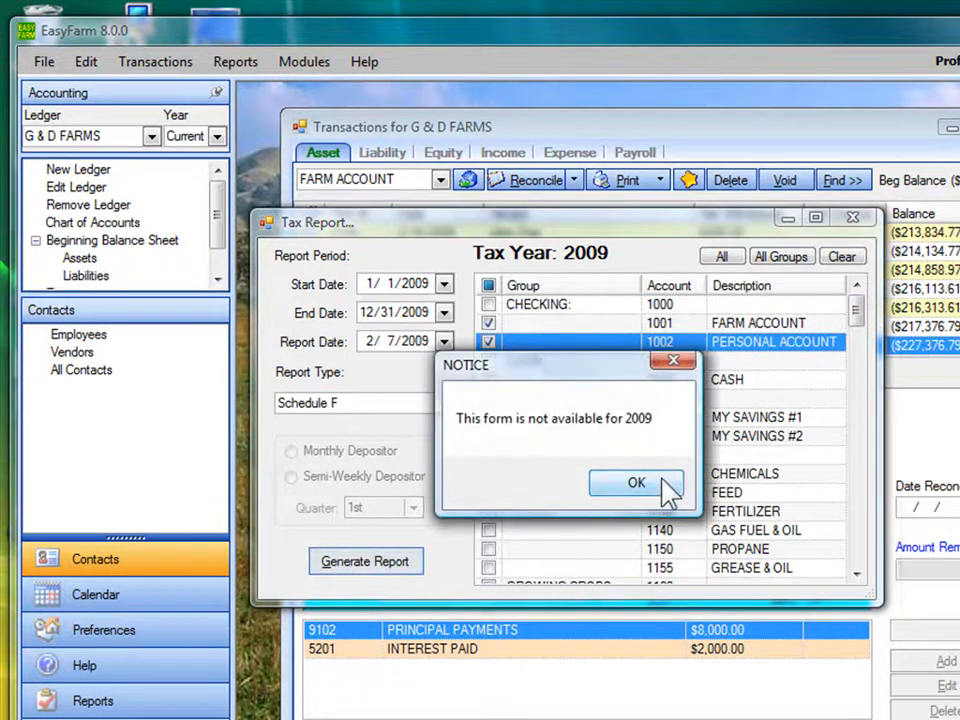
pyautogui.click(662, 487)
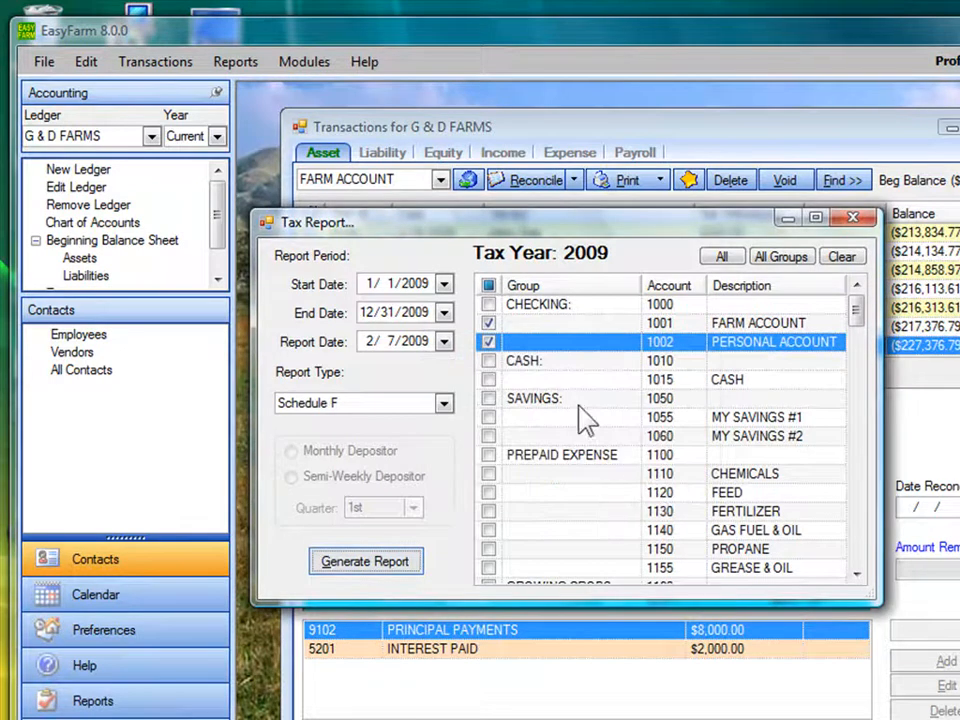
# Generate the Schedule F Detail tax report for 1/1/2009 to 12/31/2009 with FARM ACCOUNT and PERSONAL ACCOUNT selected
pyautogui.click(443, 403)
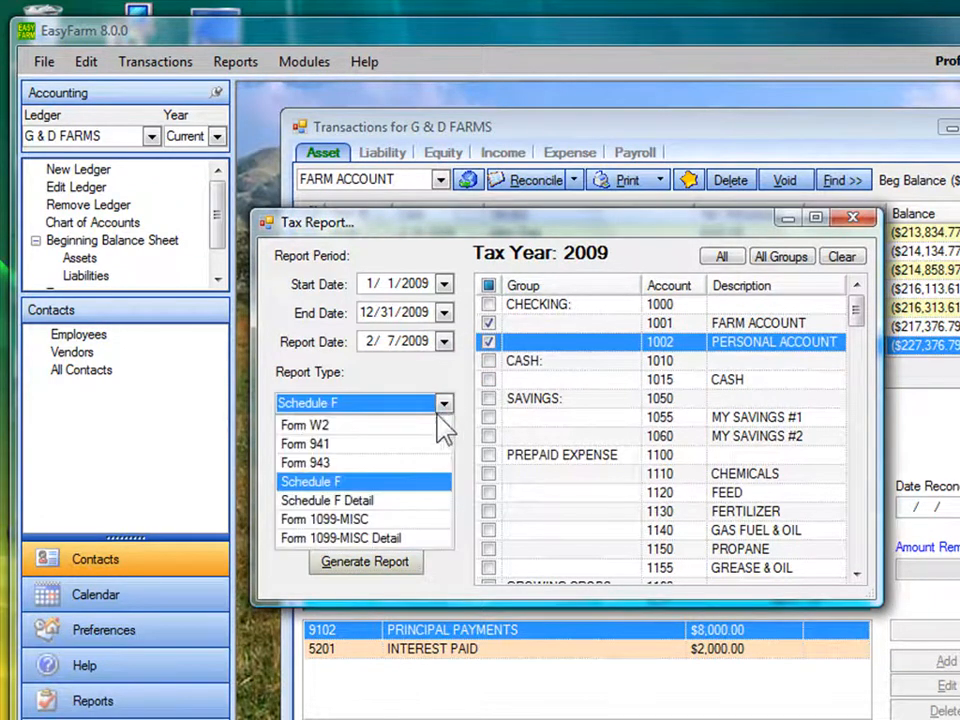
pyautogui.click(325, 501)
pyautogui.click(355, 579)
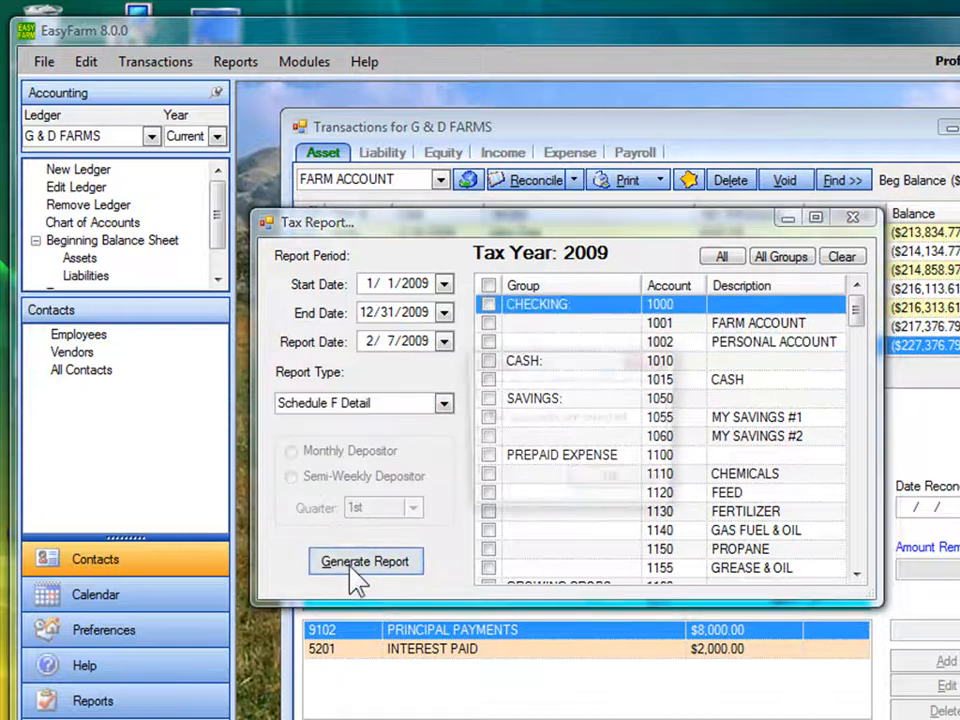
pyautogui.click(612, 492)
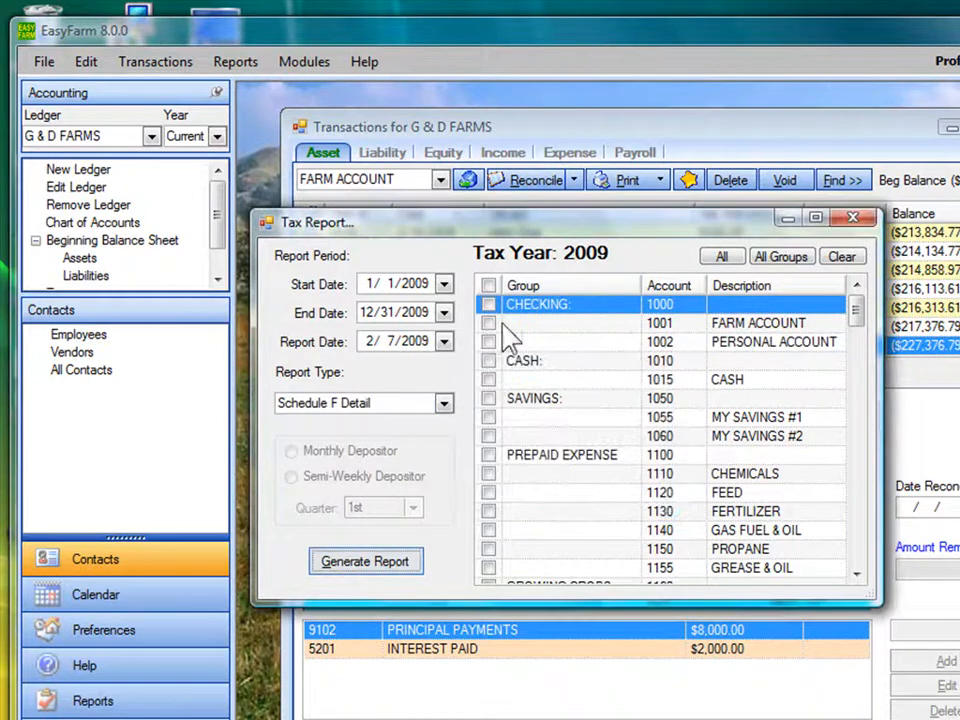
pyautogui.click(488, 323)
pyautogui.click(488, 342)
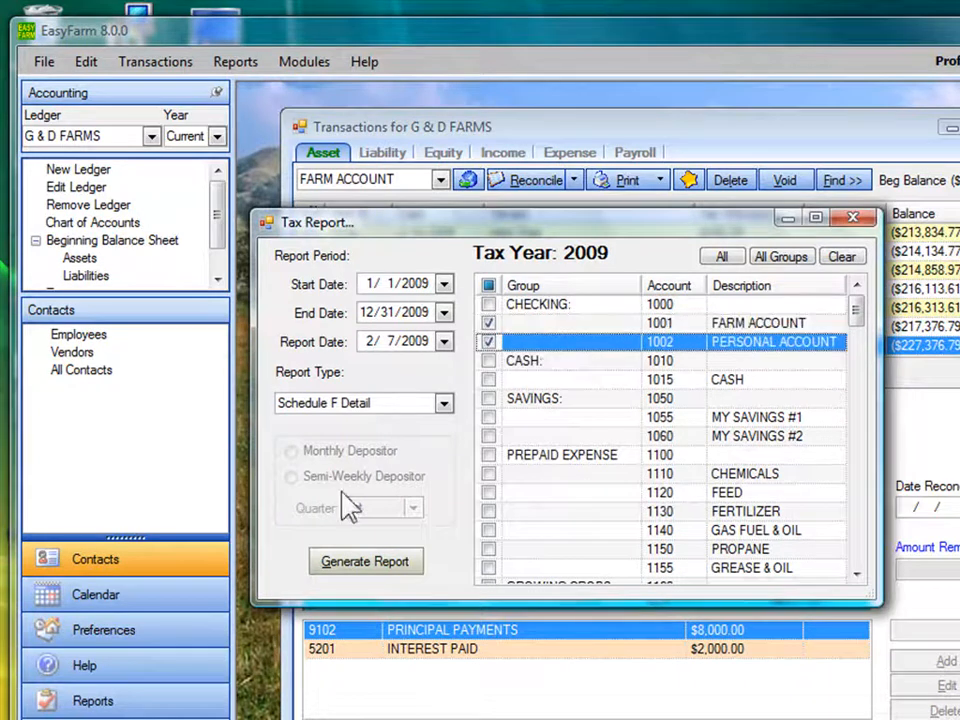
pyautogui.click(332, 564)
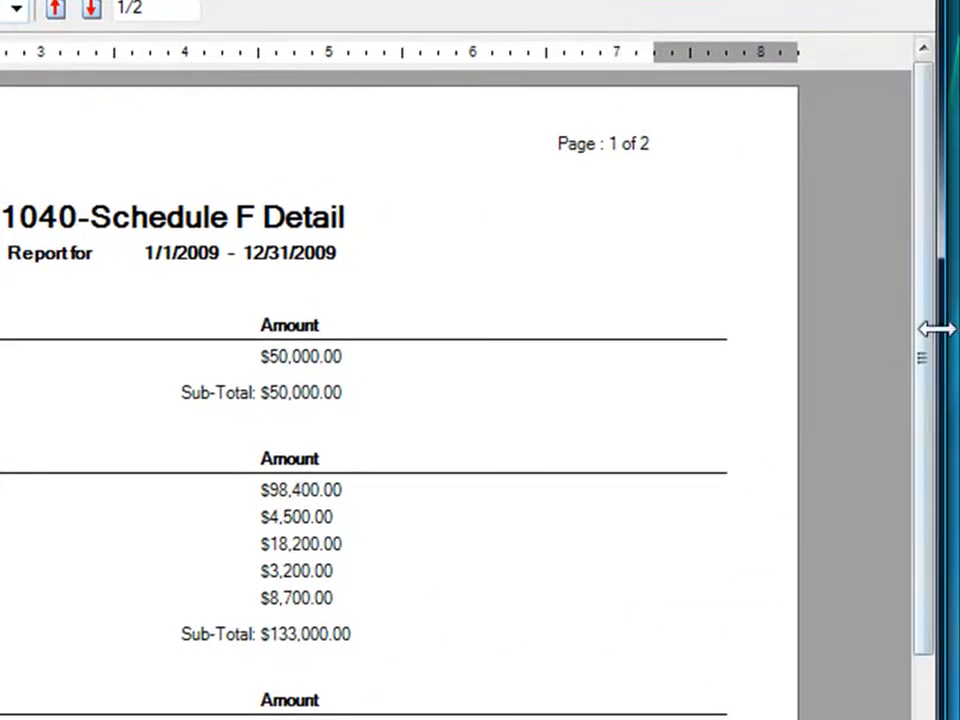
# Look over the line subtotals on the first page of the Schedule F Detail report and close it
pyautogui.scroll(-4, 928, 343)
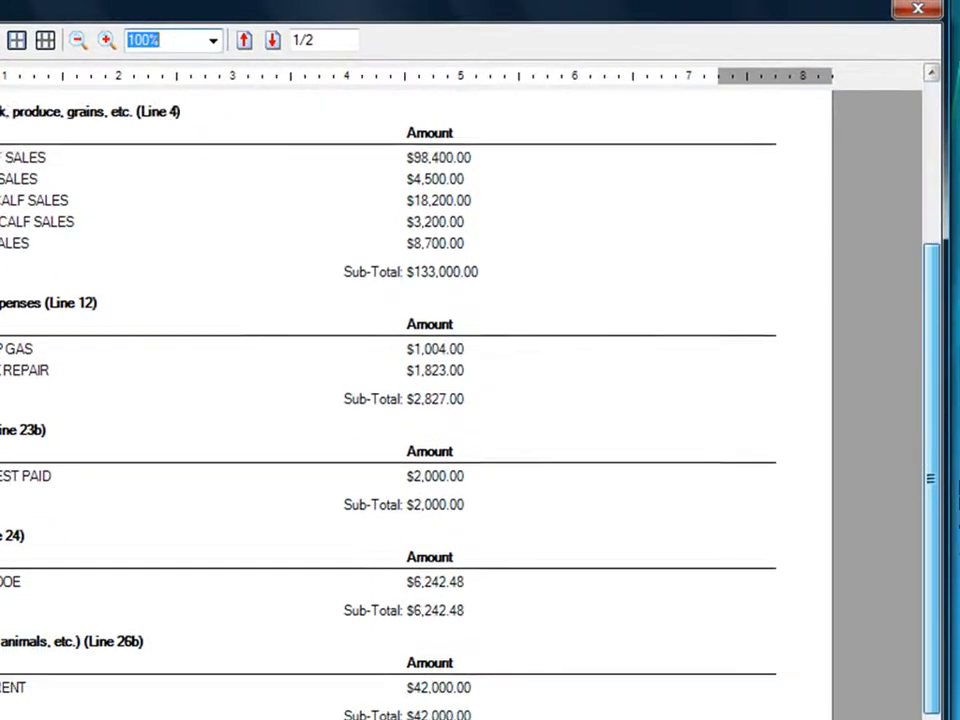
pyautogui.moveTo(932, 490); pyautogui.dragTo(940, 116)
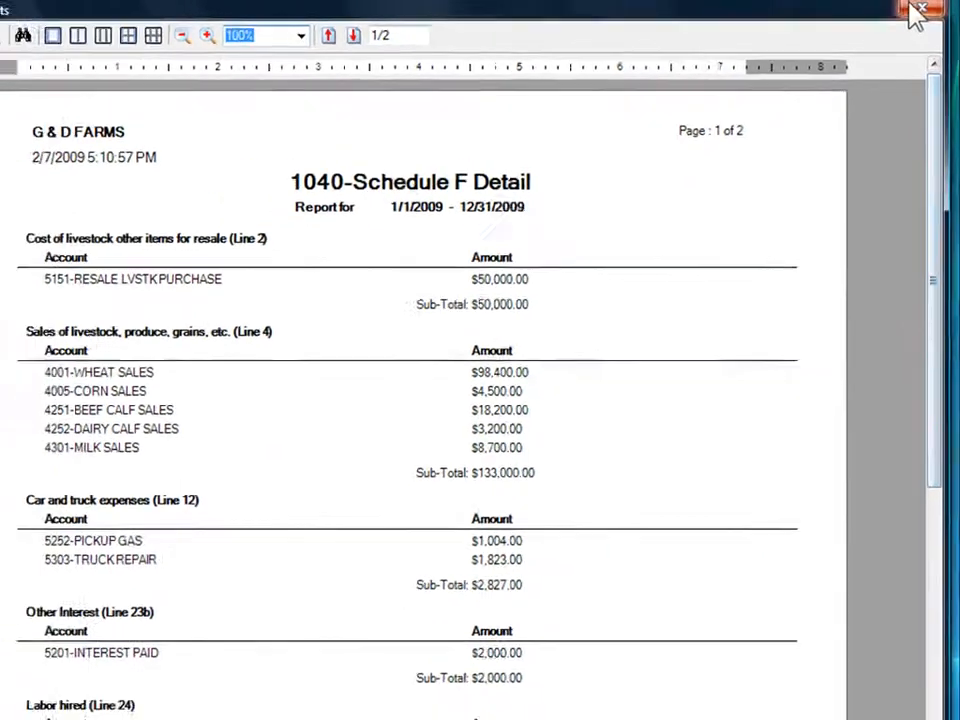
pyautogui.click(917, 9)
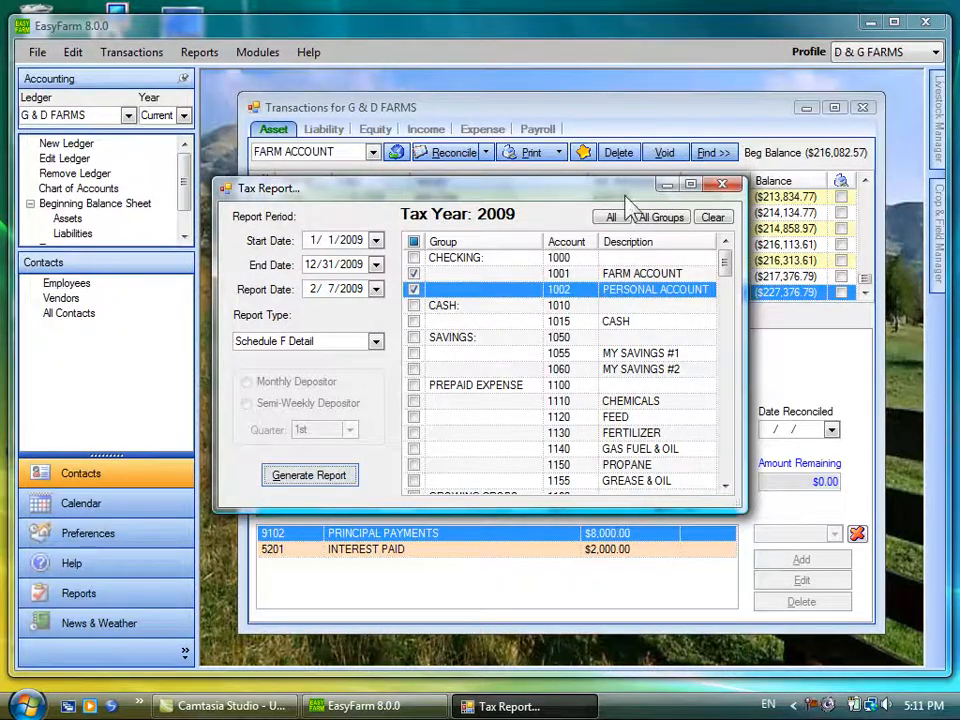
# Close the tax report setup, then generate the Payroll Register for payroll account 5601 for 1/1/2009 to 12/31/2009 and close it
pyautogui.click(720, 187)
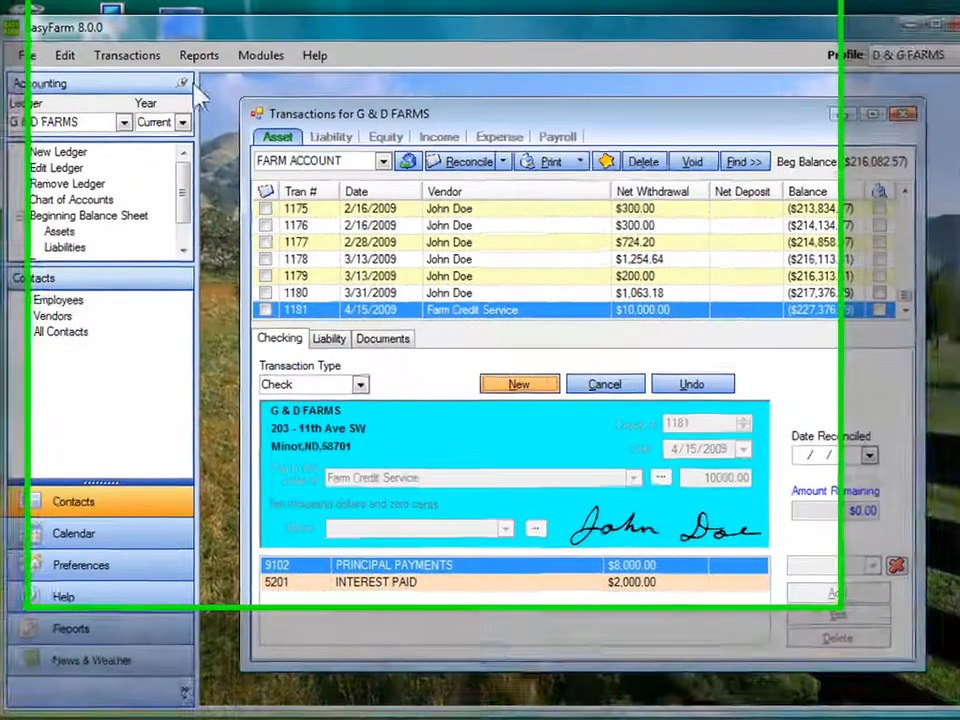
pyautogui.click(198, 72)
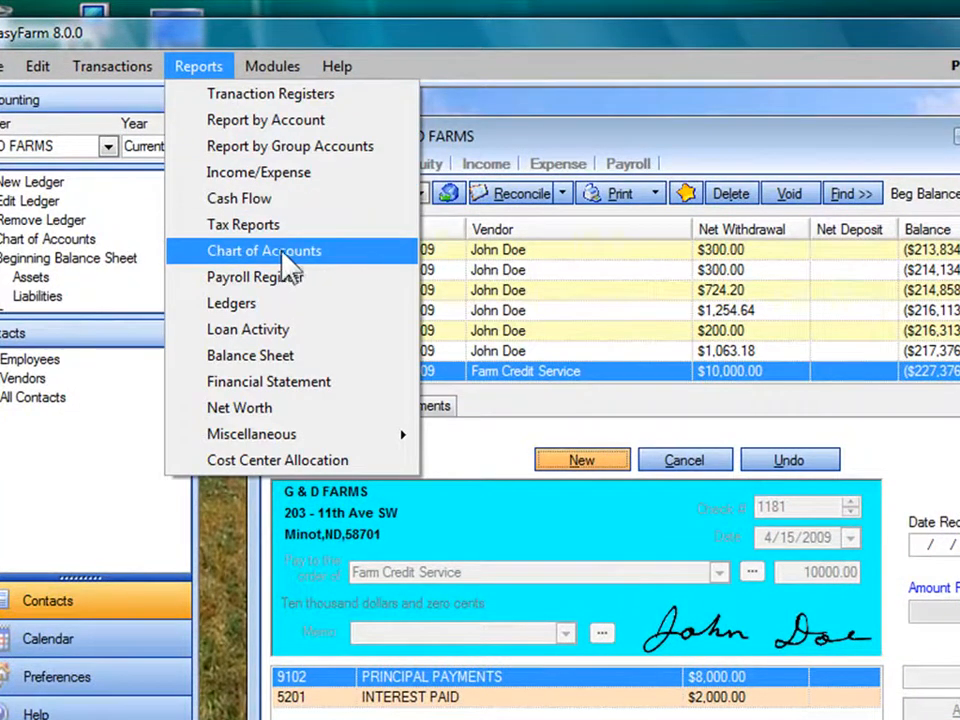
pyautogui.click(256, 277)
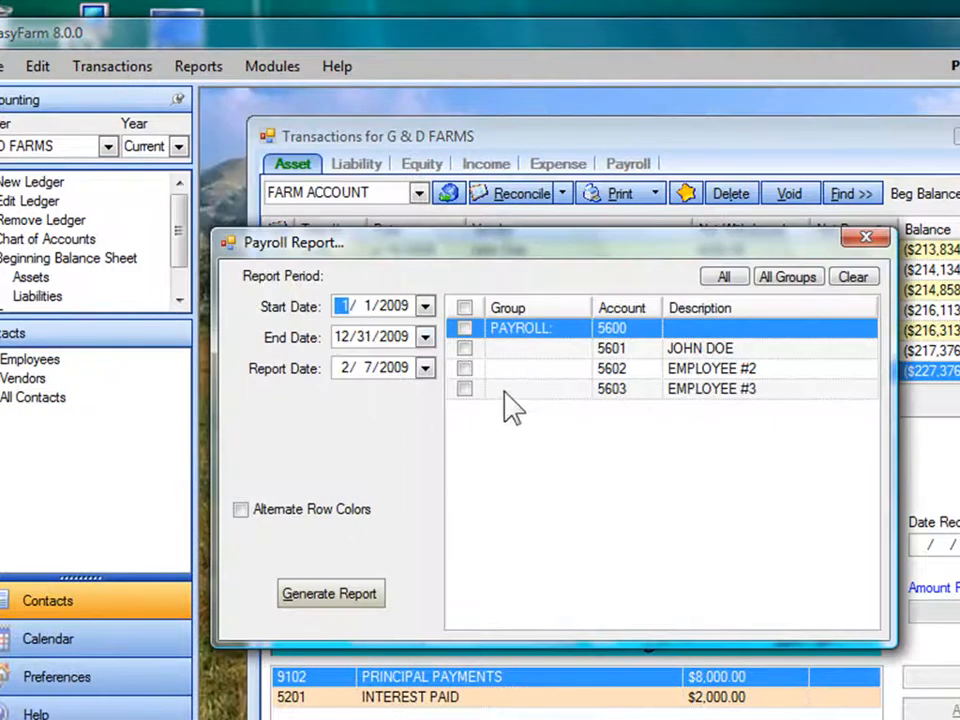
pyautogui.click(463, 349)
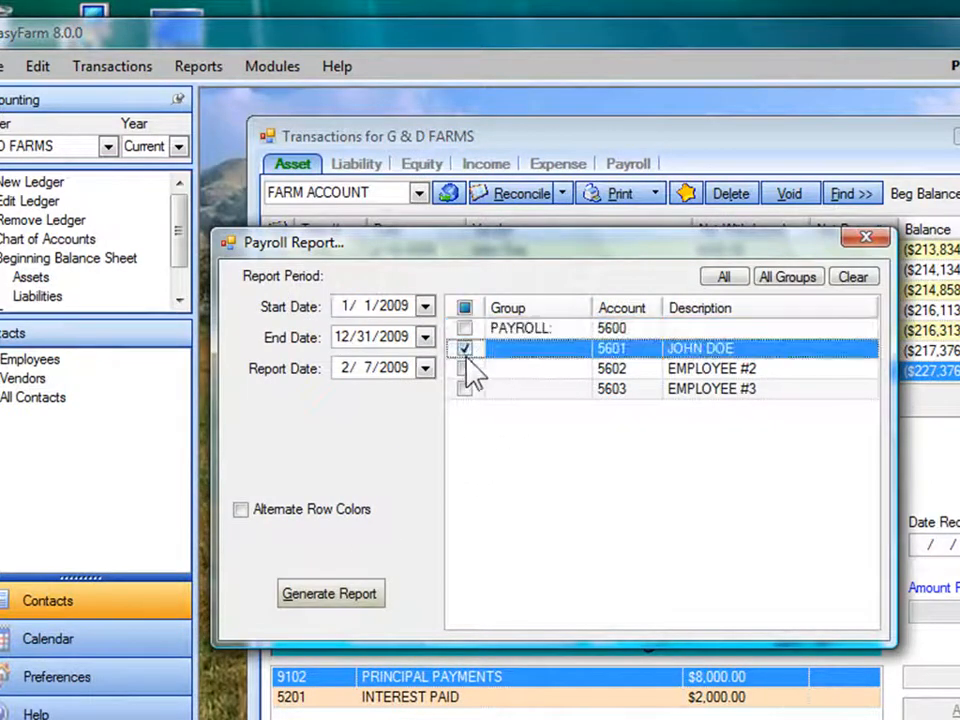
pyautogui.click(329, 598)
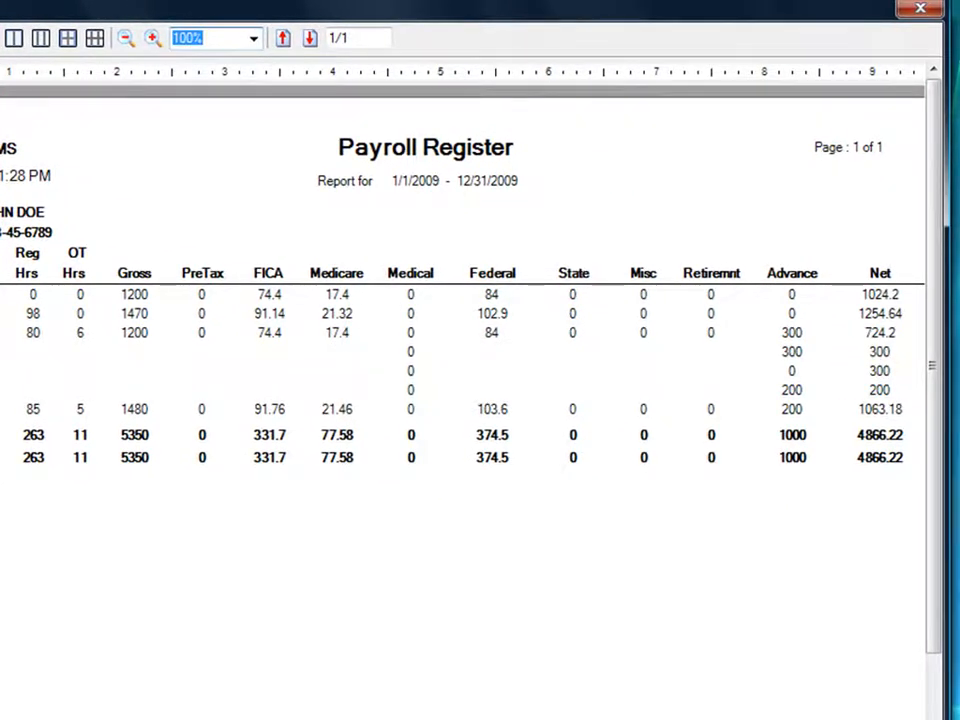
pyautogui.click(918, 12)
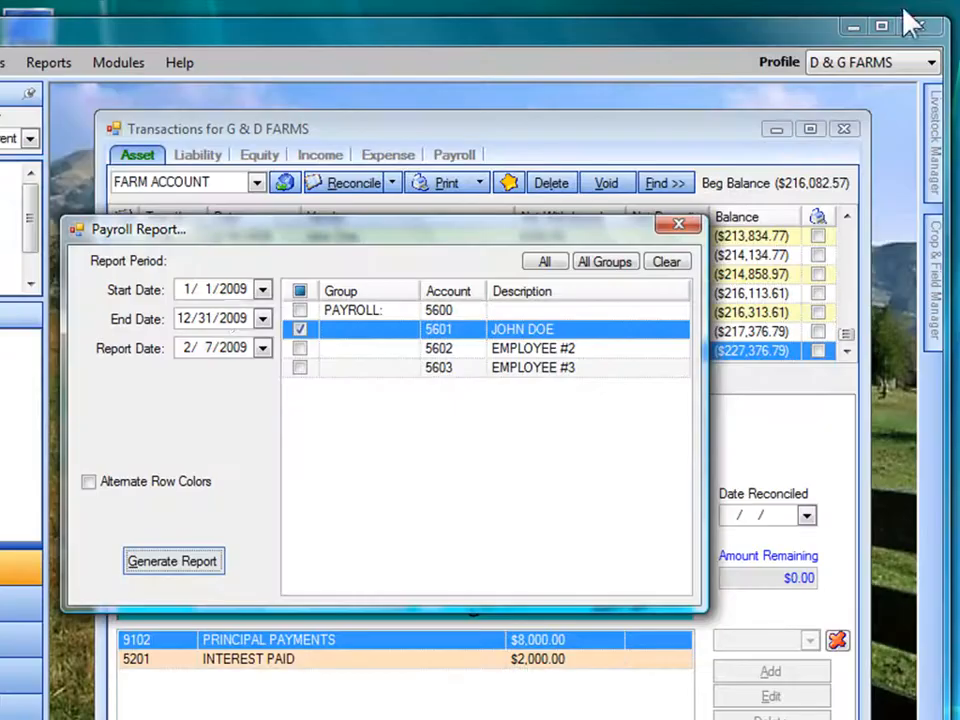
pyautogui.click(678, 228)
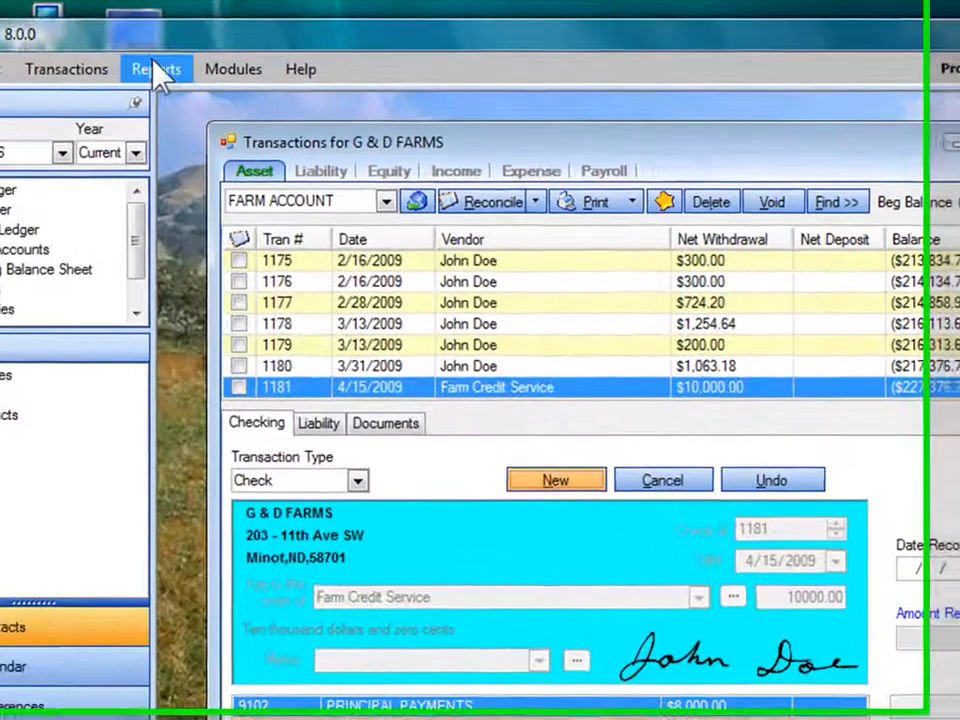
# Generate the Loan Activity report for OPERATING LOAN and TRACTOR LOAN for 1/1/2009 to 12/31/2009, and close it
pyautogui.click(48, 62)
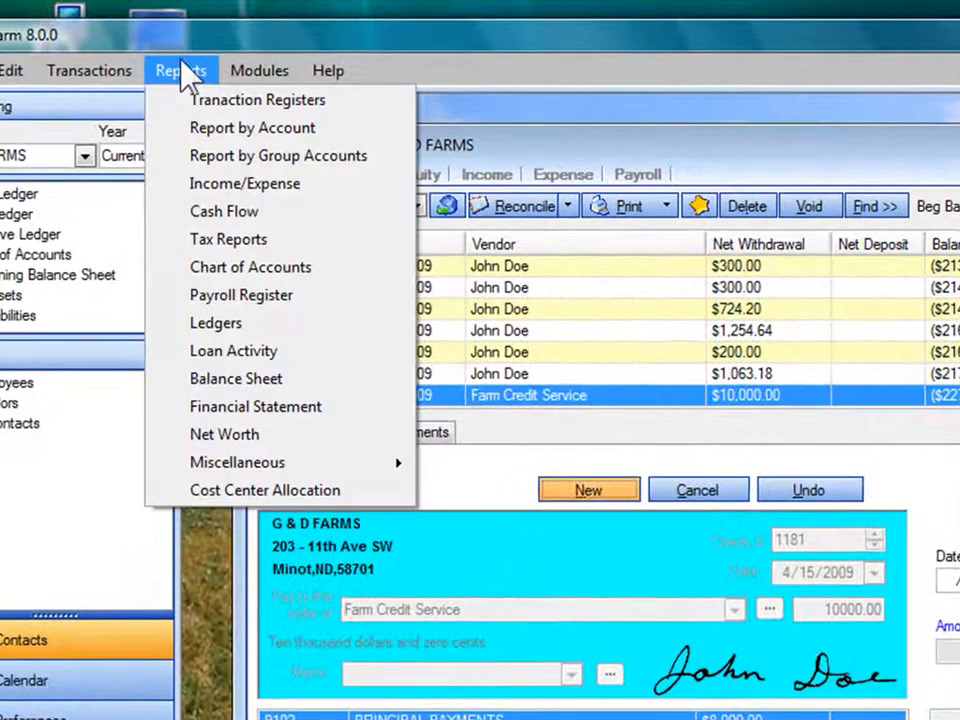
pyautogui.click(240, 358)
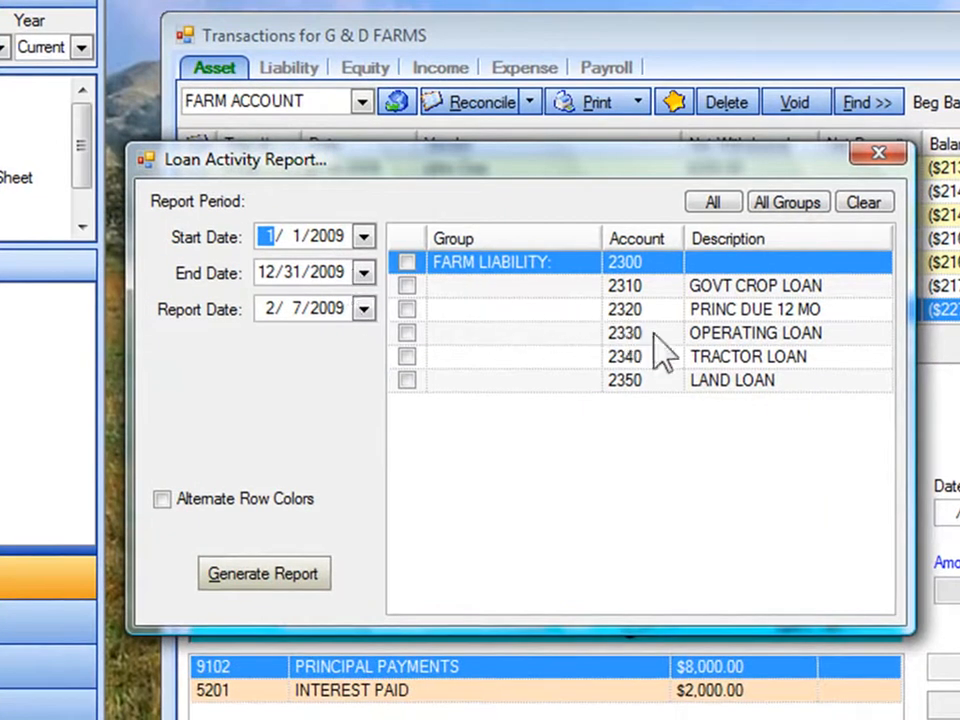
pyautogui.click(407, 333)
pyautogui.click(406, 357)
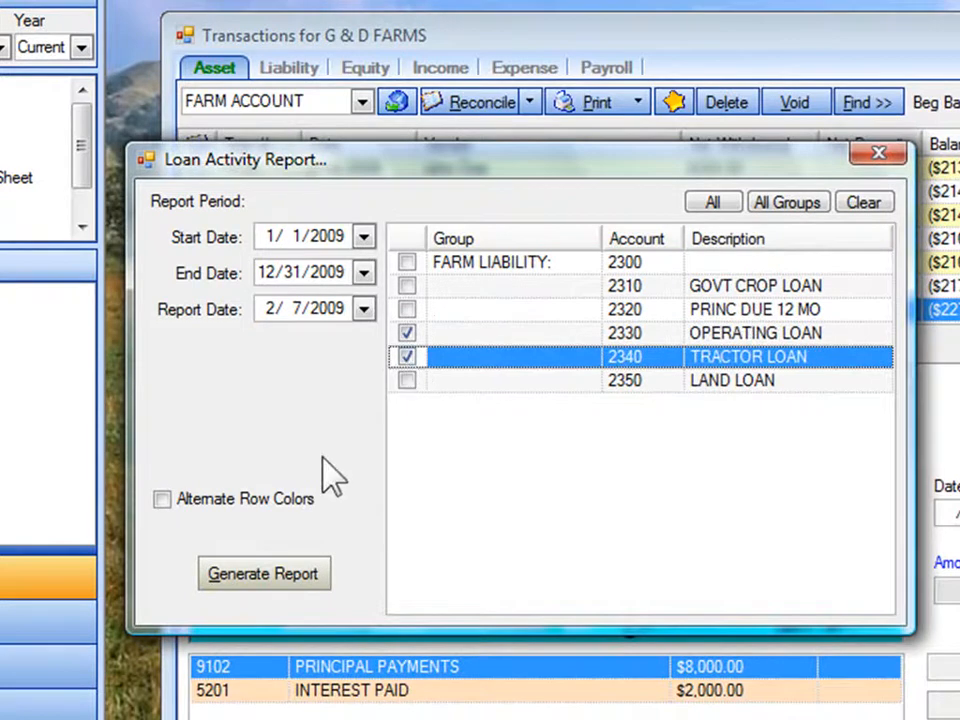
pyautogui.click(235, 586)
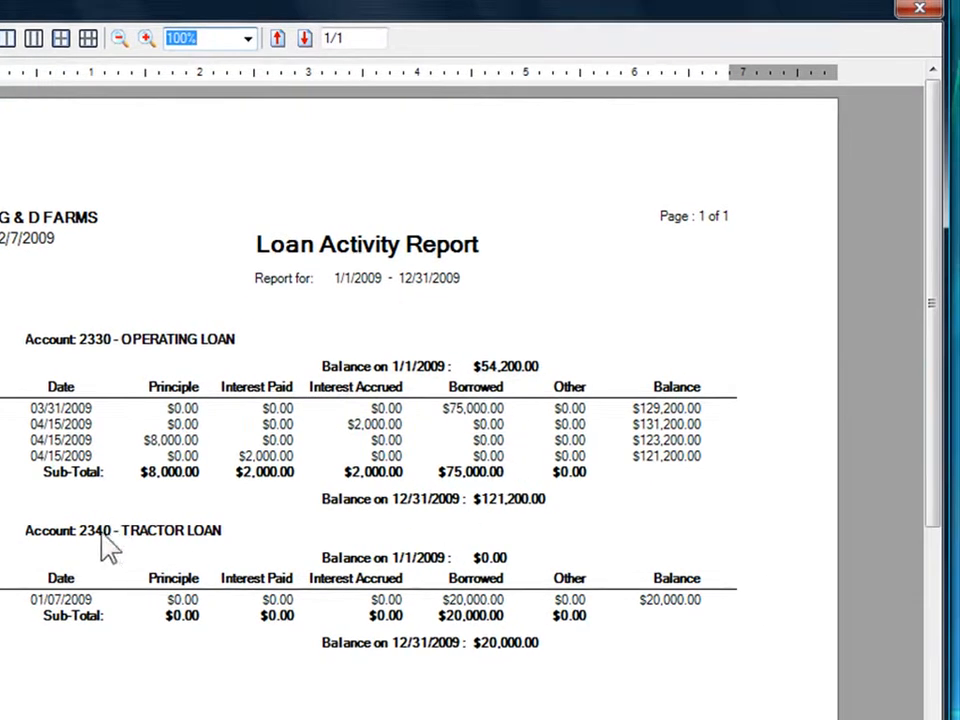
pyautogui.click(920, 12)
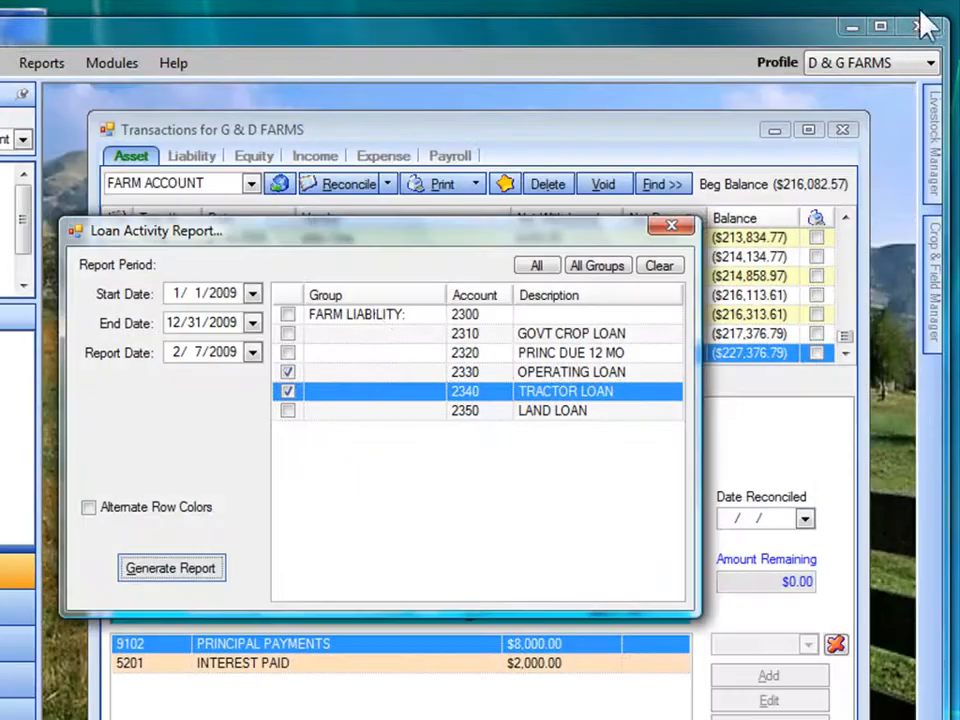
pyautogui.click(672, 226)
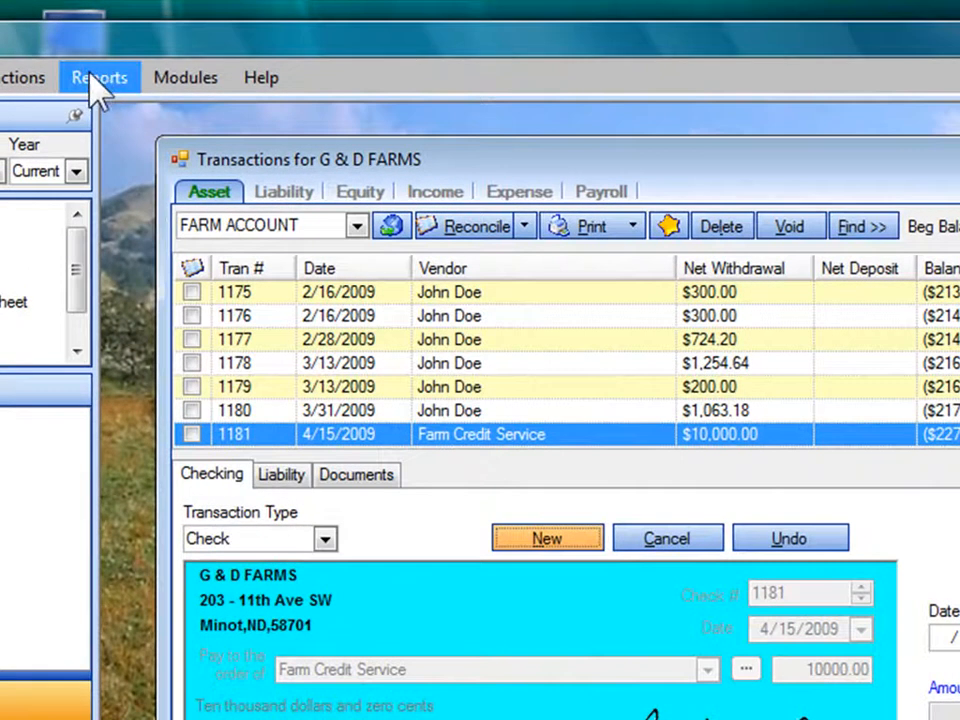
# Generate the Current balance sheet report for 1/1/2009 to 12/31/2009
pyautogui.click(45, 66)
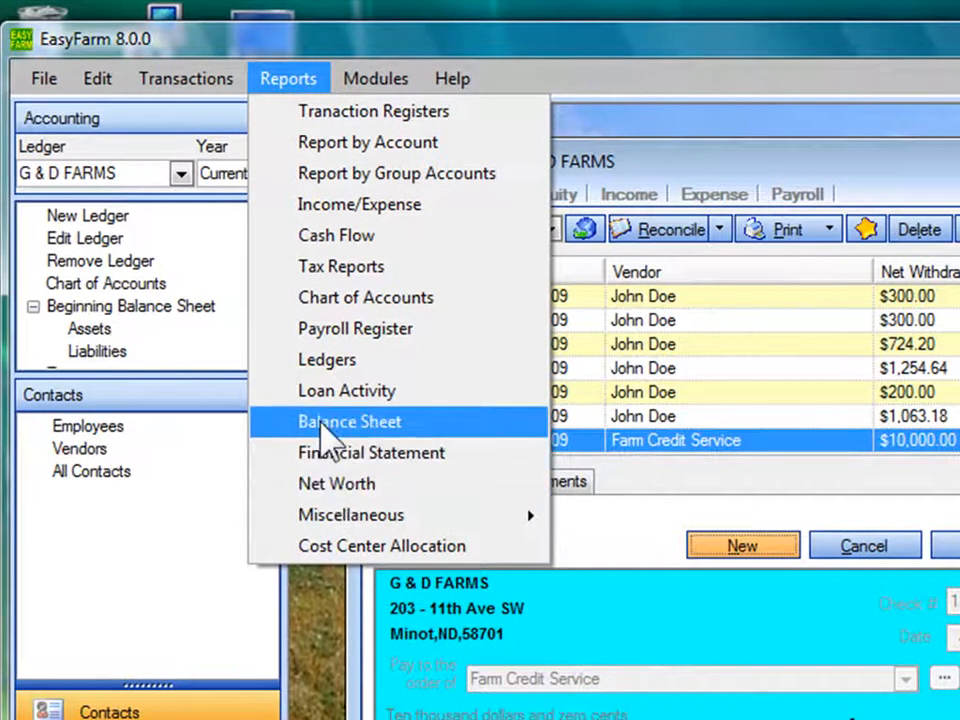
pyautogui.click(330, 424)
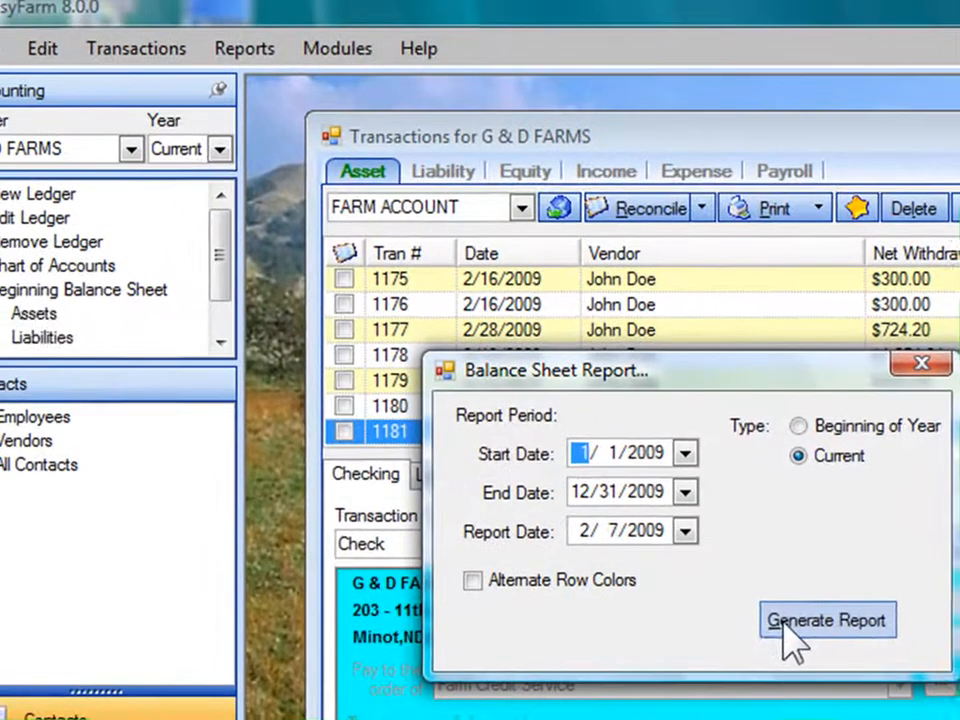
pyautogui.click(612, 458)
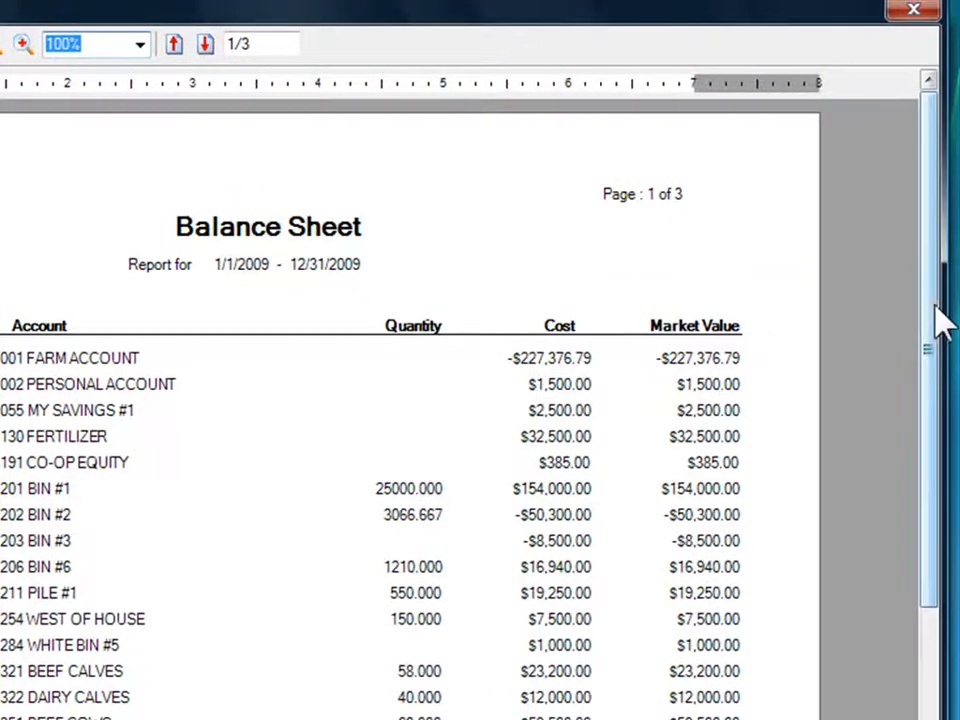
# Look over the assets on page 1 and the liabilities on page 2 of the balance sheet, and close the report
pyautogui.moveTo(934, 305); pyautogui.dragTo(958, 386)
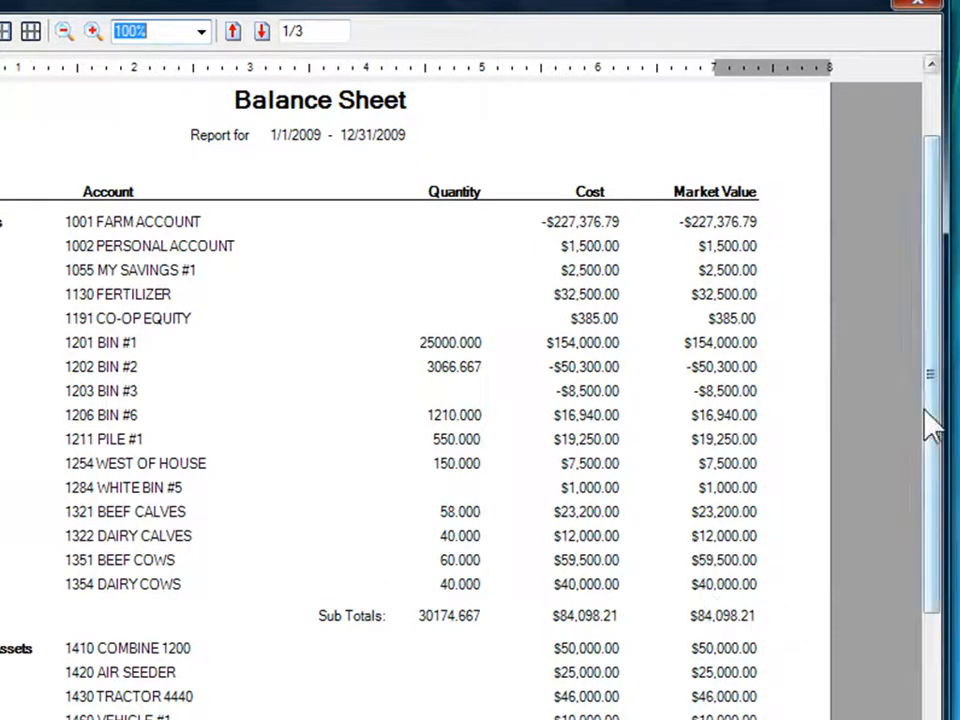
pyautogui.moveTo(928, 418); pyautogui.dragTo(955, 548)
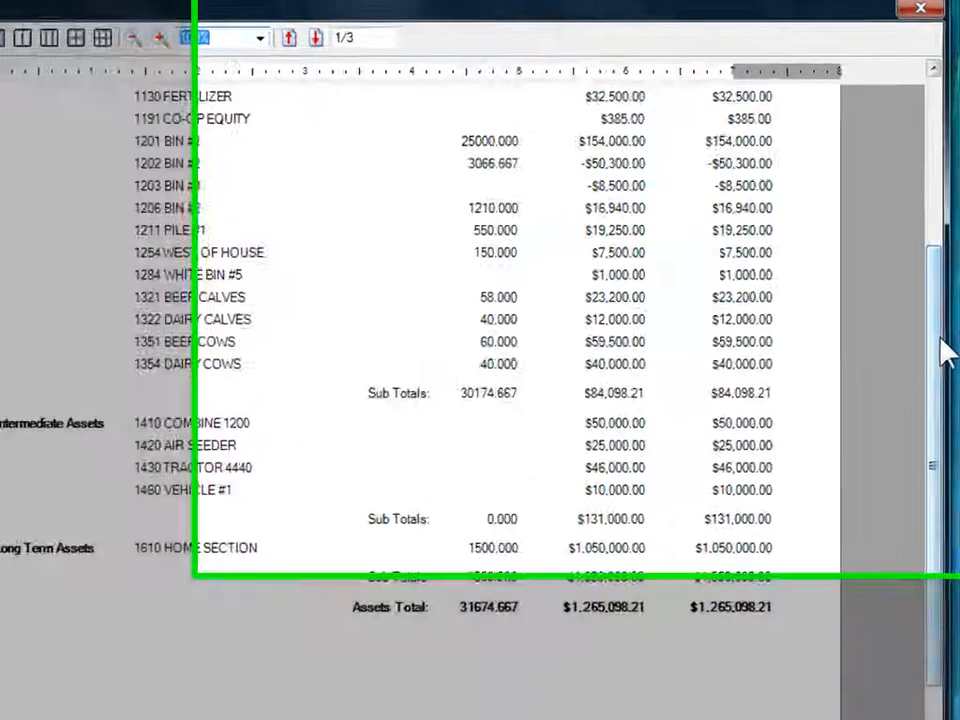
pyautogui.moveTo(948, 292); pyautogui.dragTo(943, 157)
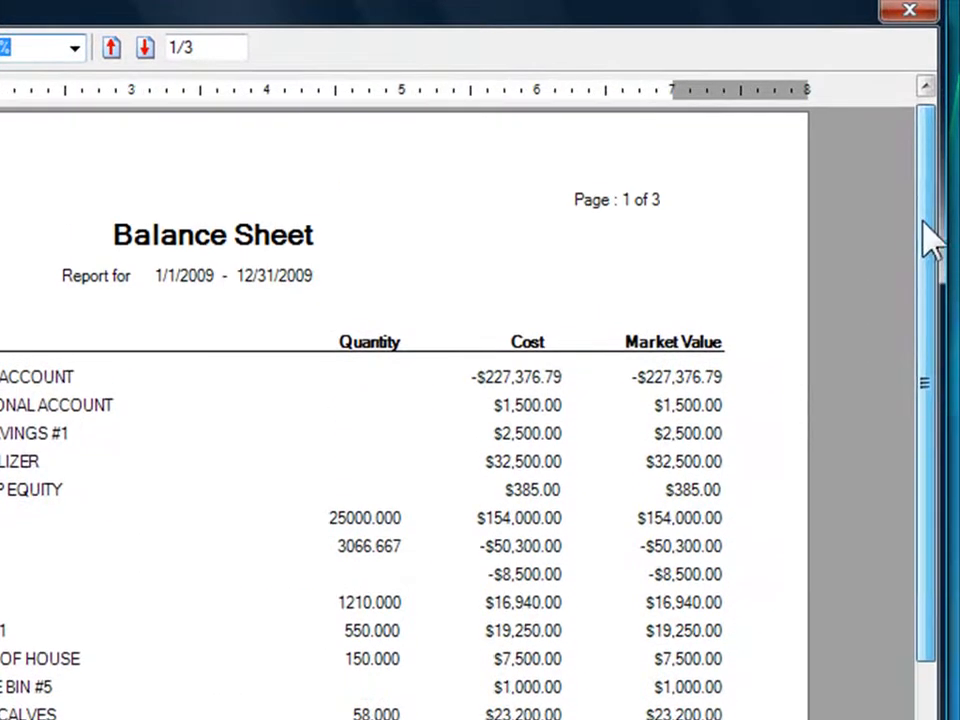
pyautogui.click(113, 47)
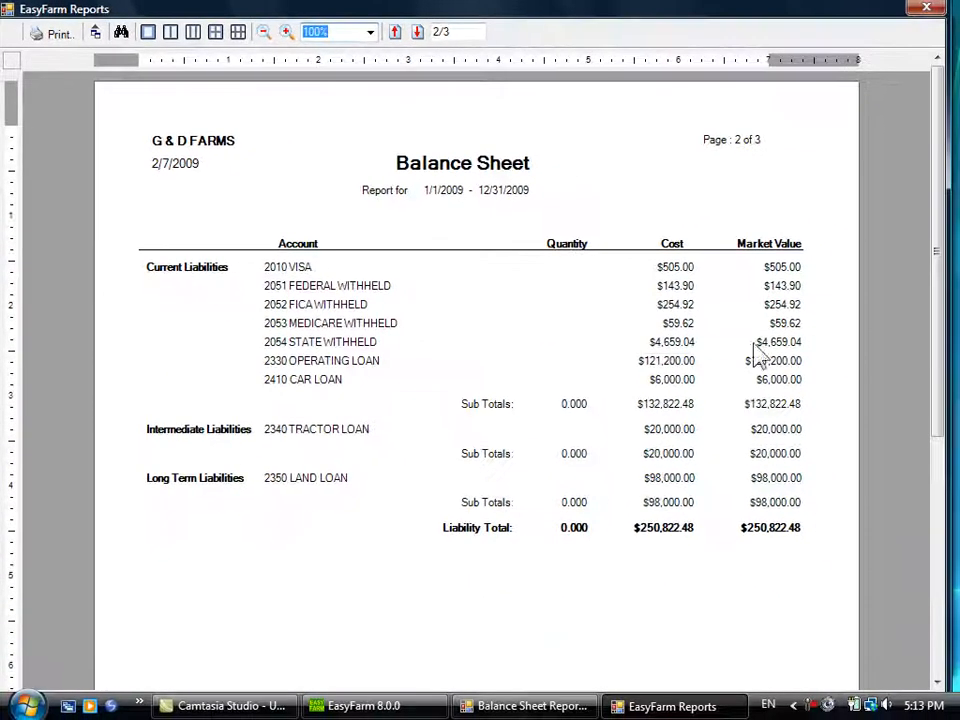
pyautogui.click(925, 12)
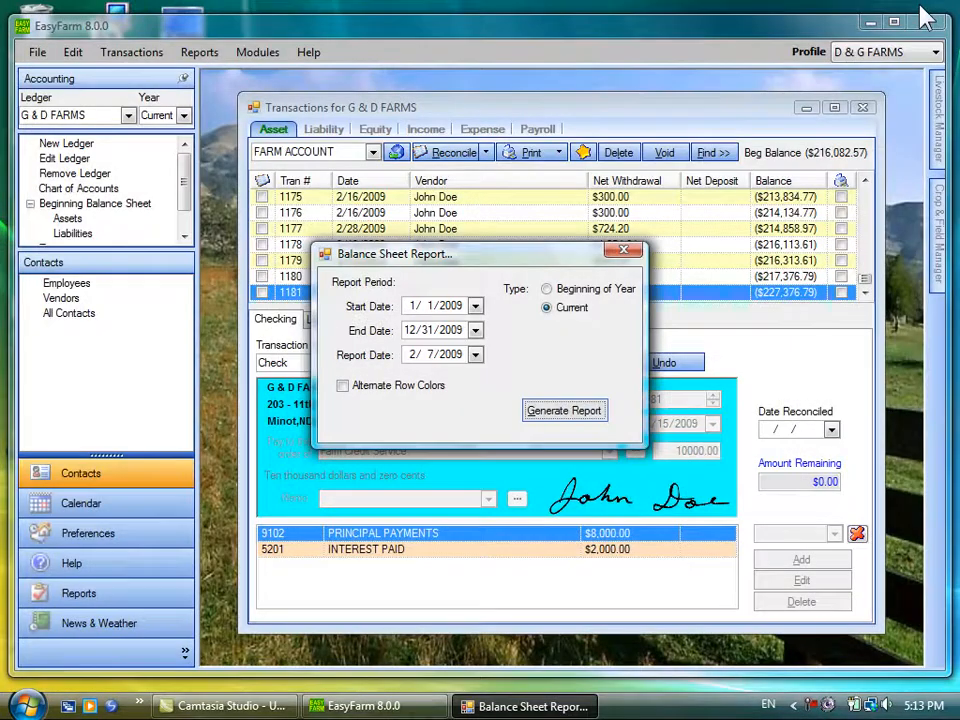
pyautogui.click(623, 250)
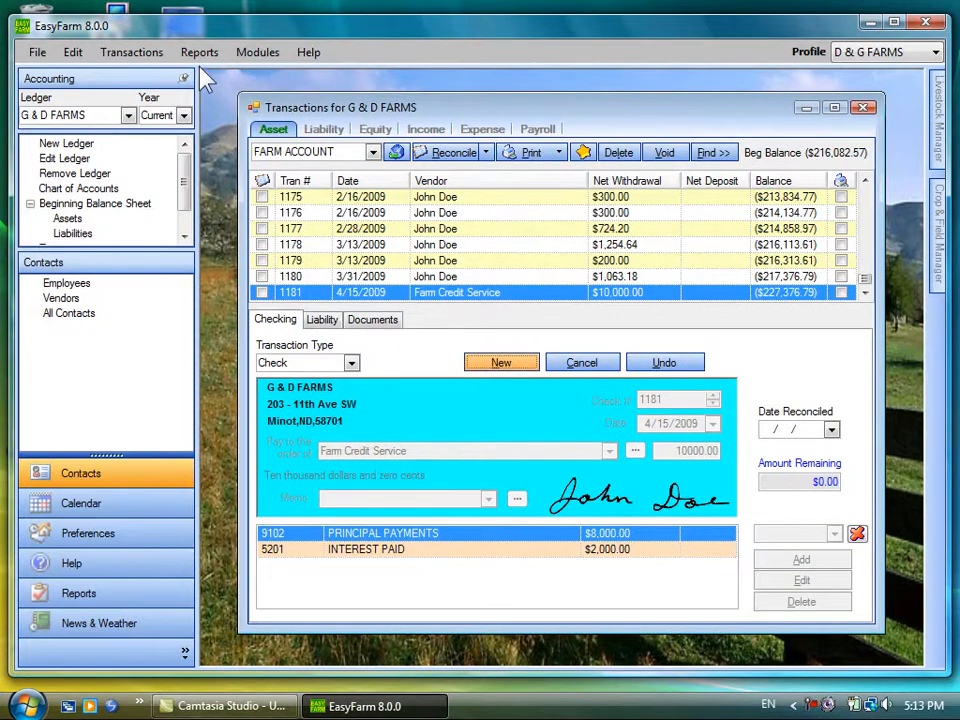
# Generate the Cost Center Allocation report for 1/1/2009 to 12/31/2009, and close it
pyautogui.click(200, 53)
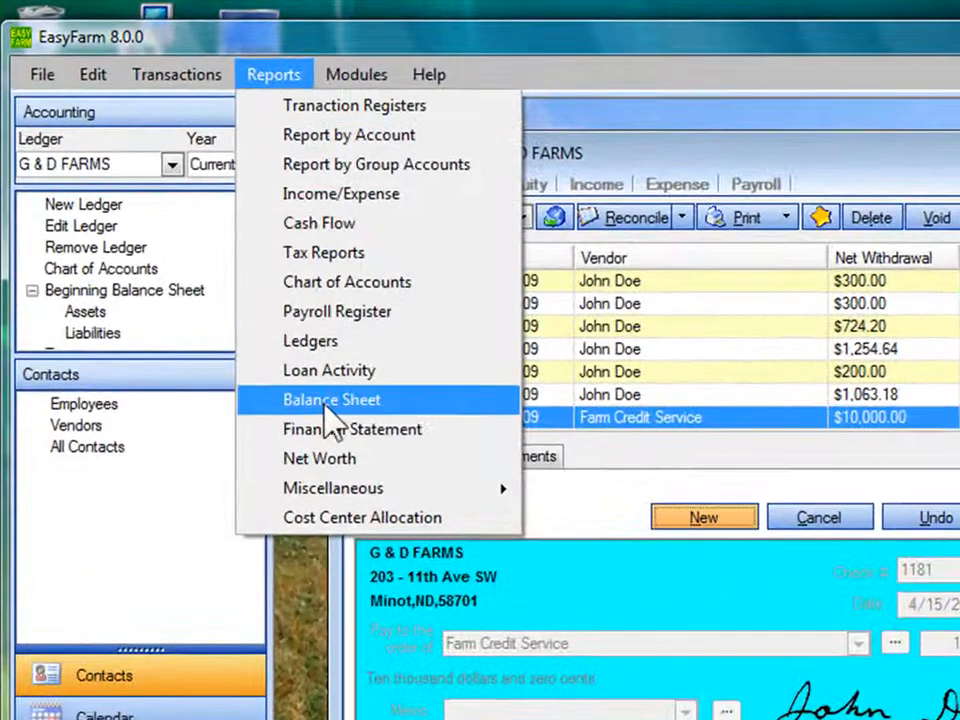
pyautogui.click(336, 518)
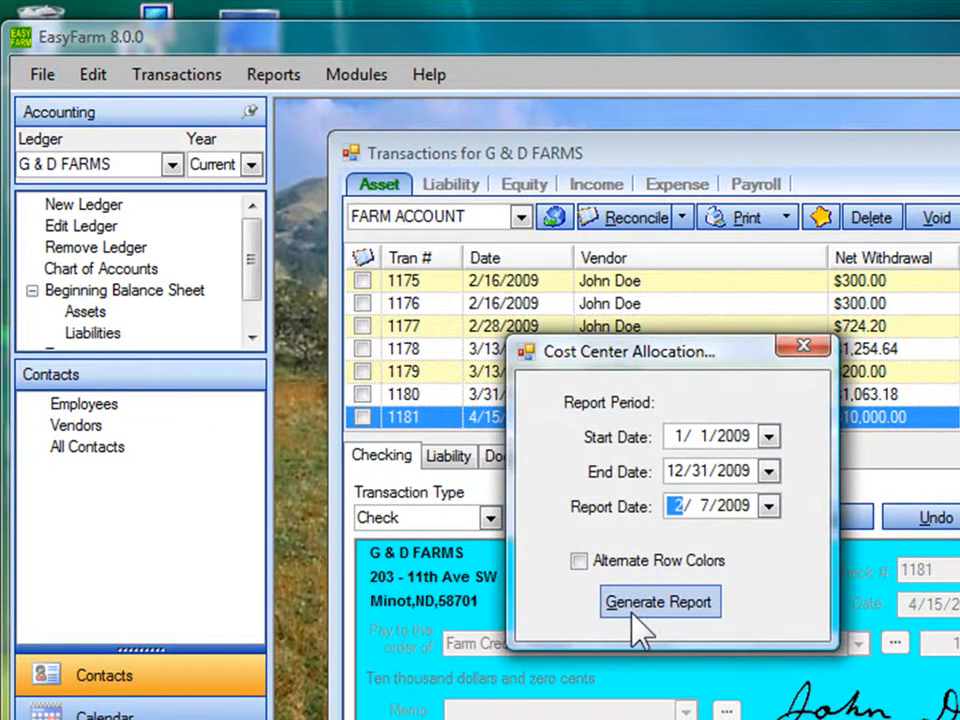
pyautogui.click(637, 607)
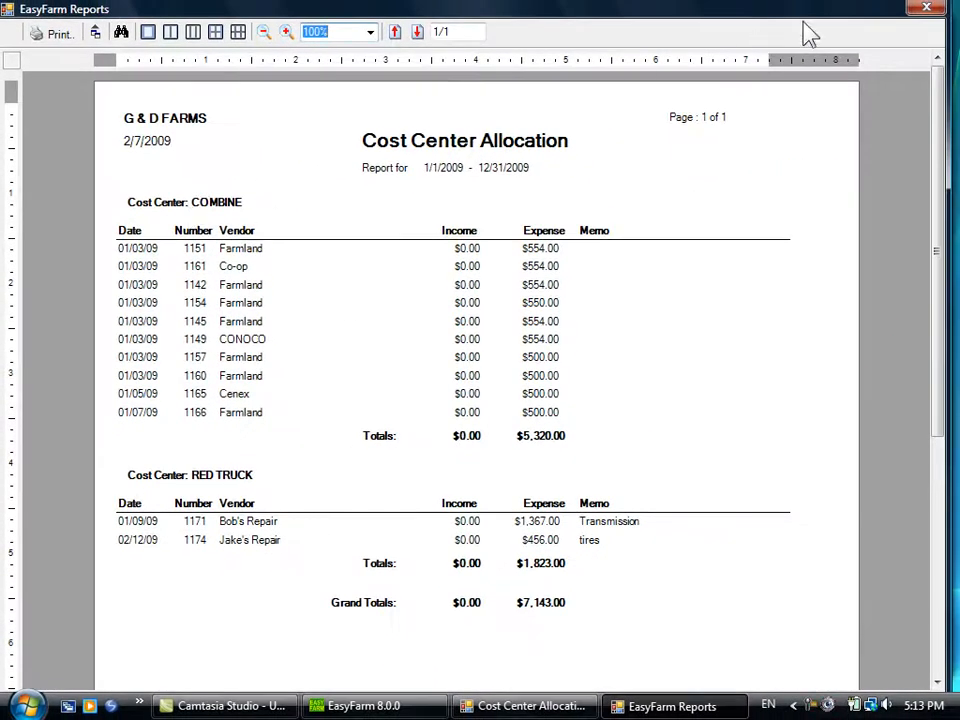
pyautogui.click(927, 10)
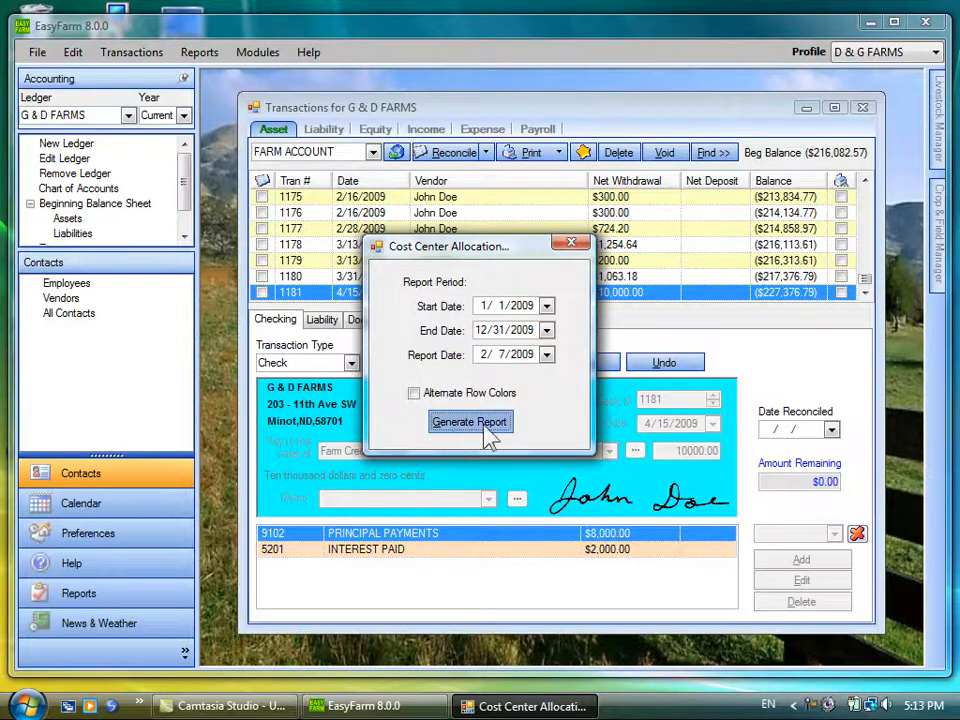
pyautogui.click(575, 243)
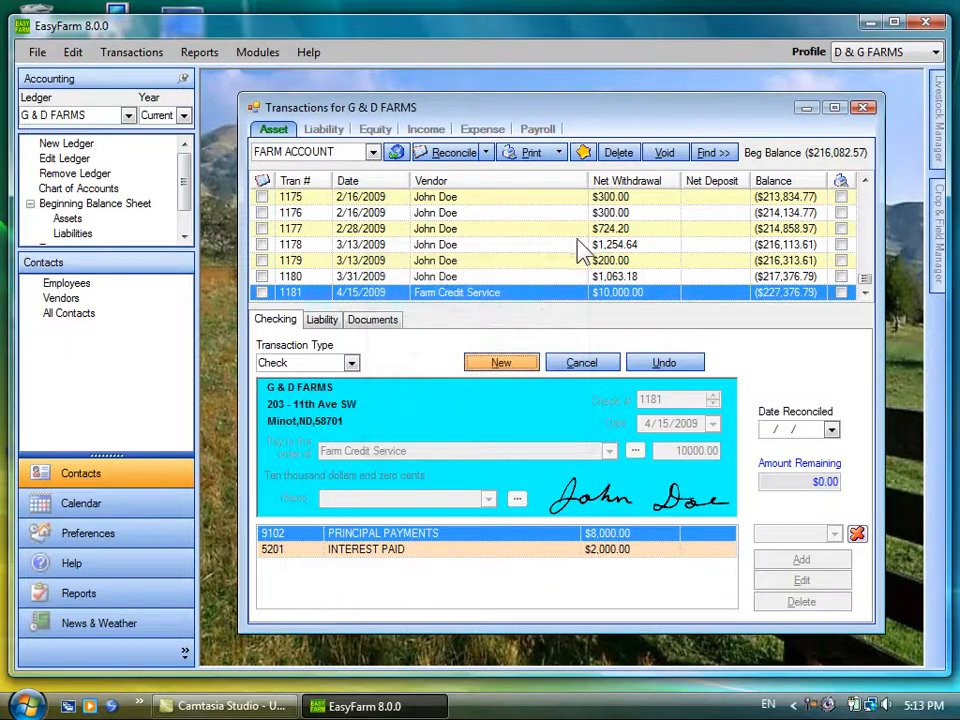
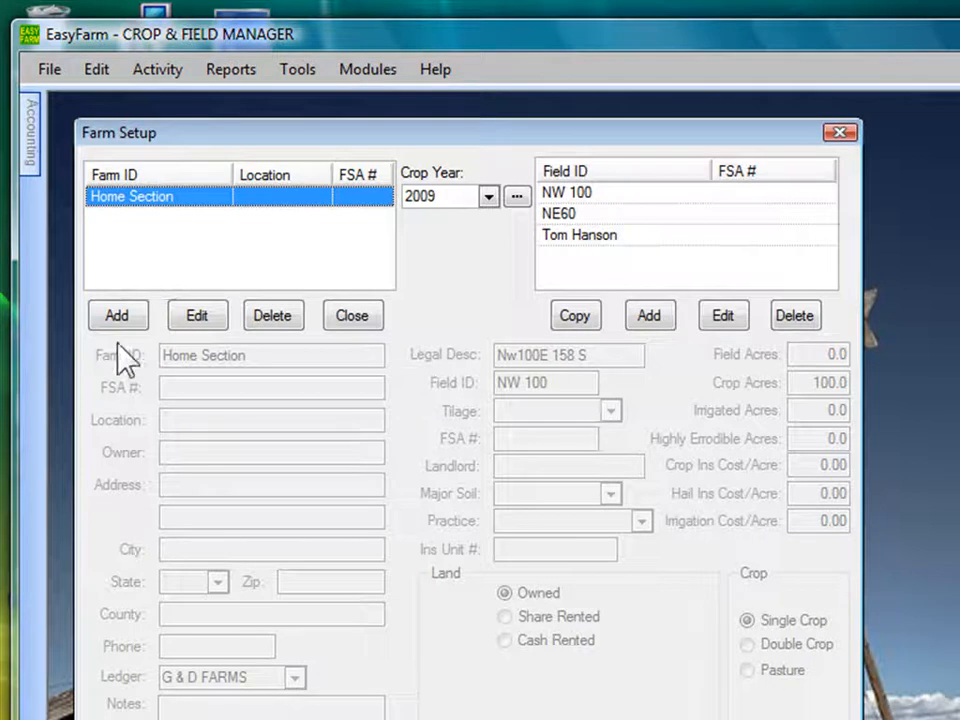
# View a blank field entry for the Home Section farm in crop year 2009, and close Farm Setup
pyautogui.click(649, 316)
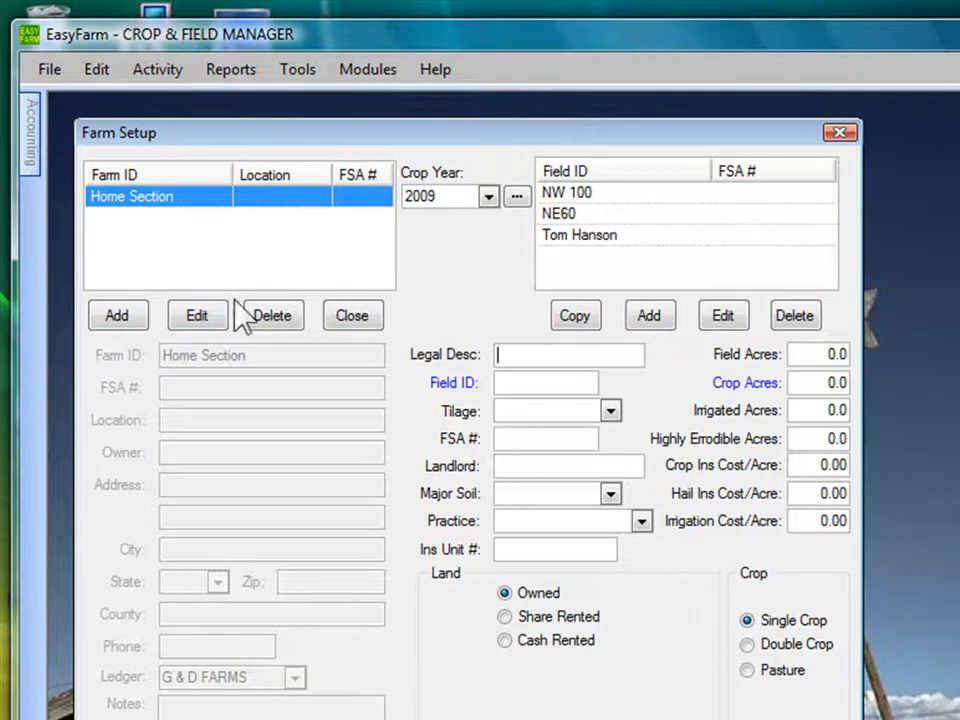
pyautogui.click(350, 318)
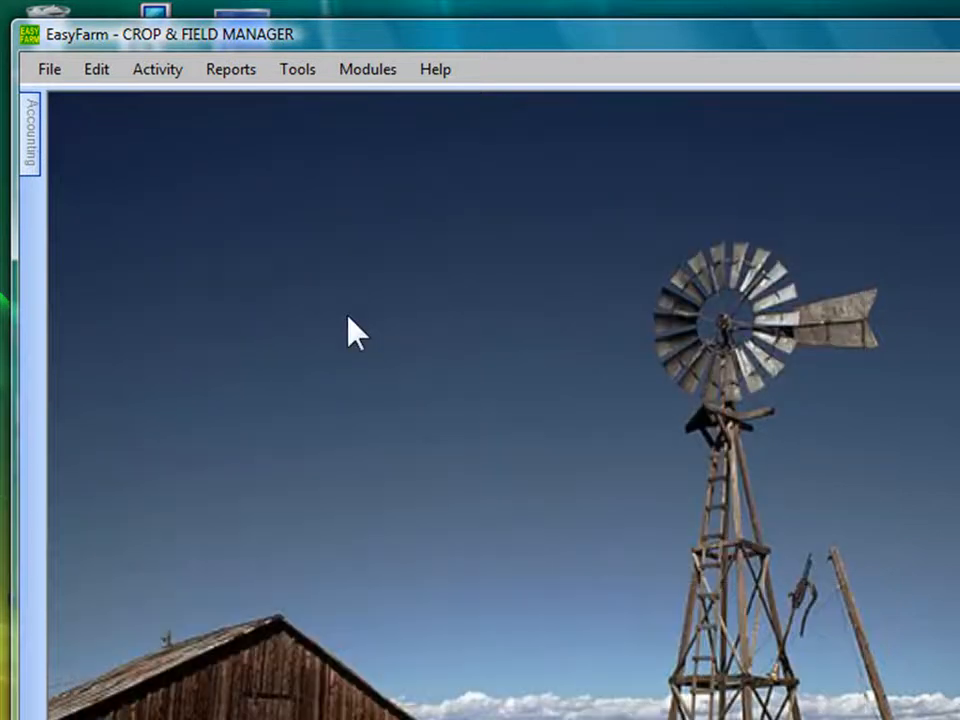
# Open the crop pick lists and view the Crop Type, Planting Practice and Seed Treatment entries
pyautogui.click(57, 80)
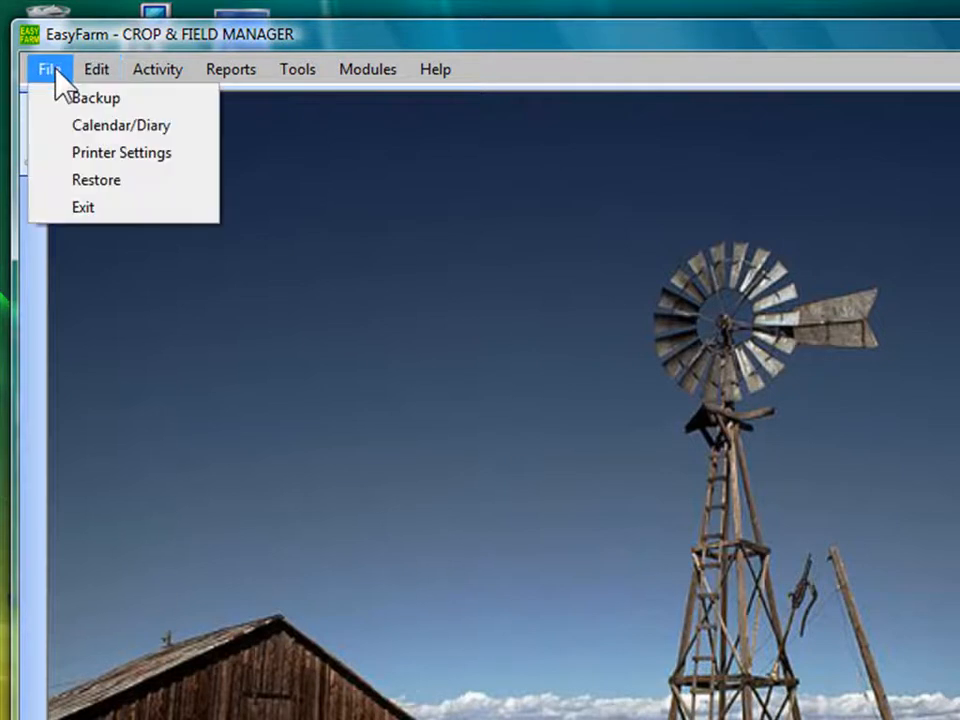
pyautogui.moveTo(87, 78)
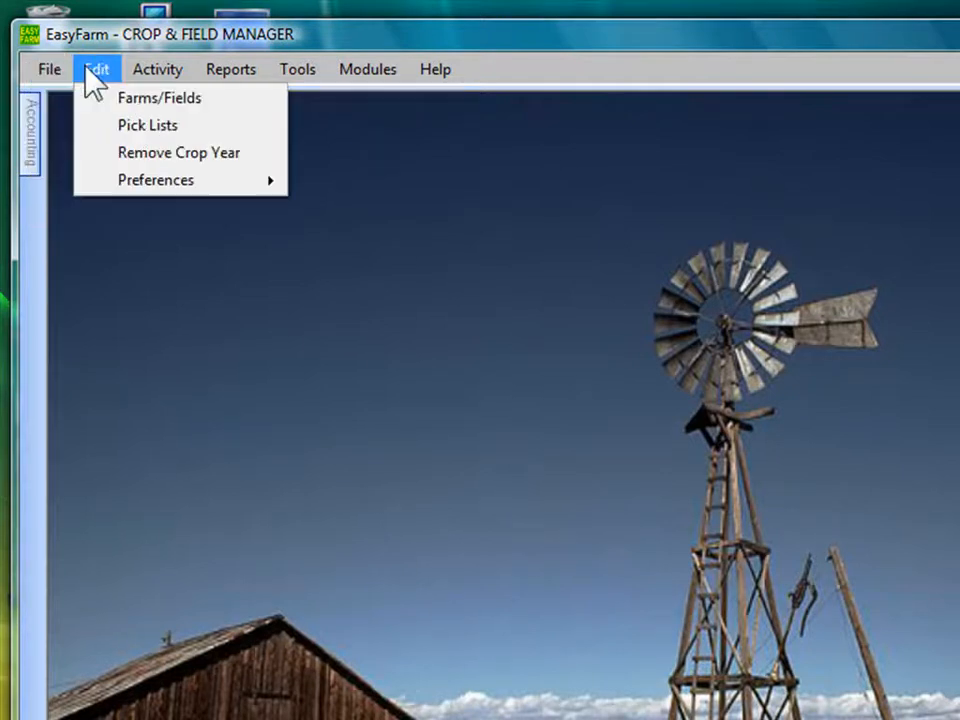
pyautogui.click(110, 127)
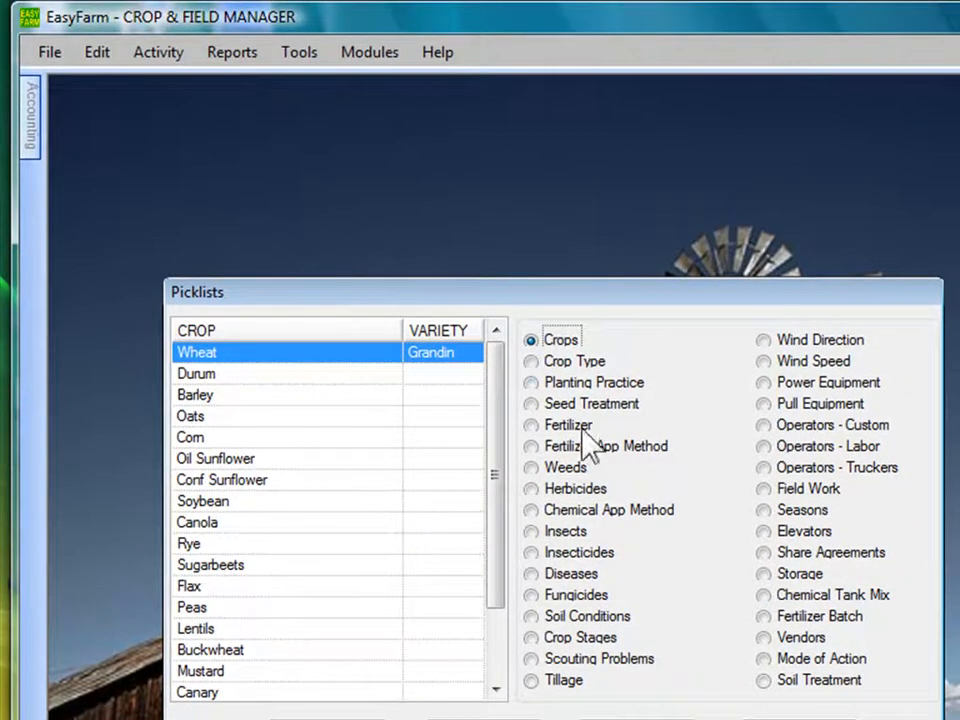
pyautogui.click(531, 363)
pyautogui.click(531, 384)
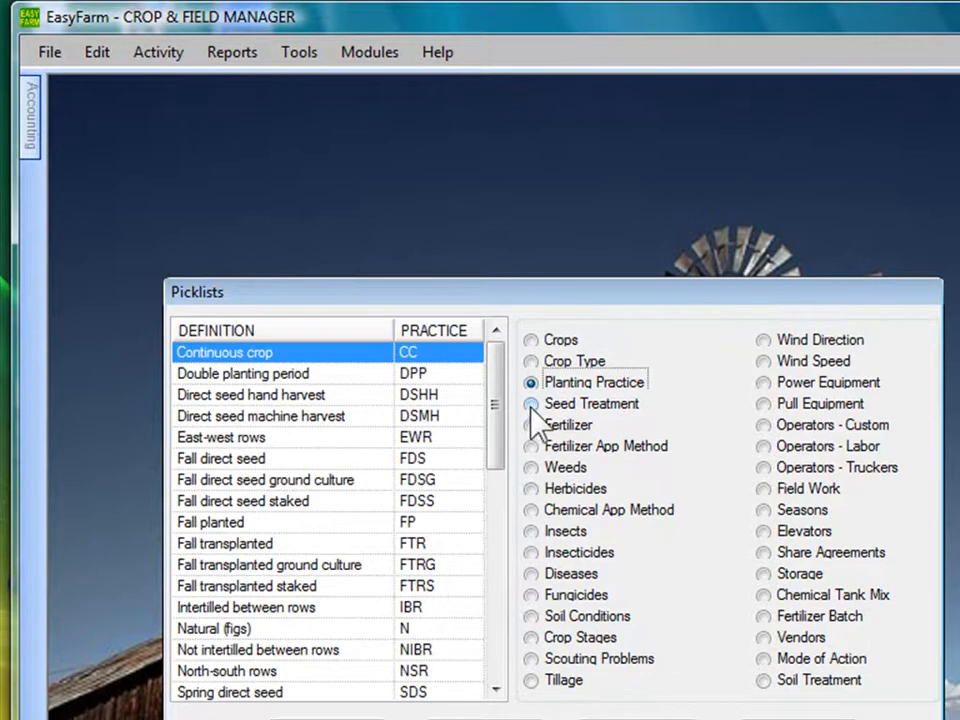
pyautogui.click(531, 405)
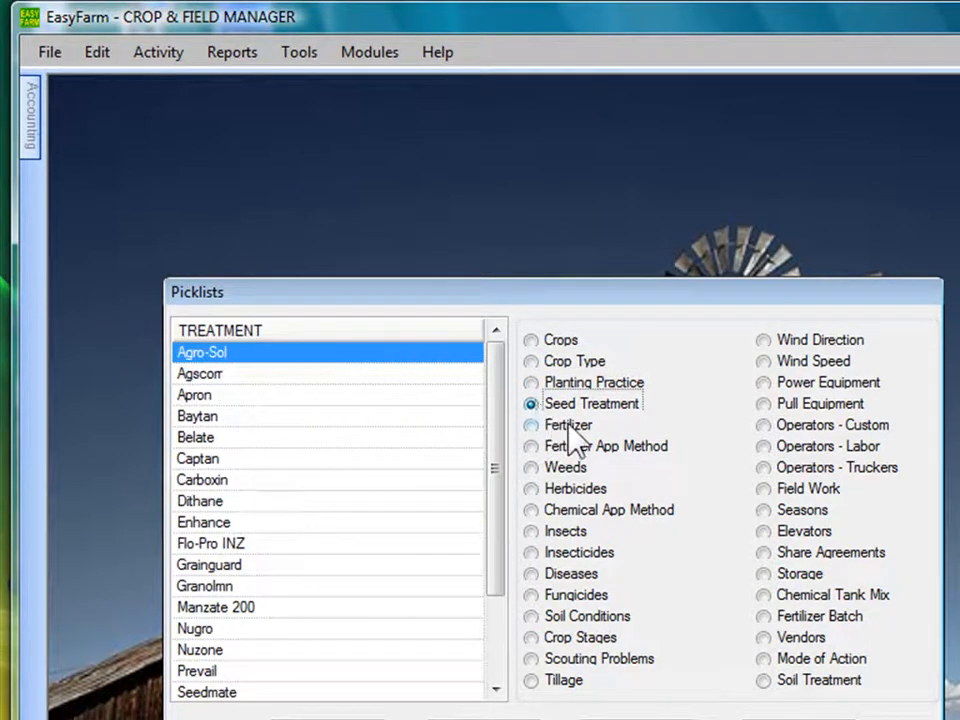
# View the pick lists for weeds, herbicides, insects, insecticides, diseases, soil conditions and crop stages
pyautogui.click(531, 470)
pyautogui.click(532, 494)
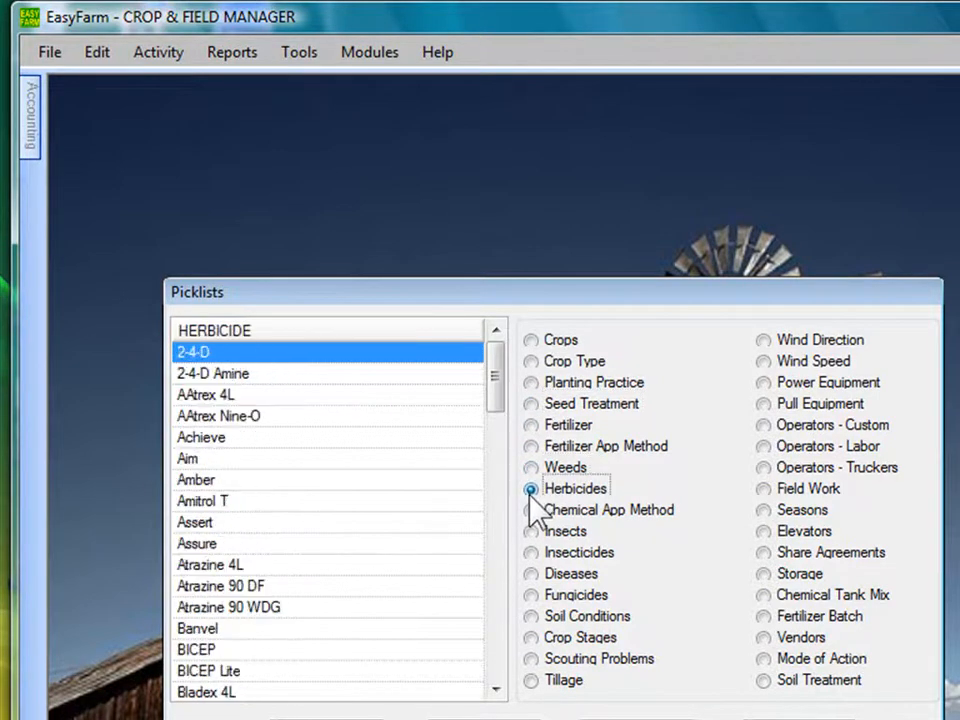
pyautogui.click(531, 534)
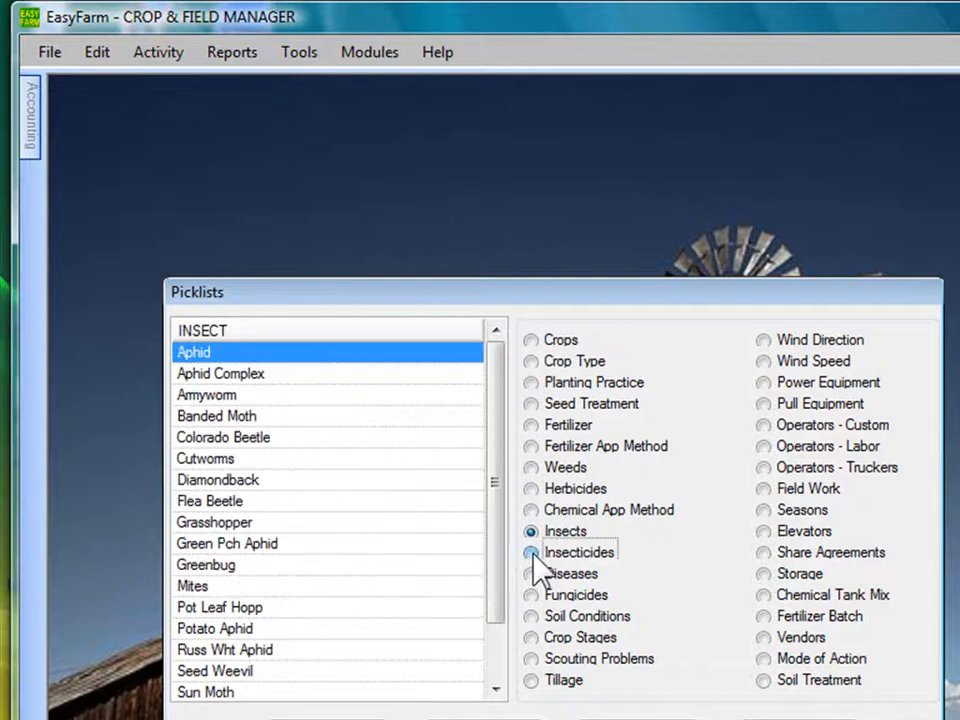
pyautogui.click(531, 553)
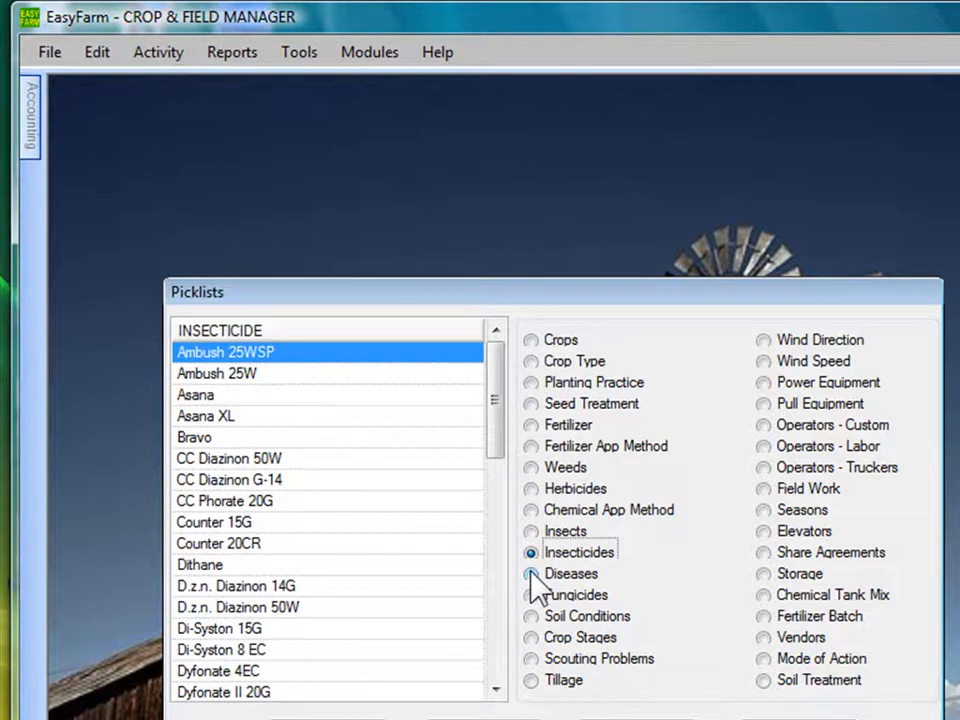
pyautogui.click(531, 574)
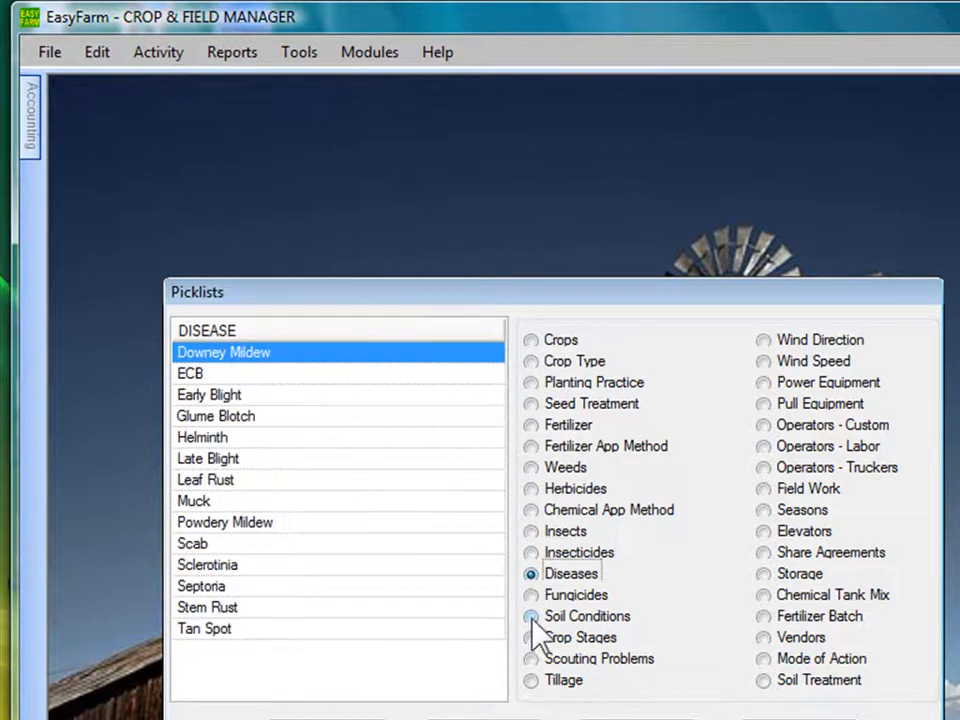
pyautogui.click(531, 617)
pyautogui.click(531, 638)
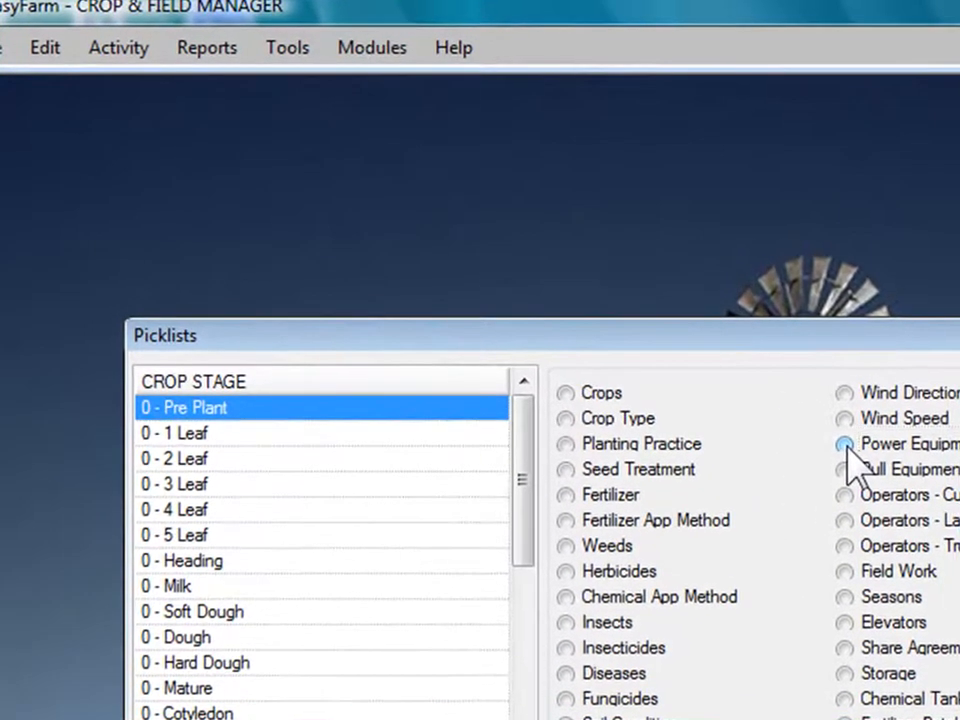
# View the Power Equipment, Pull Equipment, Operators - Labor and Elevators pick lists, and close Picklists
pyautogui.click(766, 386)
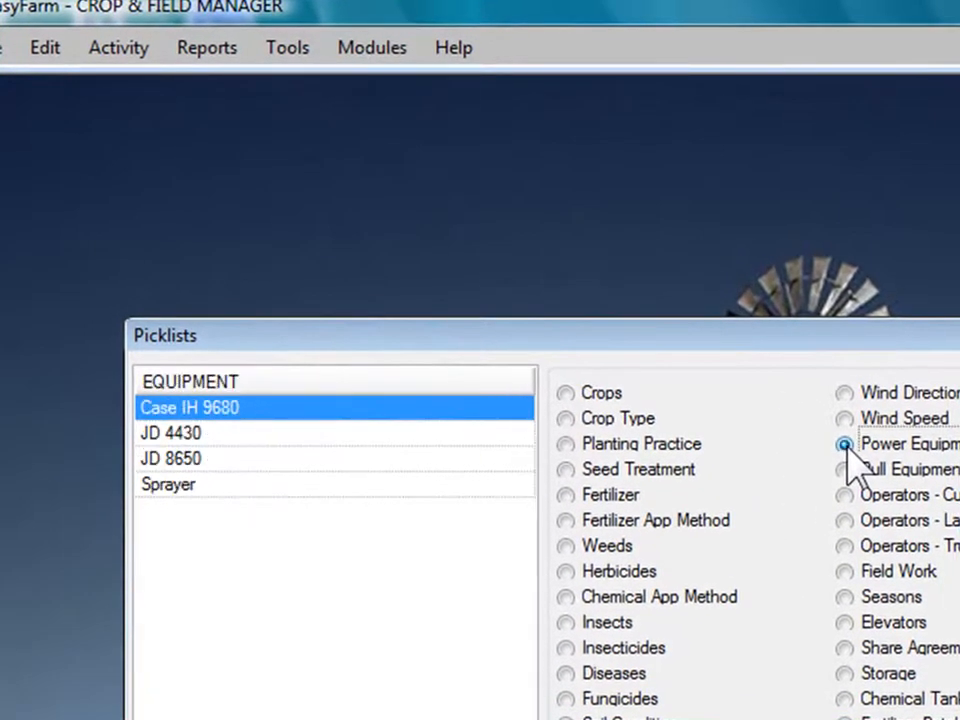
pyautogui.click(848, 470)
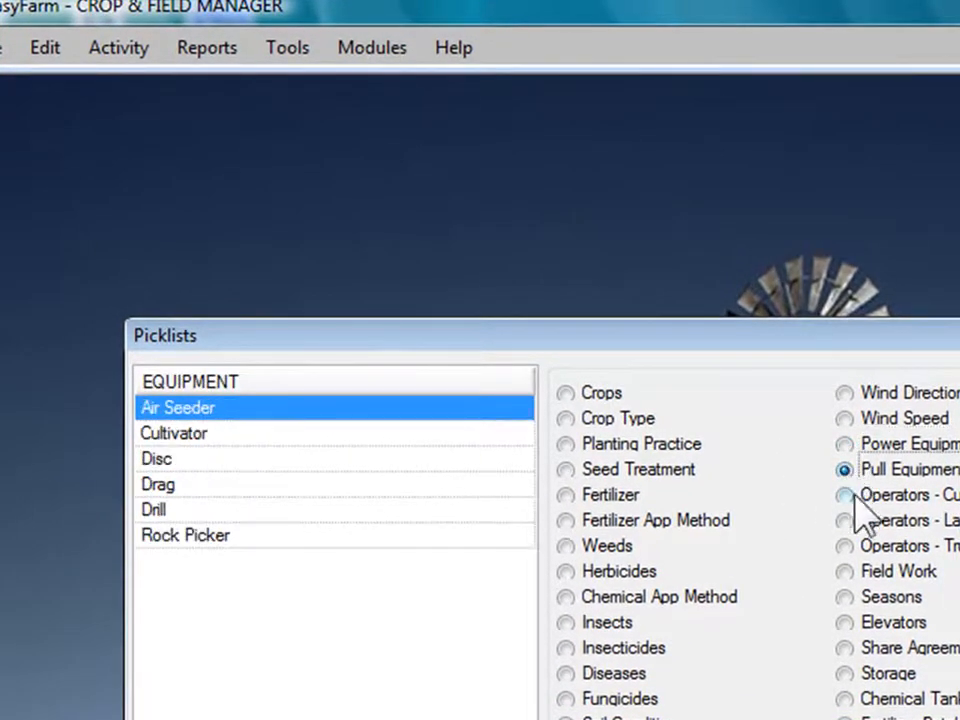
pyautogui.click(846, 521)
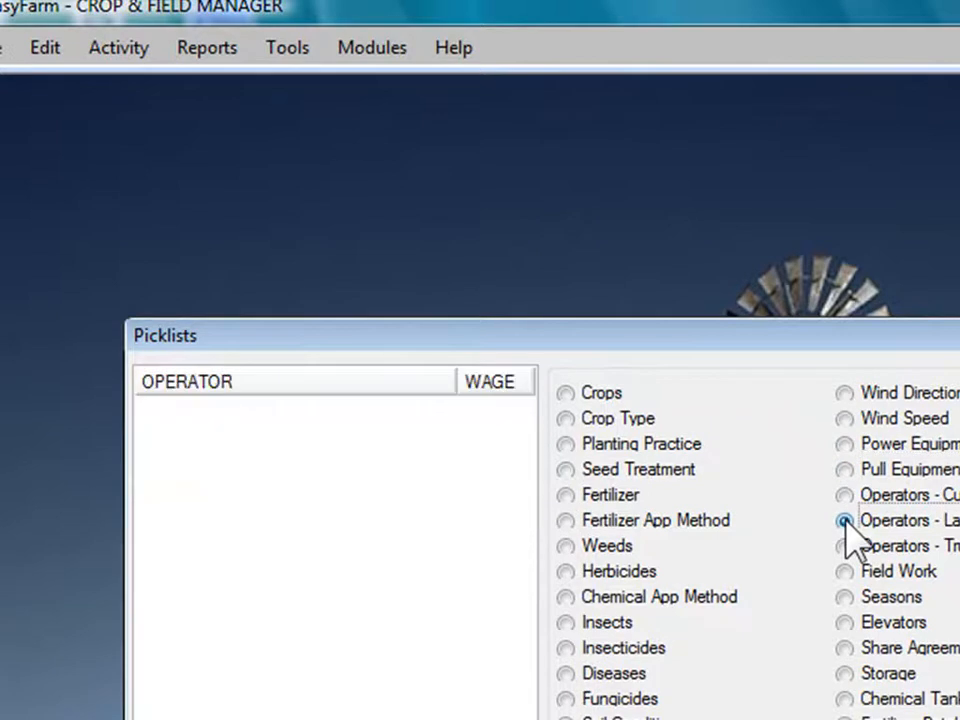
pyautogui.click(846, 622)
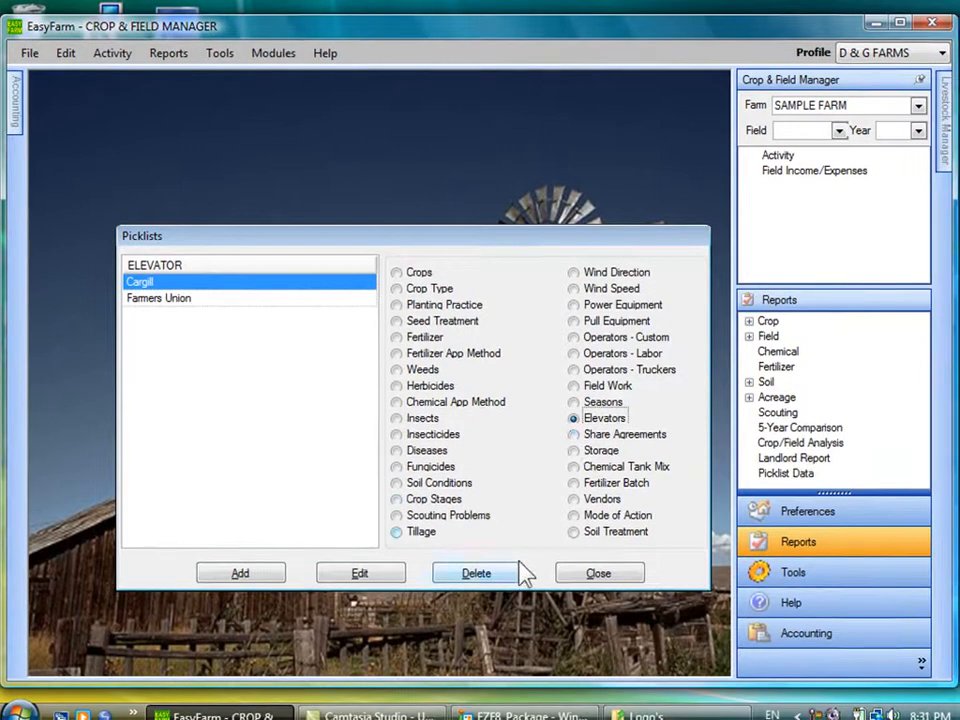
pyautogui.click(596, 573)
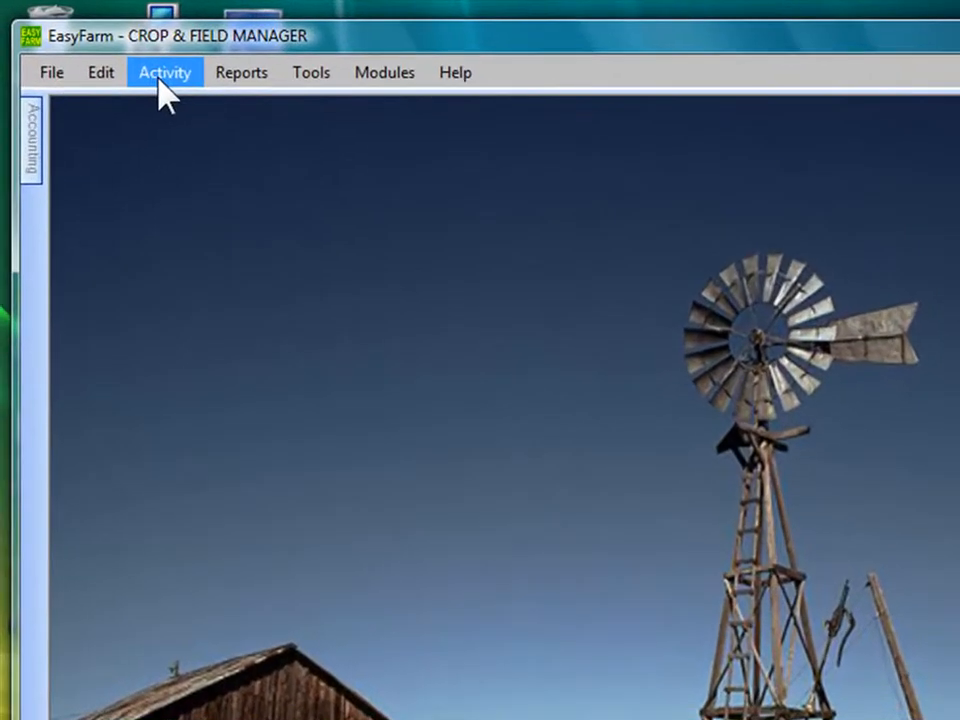
# Open Activities for the Home Section farm, tick field NW 100, look through the available activity types to Crop Production/Sale, and close Activities
pyautogui.click(165, 72)
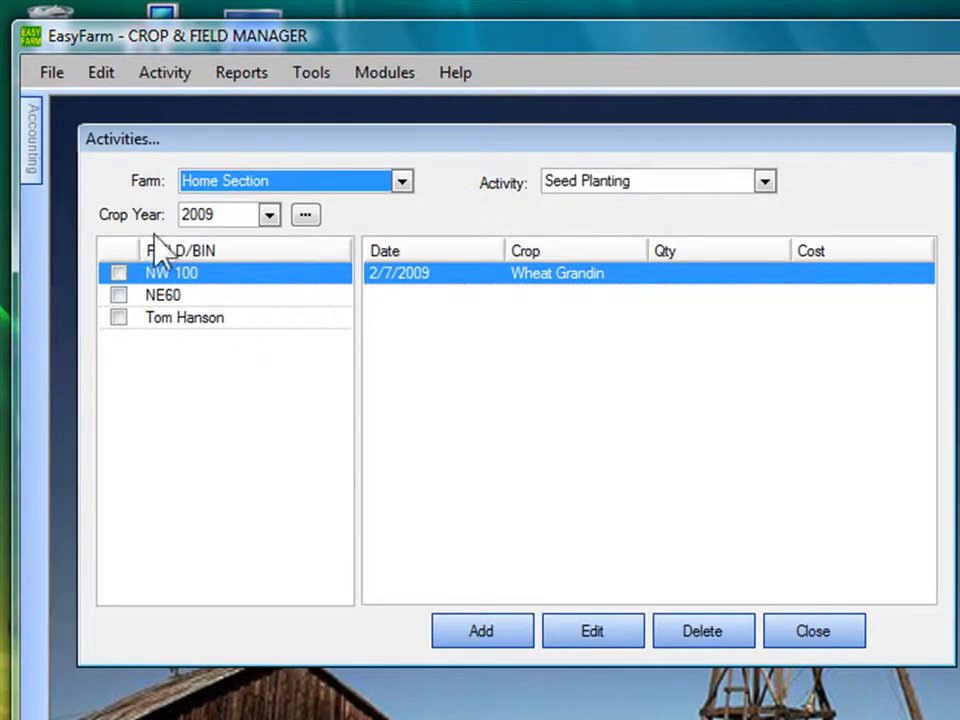
pyautogui.click(118, 273)
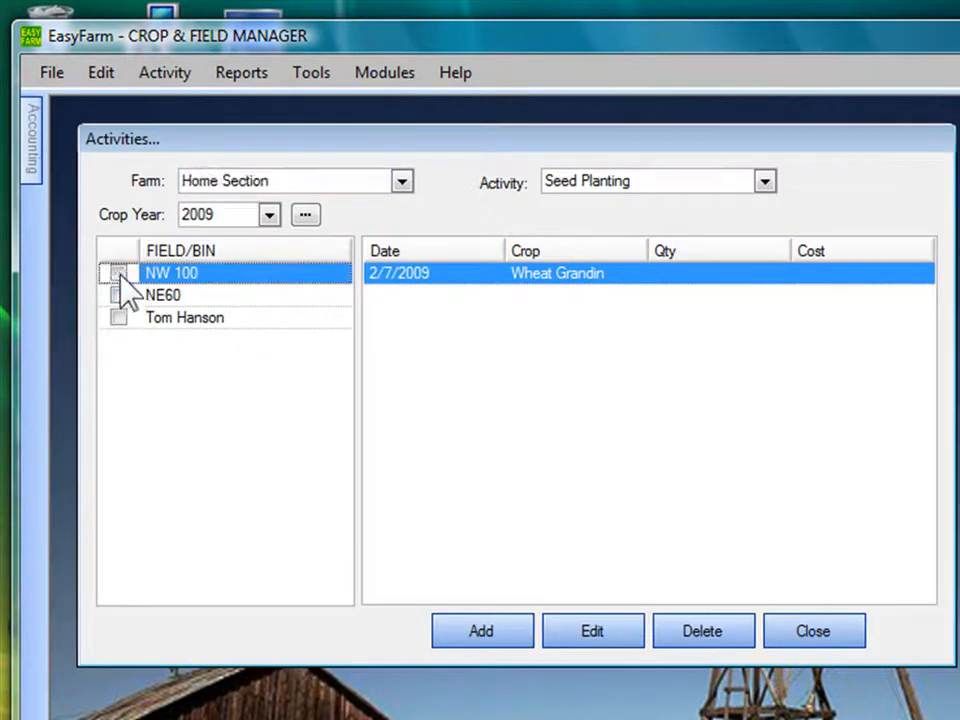
pyautogui.click(765, 182)
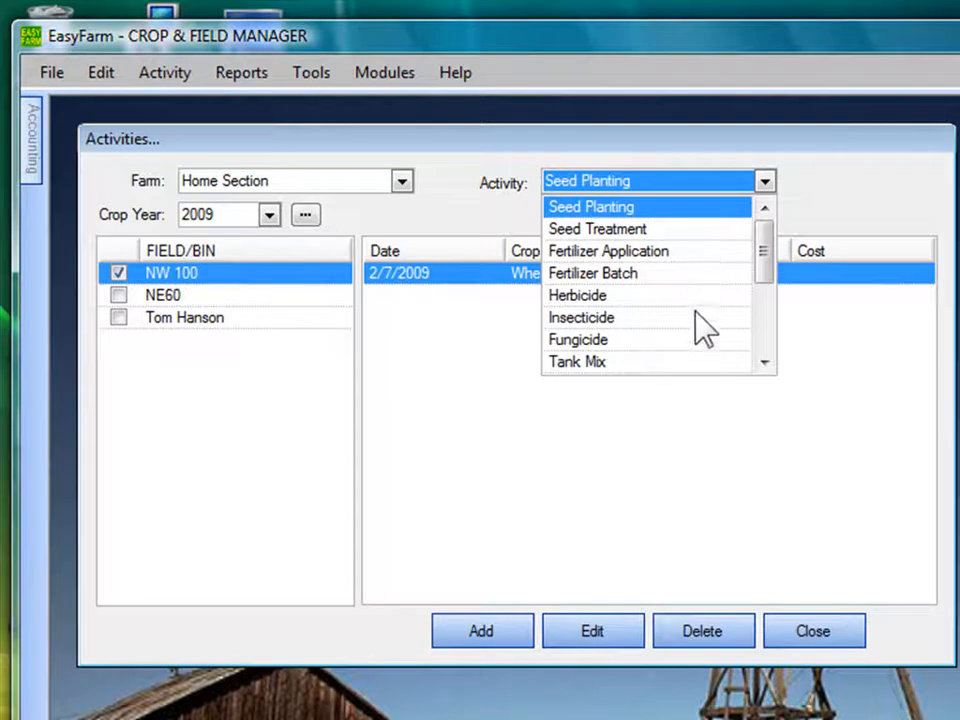
pyautogui.click(765, 364)
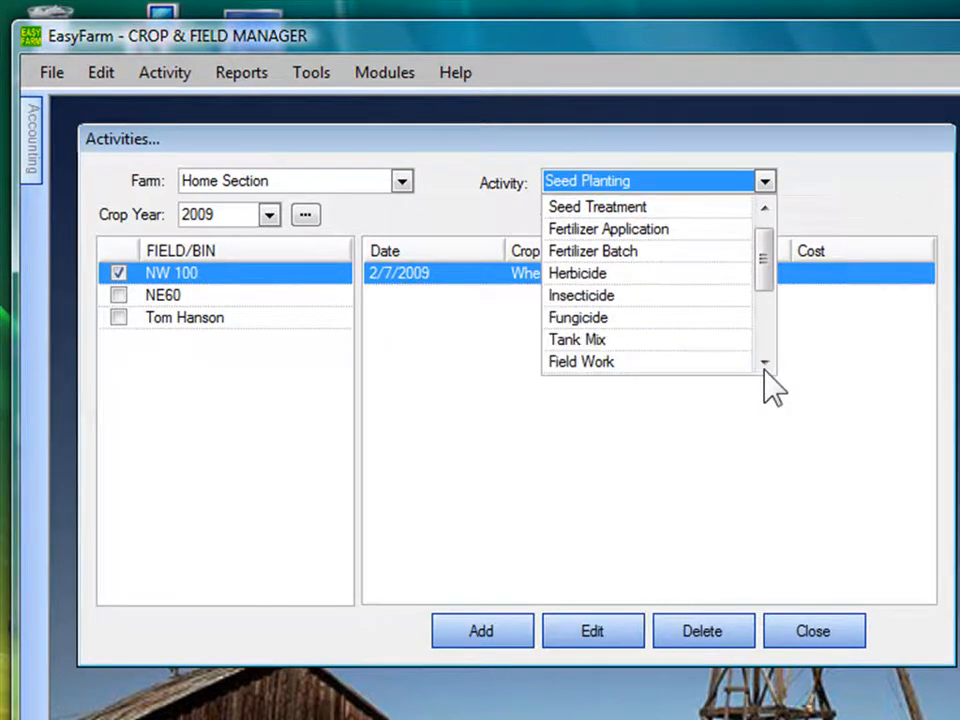
pyautogui.click(765, 364)
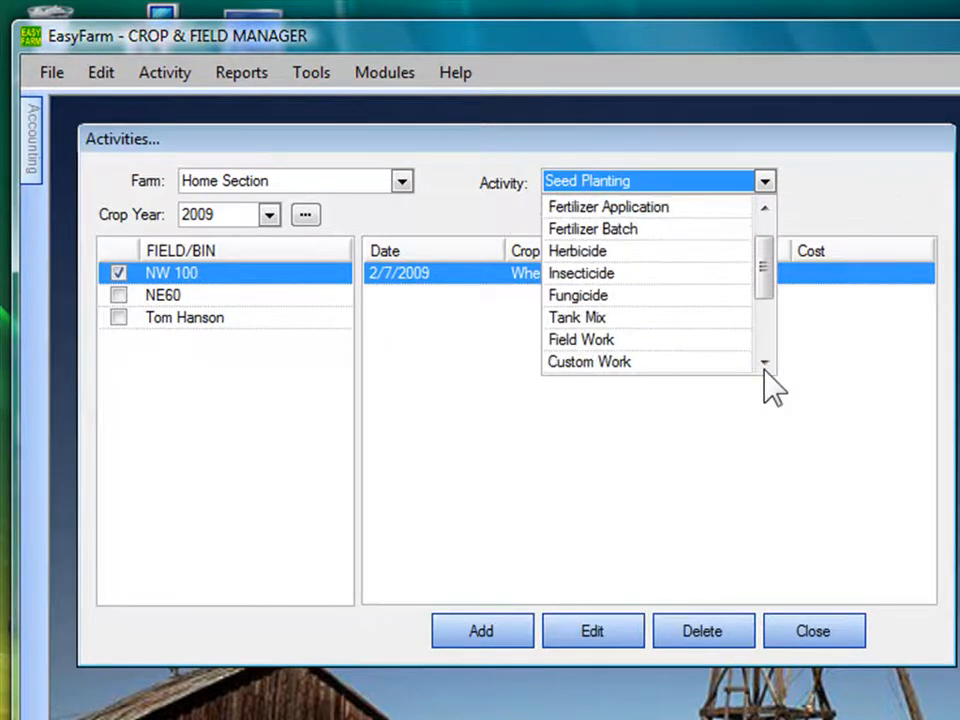
pyautogui.click(765, 364)
pyautogui.click(765, 364)
pyautogui.click(765, 364)
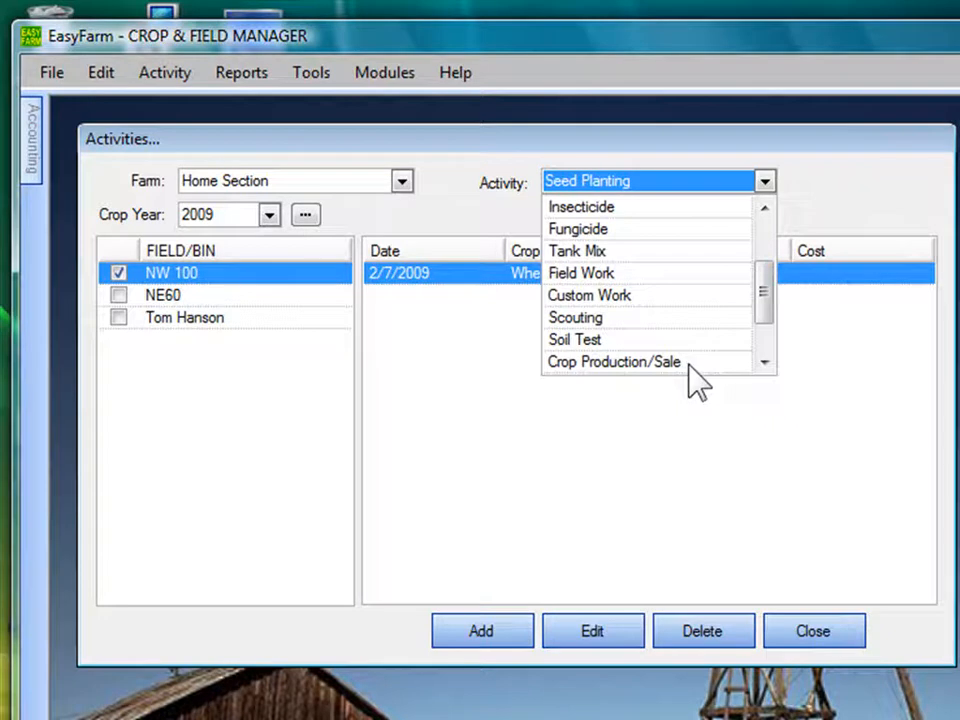
pyautogui.click(811, 643)
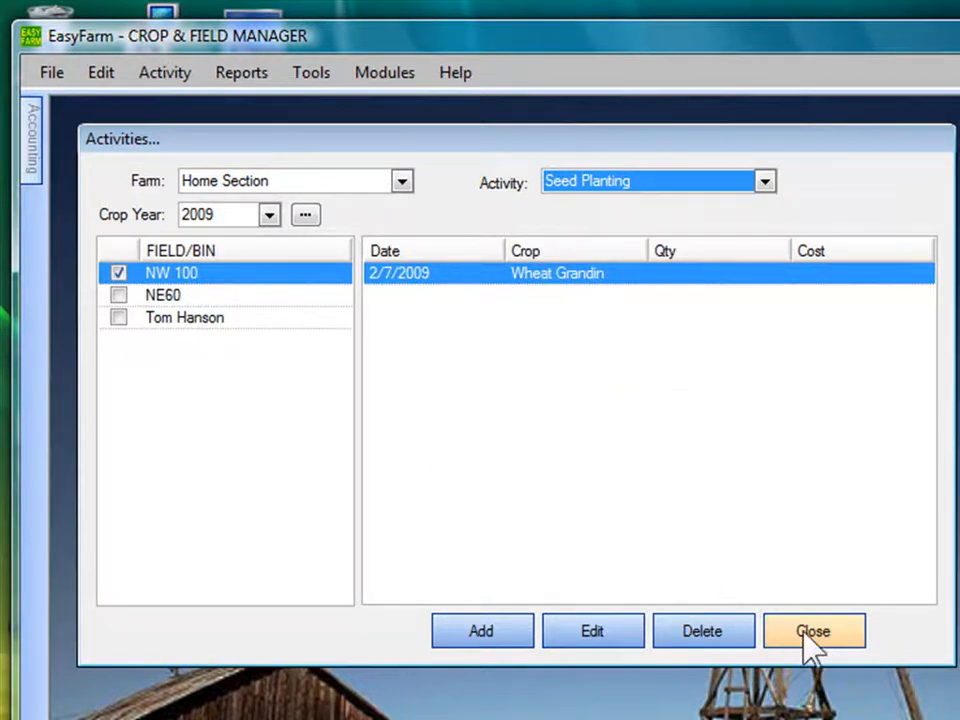
pyautogui.click(806, 636)
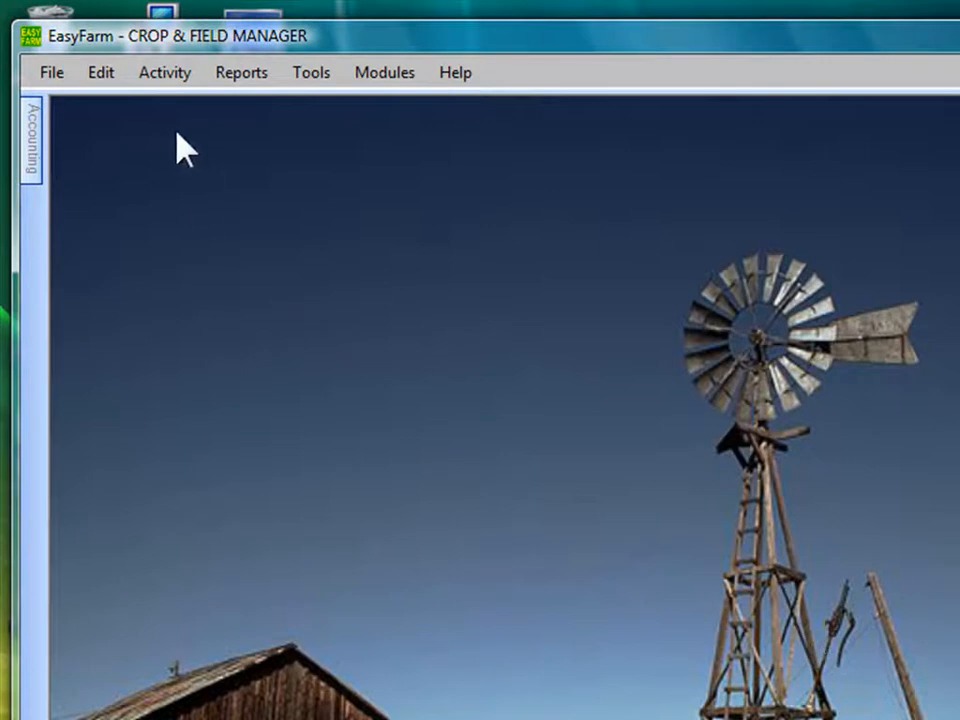
pyautogui.click(234, 80)
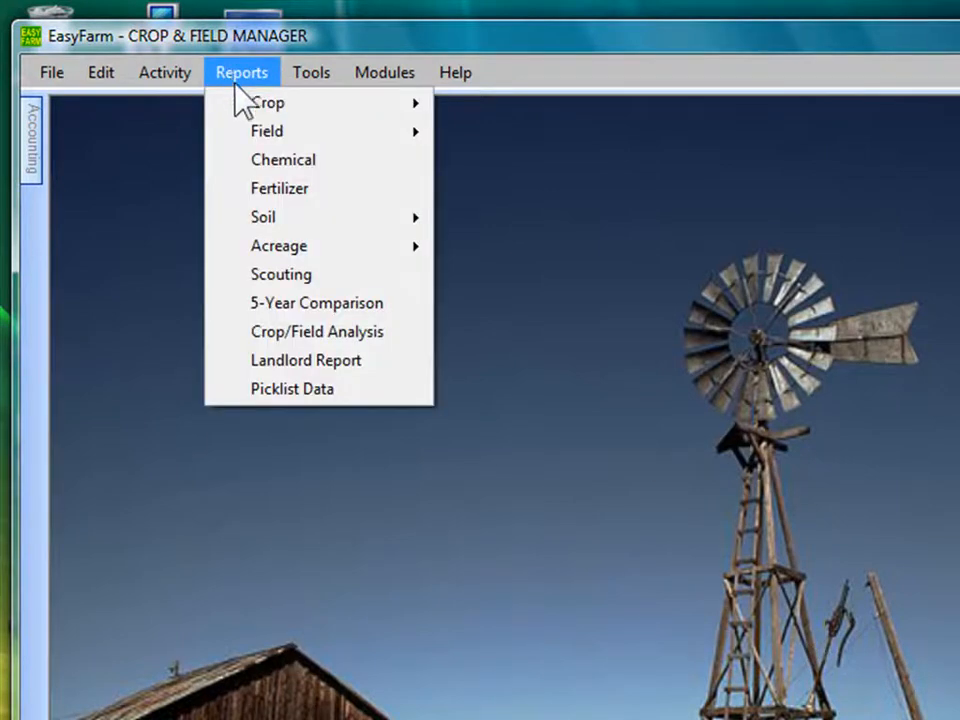
pyautogui.moveTo(258, 104)
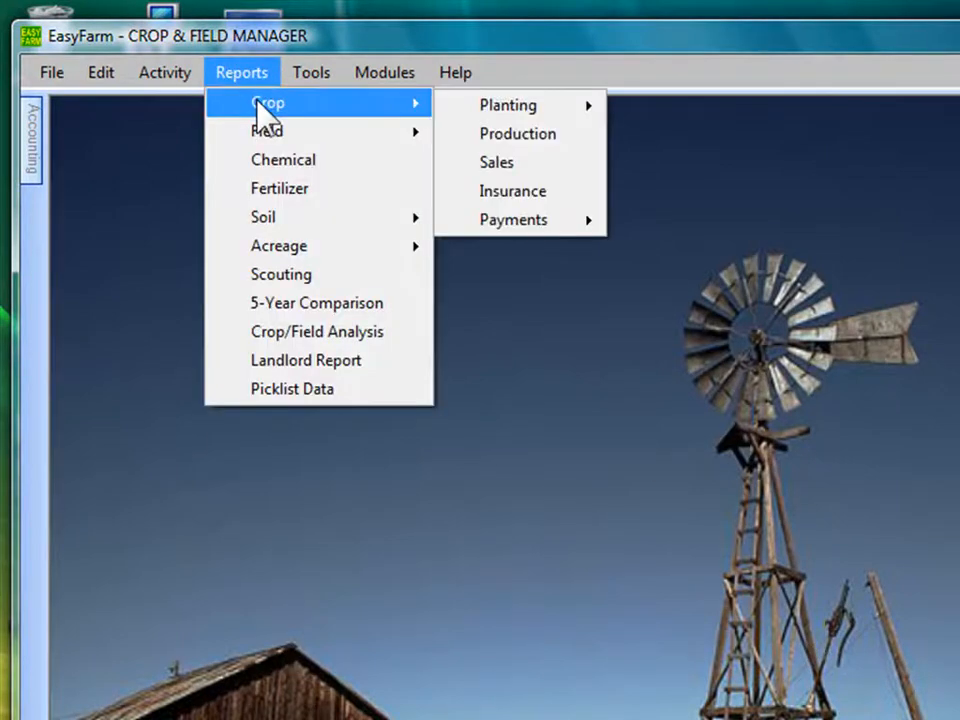
pyautogui.moveTo(268, 135)
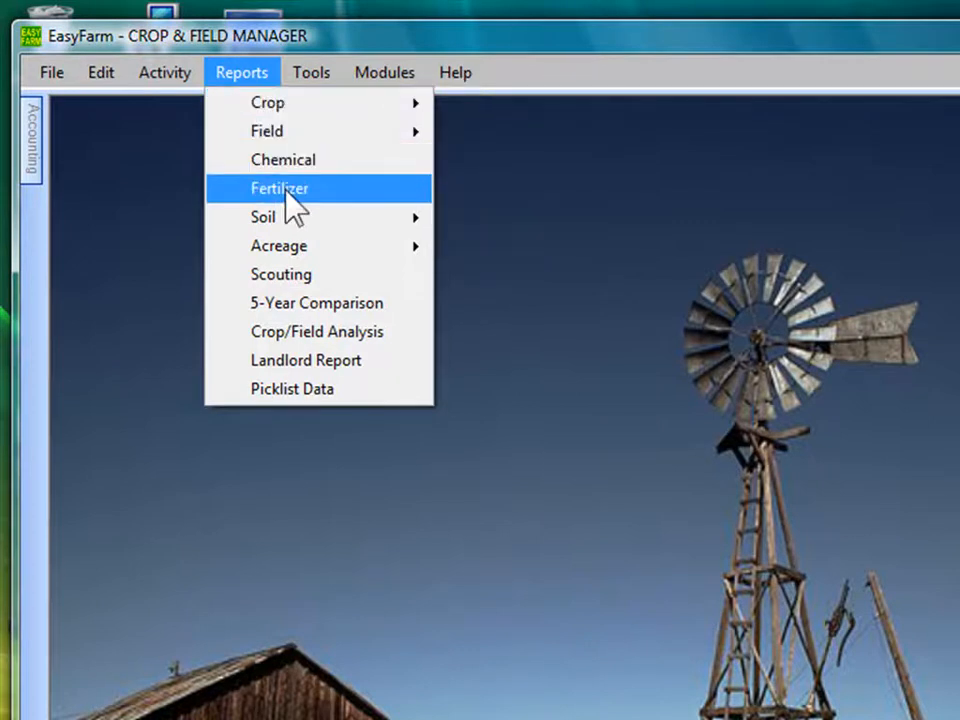
pyautogui.moveTo(289, 219)
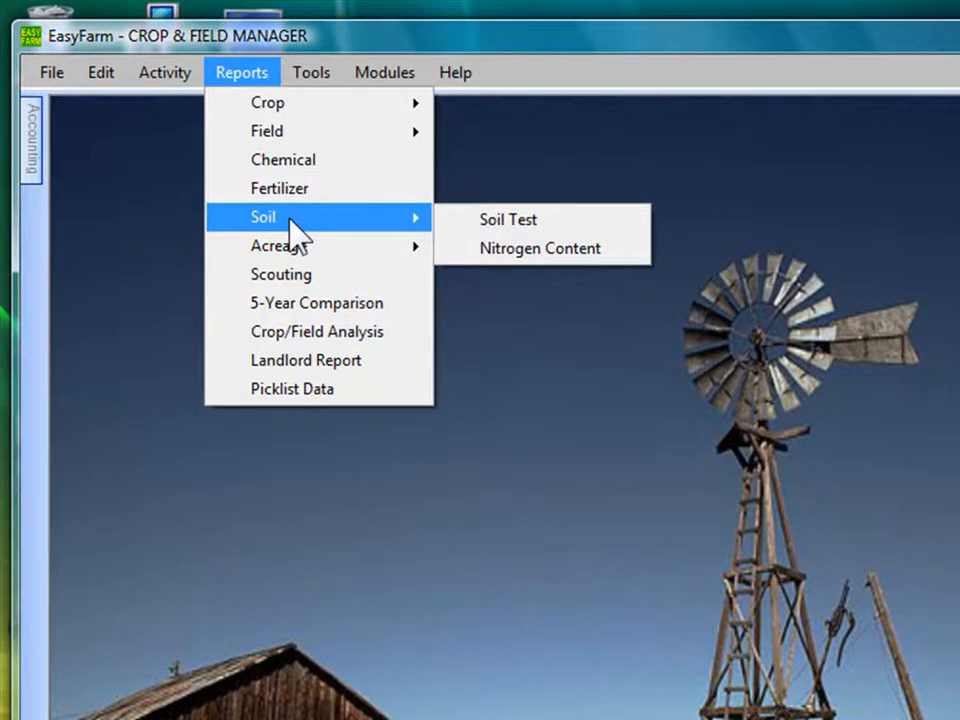
pyautogui.moveTo(316, 258)
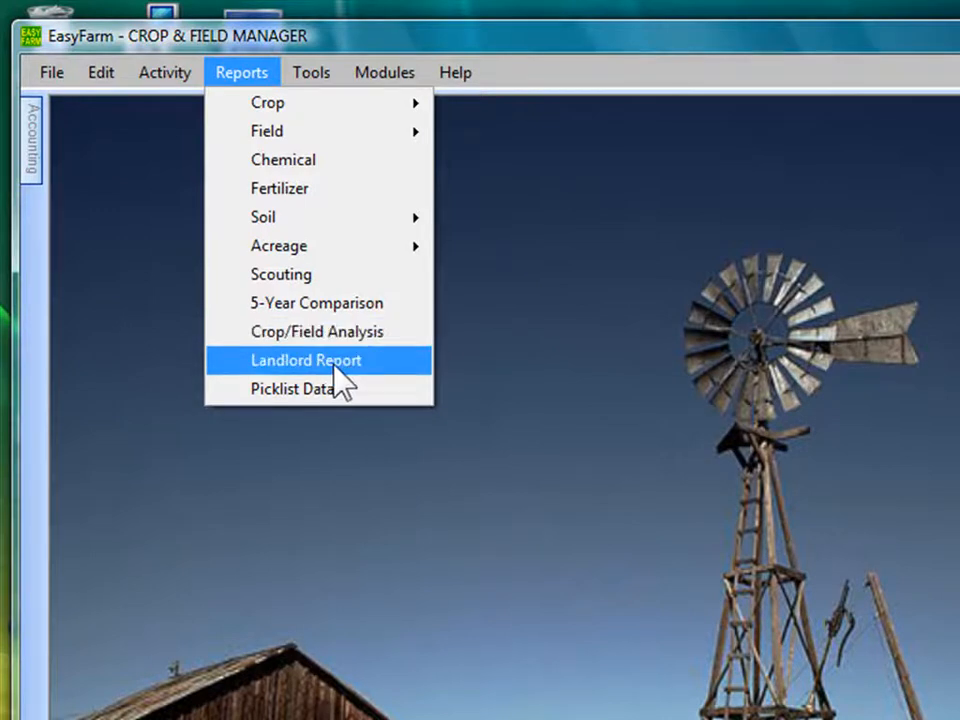
pyautogui.moveTo(315, 84)
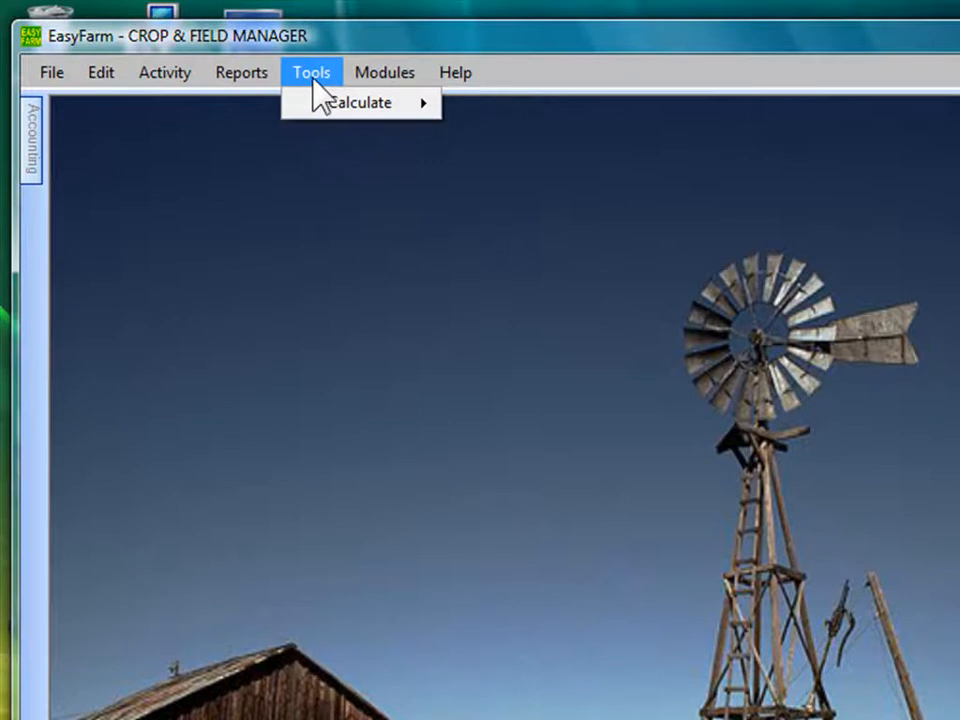
pyautogui.click(512, 75)
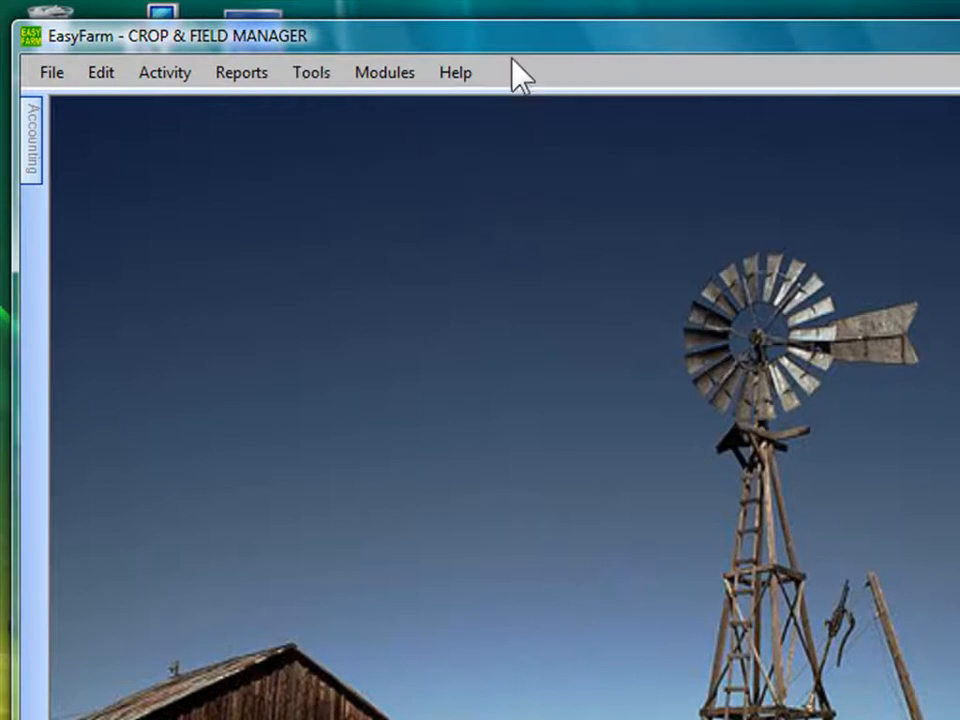
pyautogui.click(312, 80)
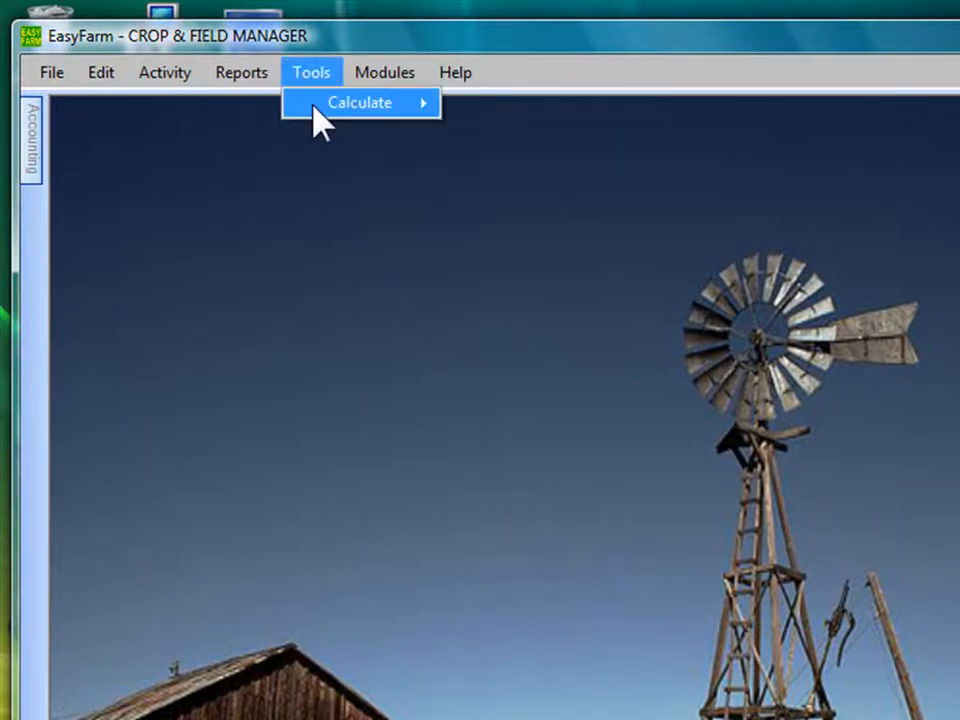
pyautogui.click(535, 138)
# Open the Bin Volumes calculator, choose Durum as the crop, and close the calculator
pyautogui.click(308, 76)
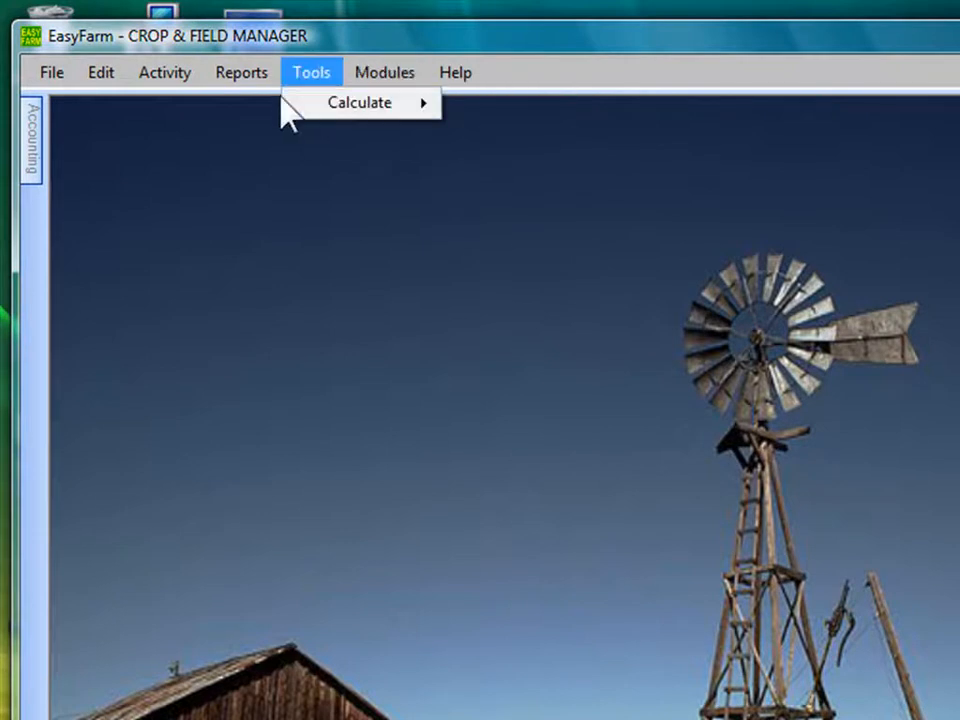
pyautogui.moveTo(332, 107)
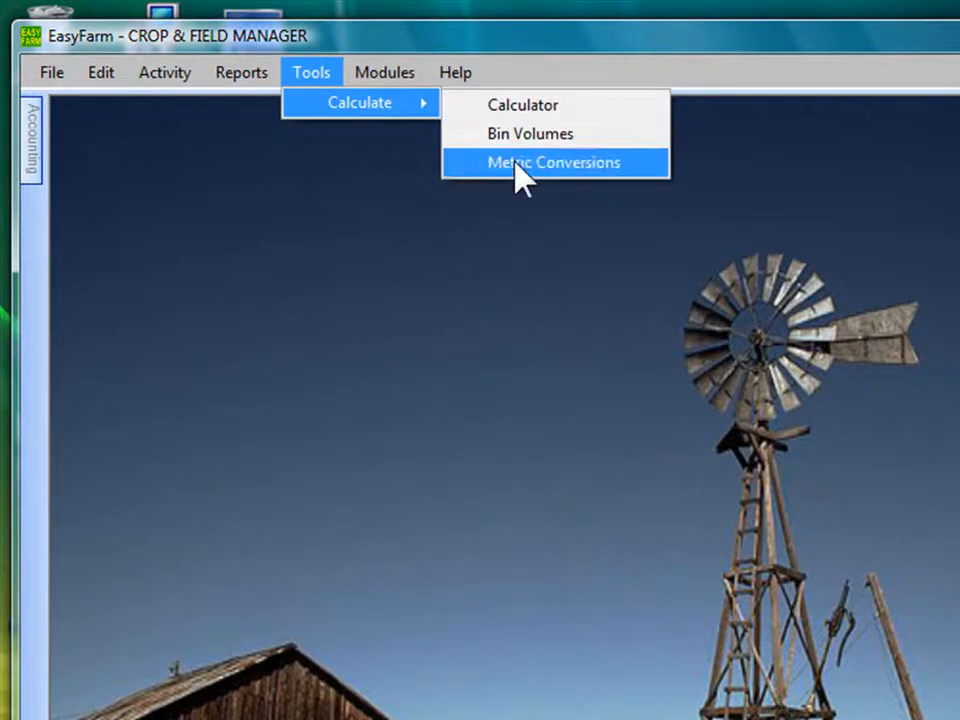
pyautogui.click(512, 134)
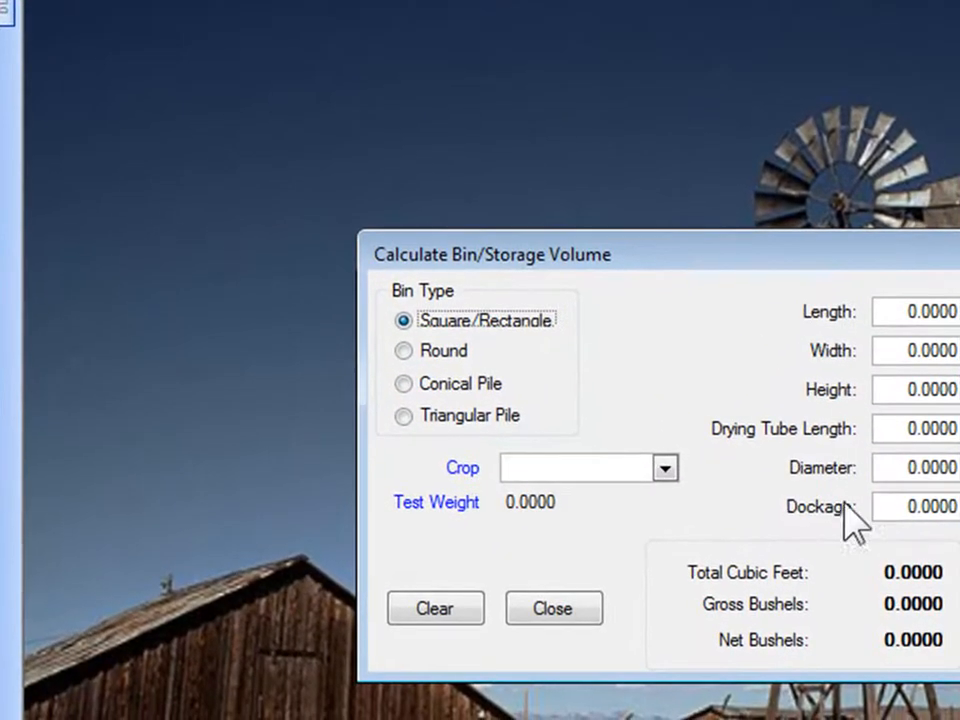
pyautogui.click(664, 469)
pyautogui.click(566, 526)
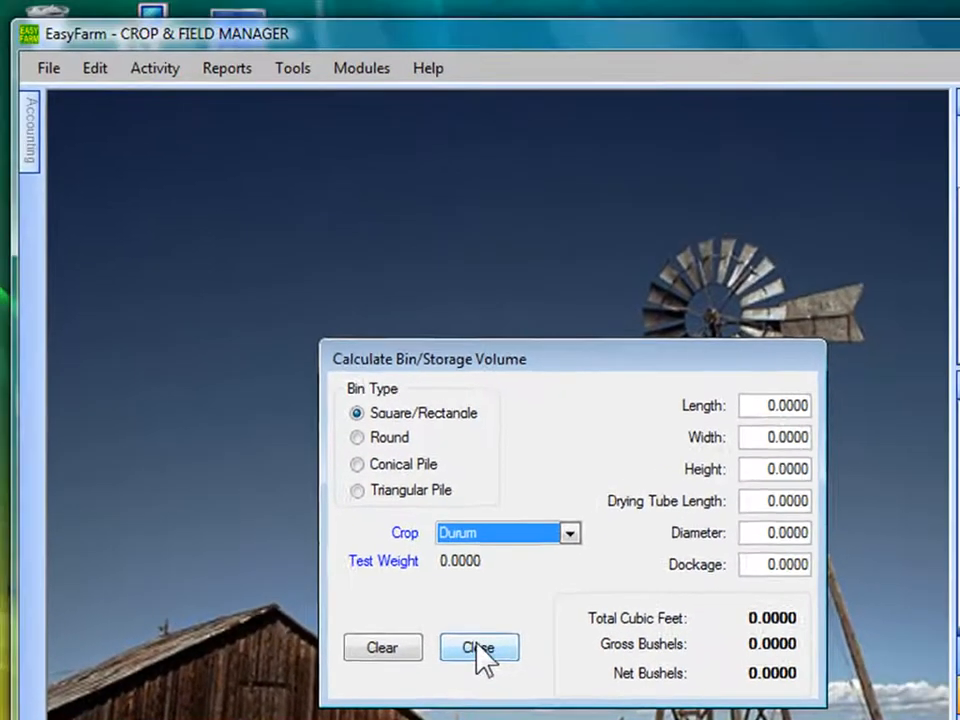
pyautogui.click(553, 608)
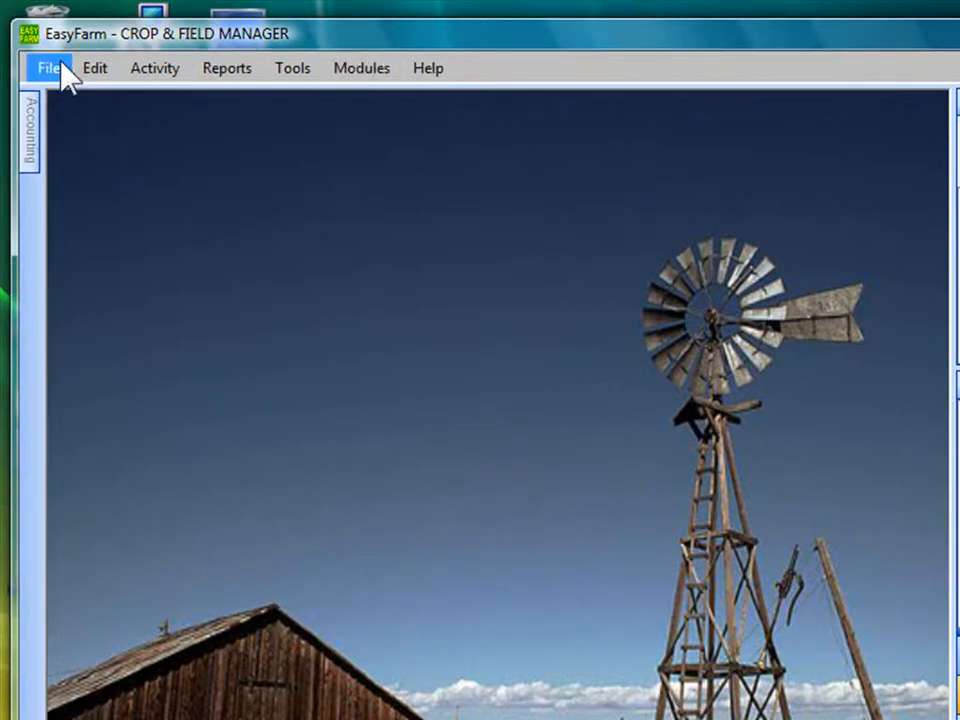
# Return to the Accounting module, and switch to the EZF8_Package photo, enlarging the Reference & Training Manual
pyautogui.click(366, 68)
pyautogui.click(376, 97)
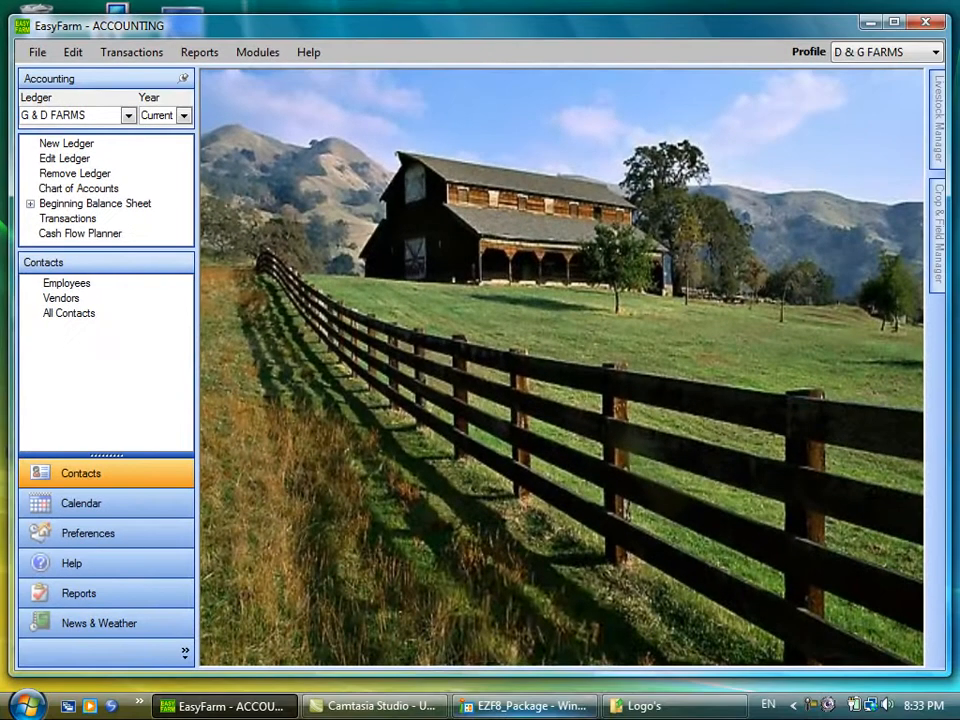
pyautogui.moveTo(524, 706)
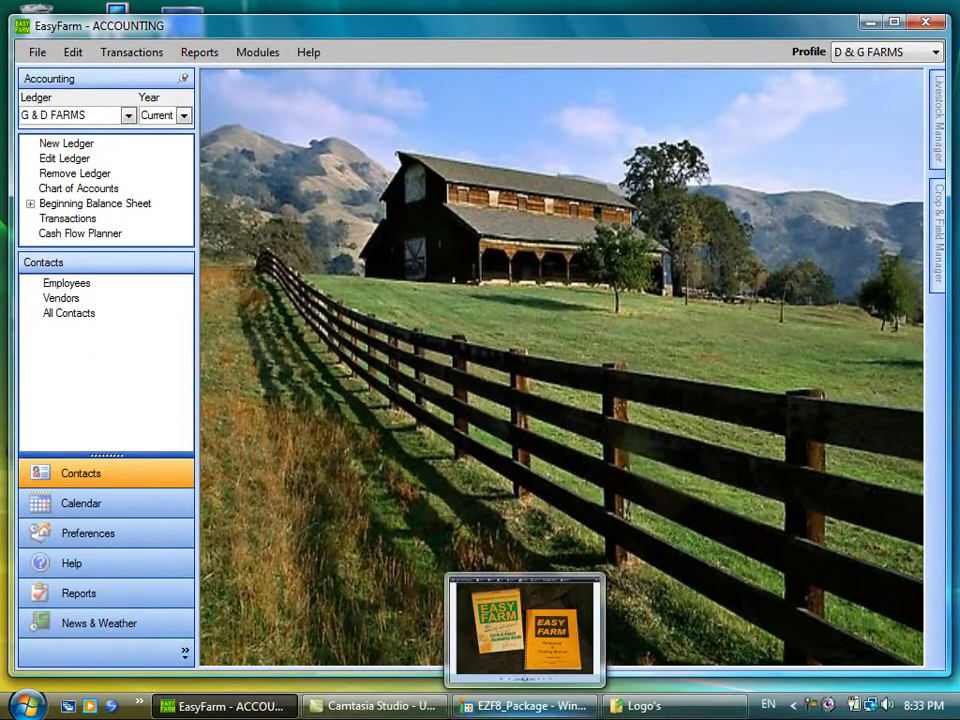
pyautogui.click(567, 708)
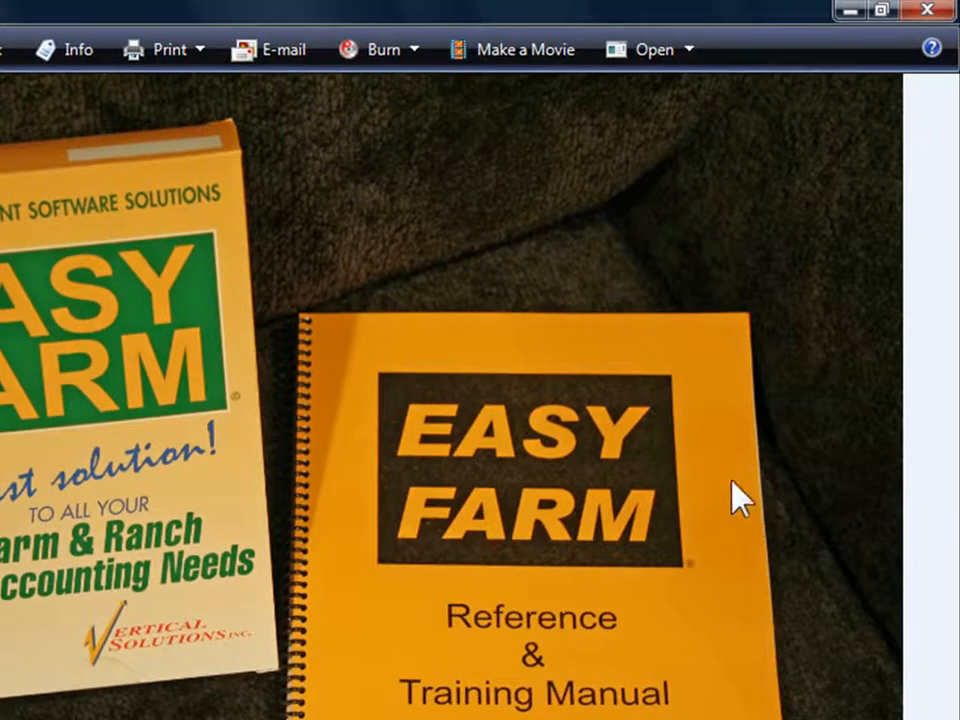
pyautogui.scroll(1, 745, 375)
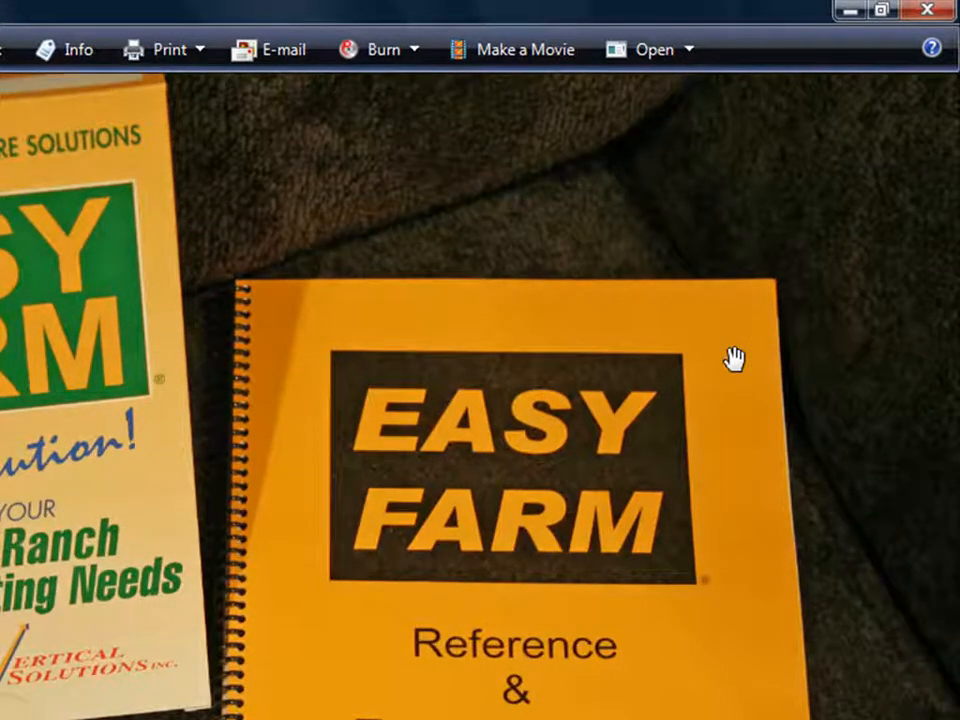